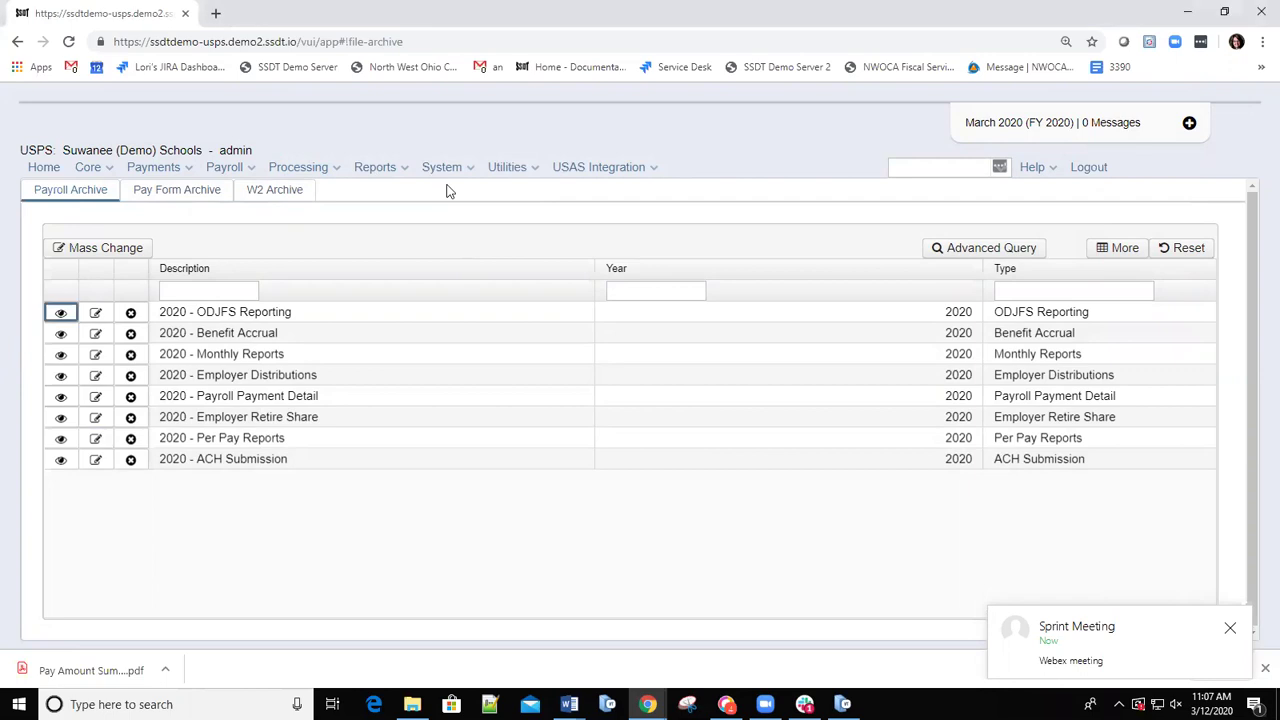
Open Account Mapping under Utilities and add a new empty mapping row.
left_click(528, 170)
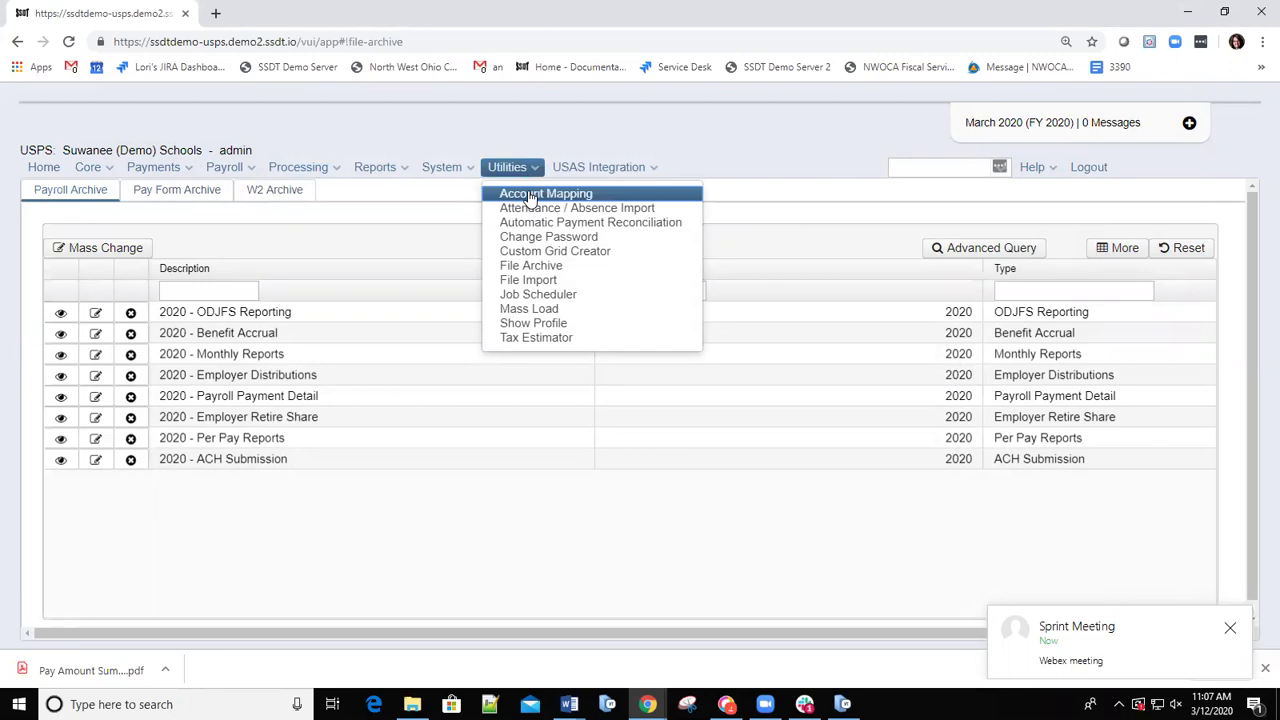
left_click(530, 195)
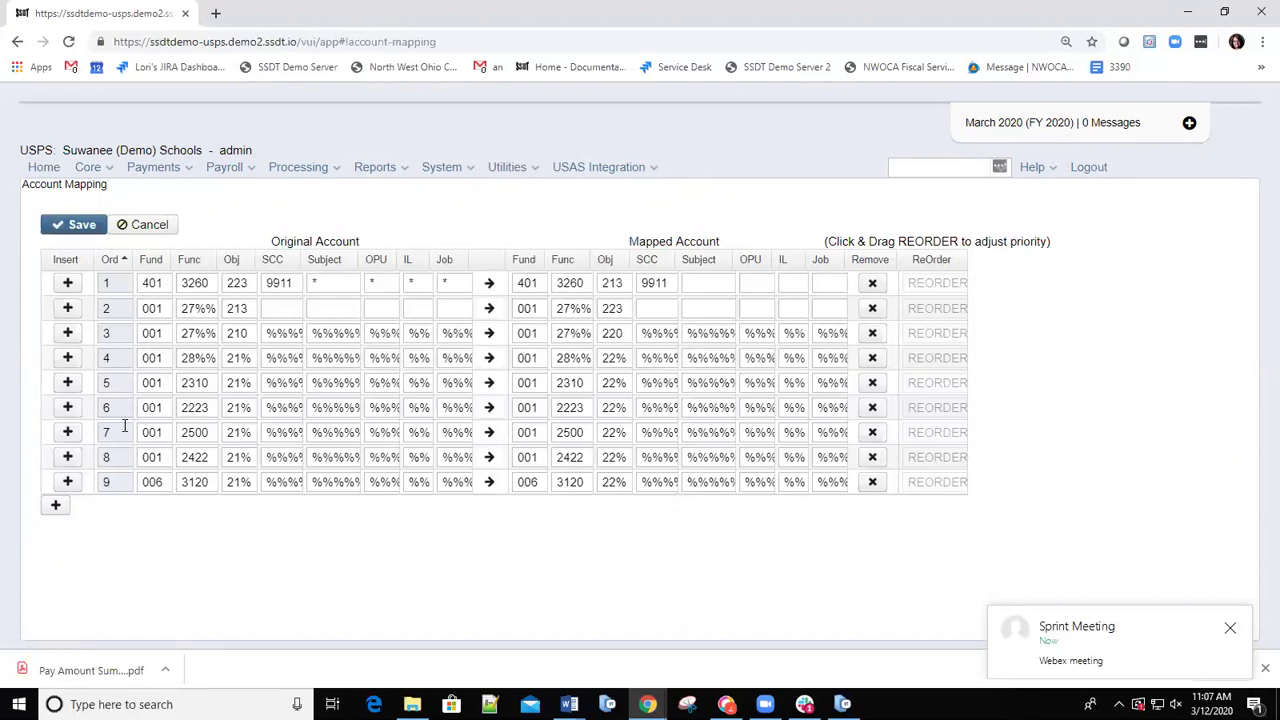
left_click(55, 506)
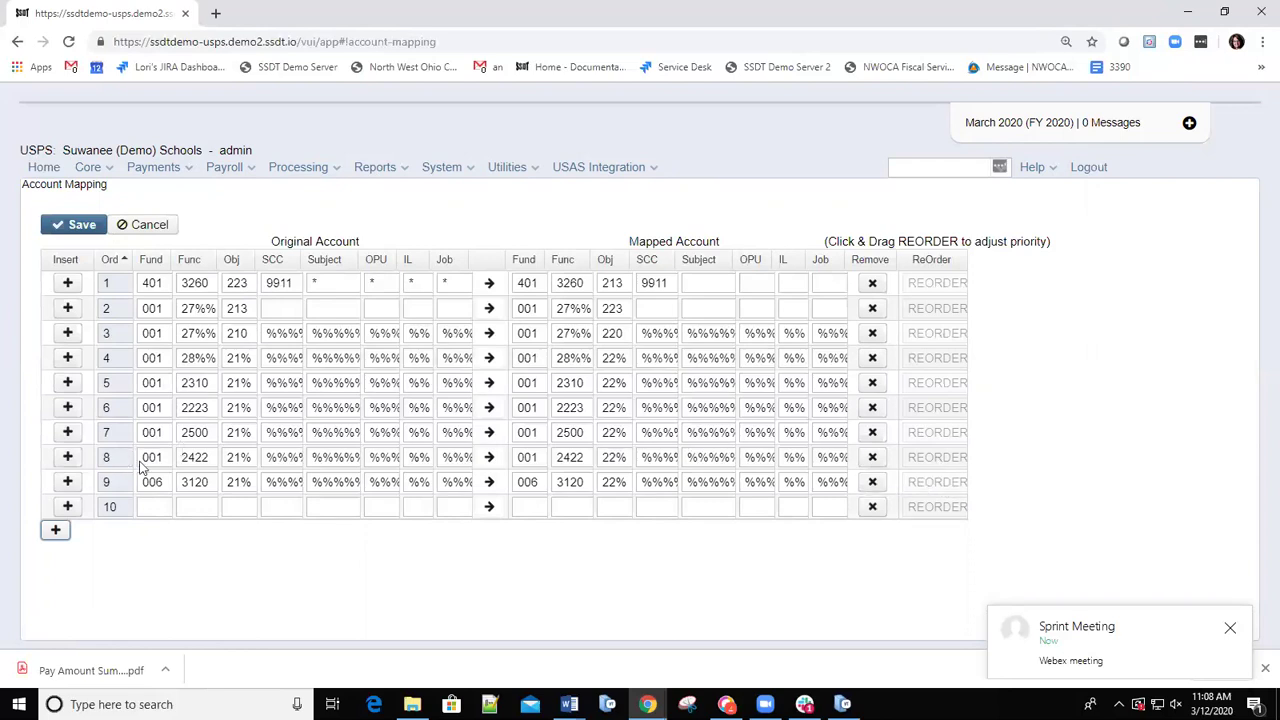
Move the Fund 001 / Func 2422 mapping from row 8 to order 3 and save the mappings.
left_click_drag(920, 459, 920, 325)
left_click(72, 226)
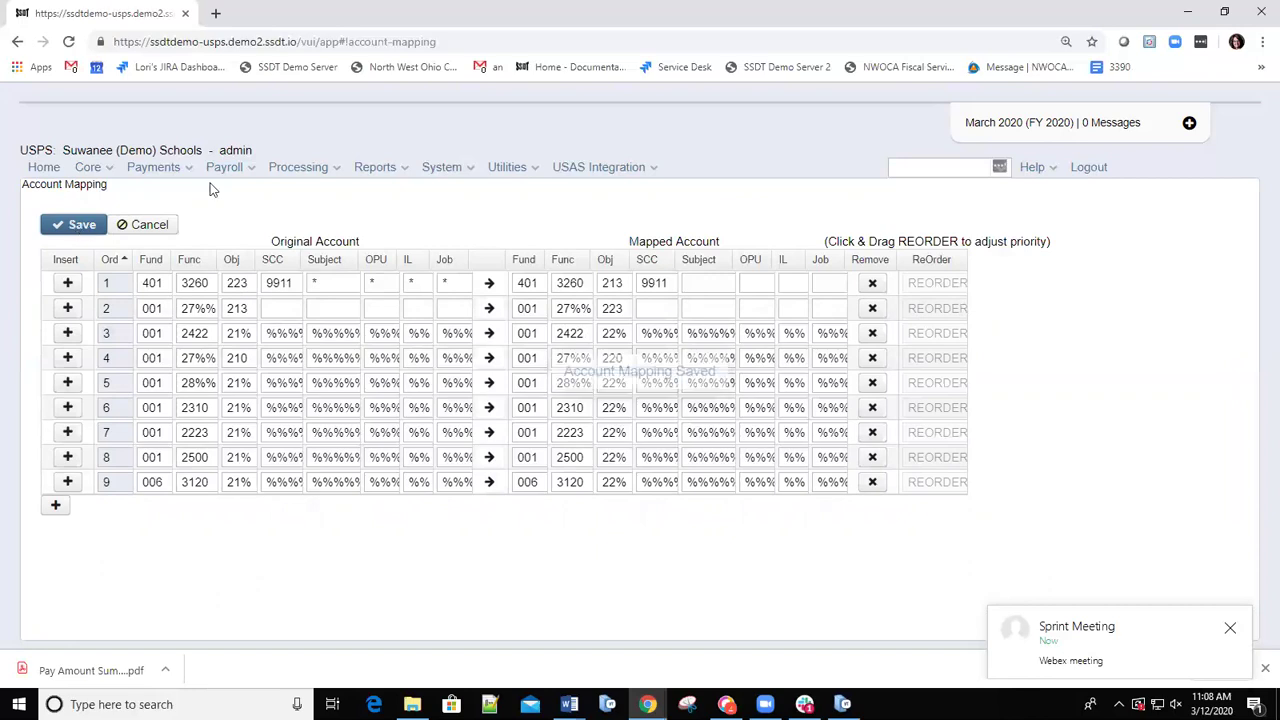
left_click(526, 168)
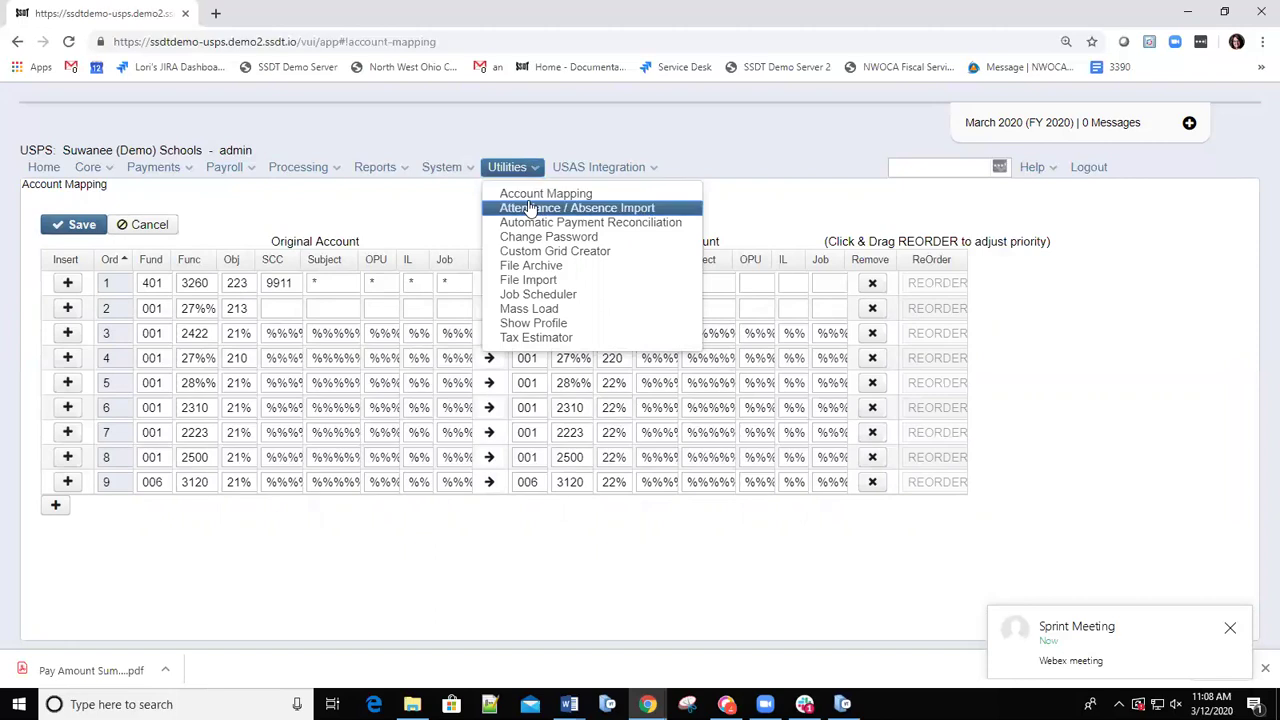
Open the USPS Attendance Import page from Utilities.
left_click(530, 208)
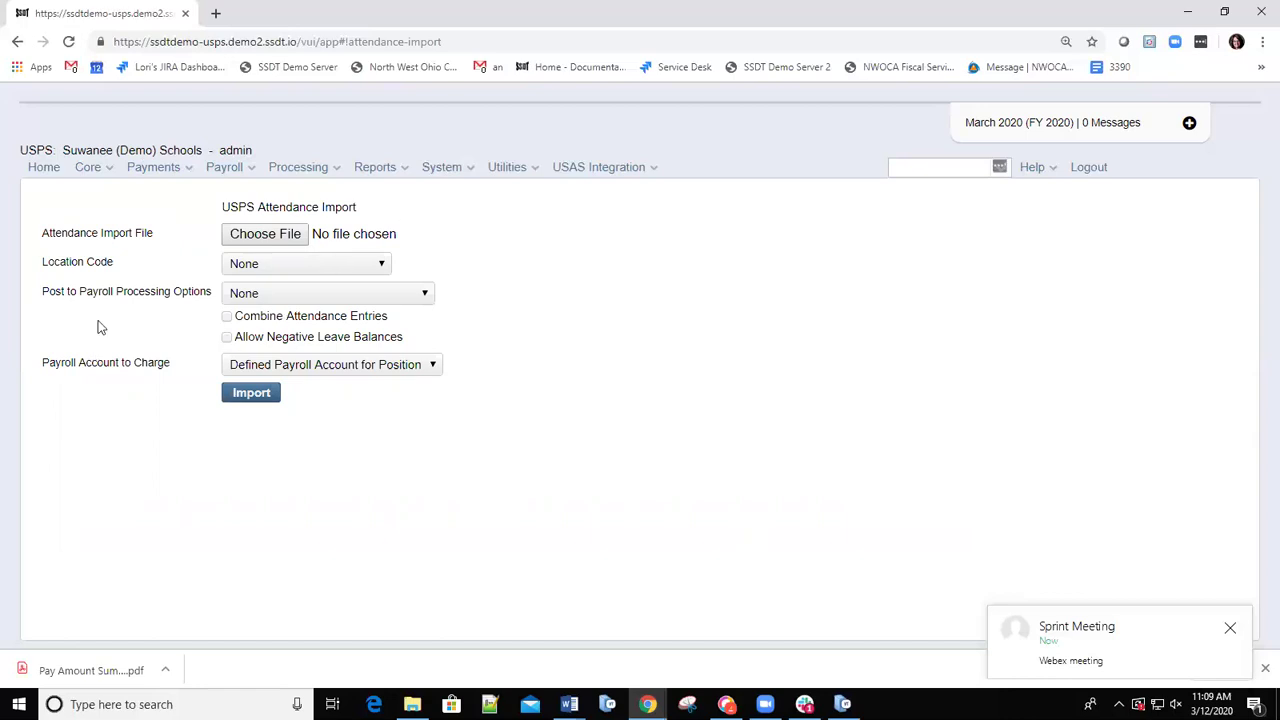
left_click(536, 177)
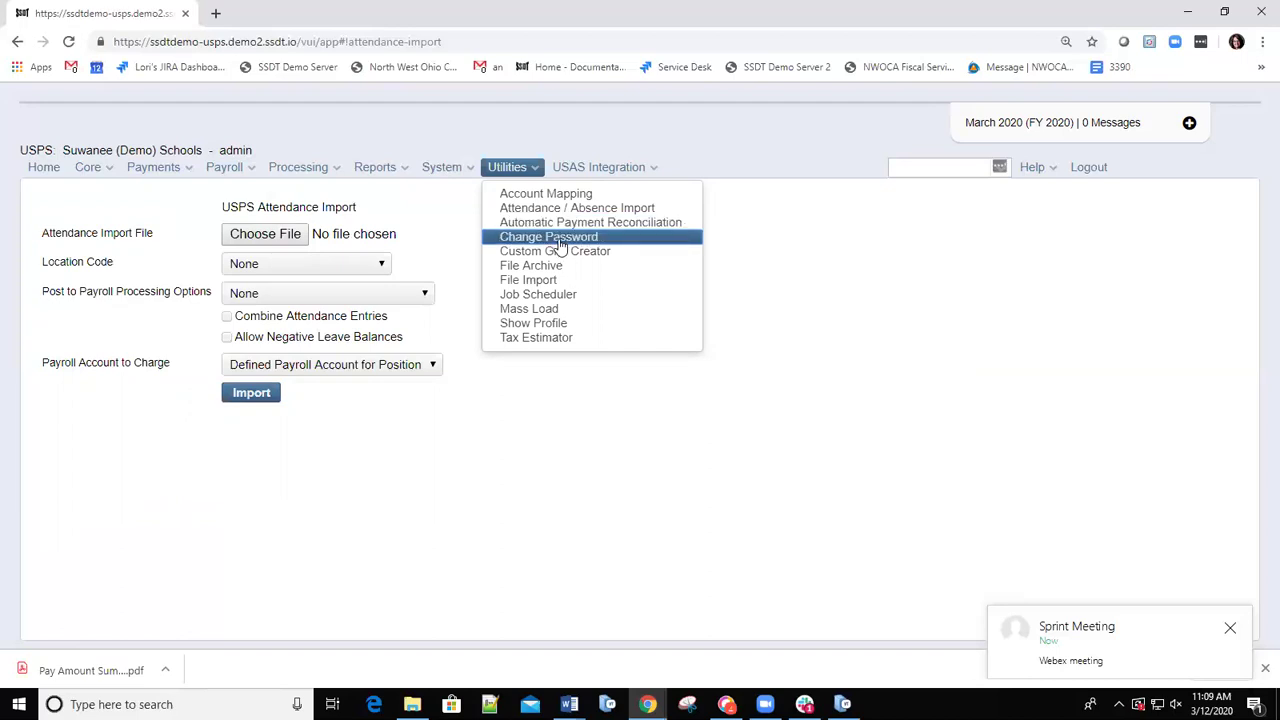
Open the Change Password form and place the cursor in the empty Old Password field.
left_click(558, 240)
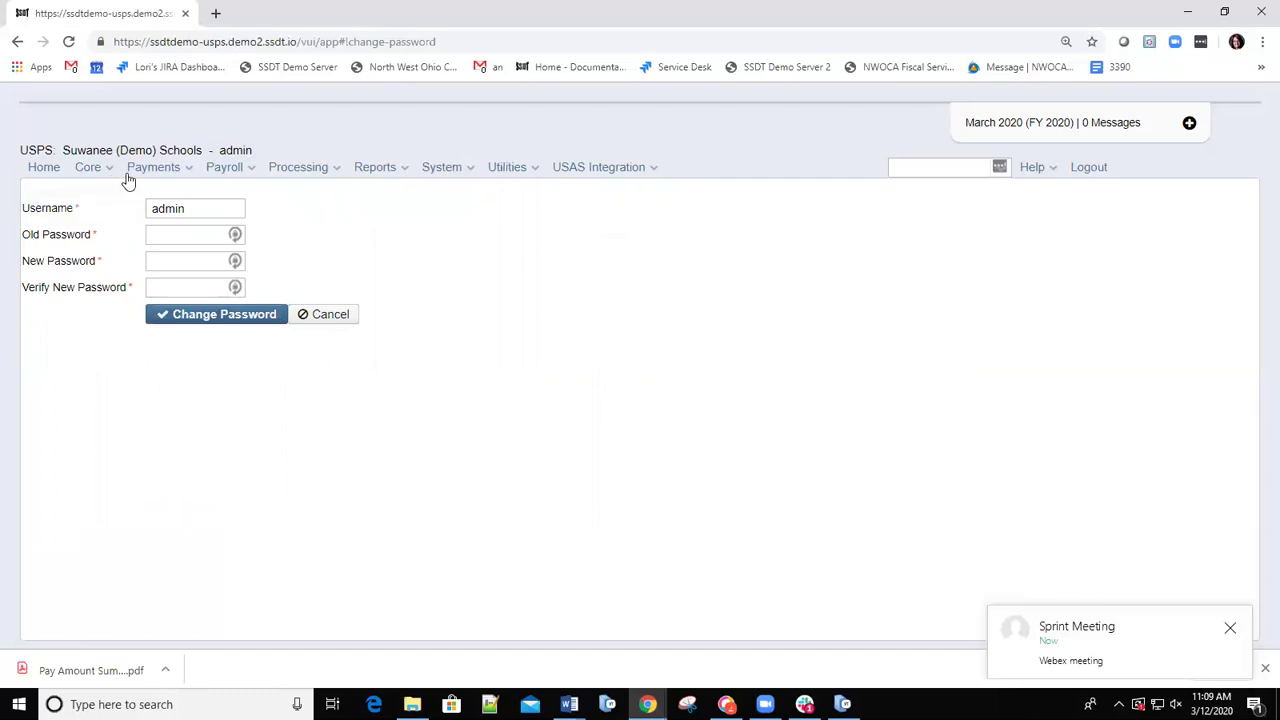
left_click(193, 236)
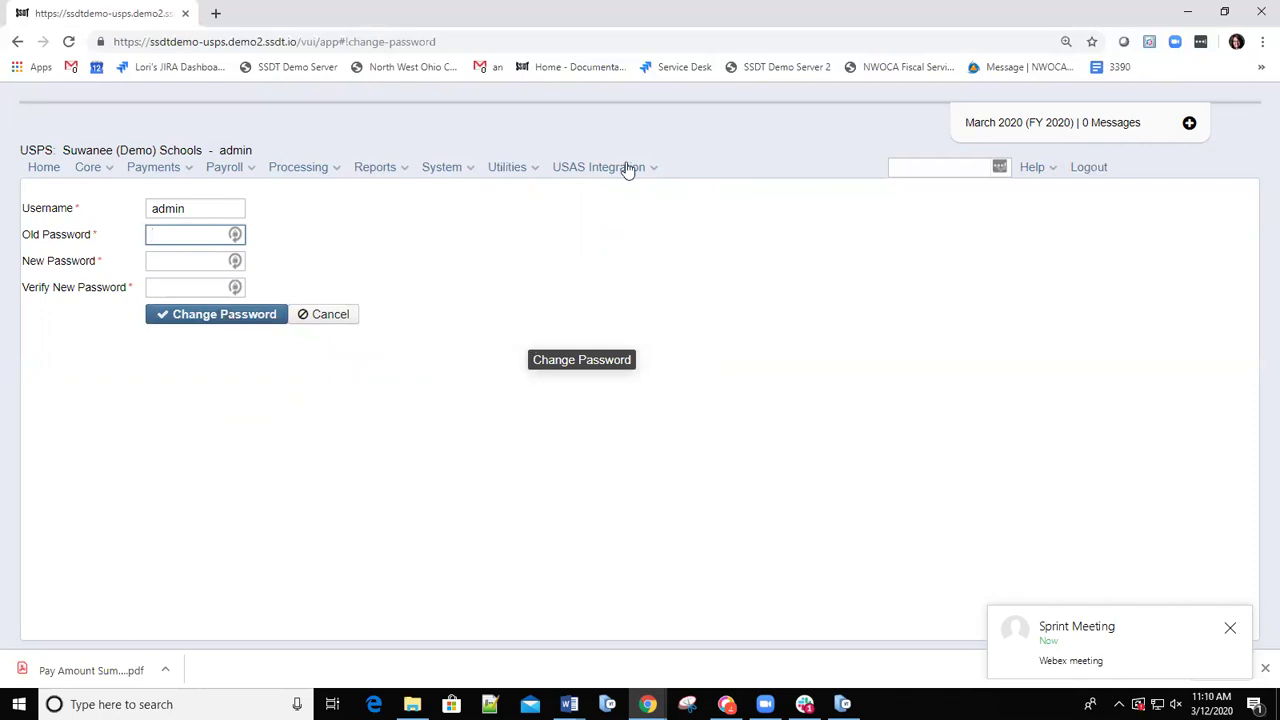
left_click(532, 168)
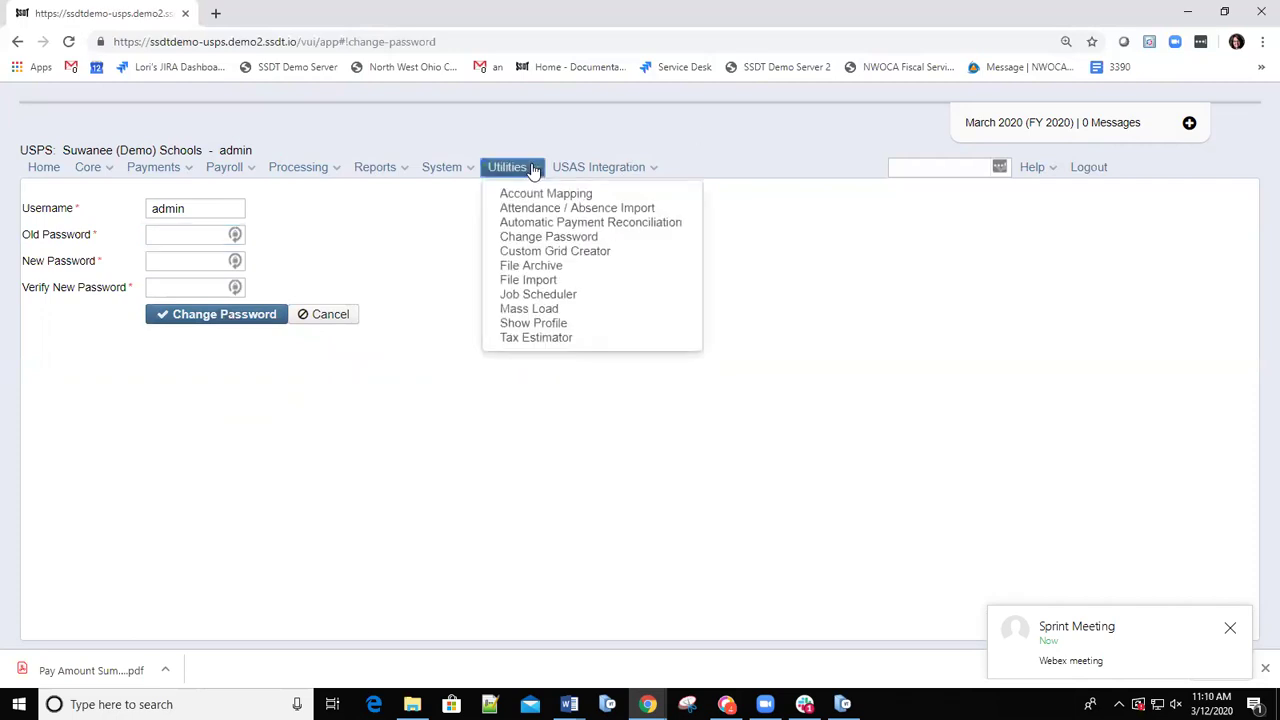
Open File Archive to list the eight 2020 Payroll Archive entries.
left_click(546, 266)
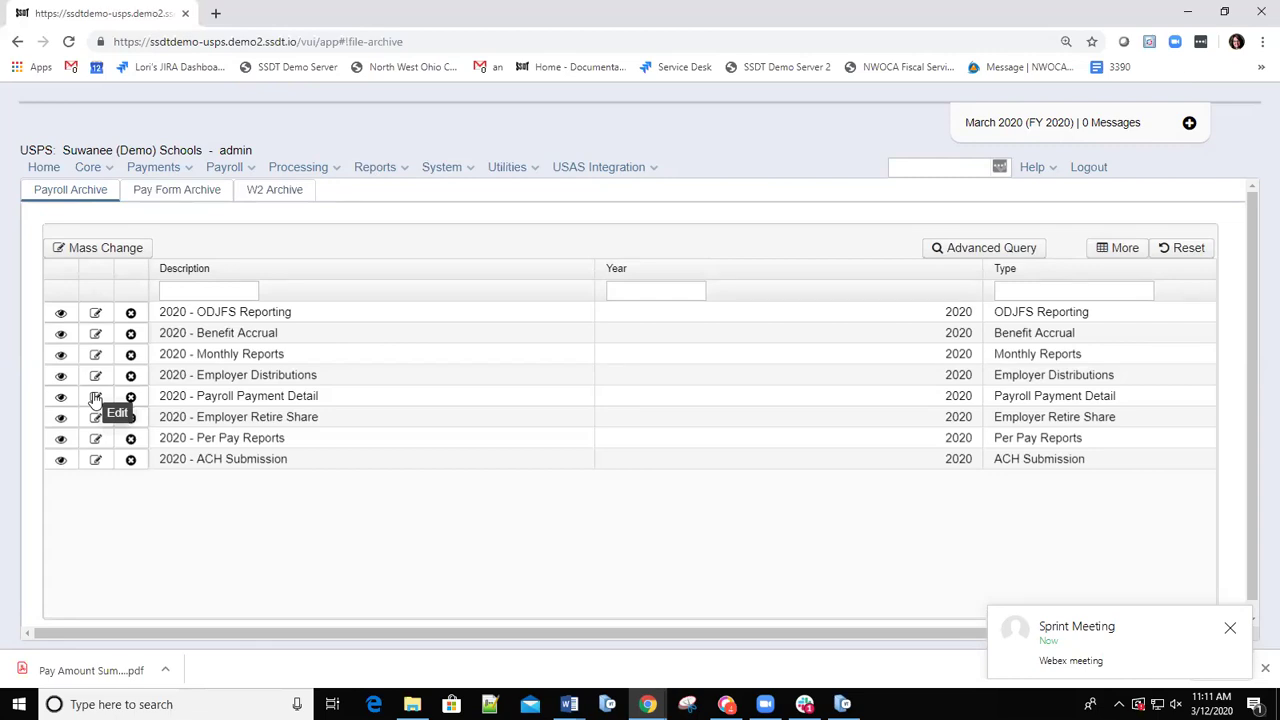
Check the 2020 - Payroll Payment Detail set, then open 2020 - Per Pay Reports and browse its files.
left_click(95, 397)
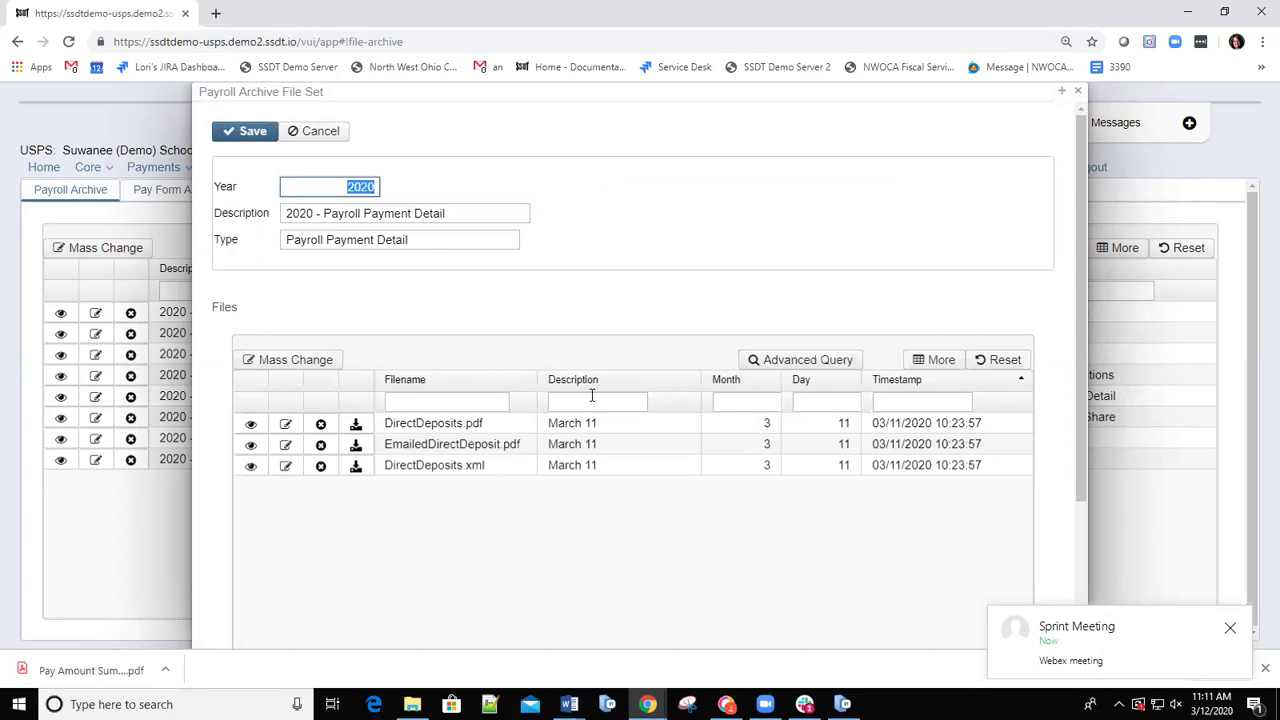
left_click(1078, 91)
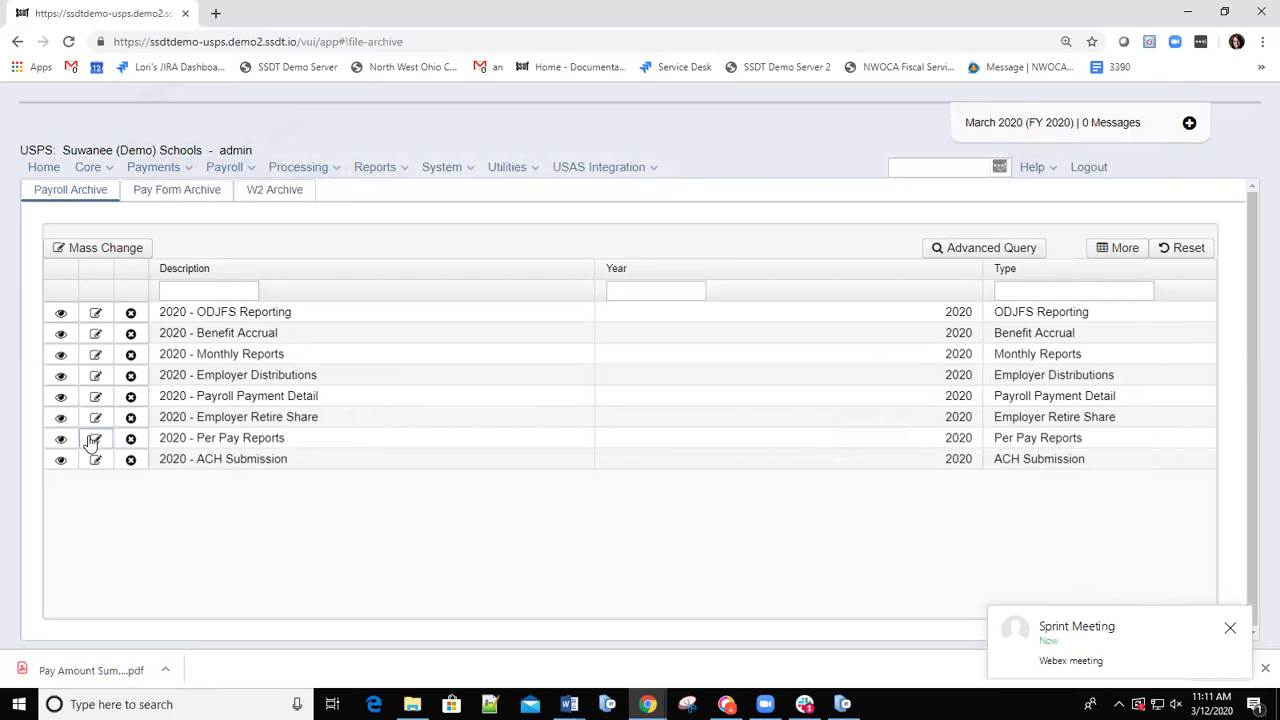
left_click(93, 440)
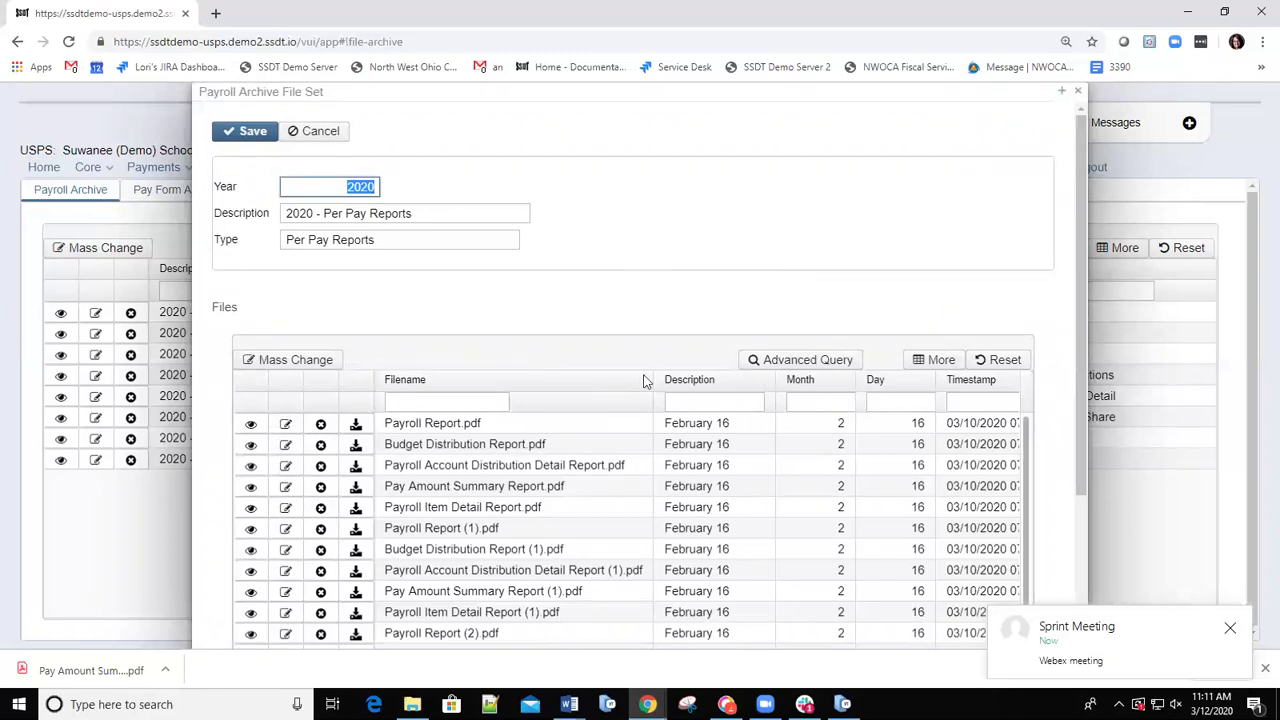
scroll(660, 412, "down", 2)
scroll(660, 412, "down", 1)
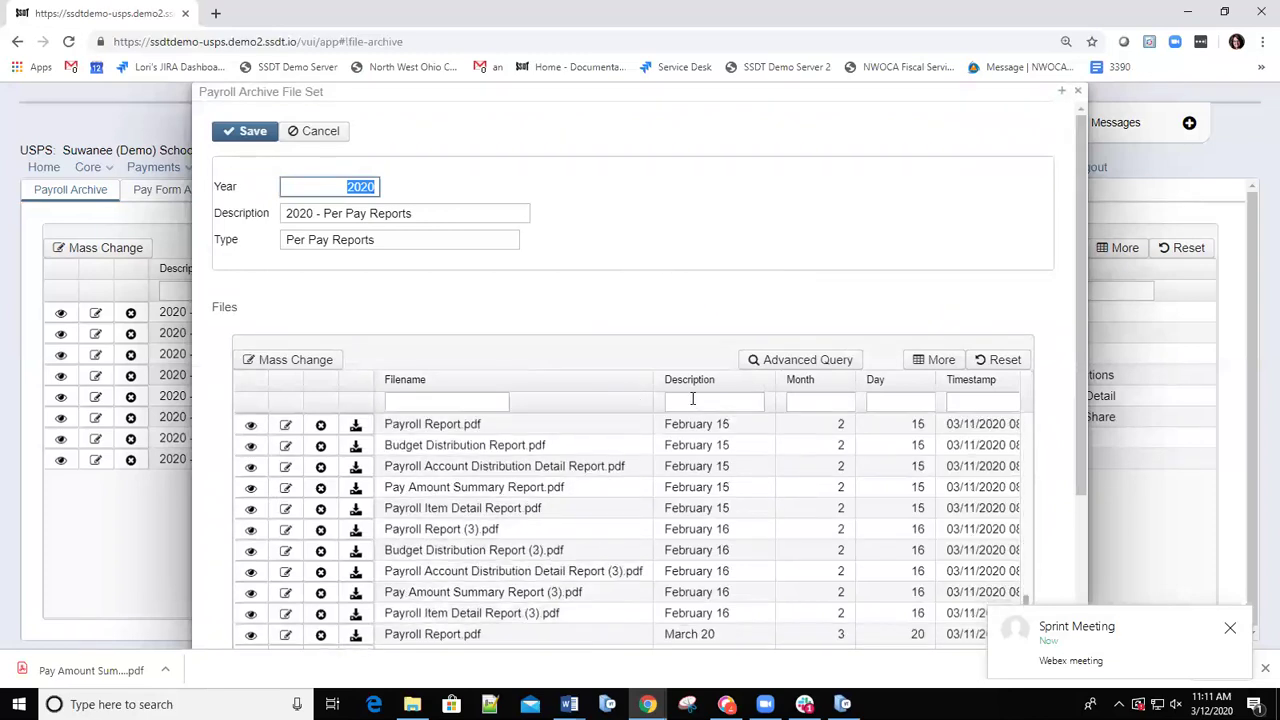
scroll(697, 415, "down", 2)
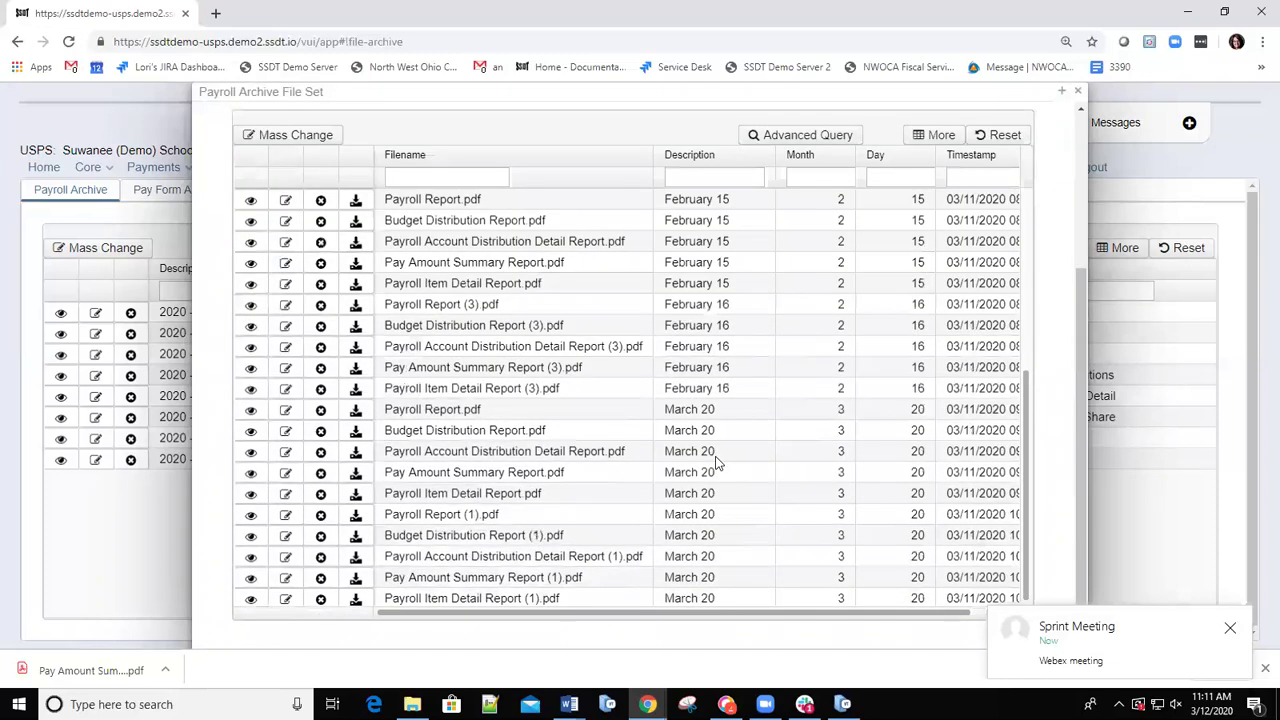
scroll(716, 463, "up", 3)
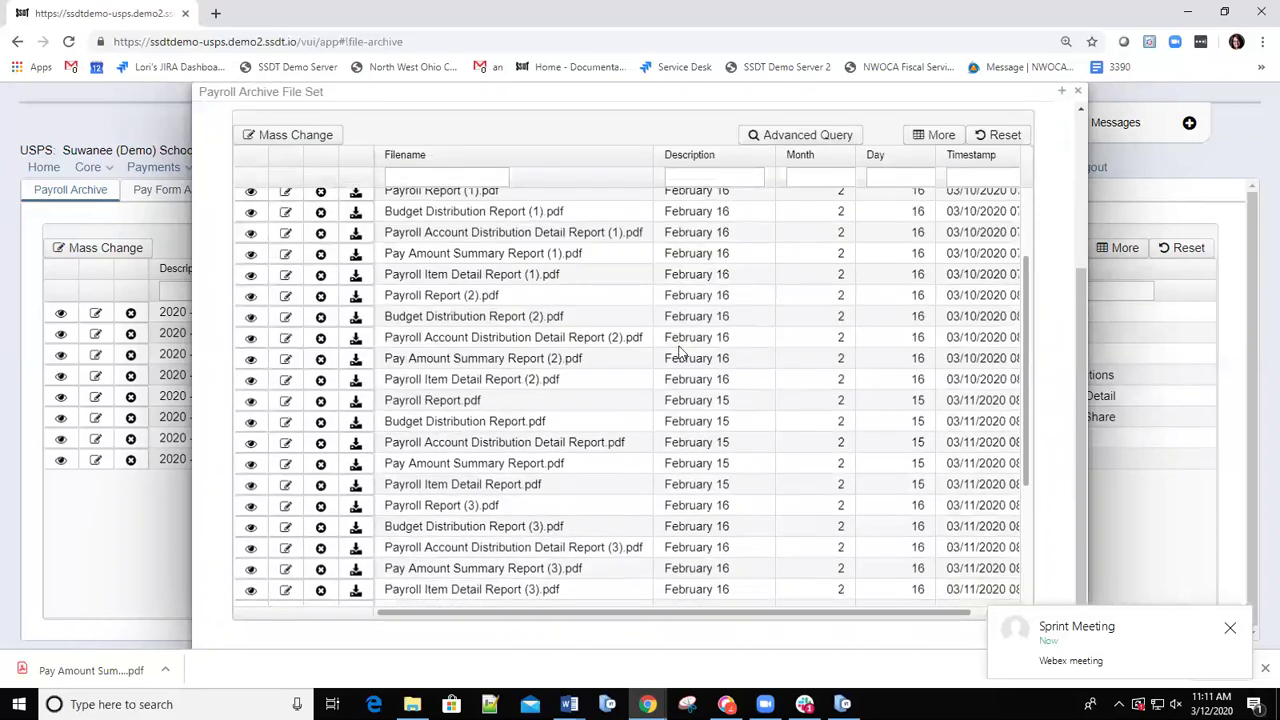
scroll(679, 350, "down", 2)
scroll(700, 300, "up", 5)
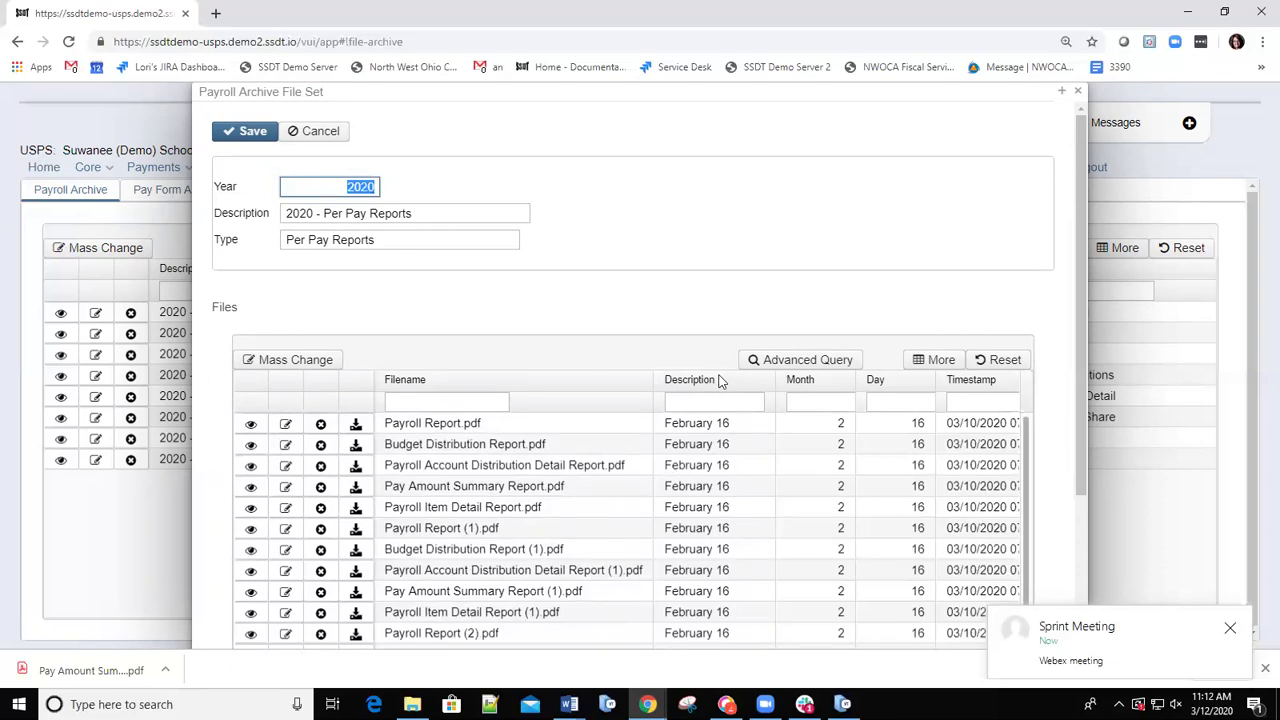
Sort the Per Pay Reports files by Description descending so March 20 reports come first.
left_click(714, 380)
scroll(714, 384, "down", 3)
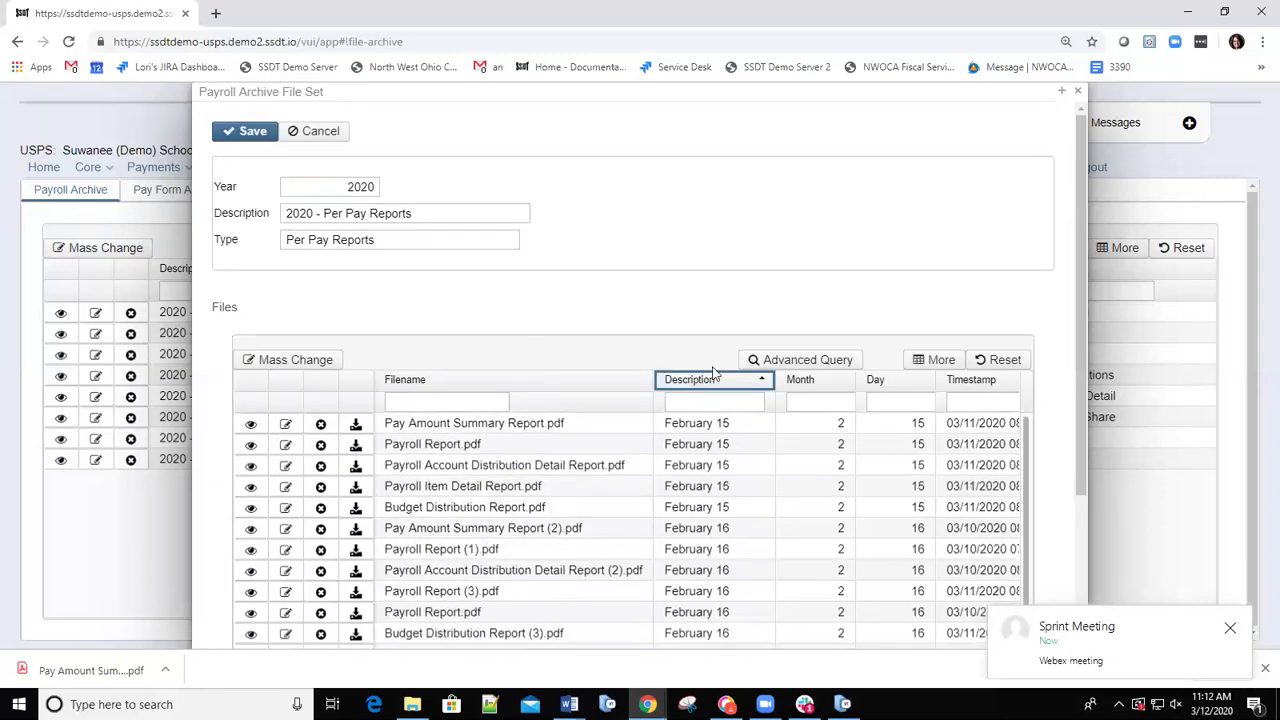
left_click(720, 380)
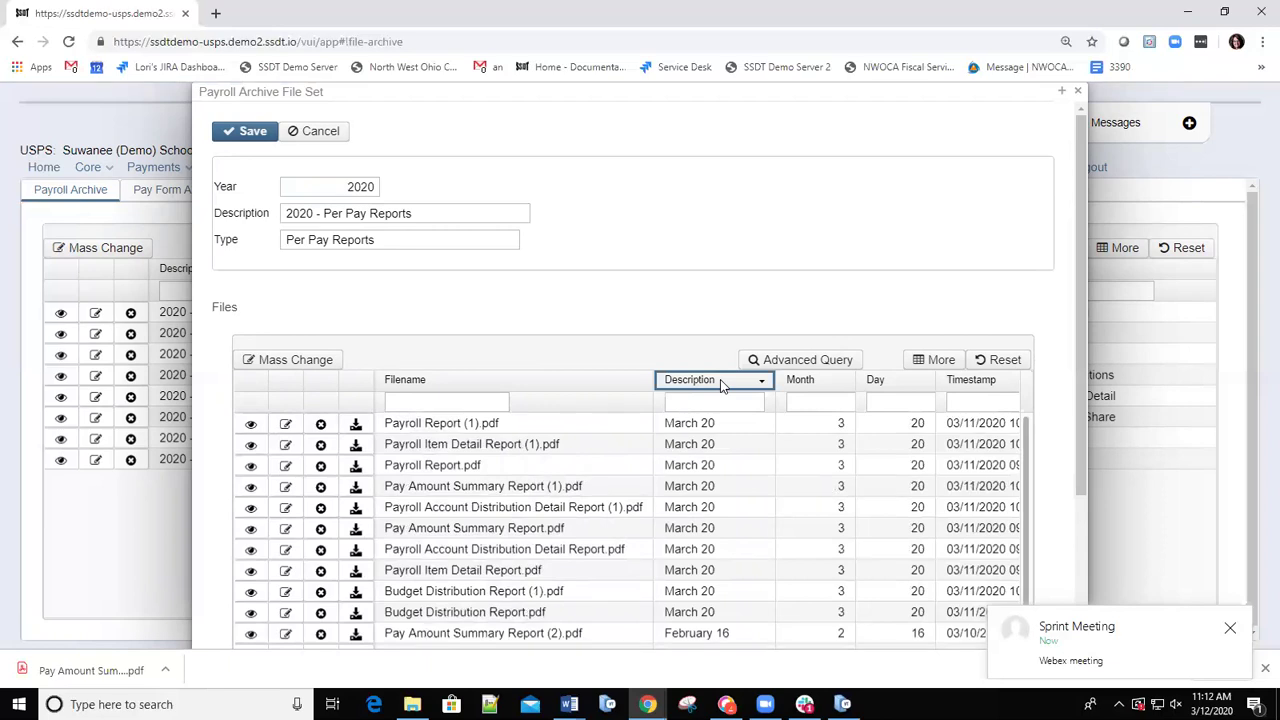
scroll(712, 440, "down", 2)
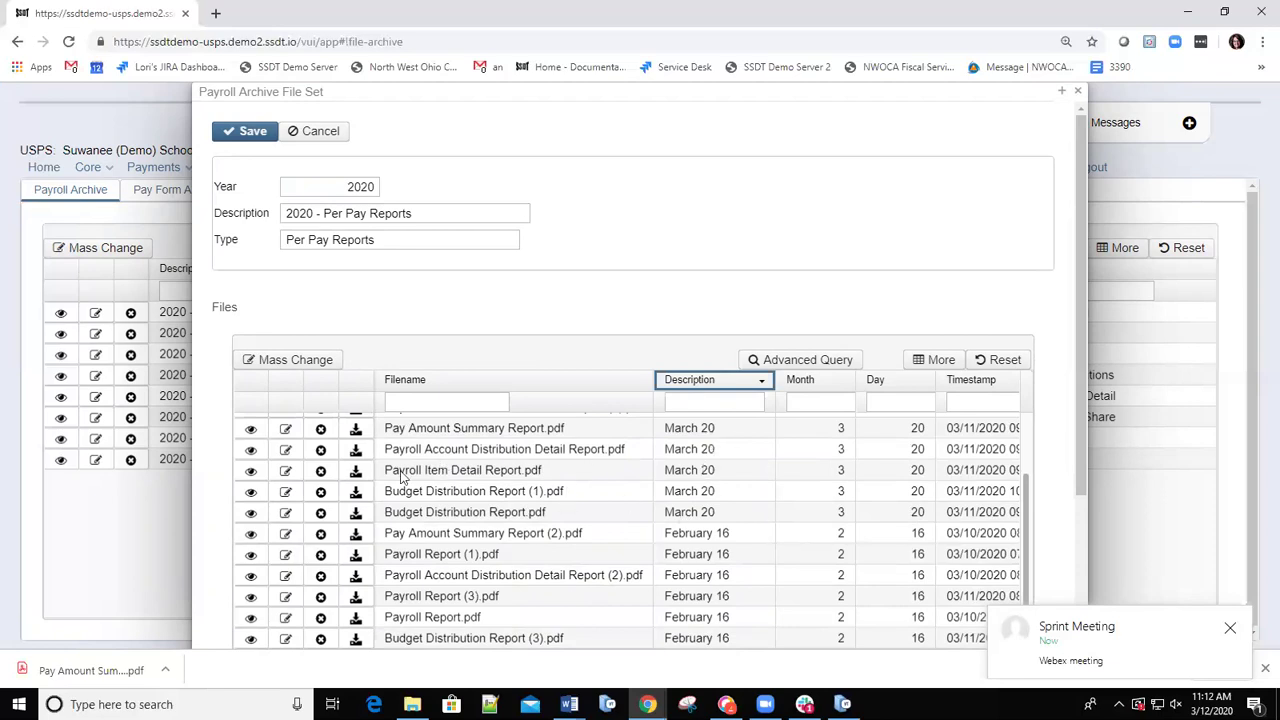
scroll(724, 468, "up", 2)
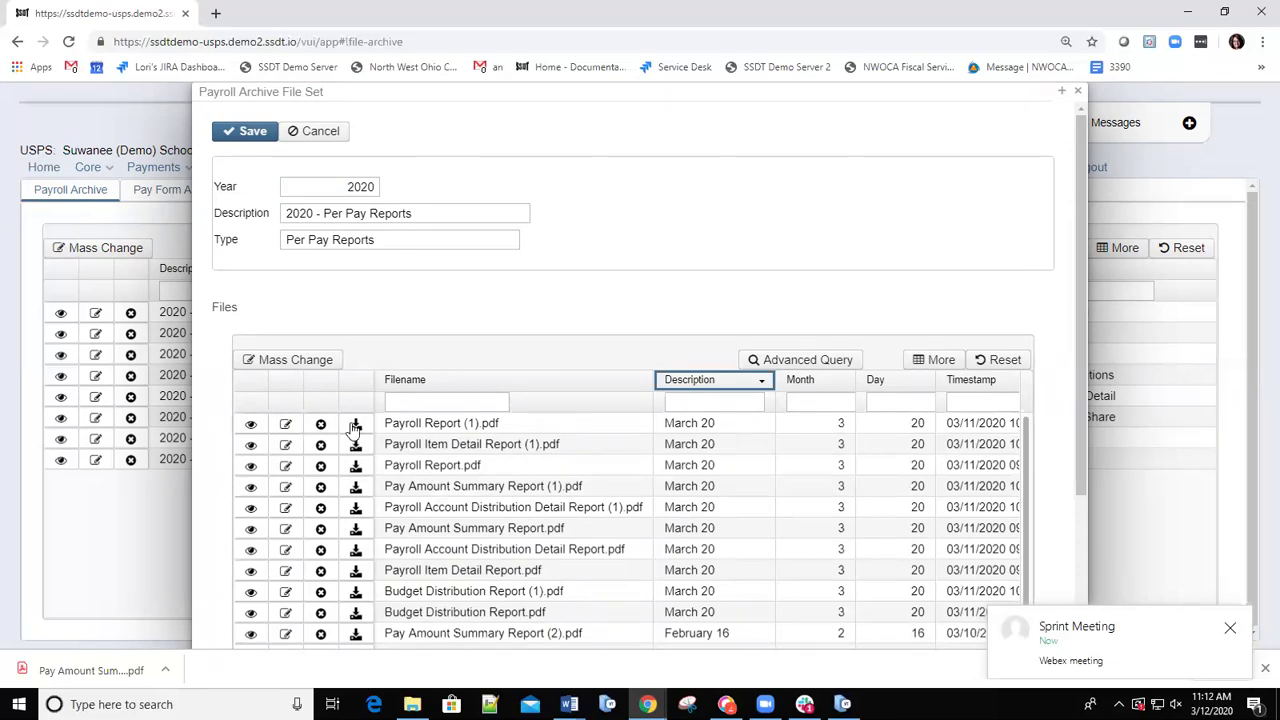
Save Payroll Report (1).pdf to Downloads as Payroll Report (1) (1).pdf and open it.
left_click(355, 428)
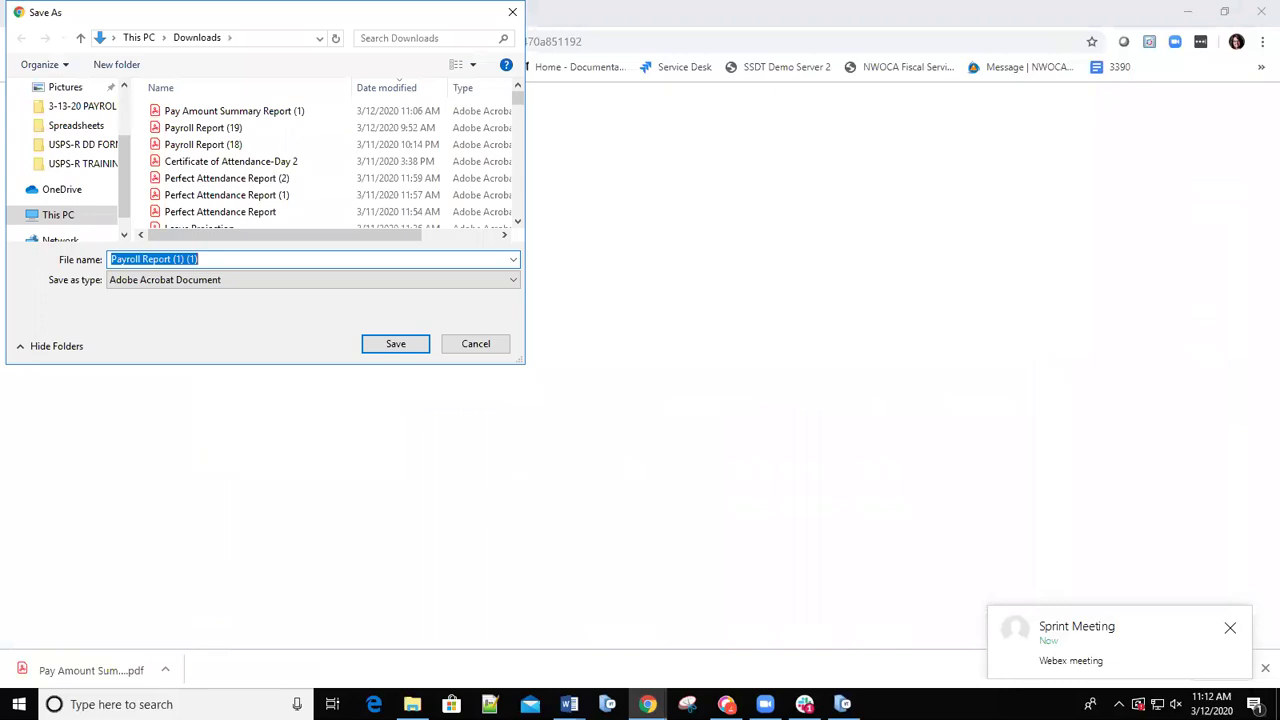
left_click(396, 344)
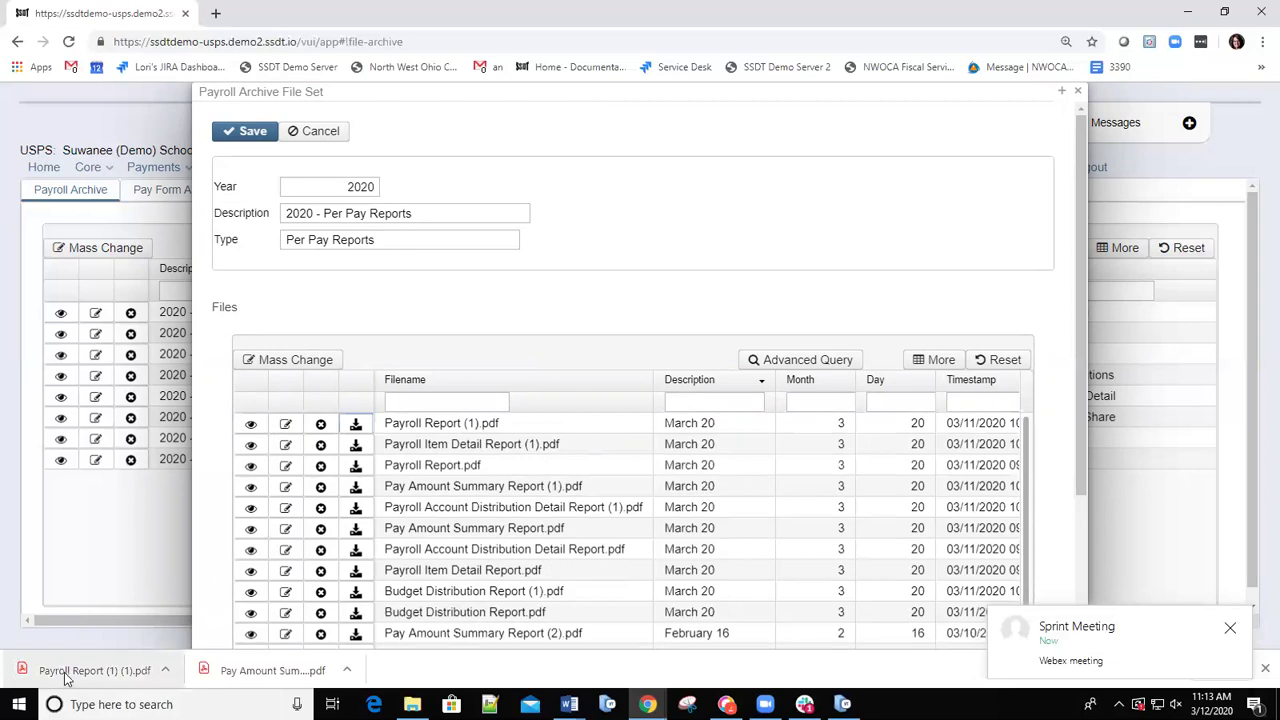
left_click(67, 676)
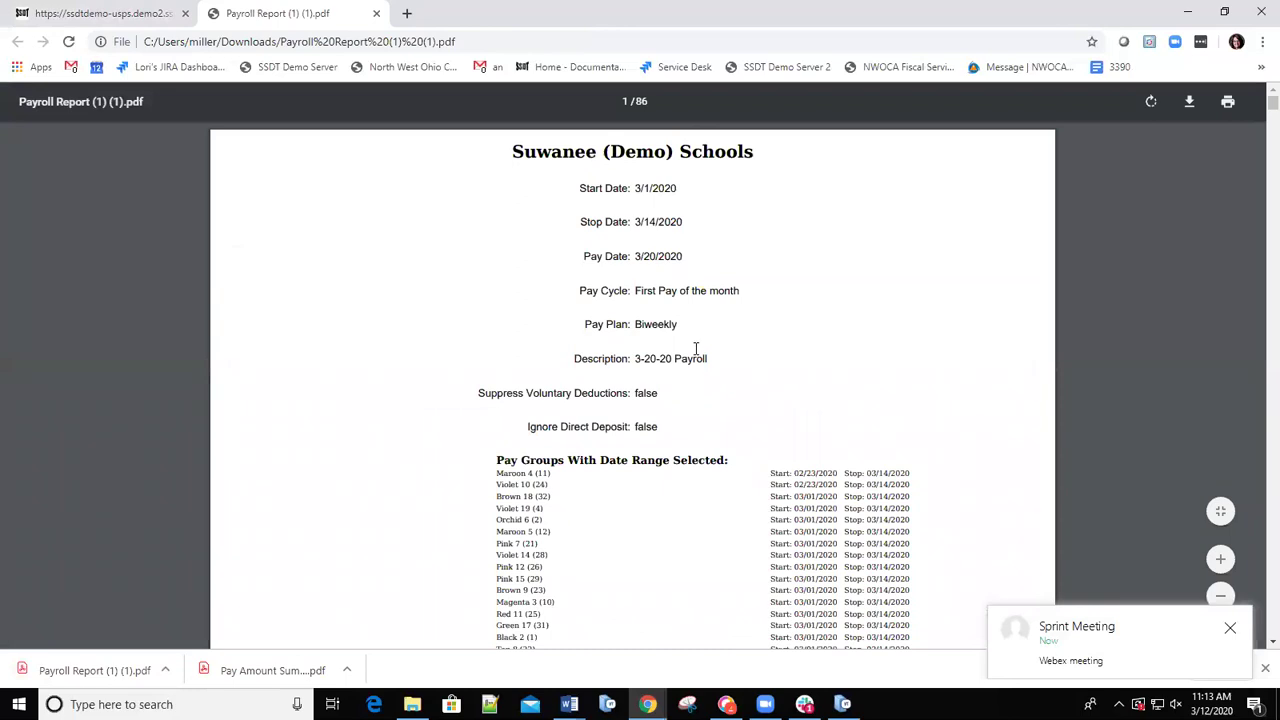
Scroll the 86-page payroll report to about page 25, then return to the USPS-R tab with Ctrl+1.
scroll(700, 380, "down", 15)
scroll(701, 383, "down", 20)
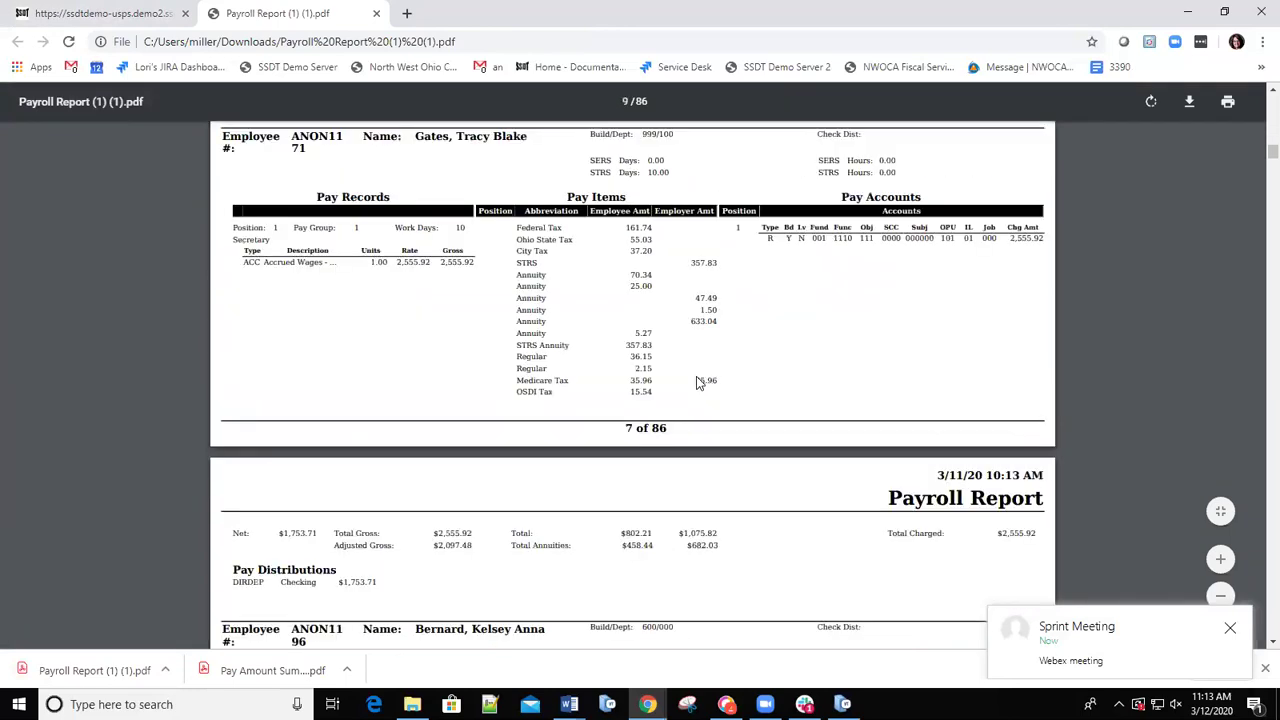
scroll(700, 378, "down", 20)
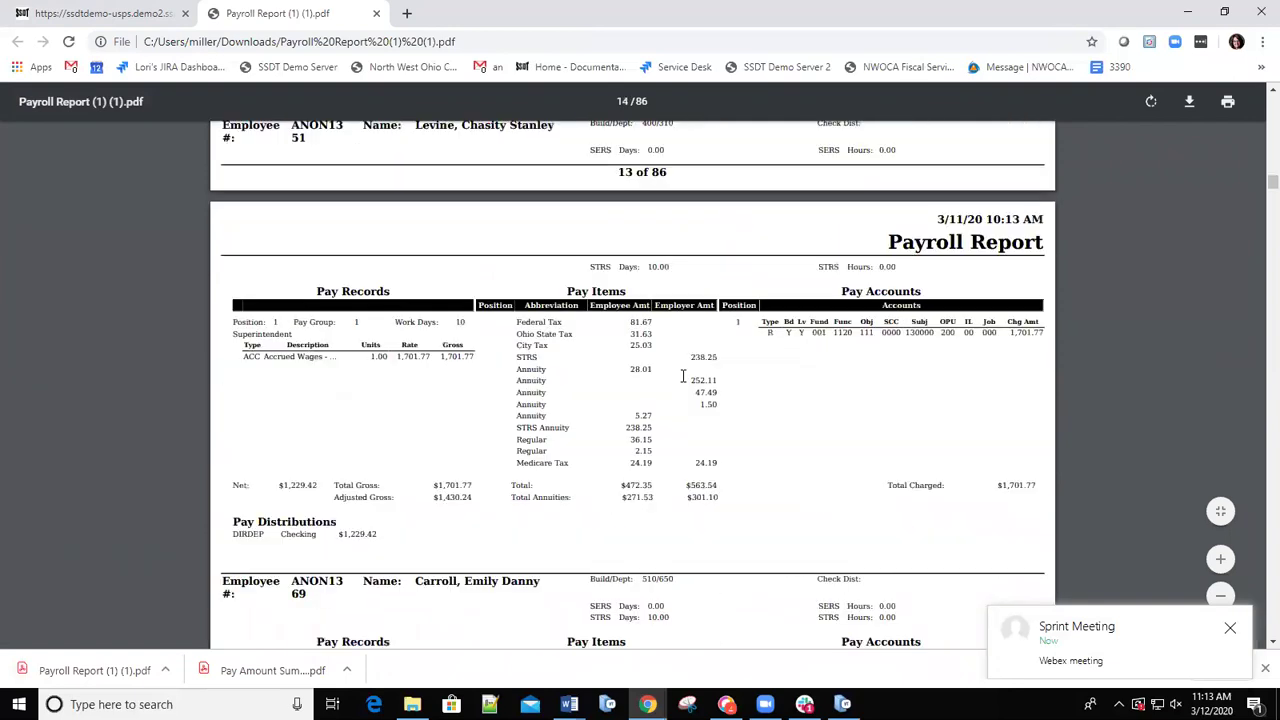
scroll(683, 376, "down", 20)
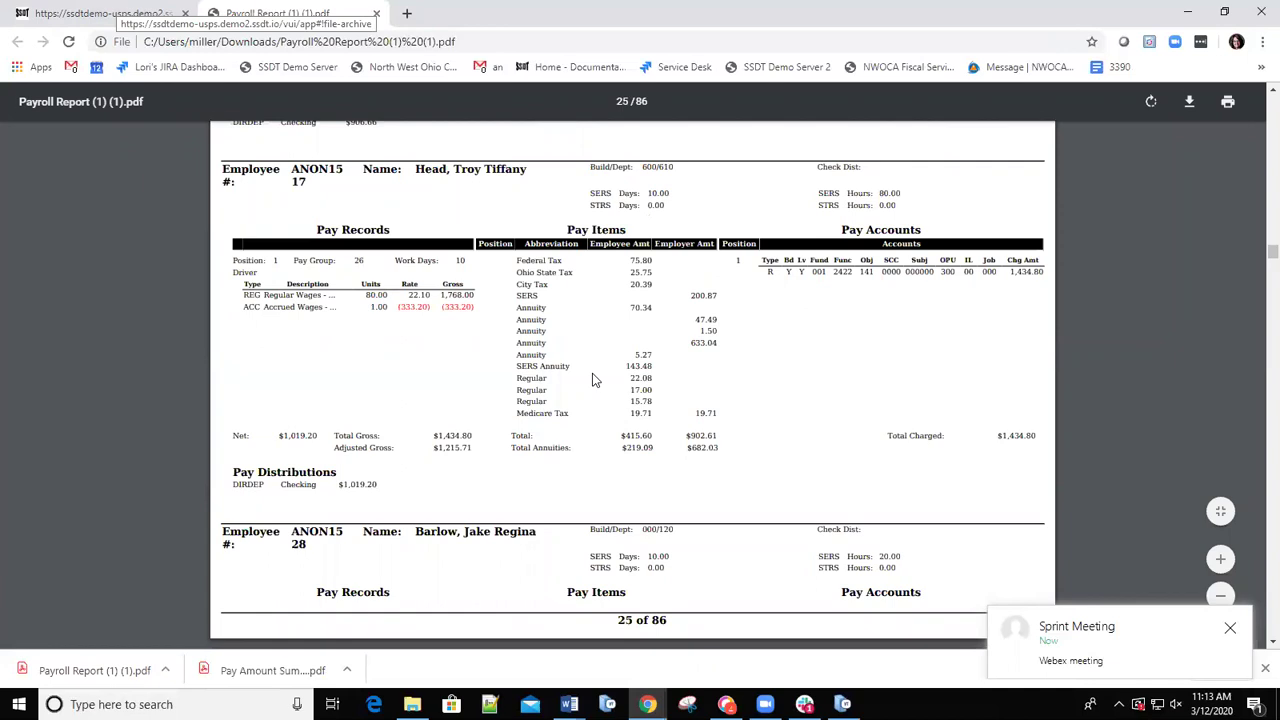
key("ctrl+1")
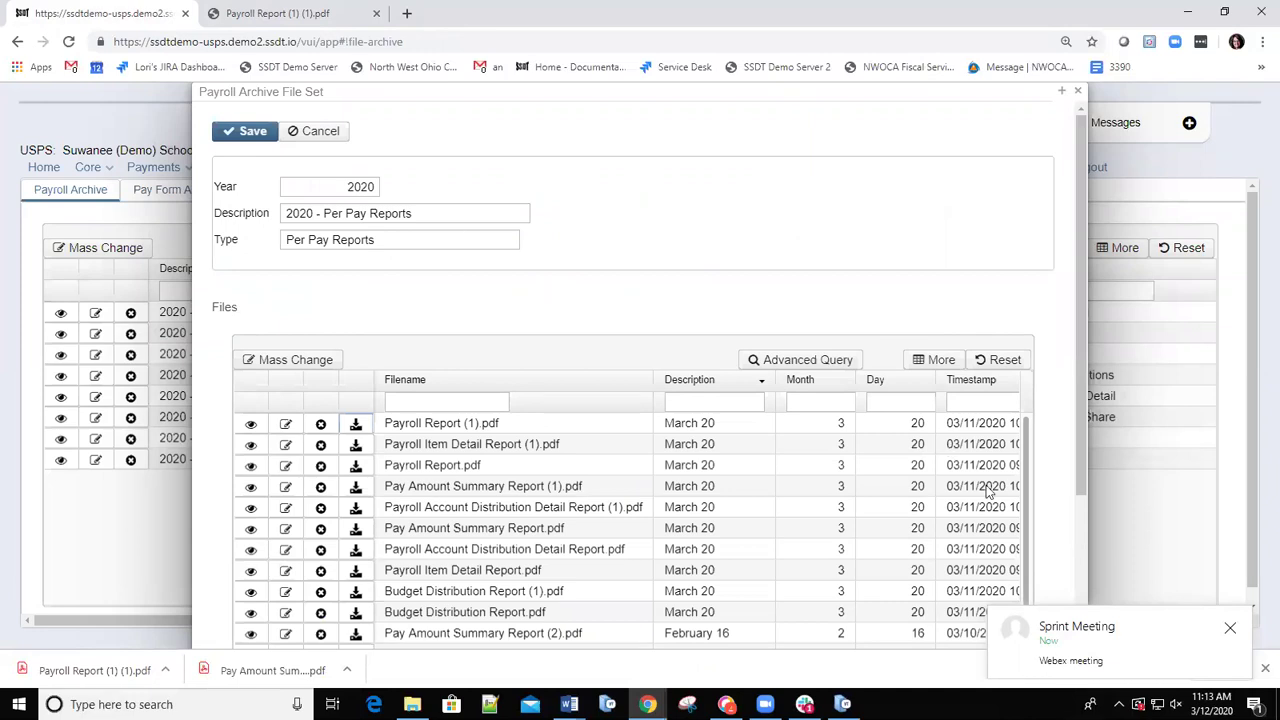
scroll(476, 445, "down", 2)
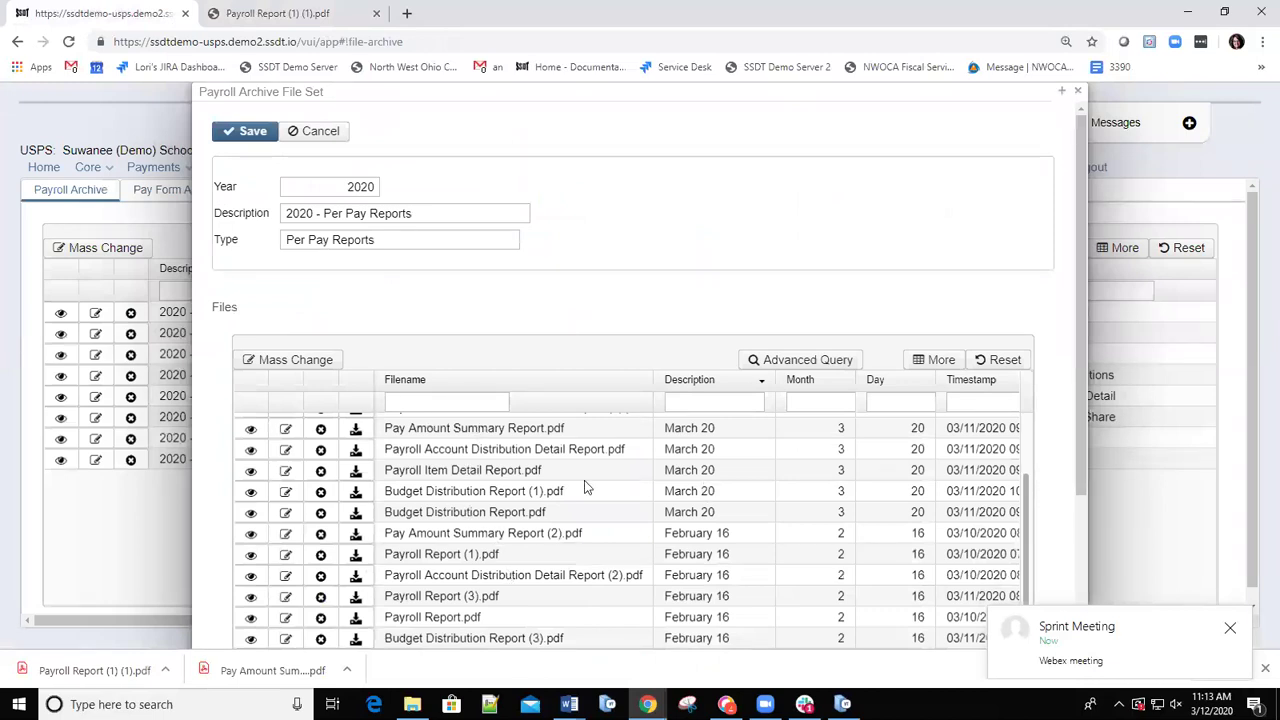
left_click(251, 432)
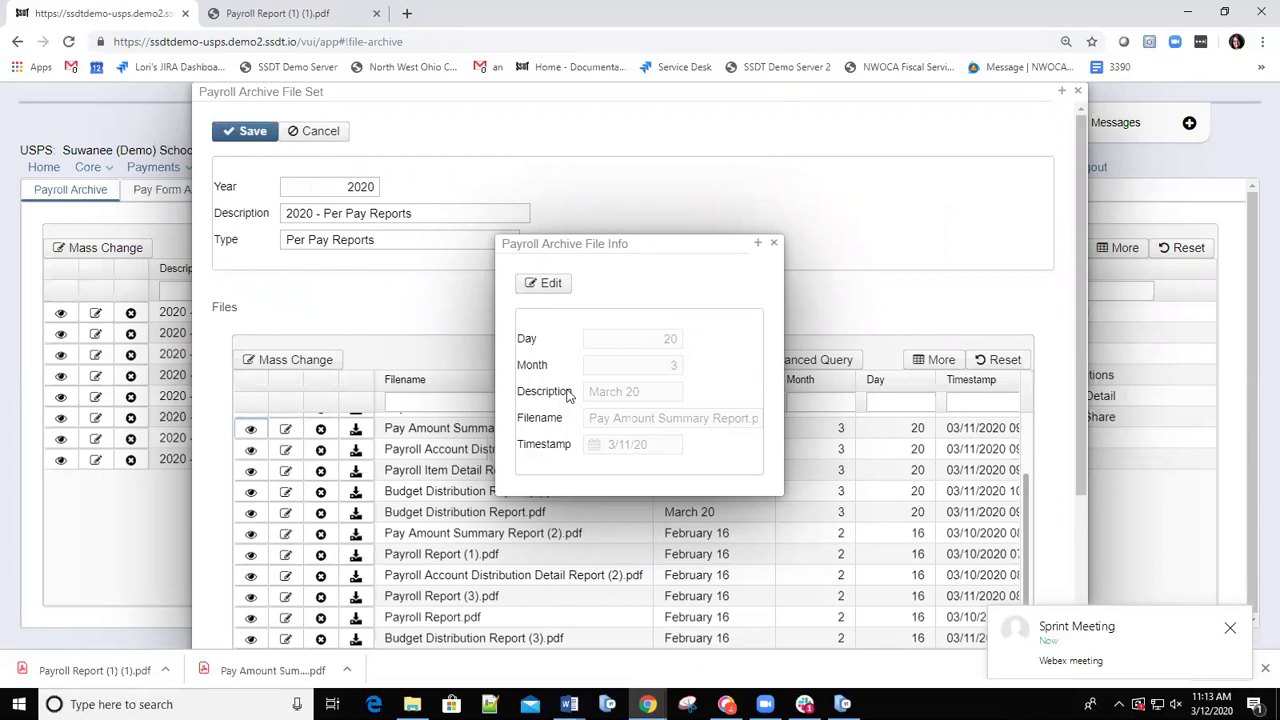
left_click(549, 286)
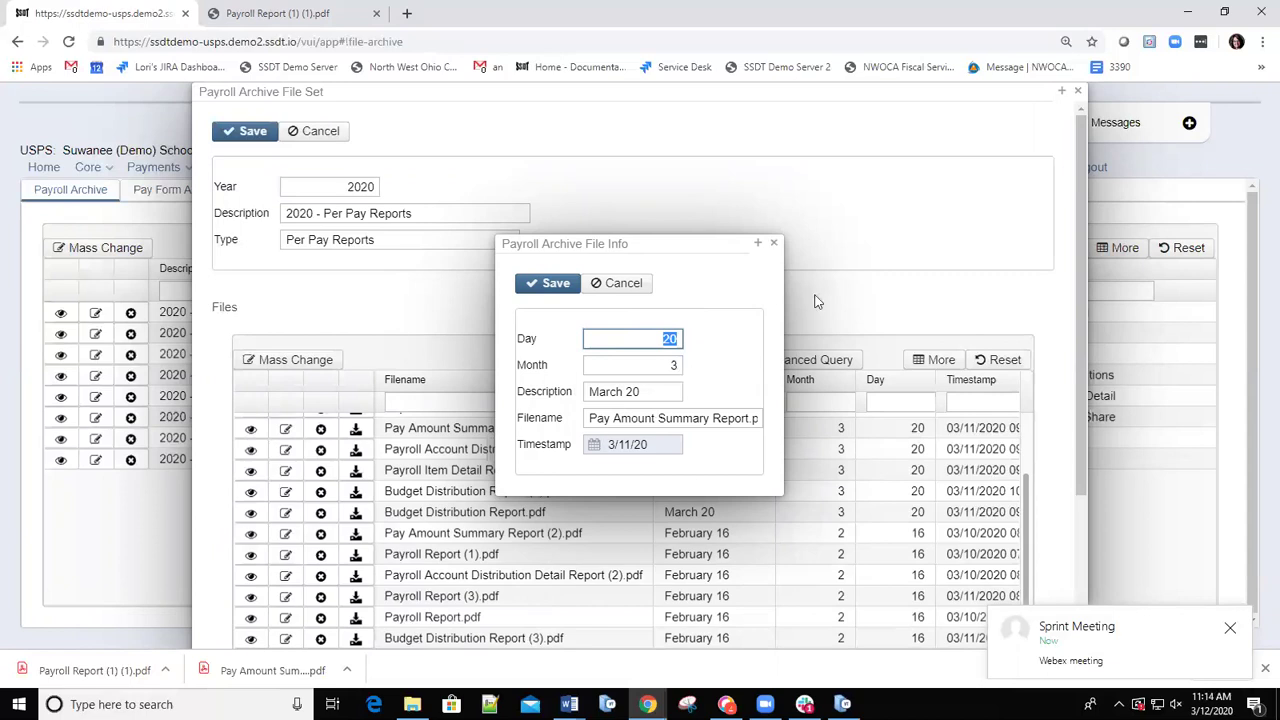
left_click(771, 245)
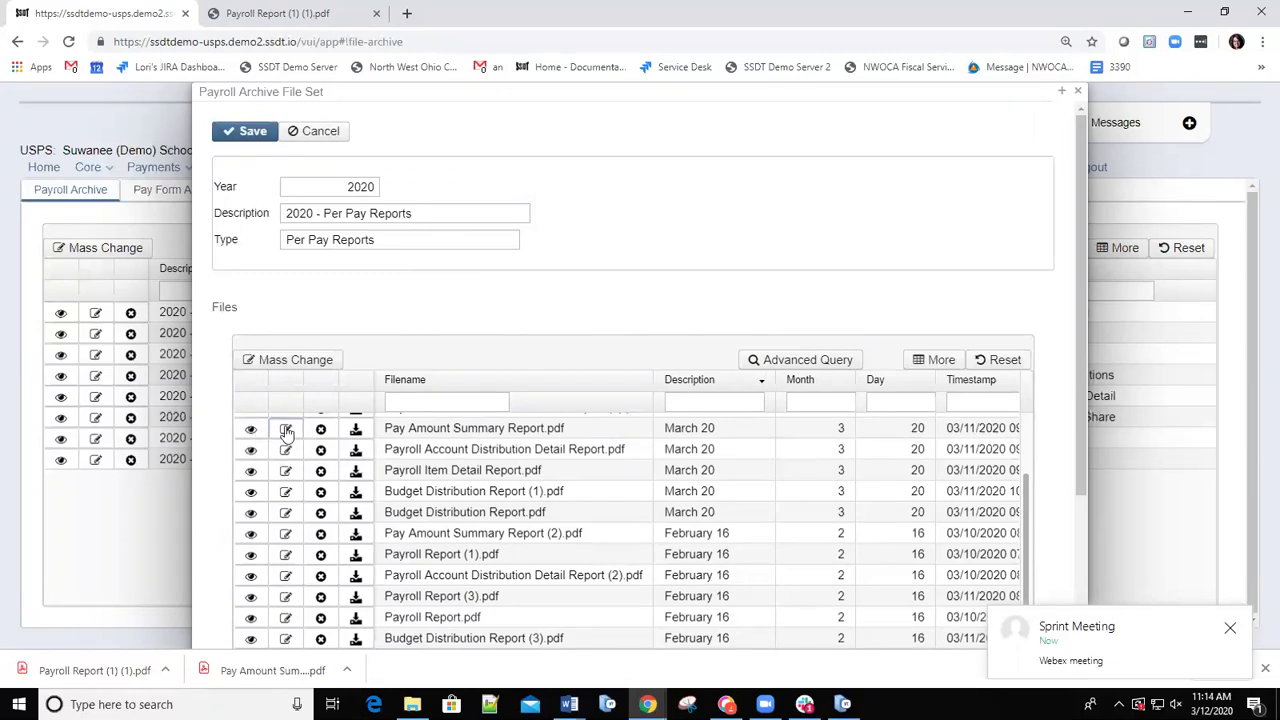
left_click(286, 430)
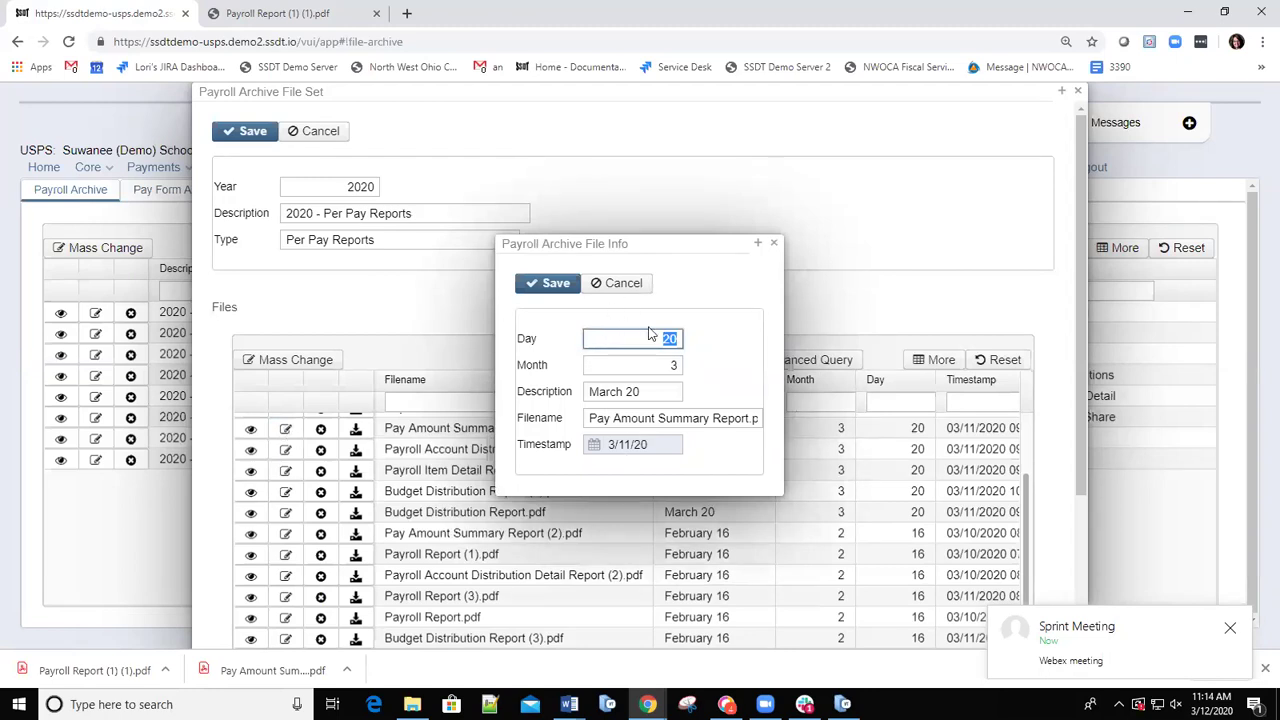
left_click(773, 243)
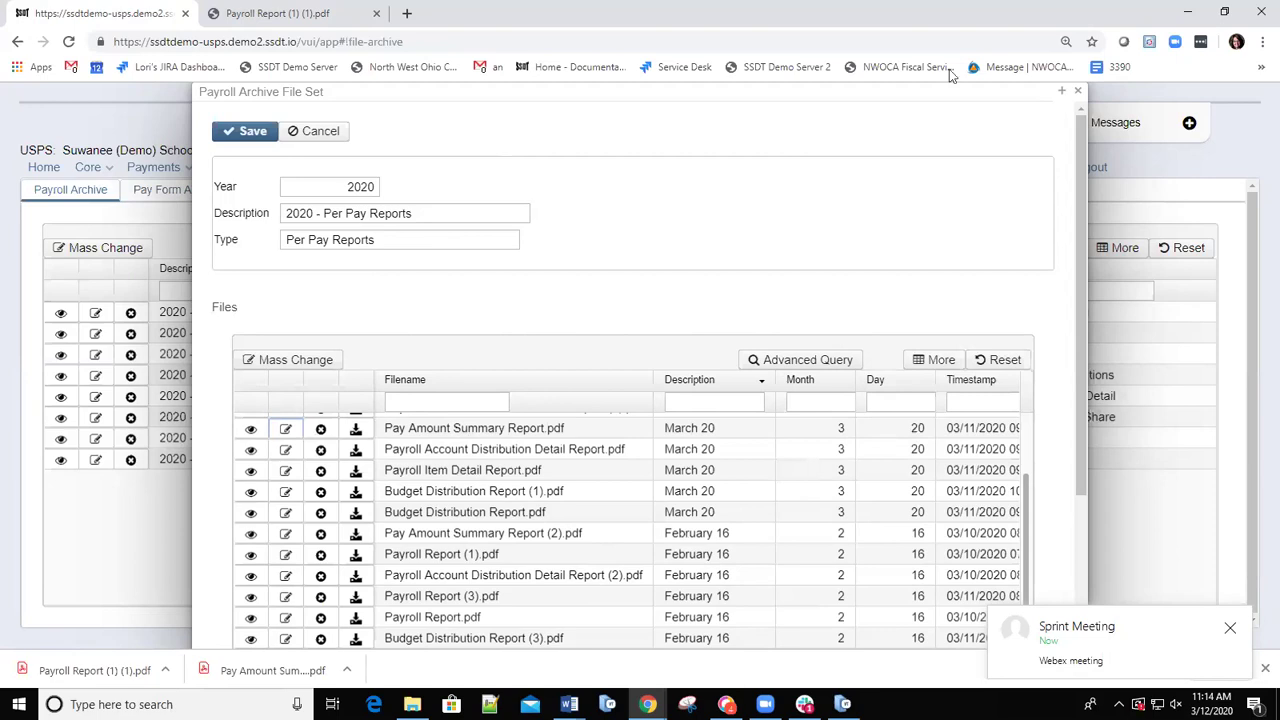
Switch from Per Pay Reports to the 2020 - ACH Submission set, review its two March 12 files, and close it.
left_click(1078, 92)
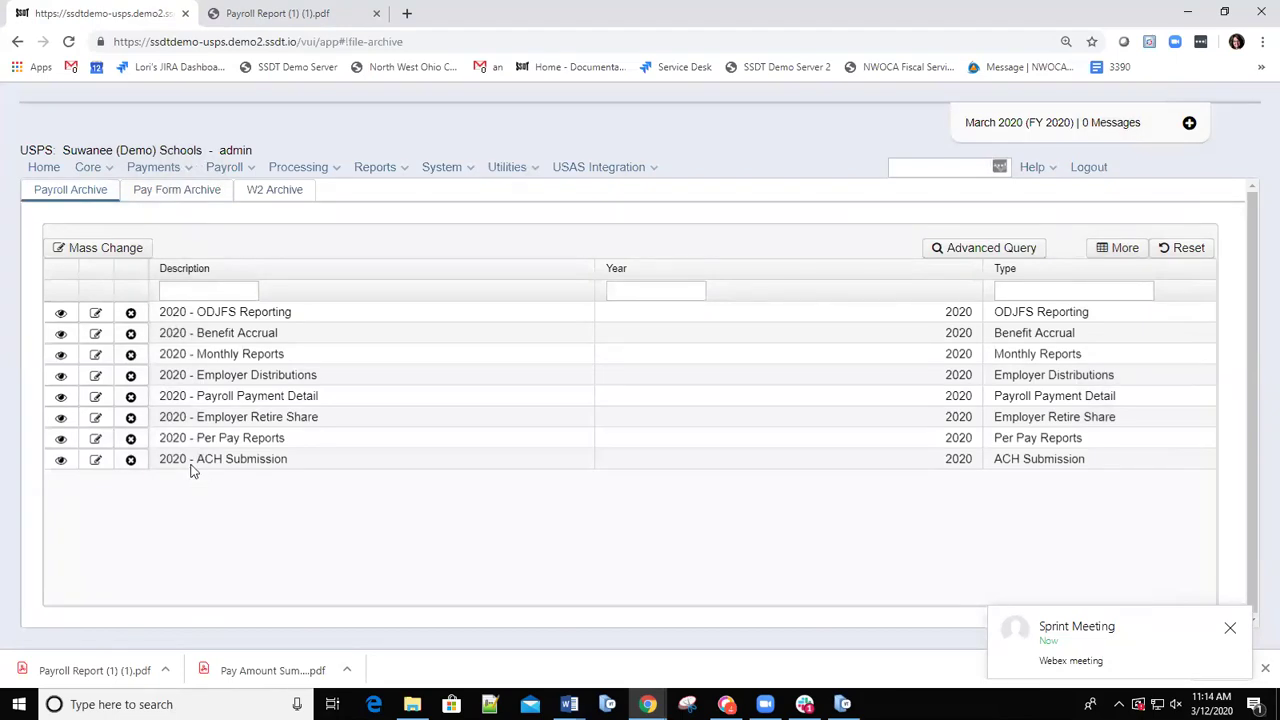
left_click(95, 462)
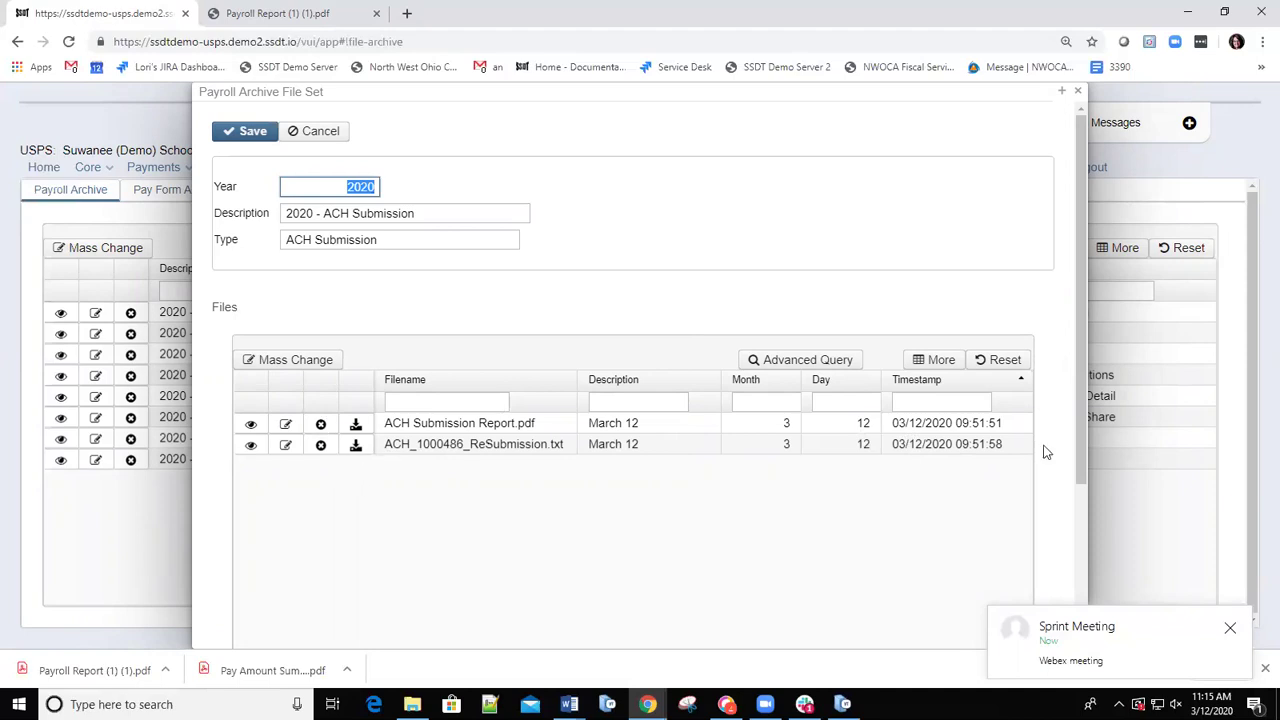
left_click(1078, 440)
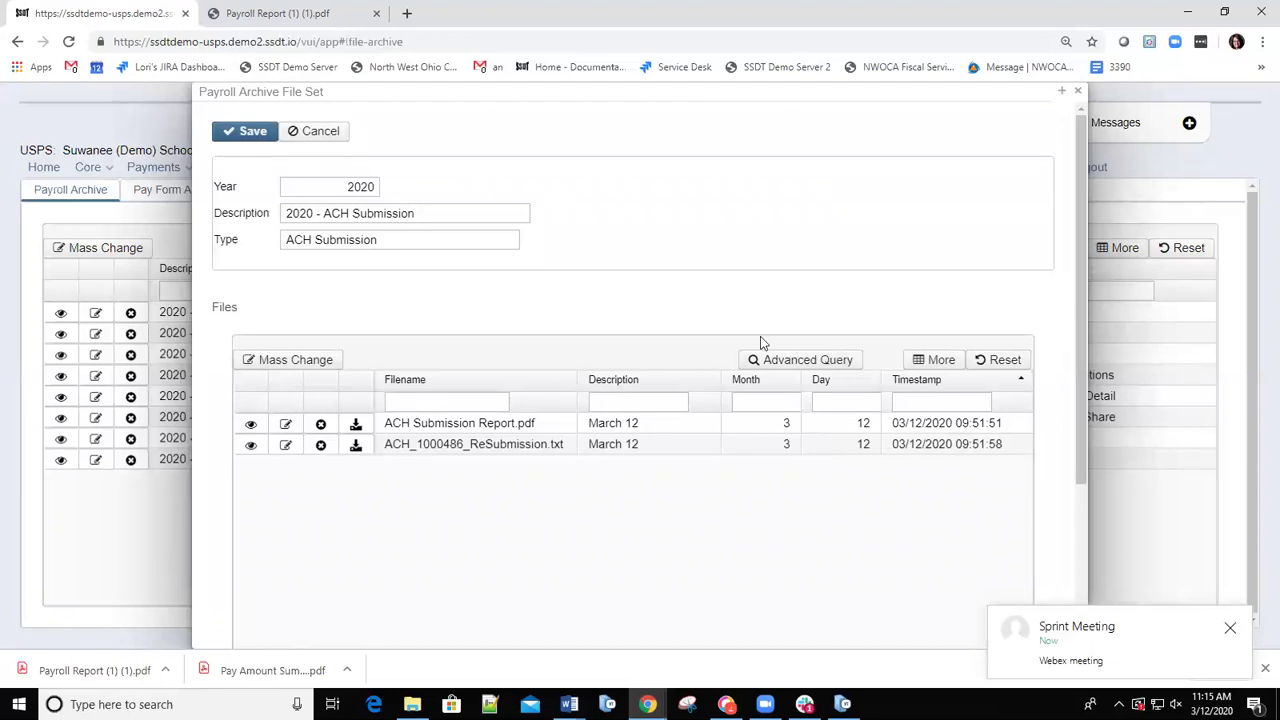
left_click(1077, 91)
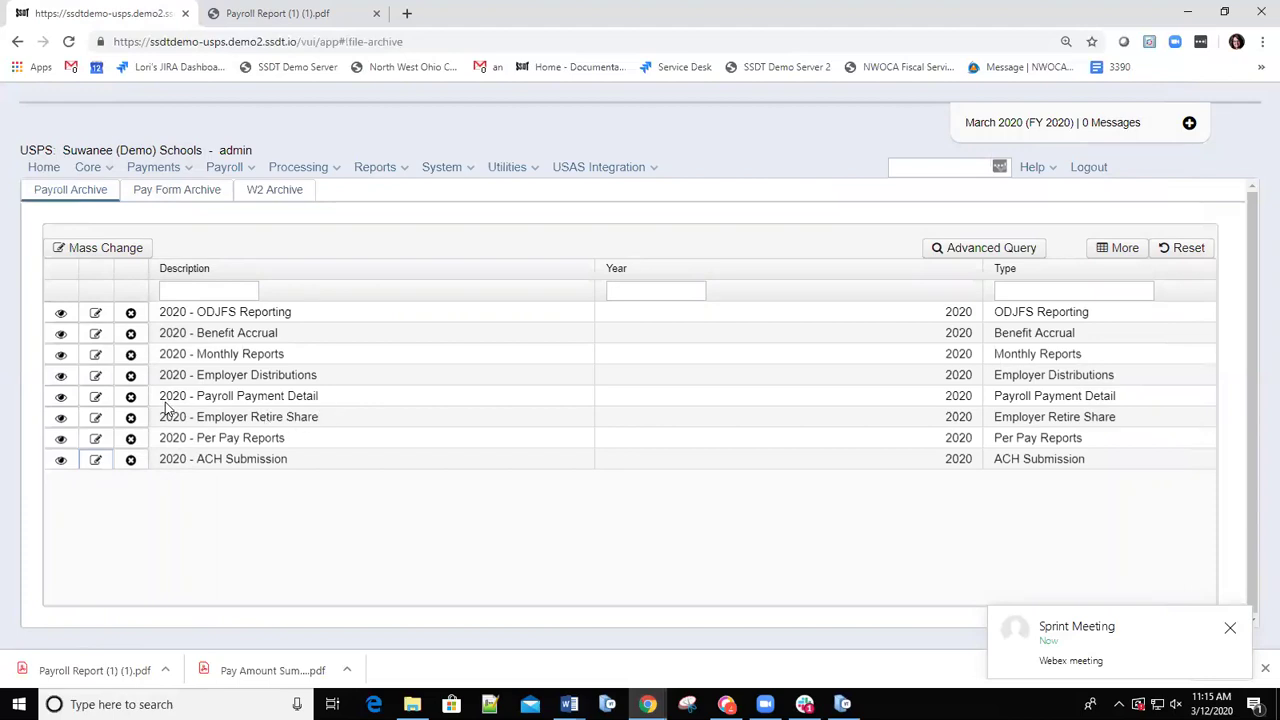
left_click(96, 397)
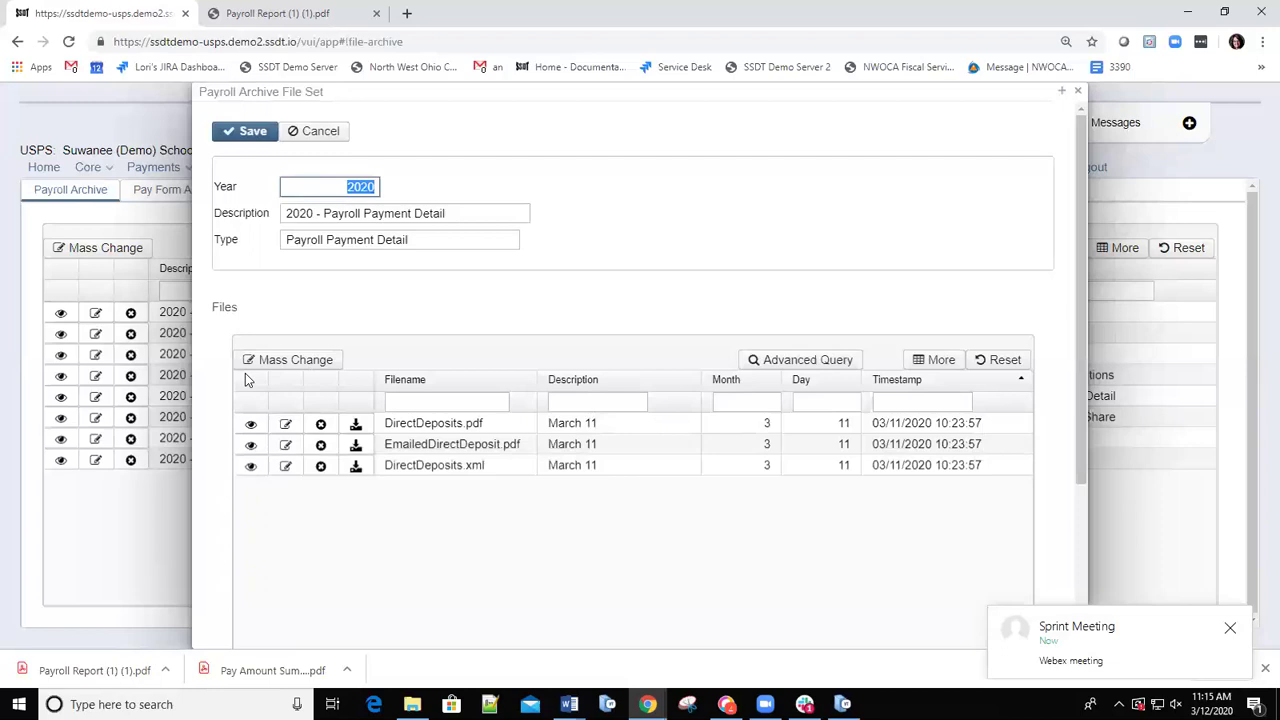
left_click(1078, 91)
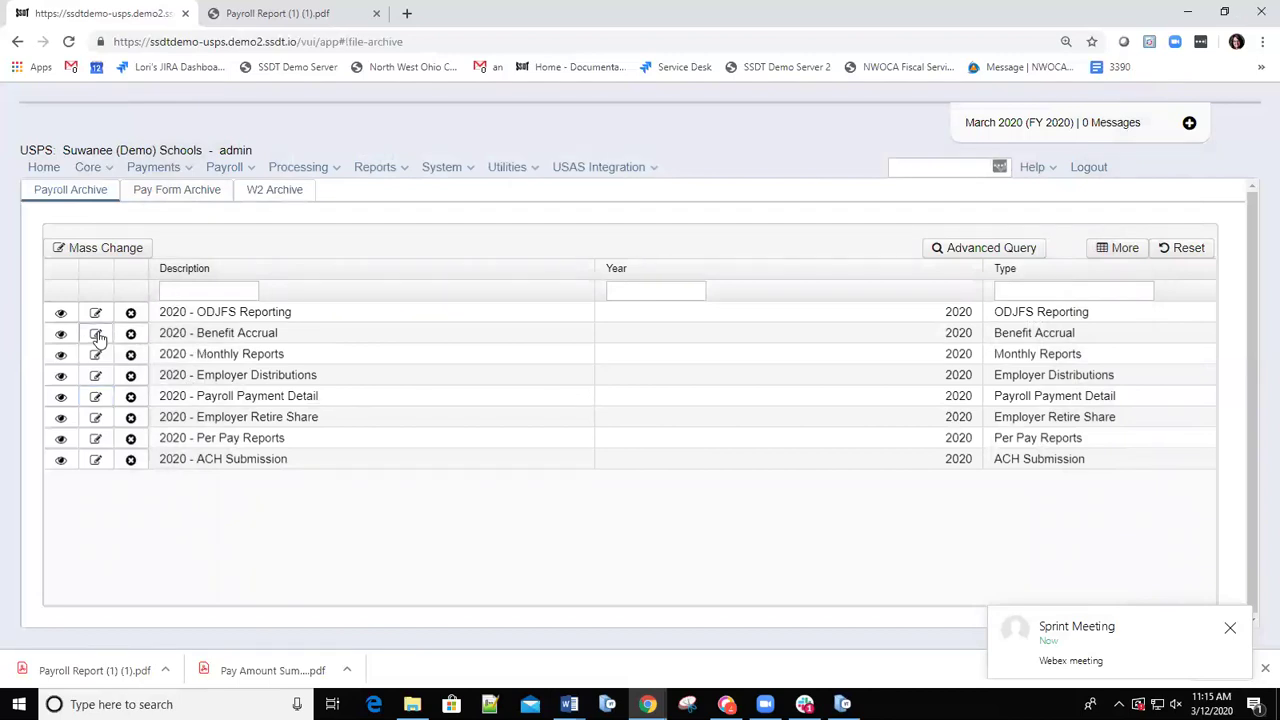
left_click(95, 334)
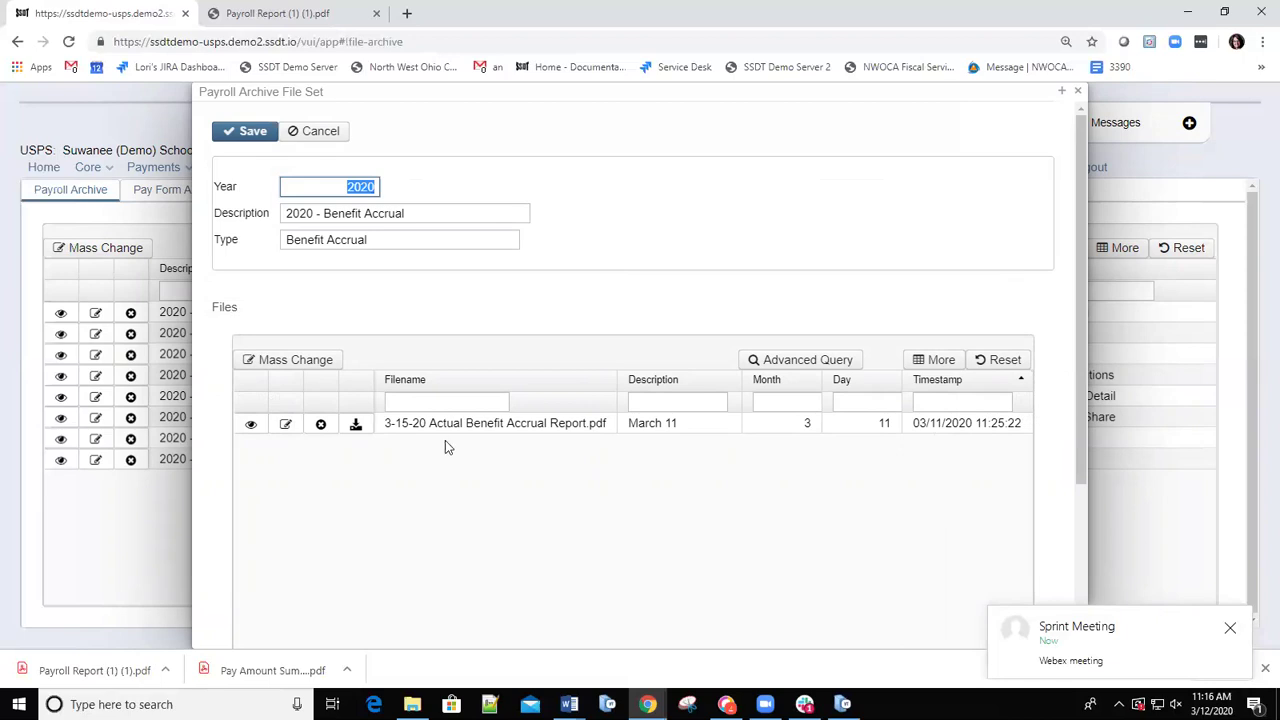
left_click(1077, 92)
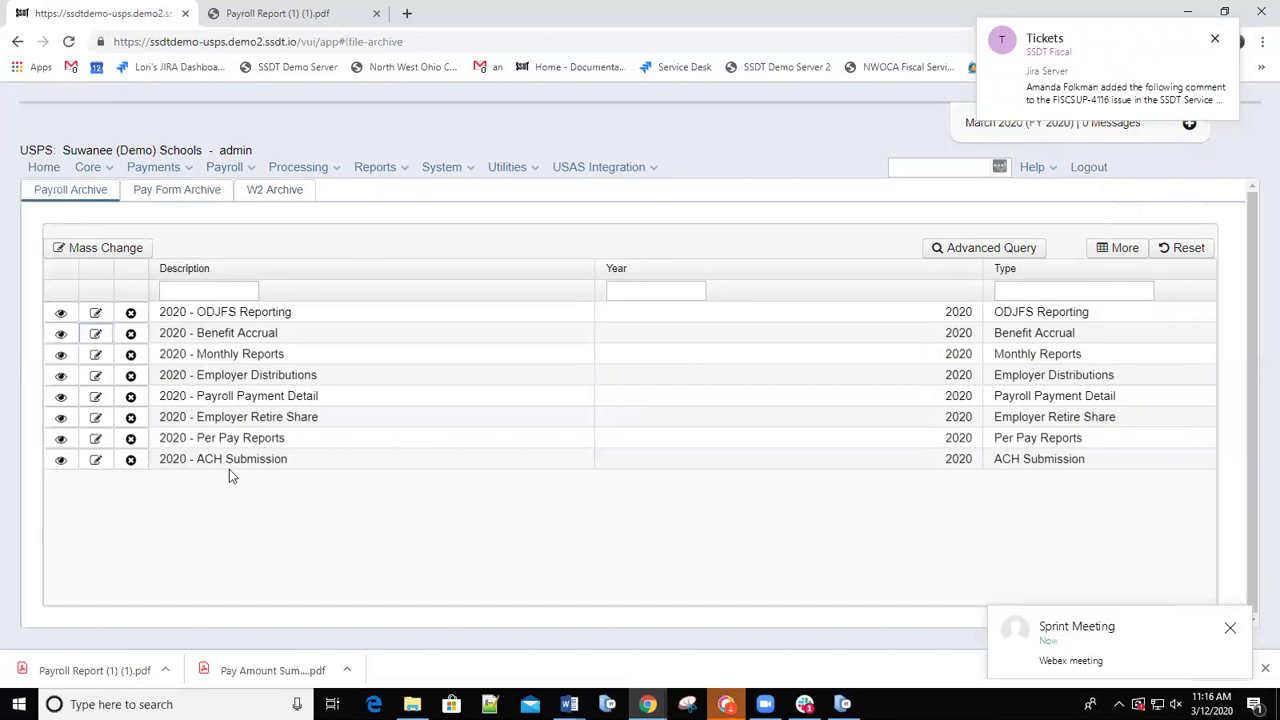
left_click(97, 378)
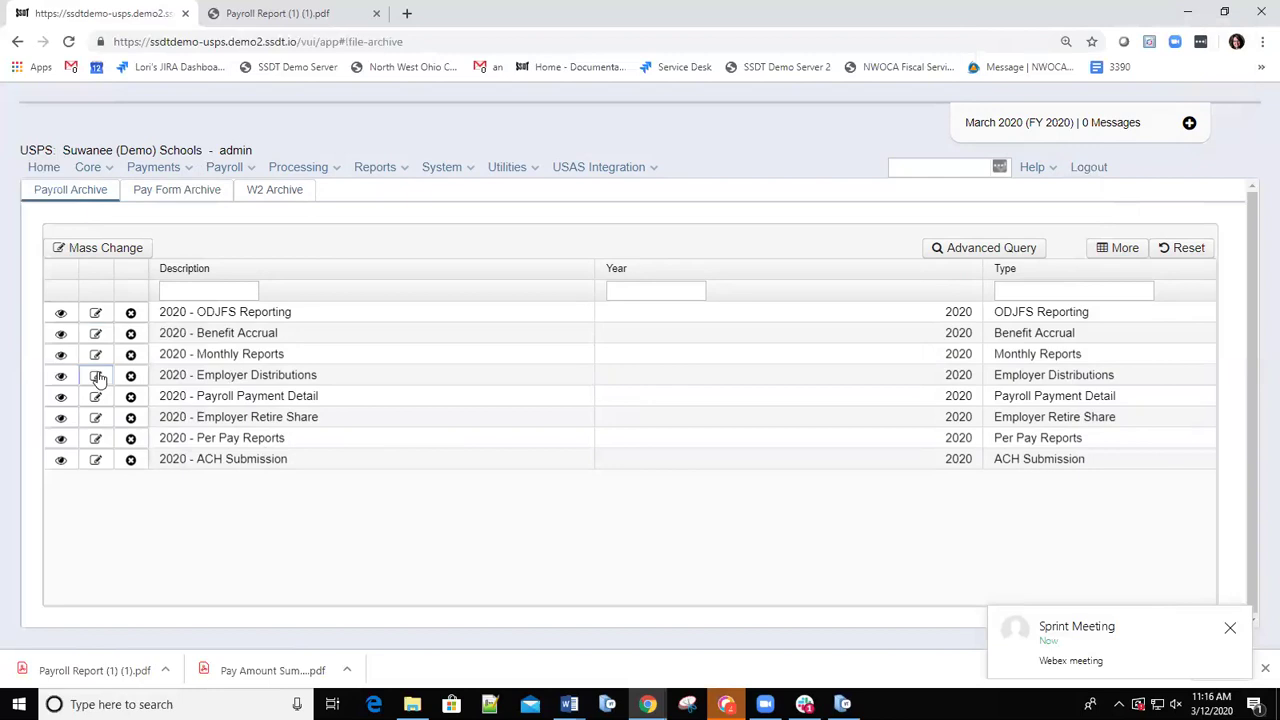
Open the 2020 - Employer Distributions set, save Employer Distributions Report (1).pdf, and open the download.
left_click(96, 376)
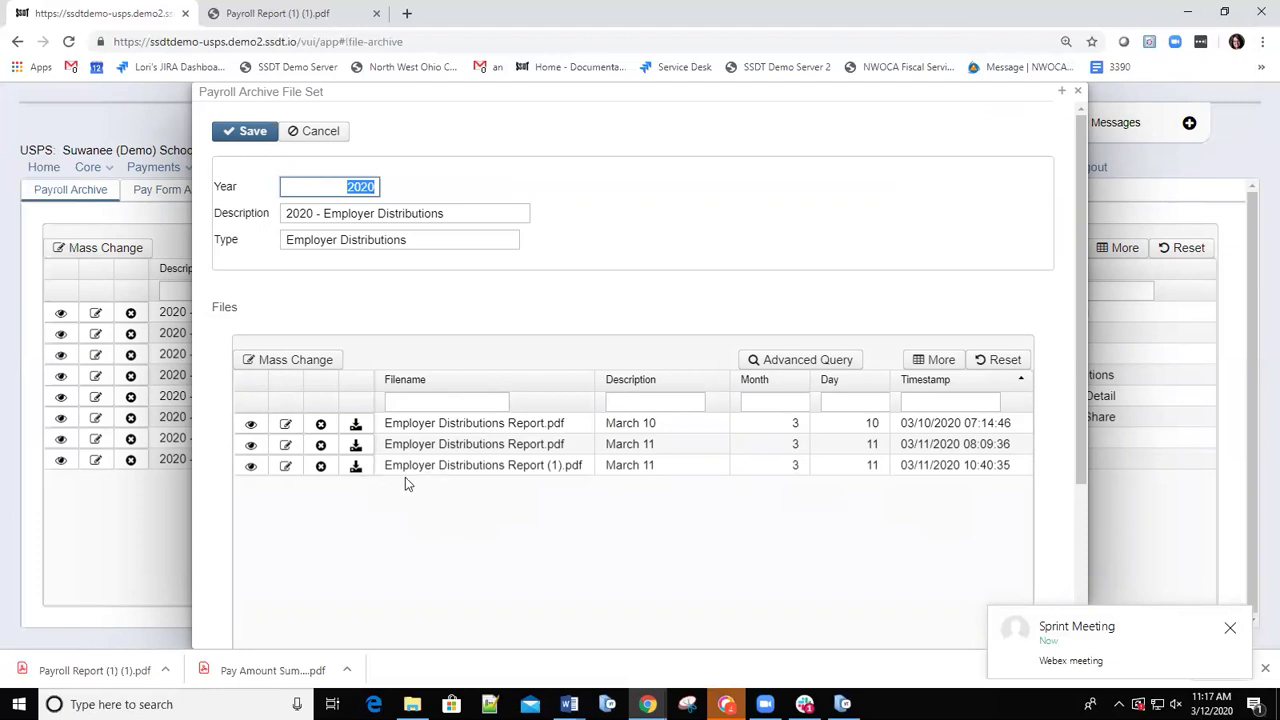
left_click(356, 467)
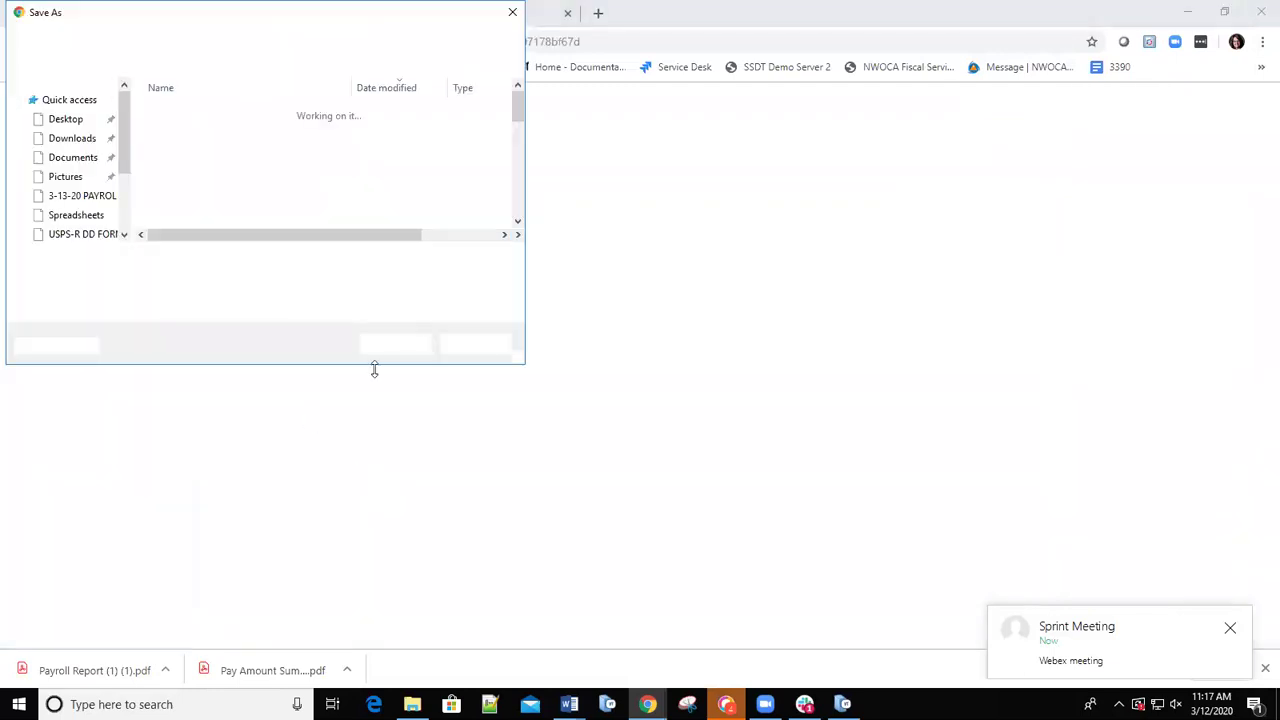
left_click(395, 348)
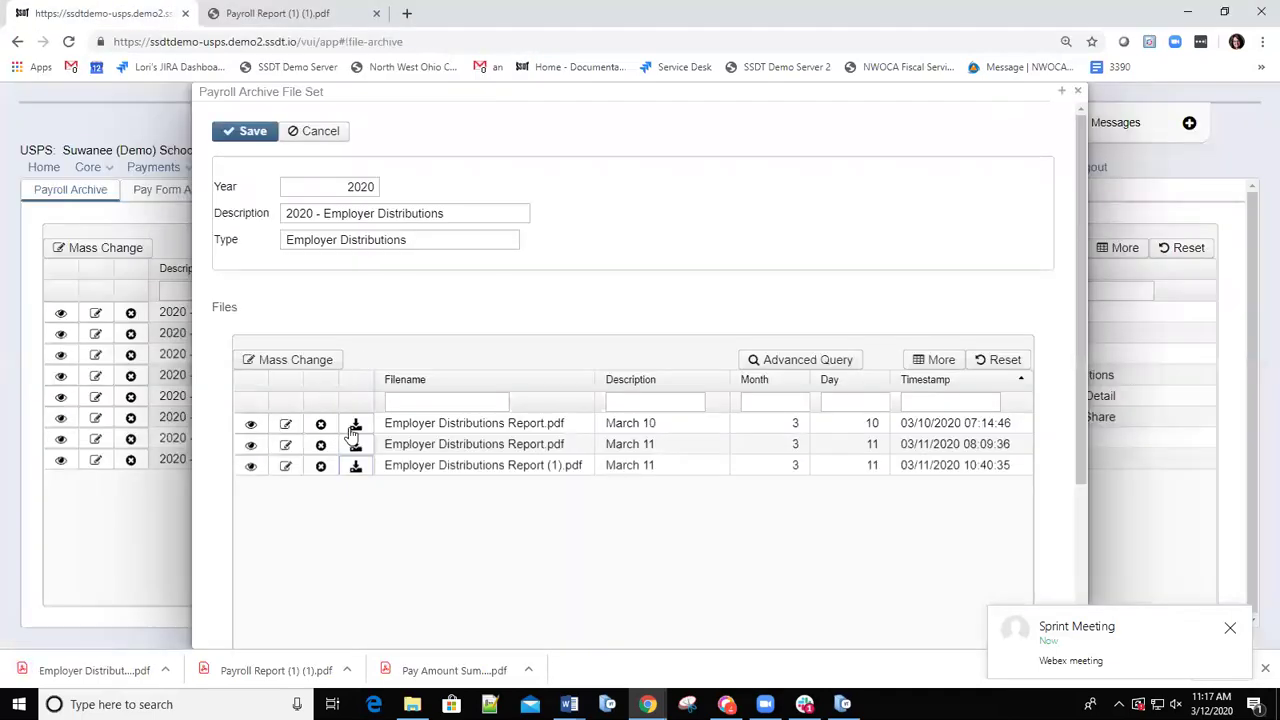
left_click(50, 670)
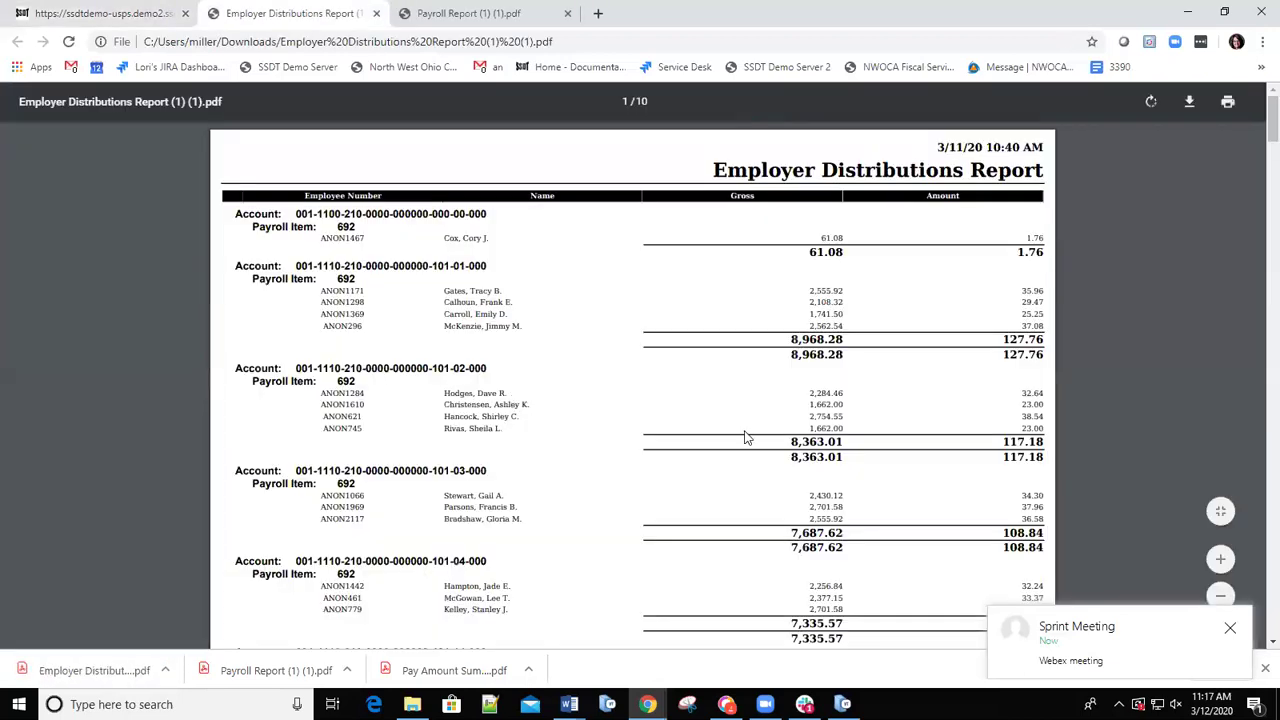
Skim the Employer Distributions PDF, dismiss the Sprint Meeting notification, and rotate the page 90 degrees.
scroll(569, 391, "down", 10)
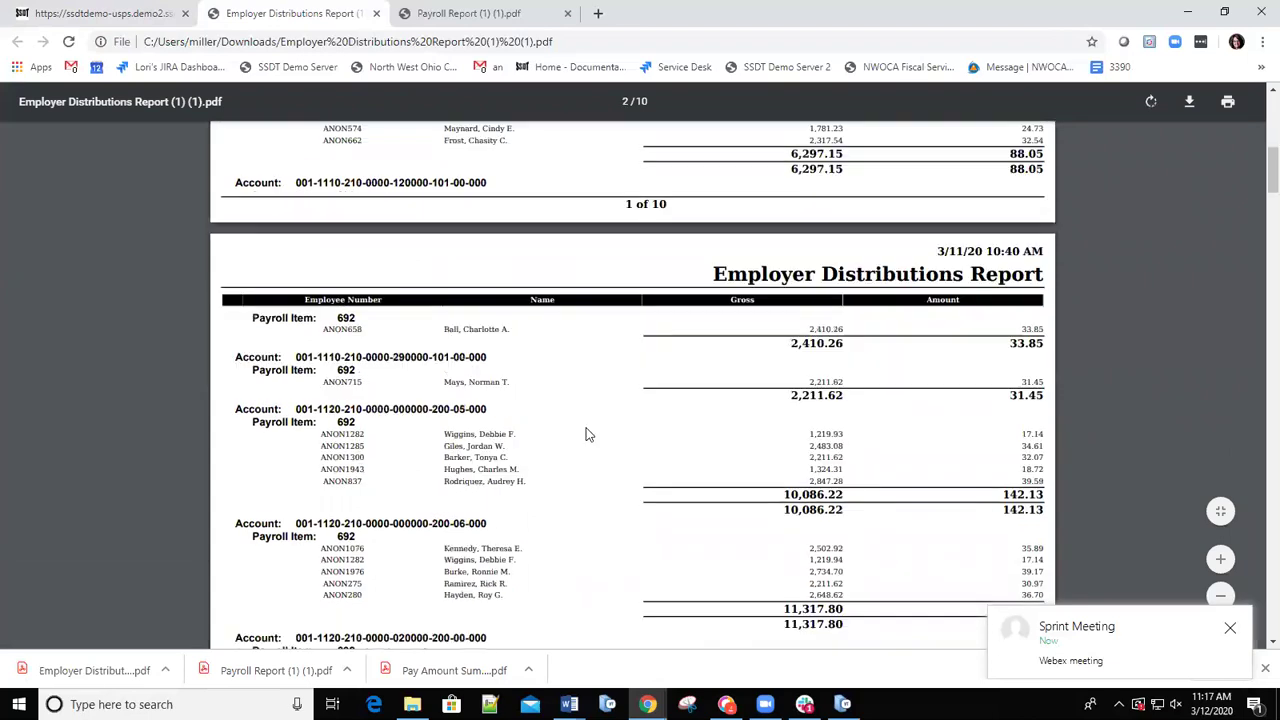
scroll(589, 410, "up", 10)
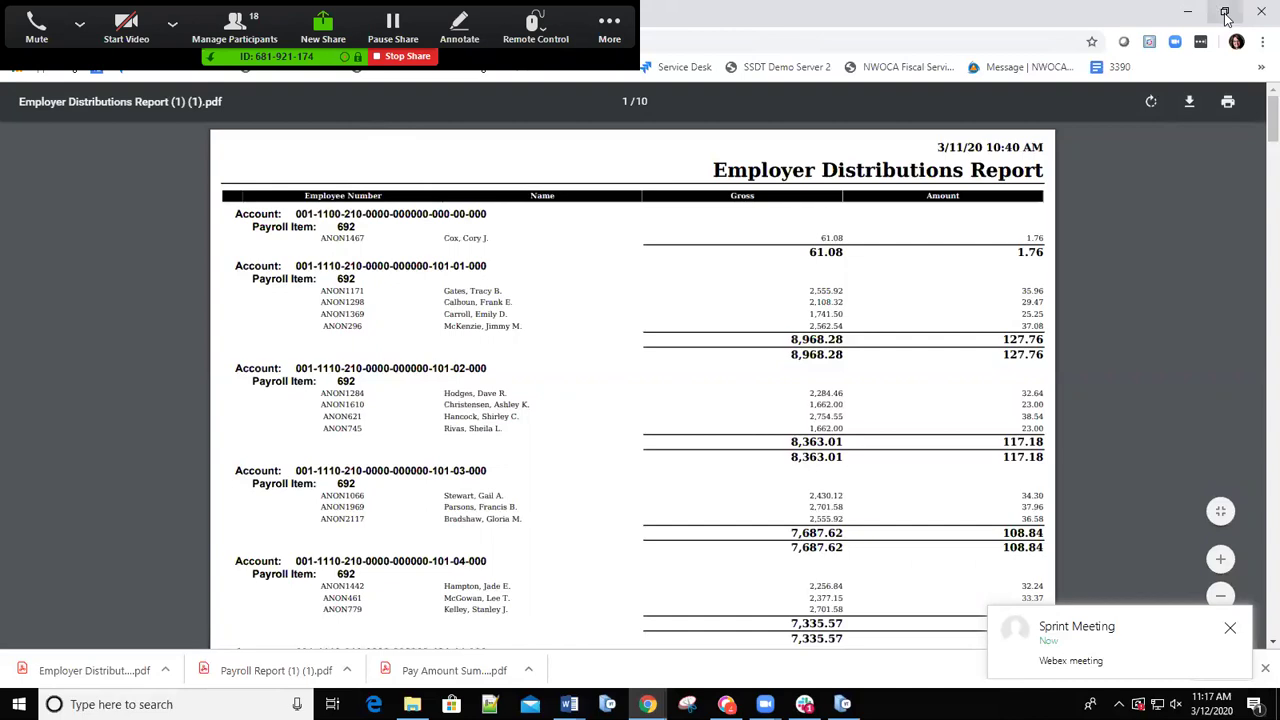
left_click(1233, 628)
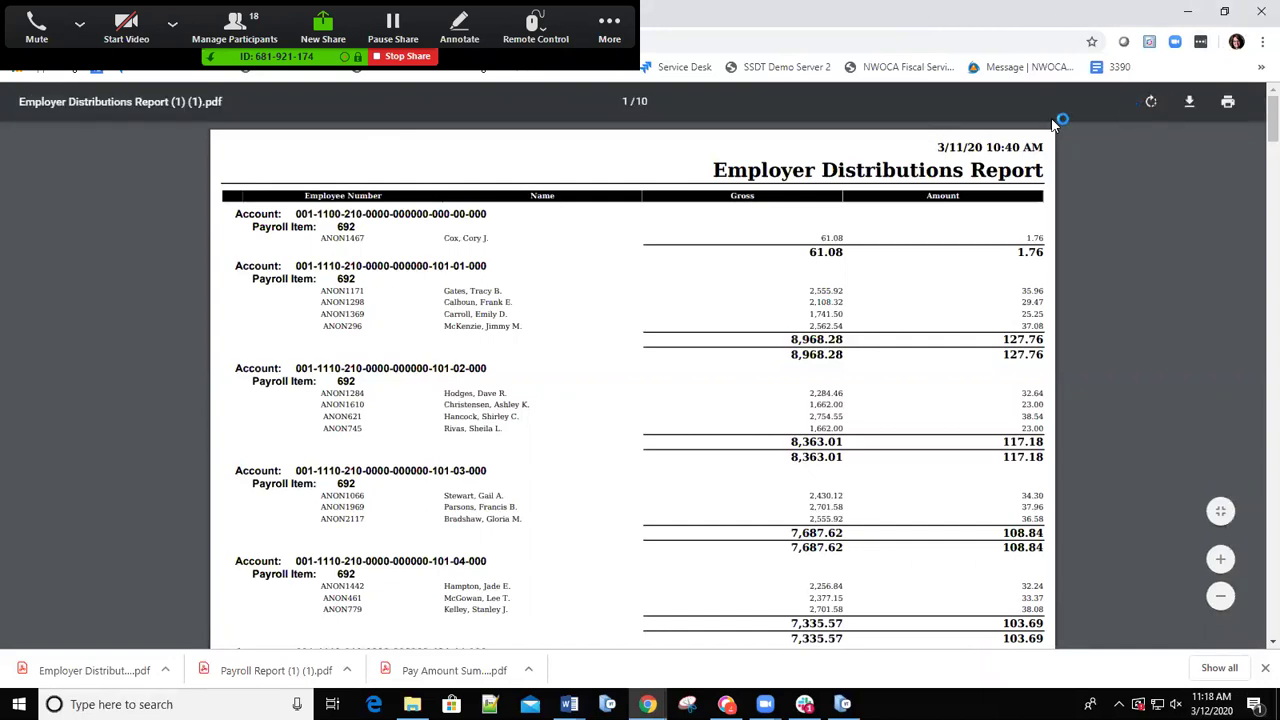
left_click(1150, 102)
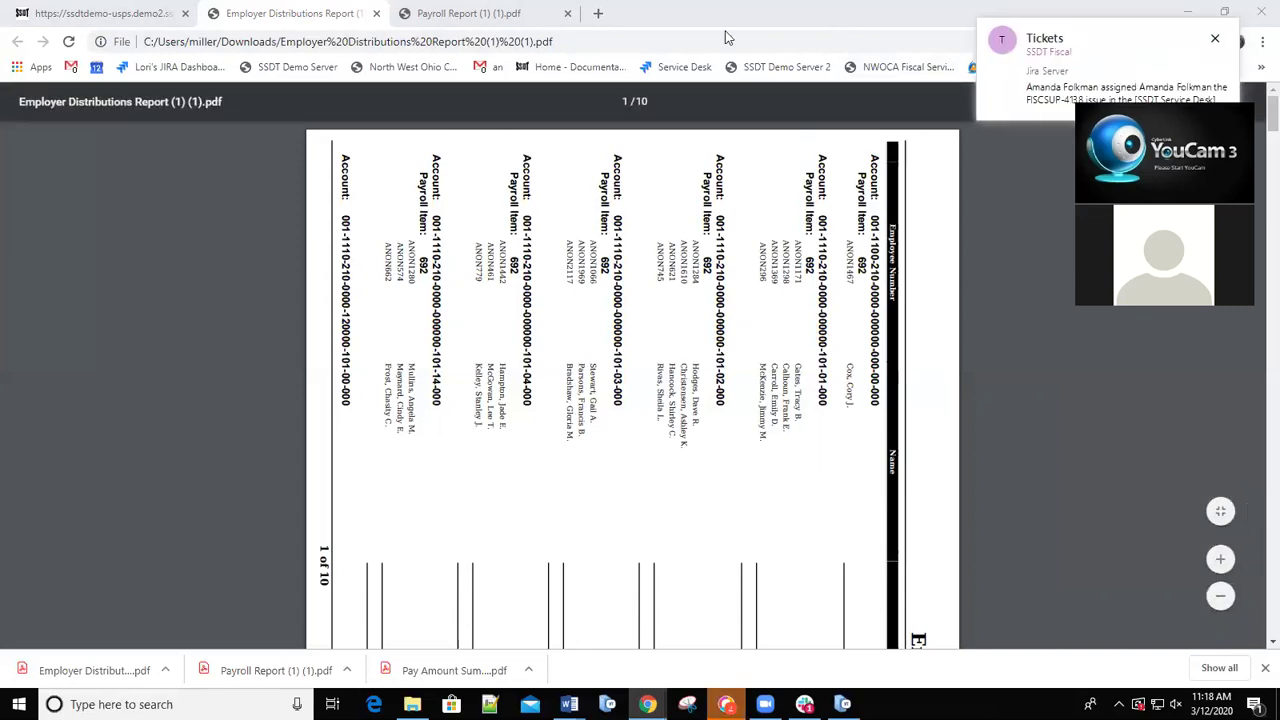
key("ctrl+shift+Tab")
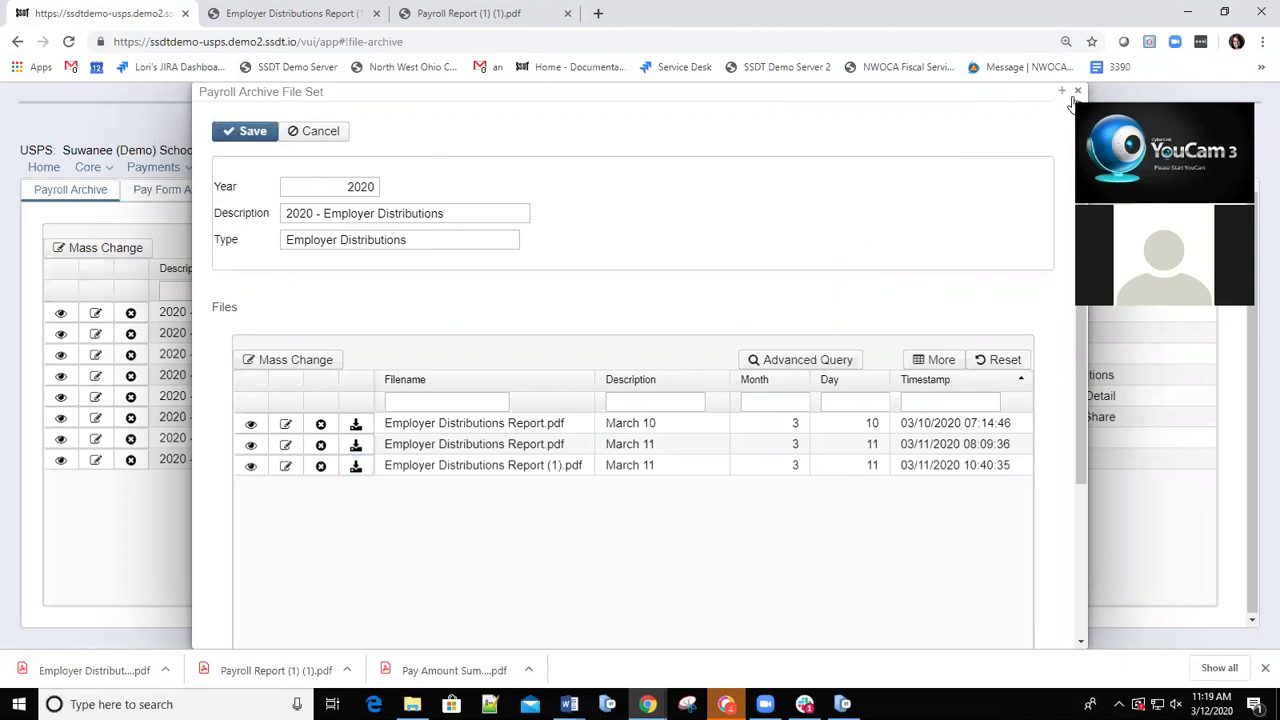
Close the Employer Distributions file set to return to the eight 2020 payroll archive file sets.
left_click(1077, 91)
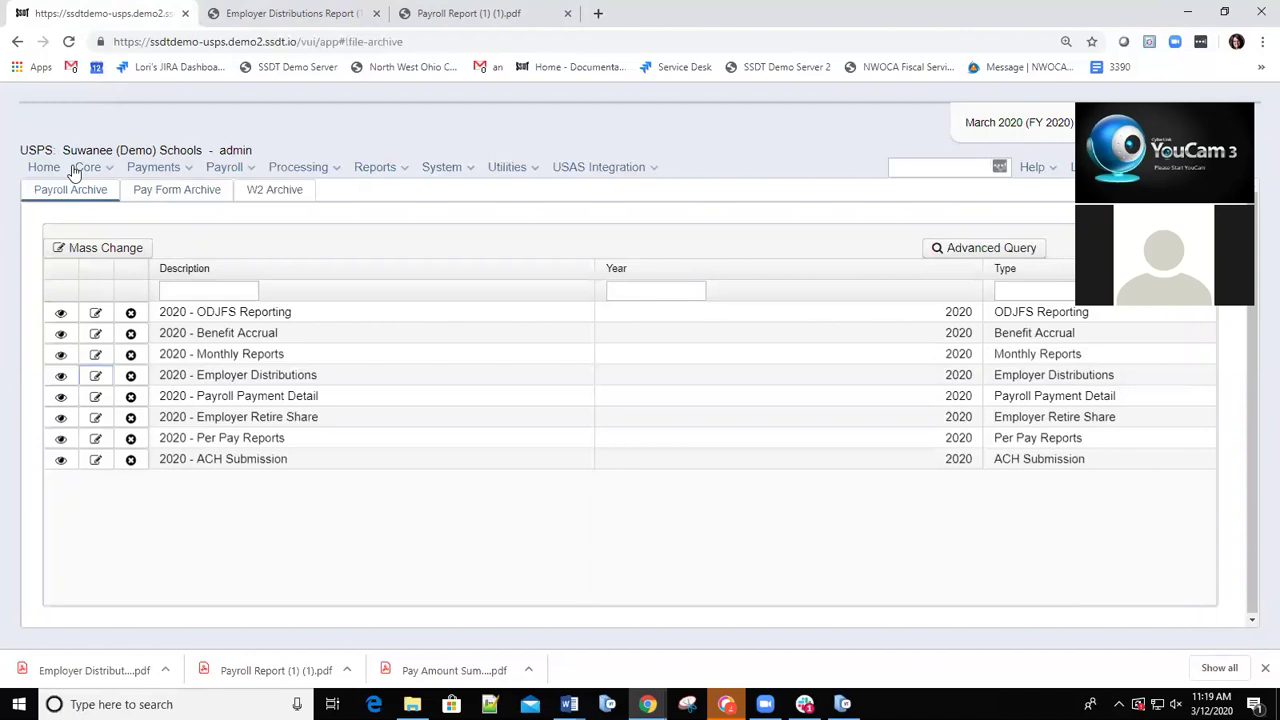
Go to Utilities > File Archive and view the empty Pay Form Archive list.
left_click(525, 172)
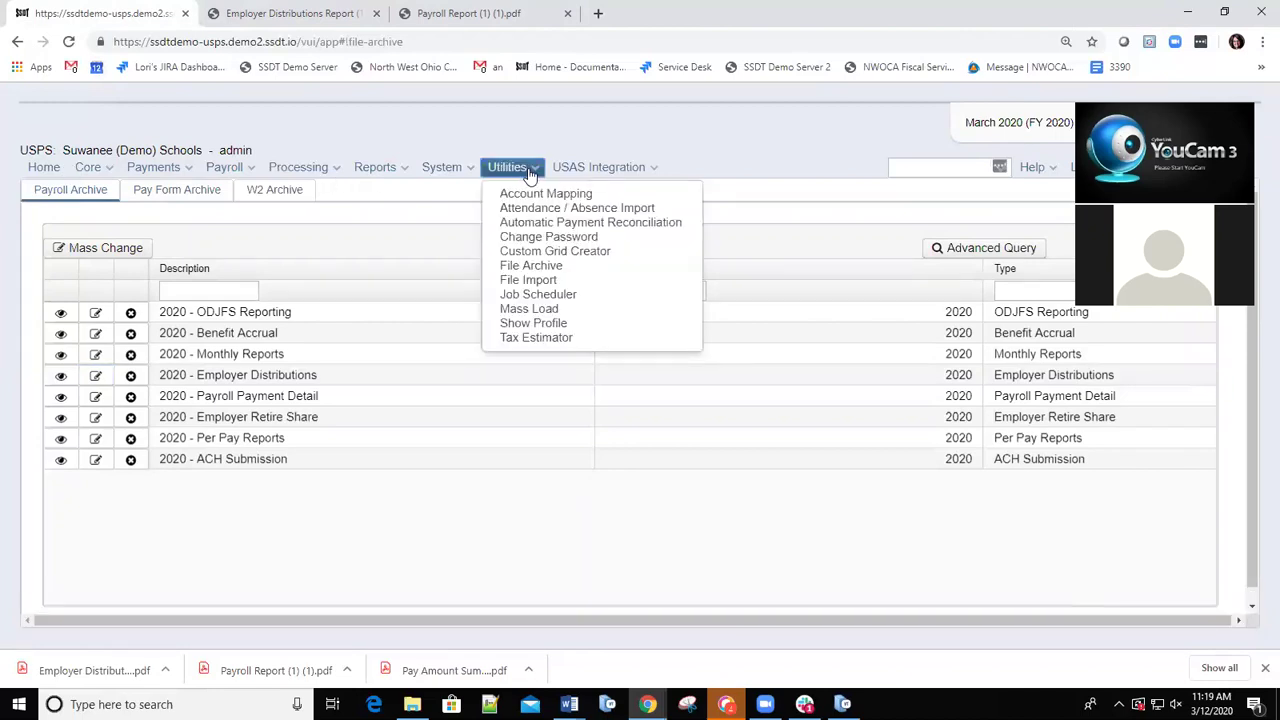
left_click(533, 266)
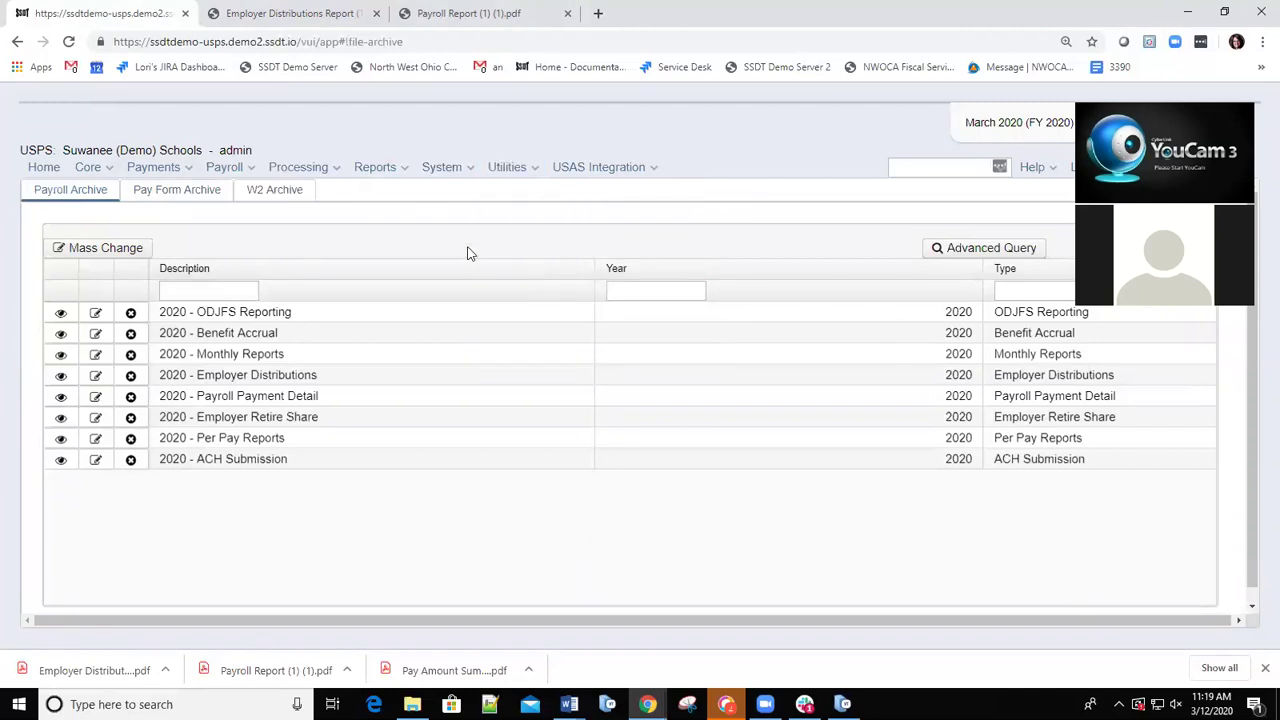
left_click(170, 197)
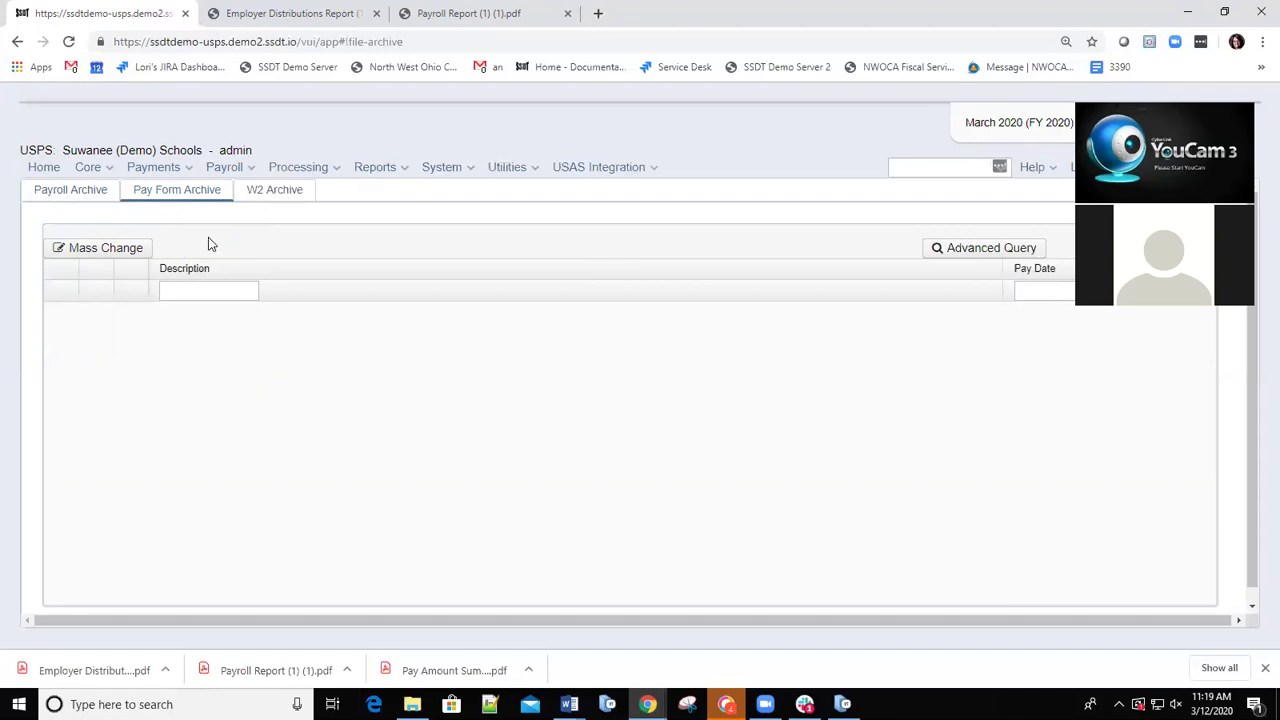
Show the W2 Archive's empty list of W-2 files, then bring up the Utilities menu.
left_click(287, 194)
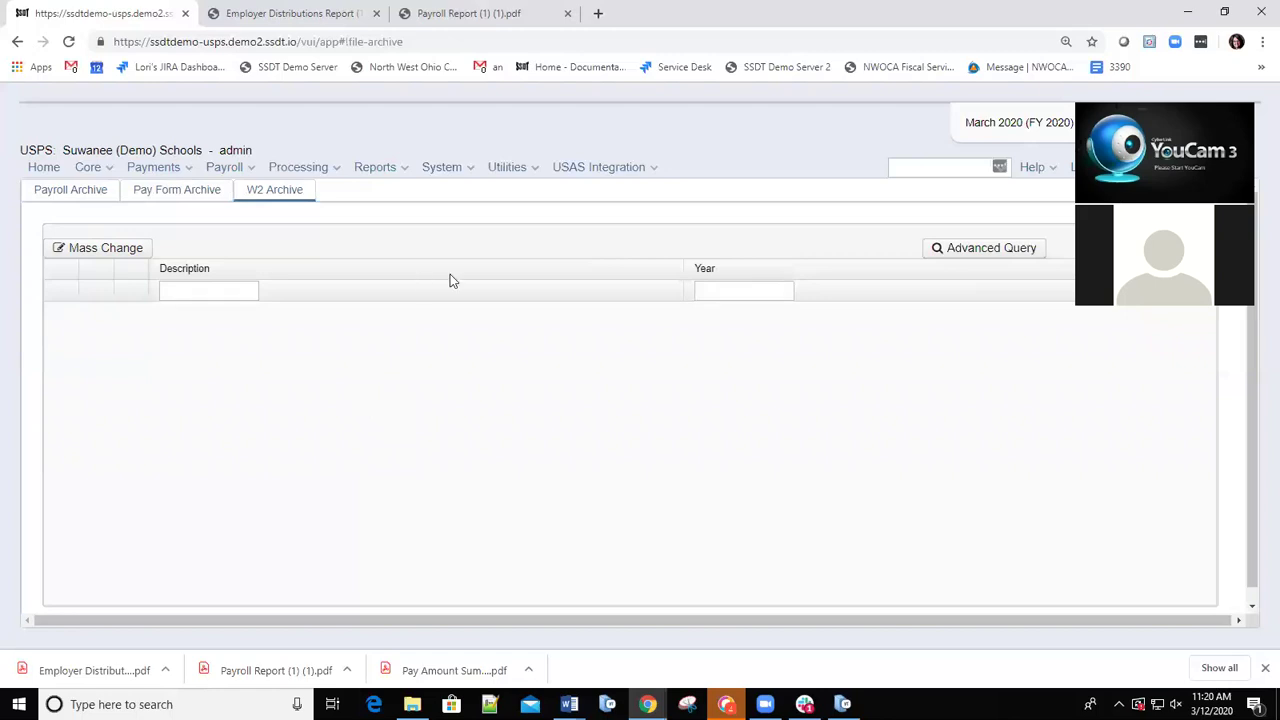
left_click(533, 172)
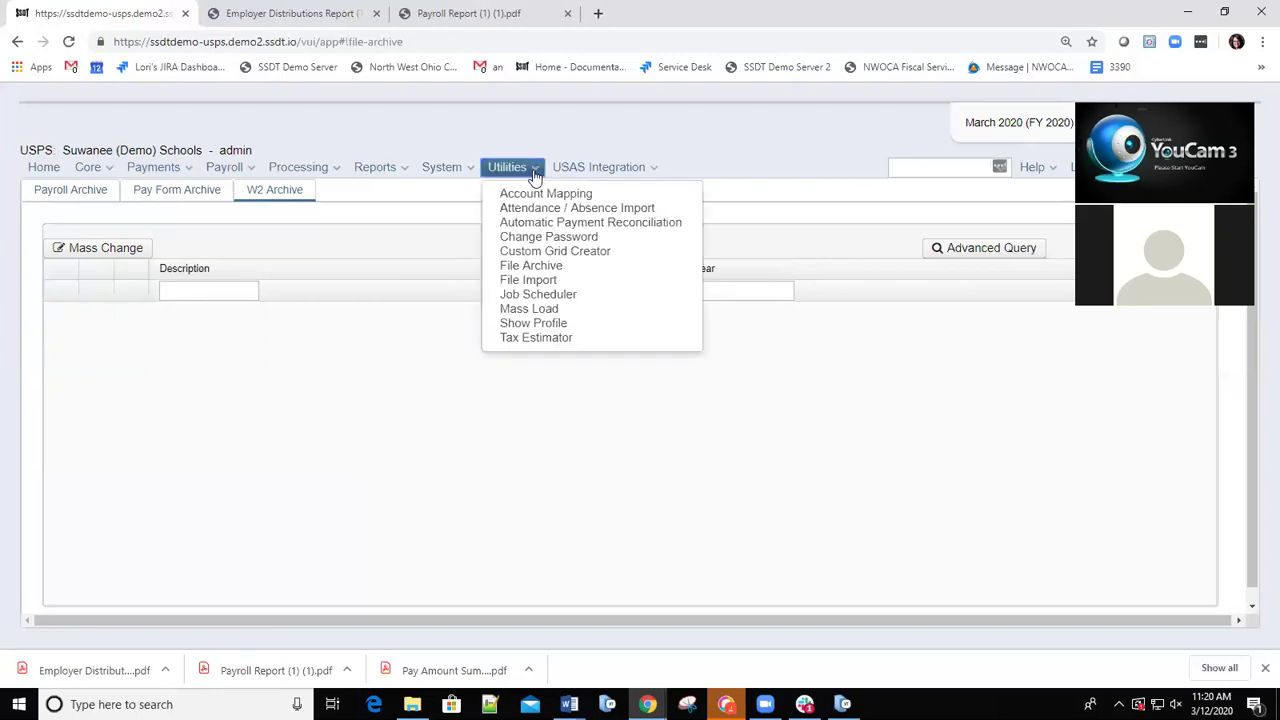
Open and refresh the Job Scheduler, listing three completed jobs including the ACH Submission Report Archive.
left_click(514, 298)
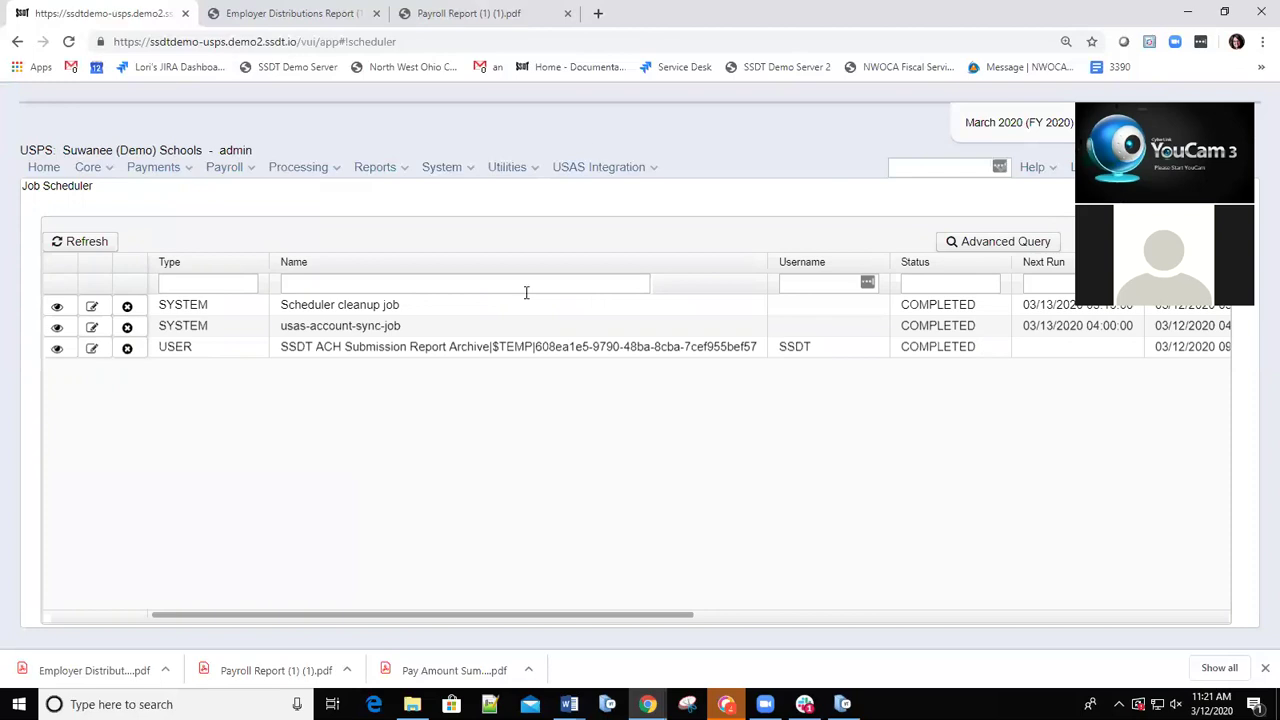
left_click(532, 170)
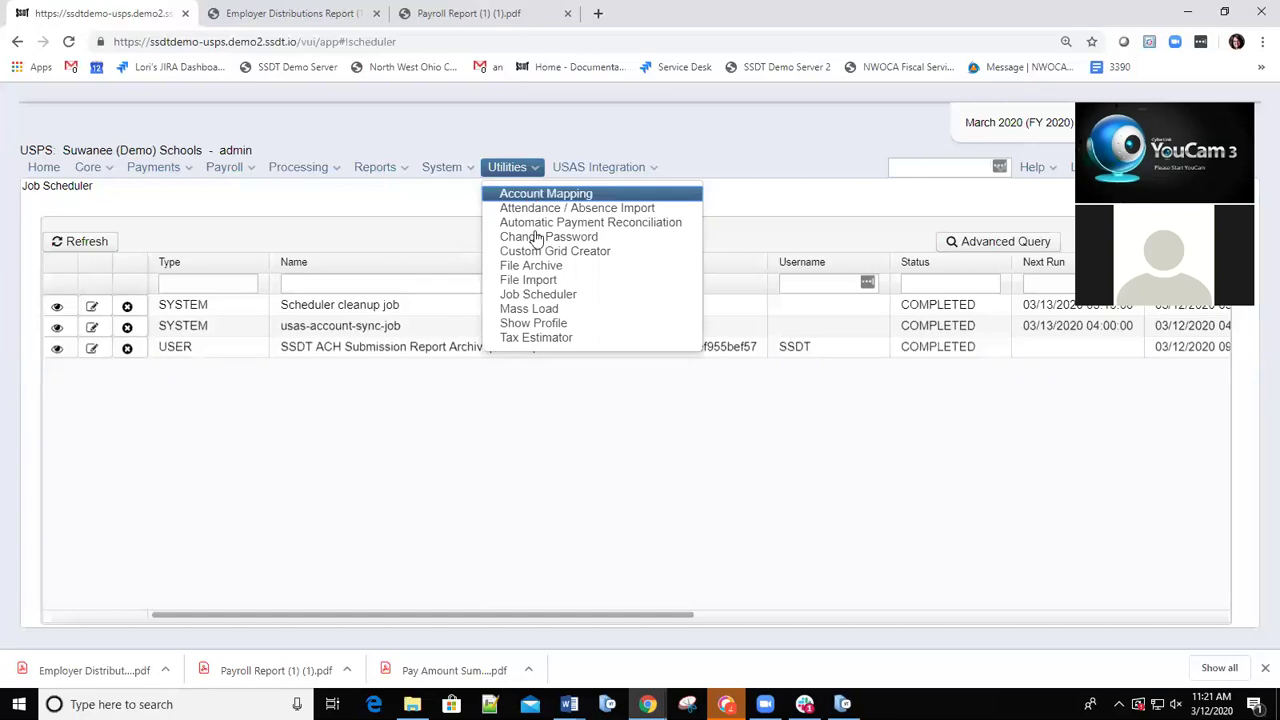
left_click(535, 296)
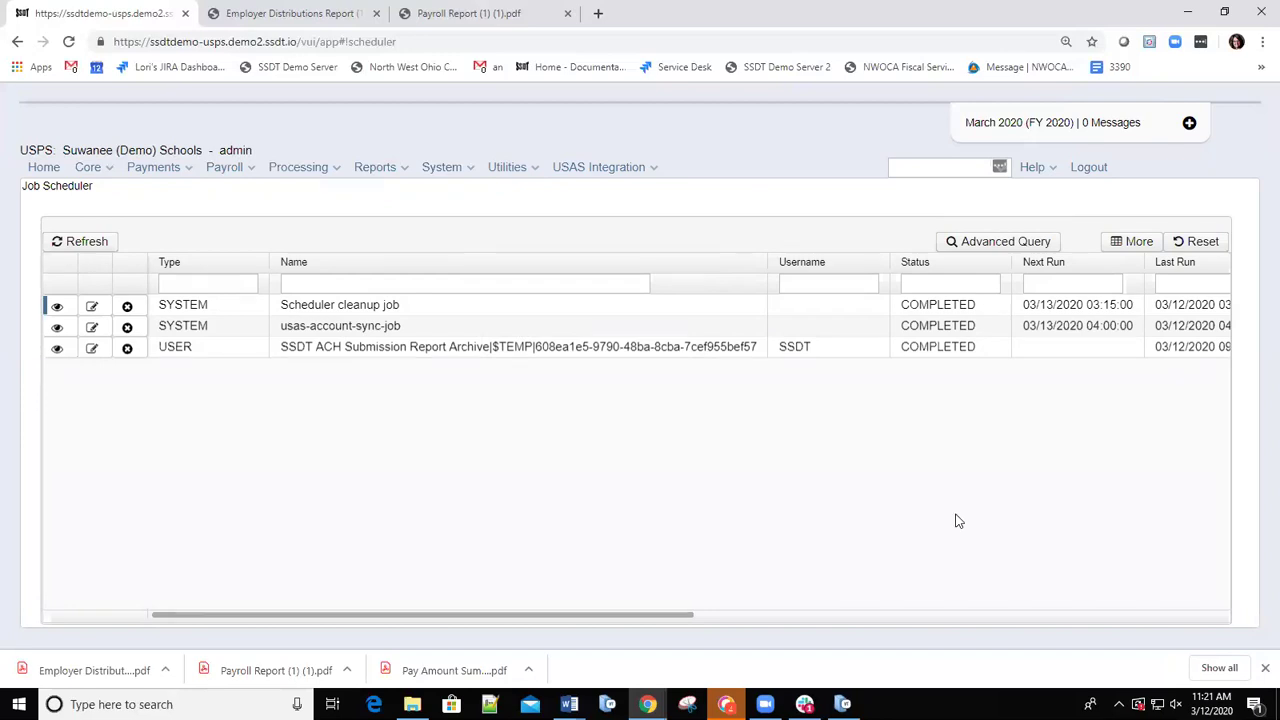
left_click(467, 170)
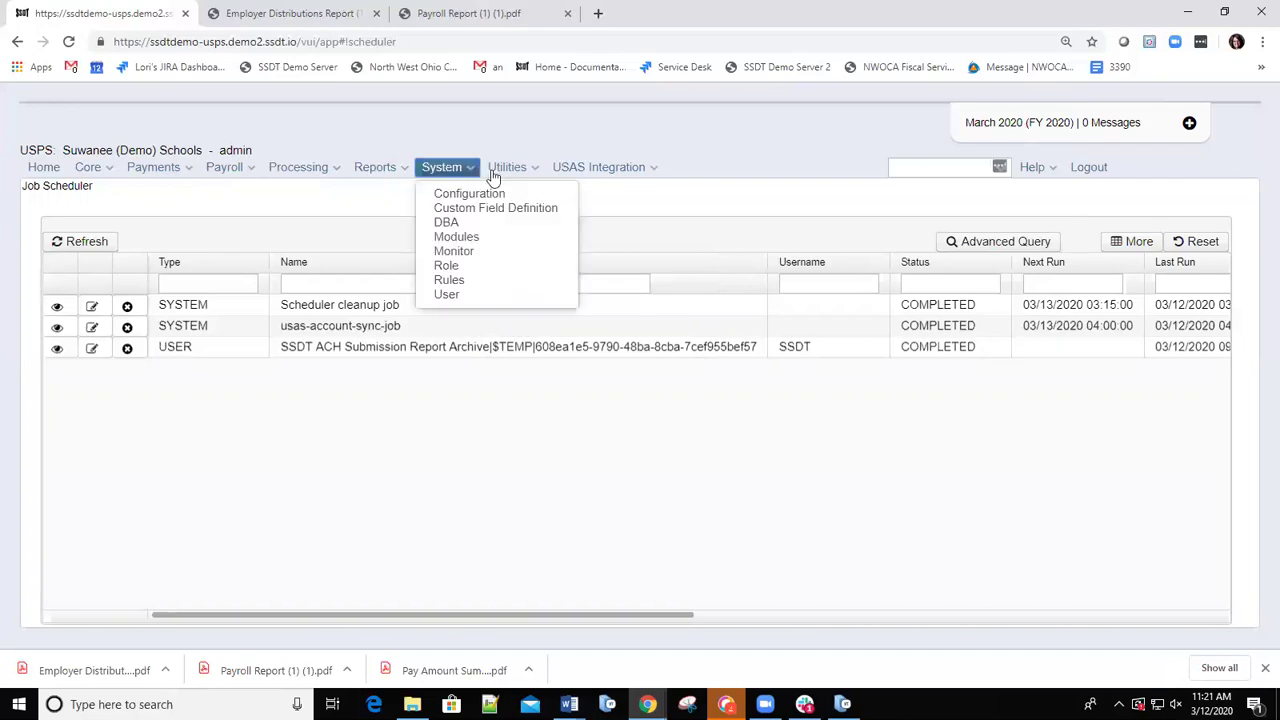
left_click(522, 171)
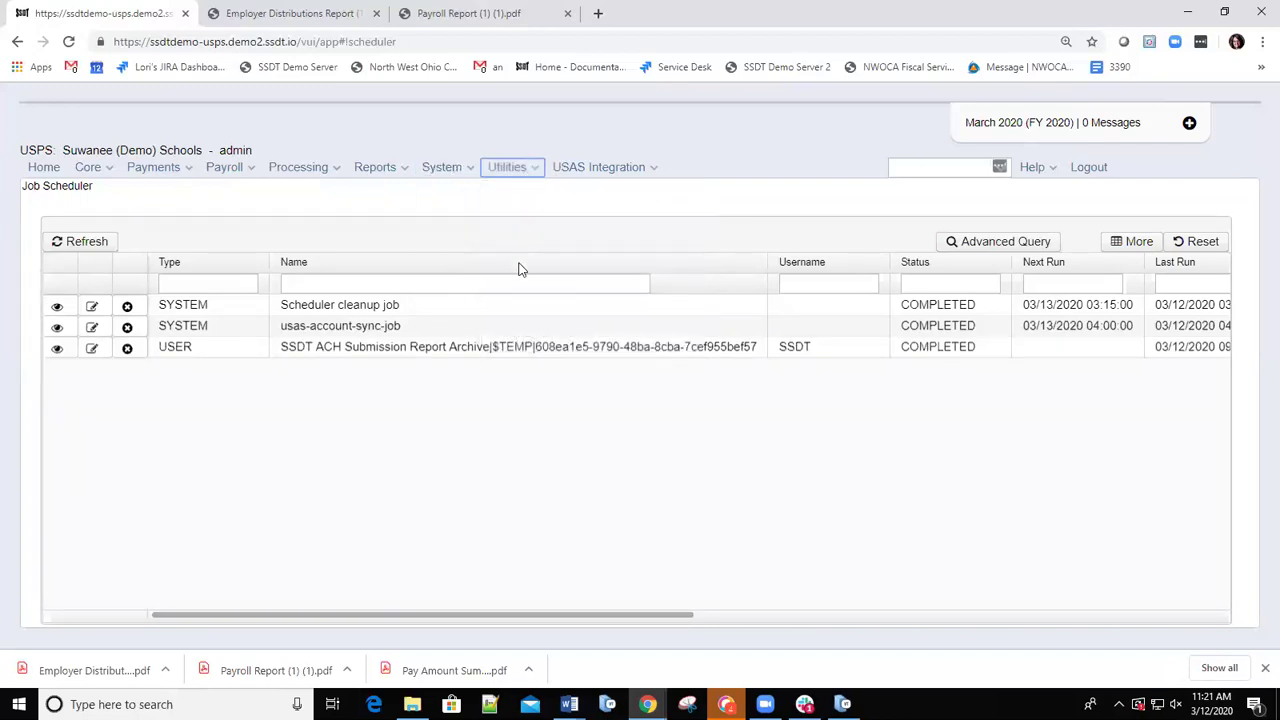
left_click(535, 172)
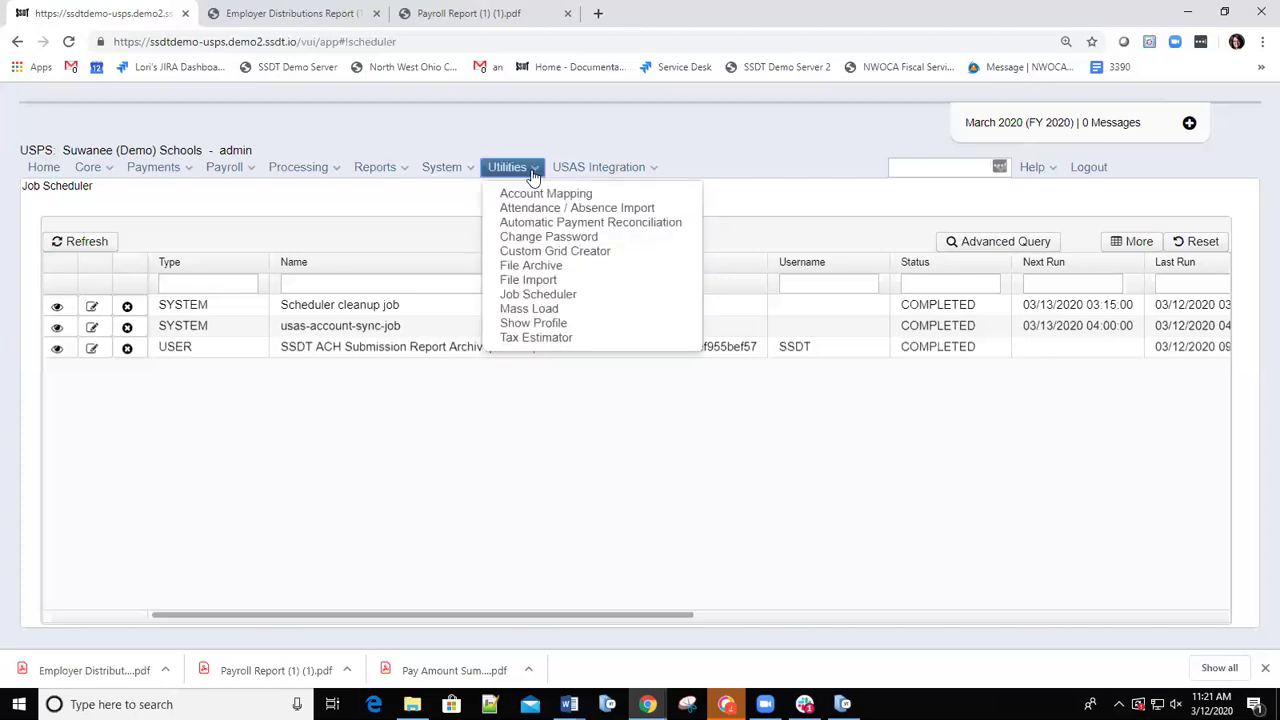
left_click(543, 296)
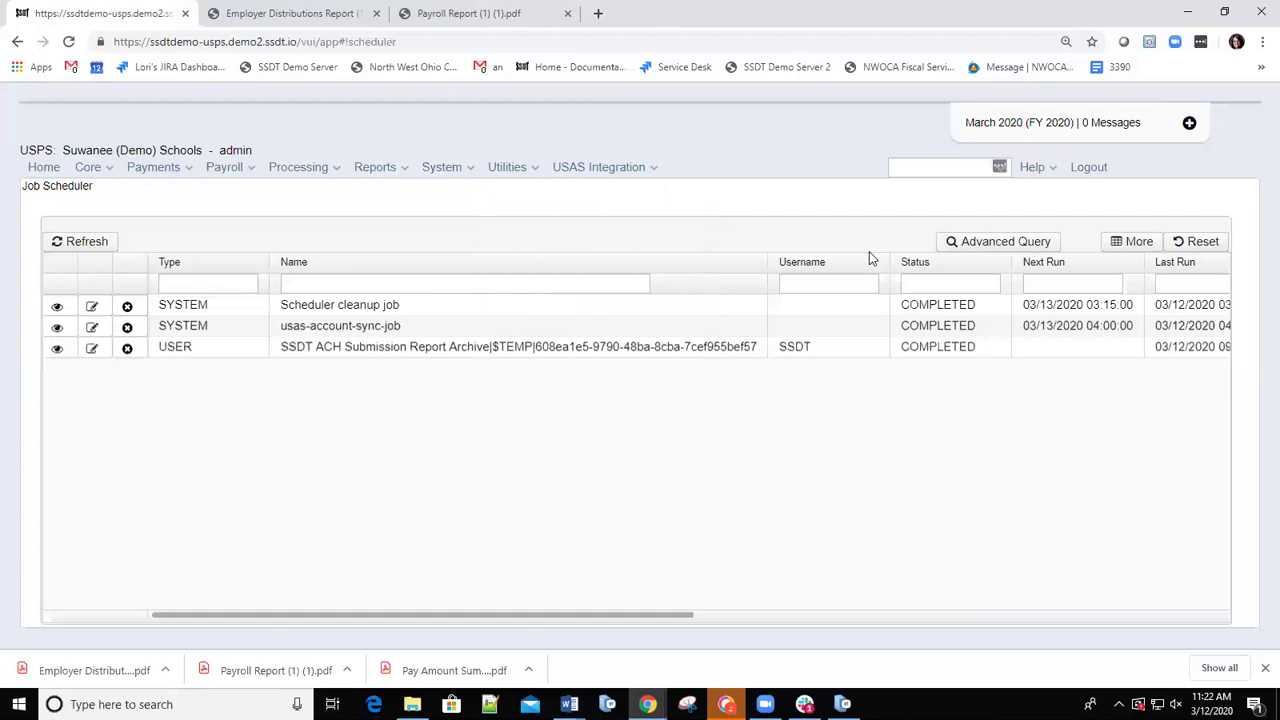
mouse_move(843, 704)
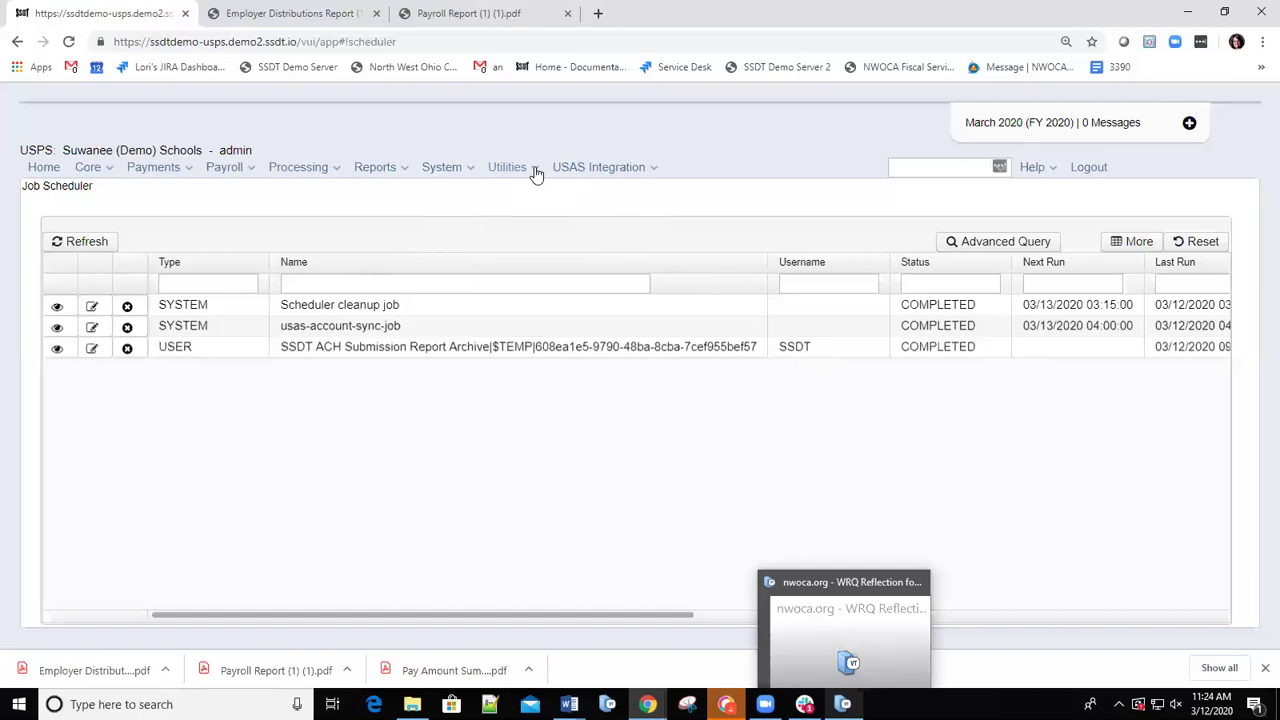
Go to Utilities > Mass Load to reach the empty USPS Load File import page.
left_click(536, 172)
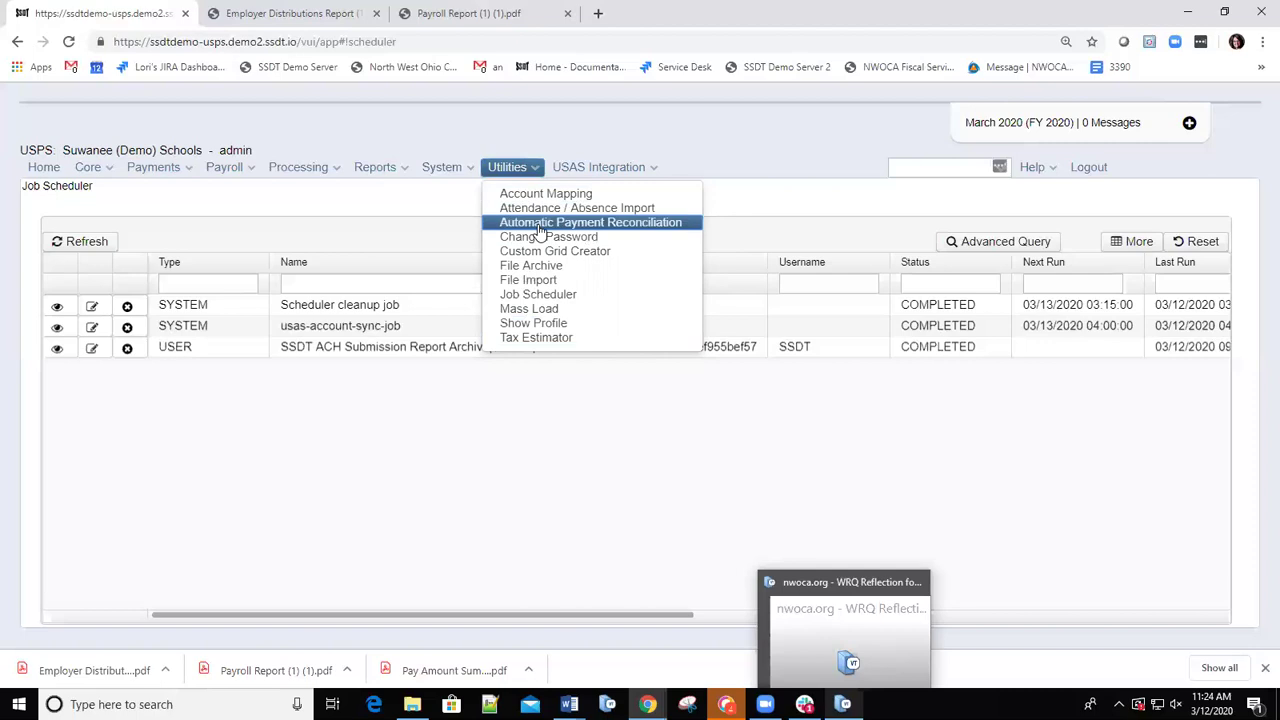
left_click(530, 310)
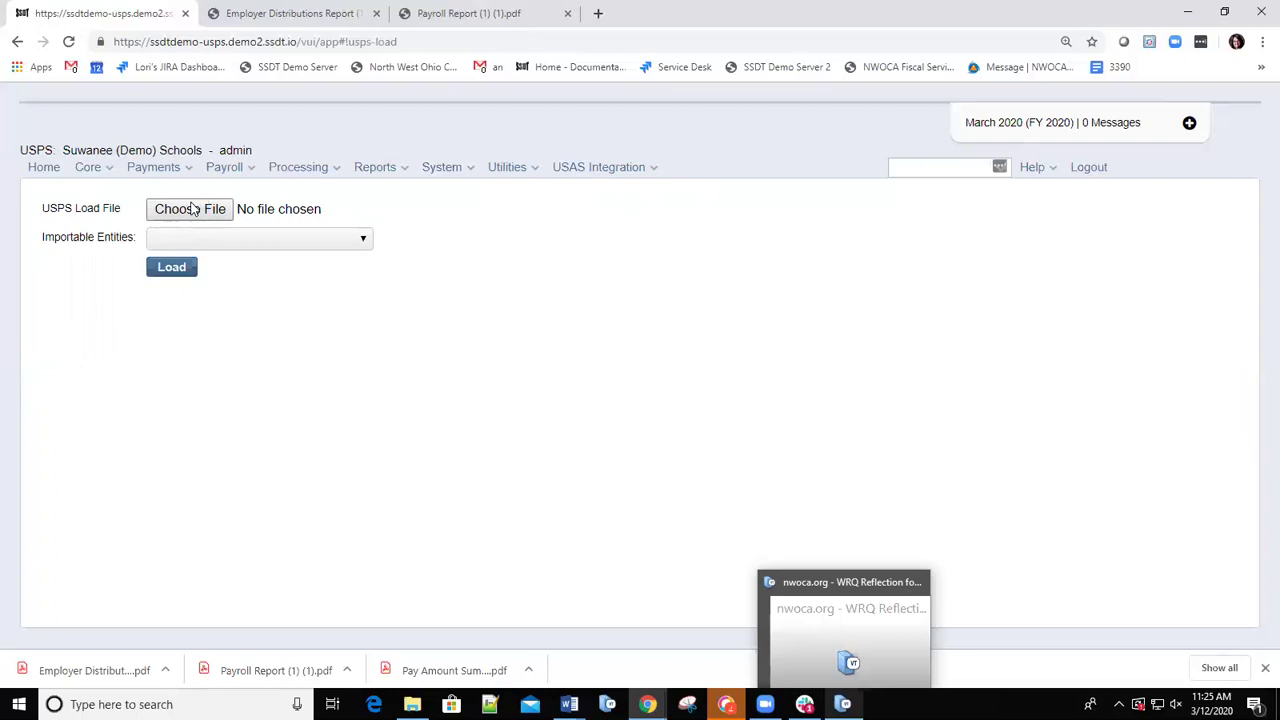
Choose AdjustmentJournal Report Fringe.csv from the USPS-R TRAINING folder as the load file.
left_click(193, 208)
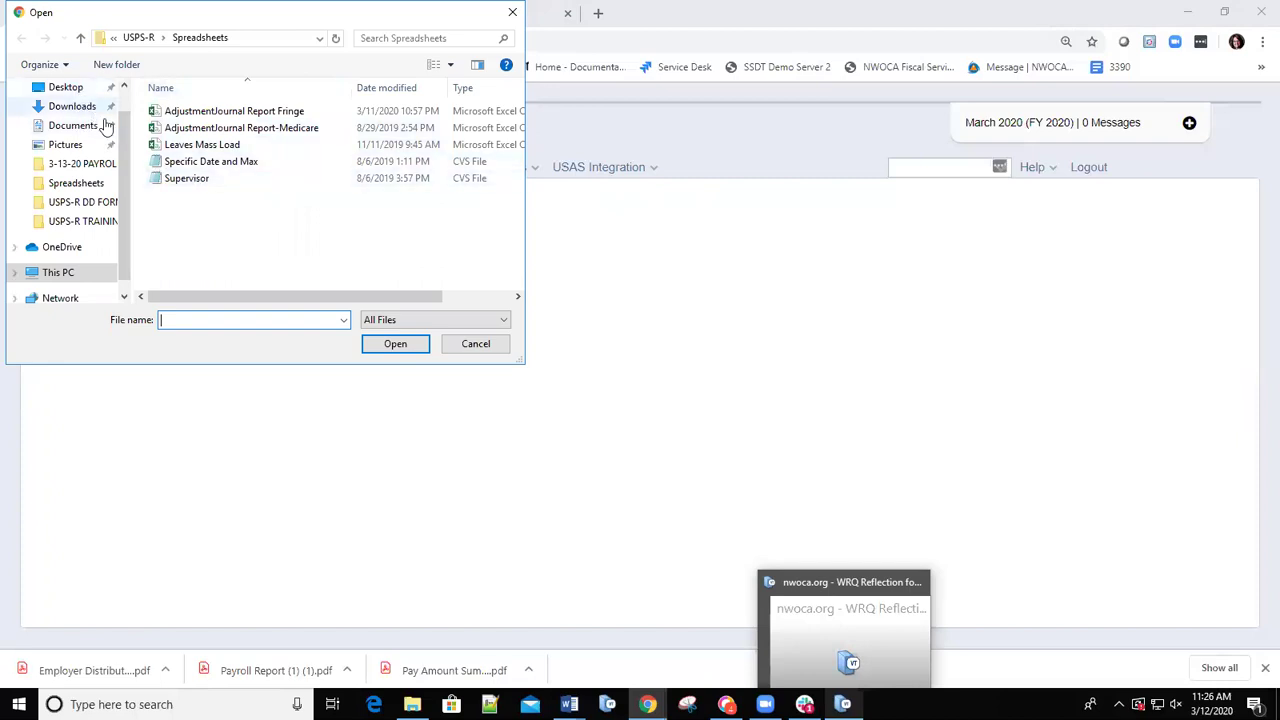
left_click(66, 88)
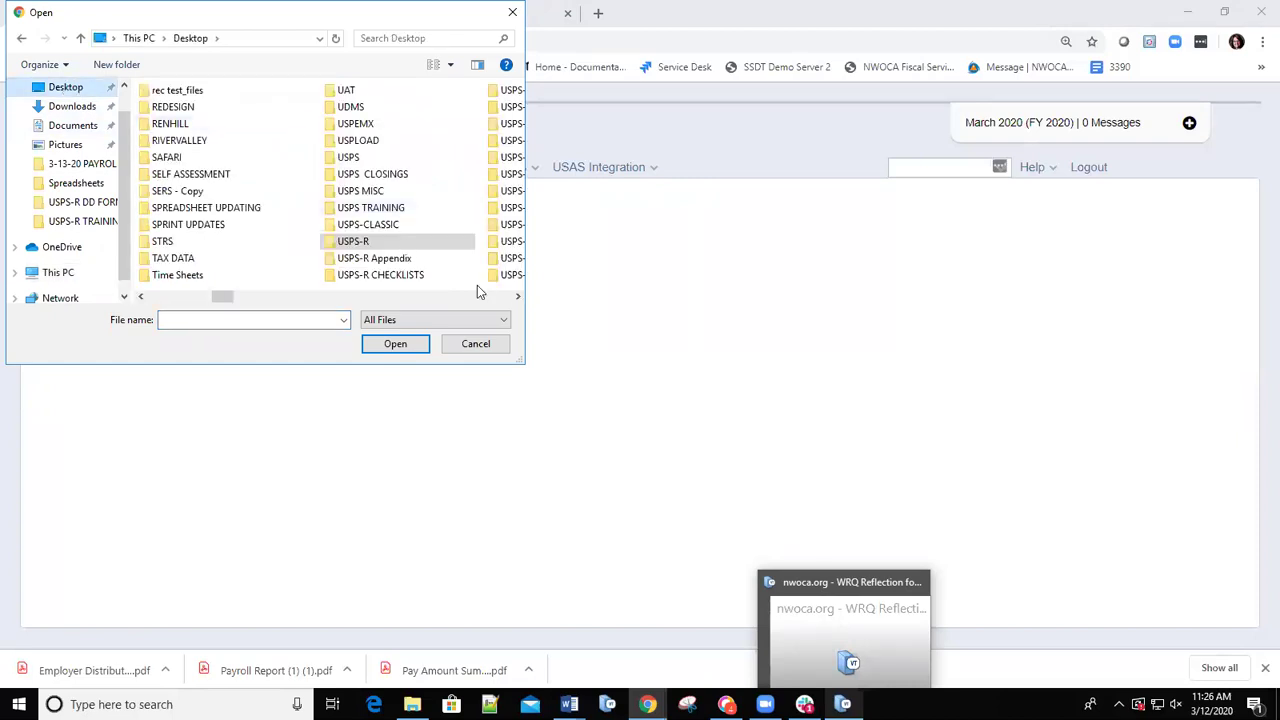
left_click(519, 297)
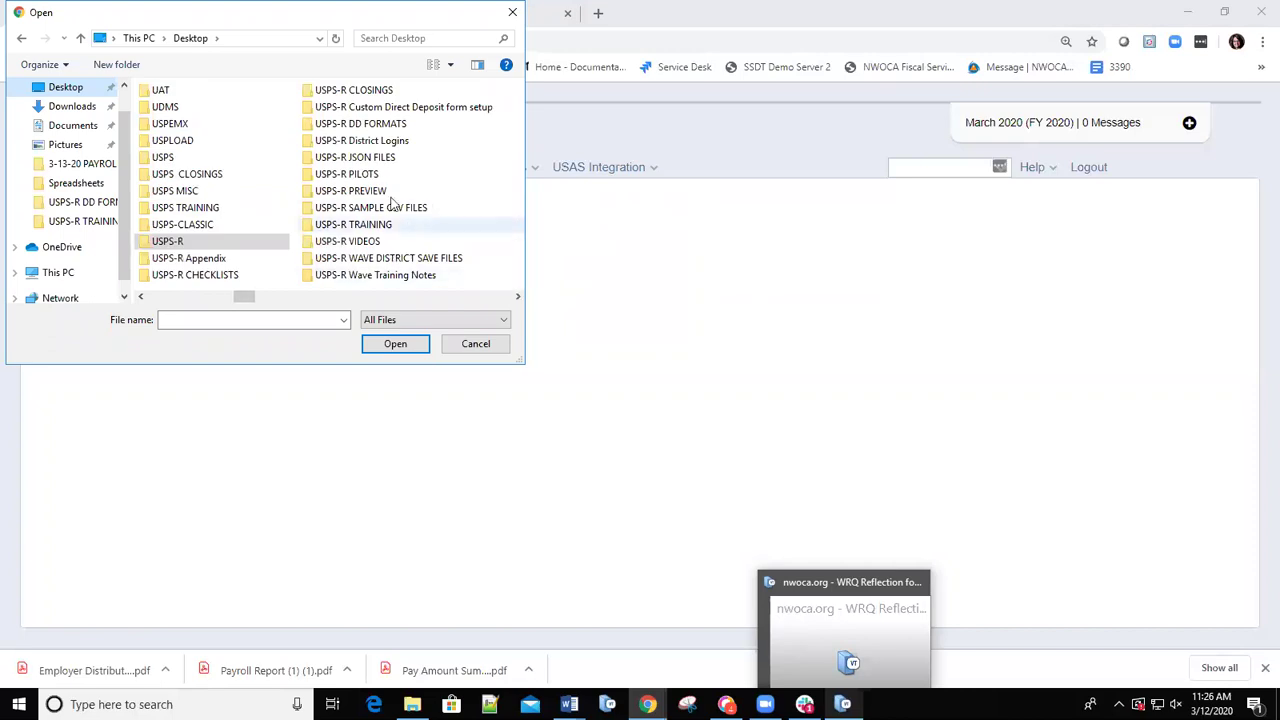
double_click(364, 228)
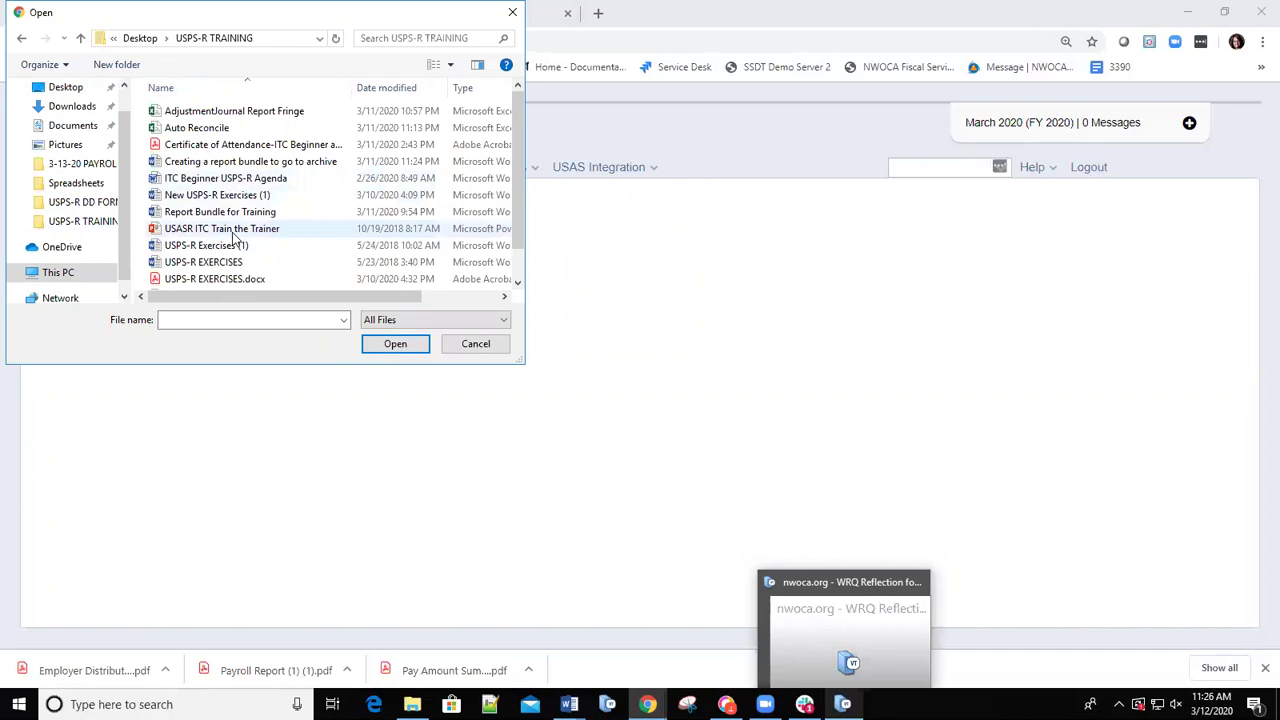
scroll(250, 216, "down", 1)
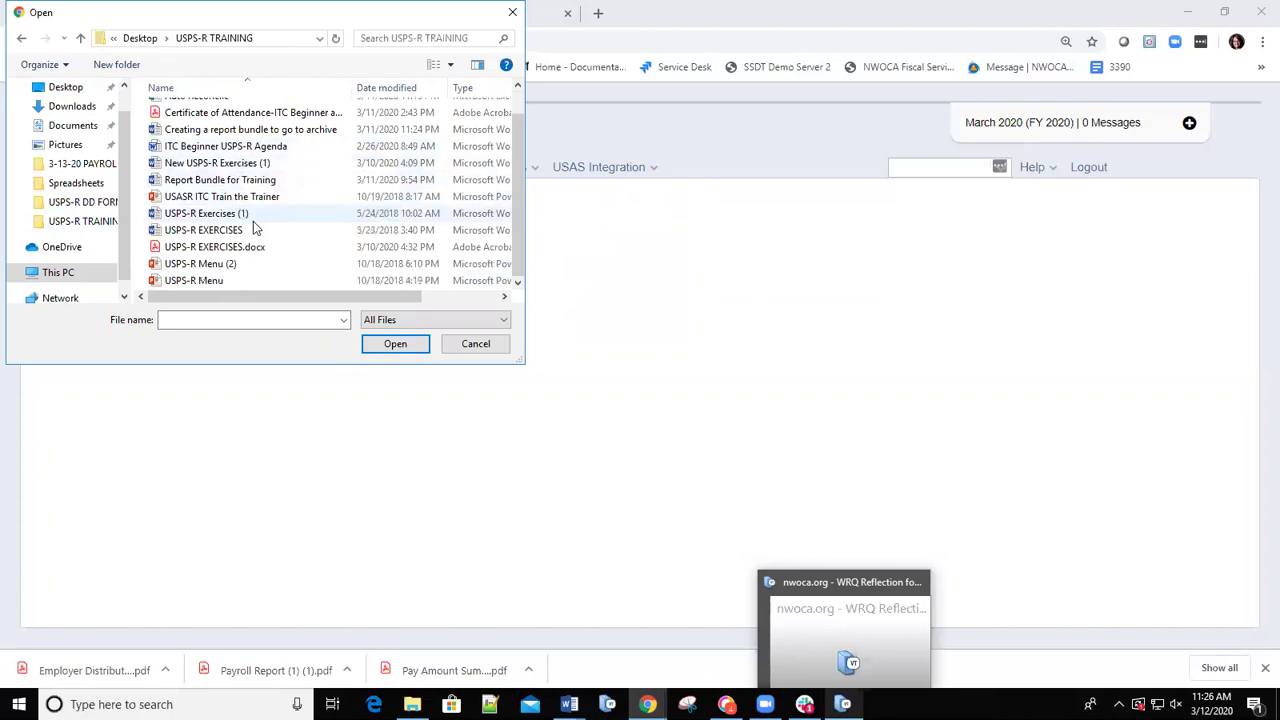
scroll(257, 220, "up", 1)
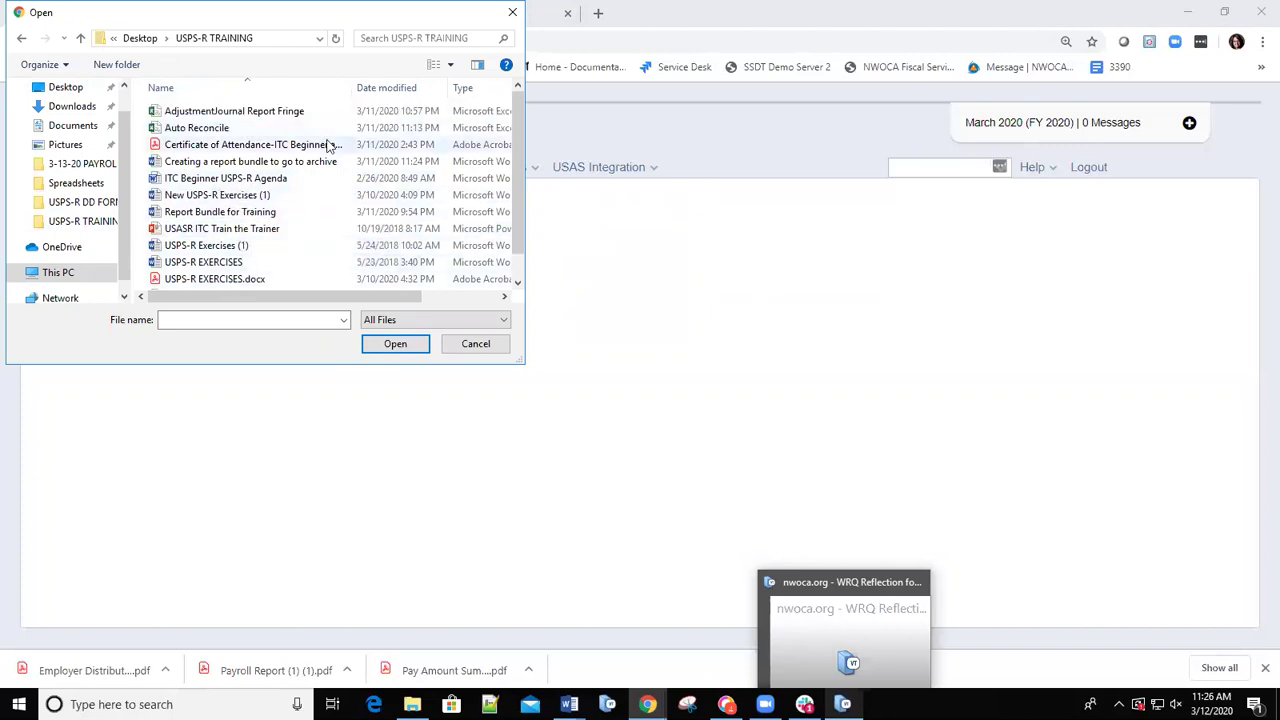
left_click(266, 117)
double_click(264, 111)
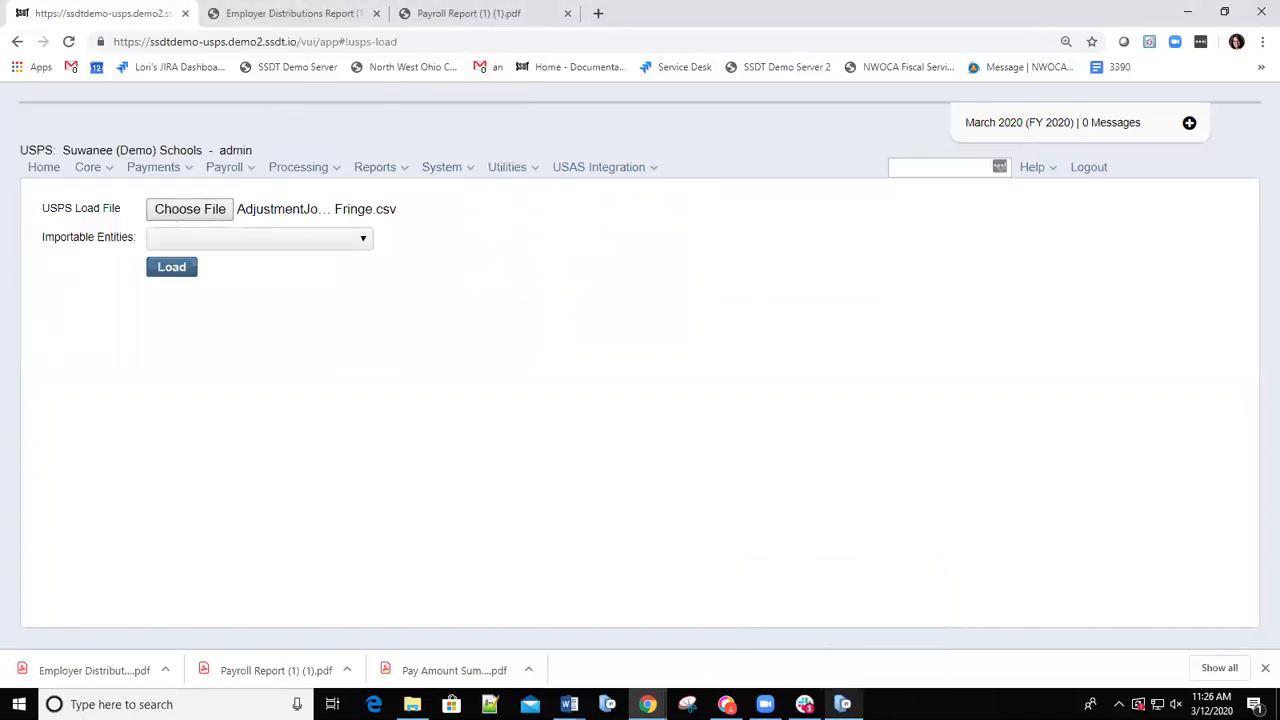
Open AdjustmentJournal Report Fringe.csv in Excel via File Explorer to see its five adjustment rows.
key("super+e")
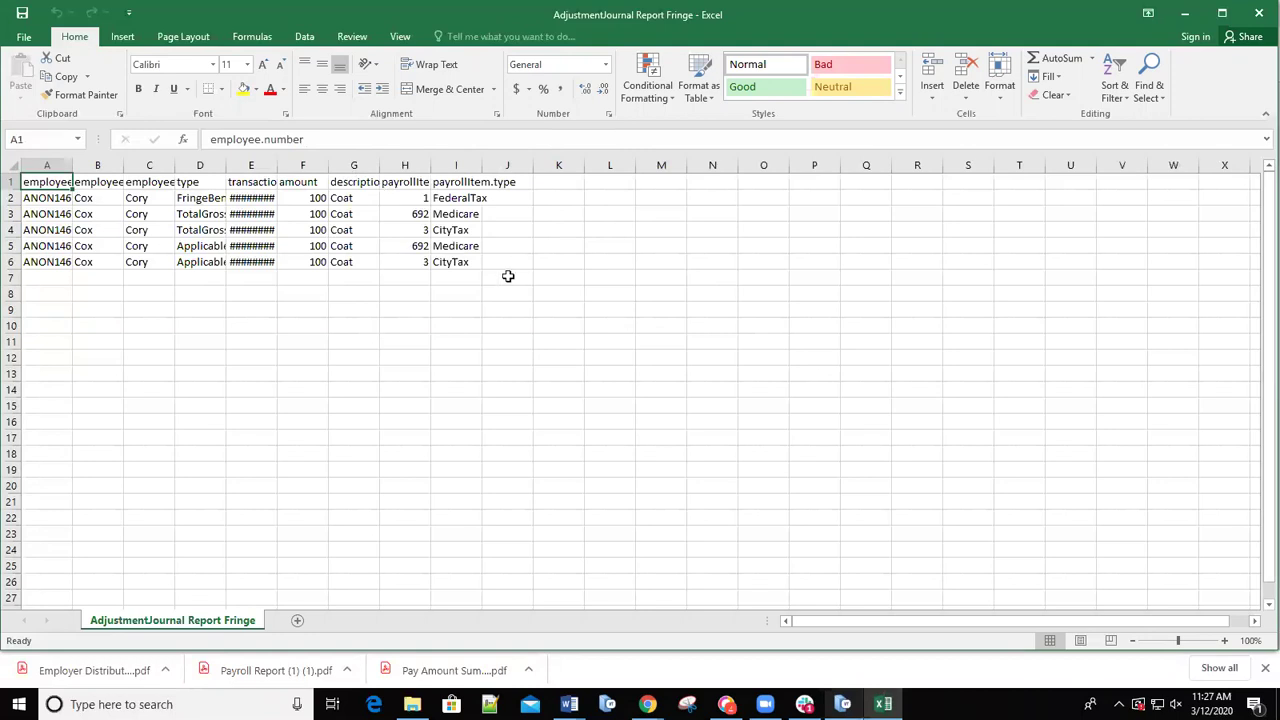
AutoFit columns D, H and E so type, payrollItem.code and the 3/12/2020 dates show fully.
double_click(227, 160)
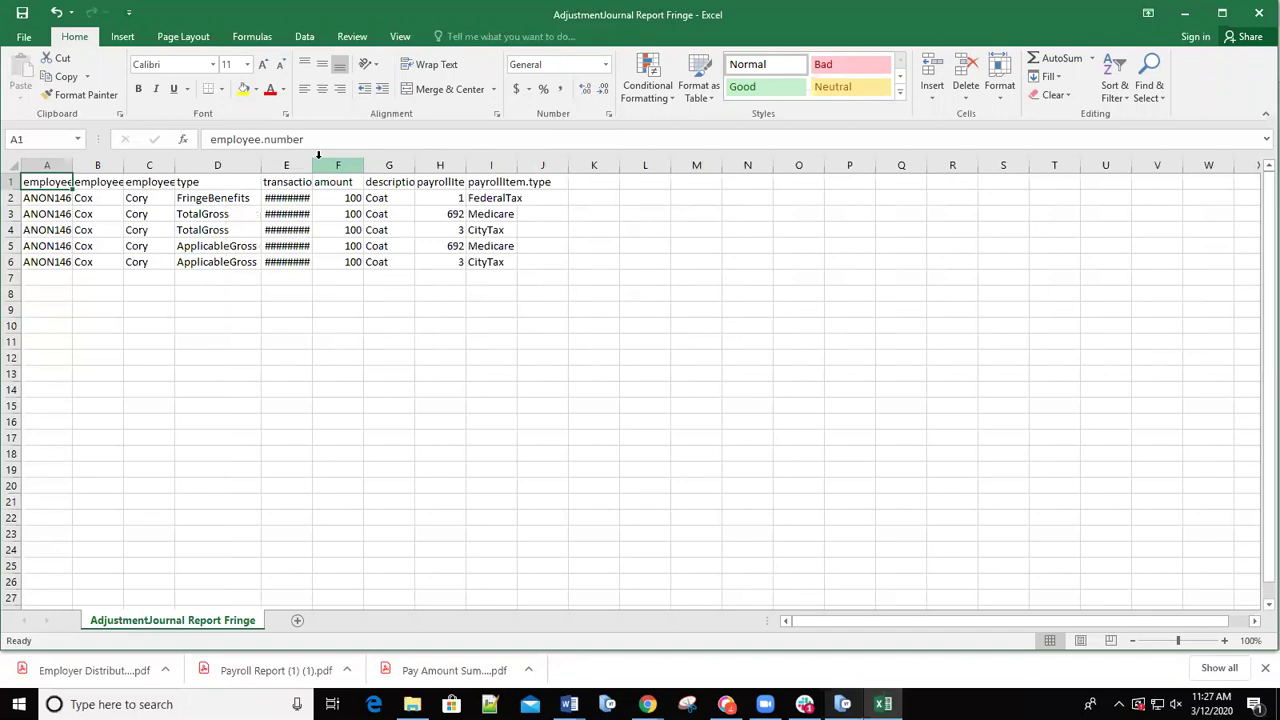
double_click(466, 164)
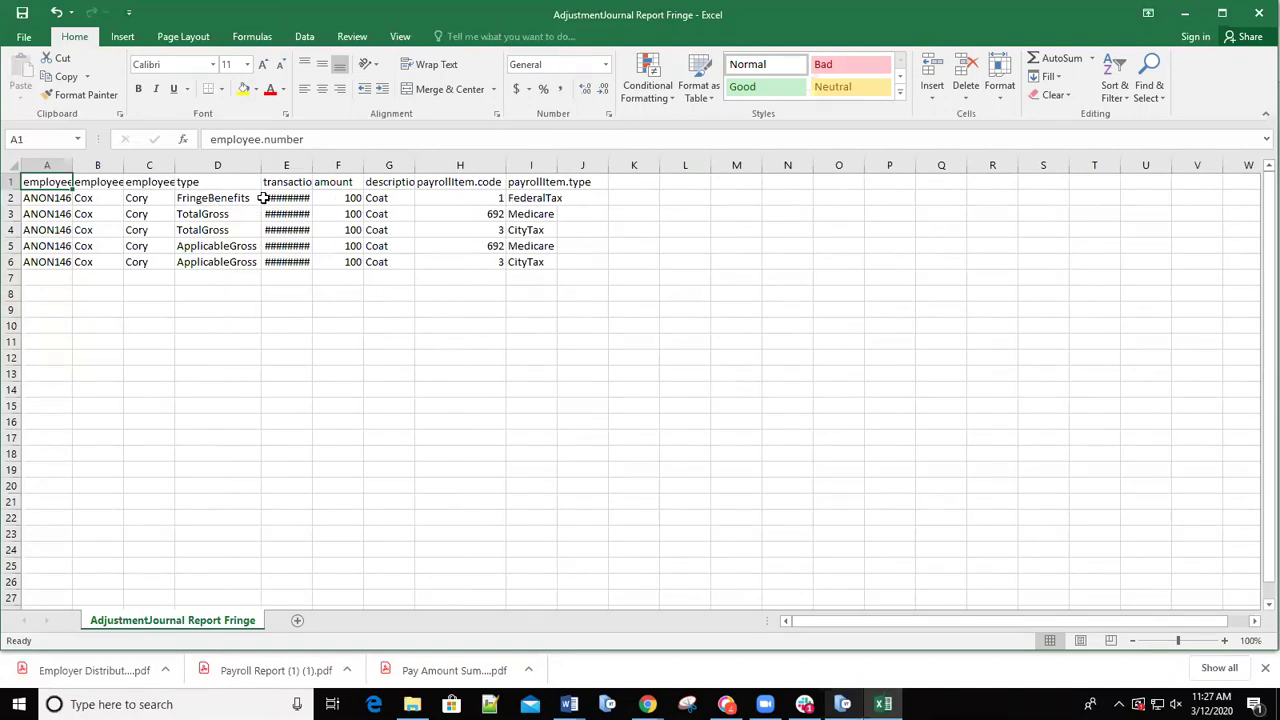
double_click(312, 165)
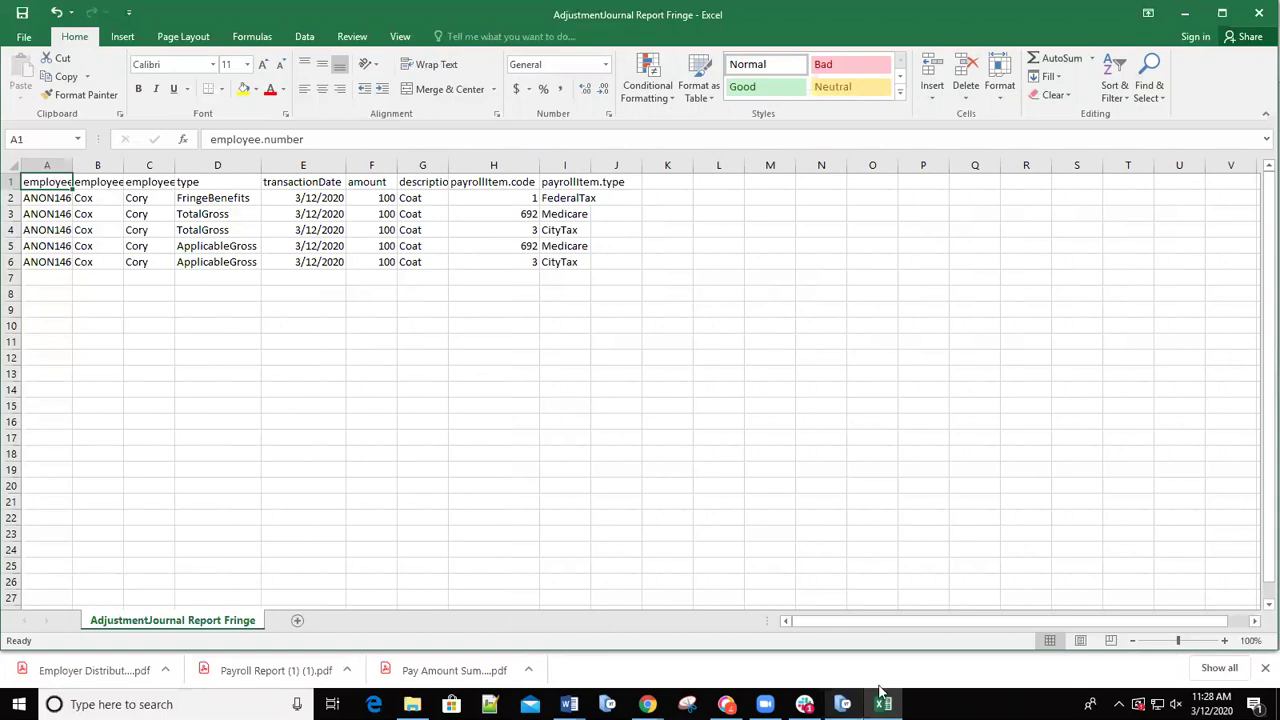
mouse_move(882, 698)
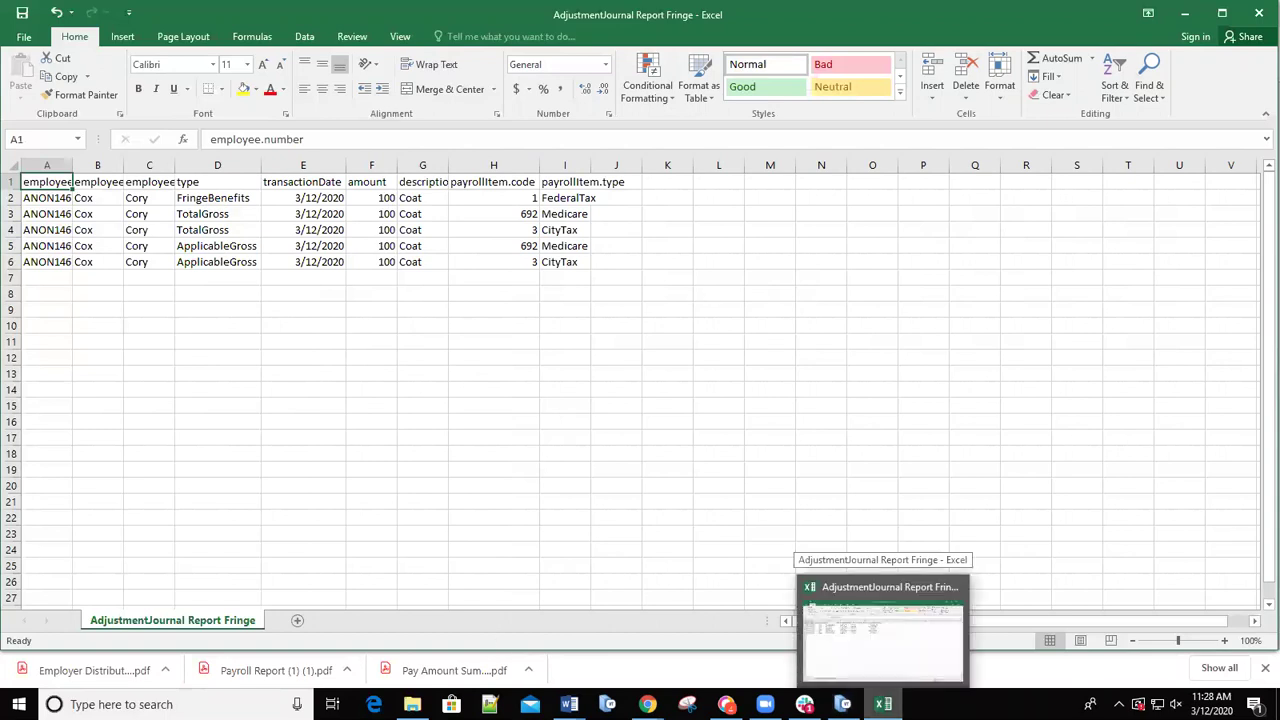
mouse_move(569, 700)
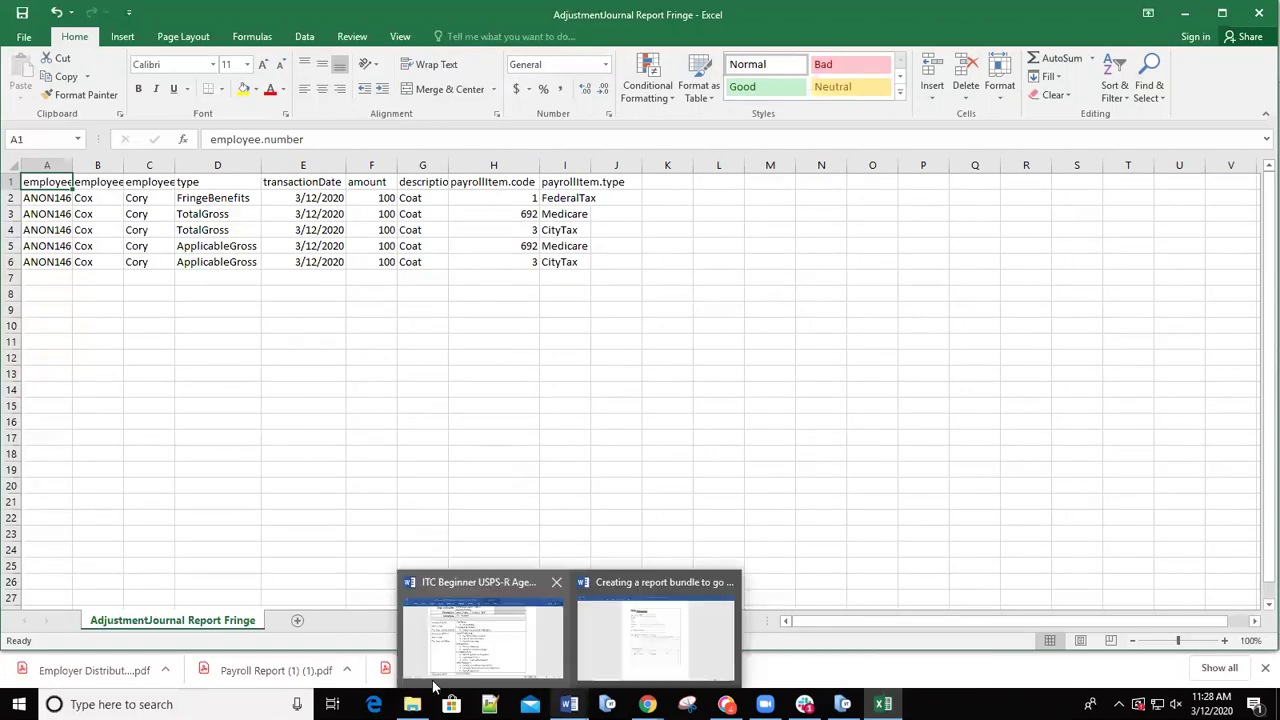
mouse_move(540, 675)
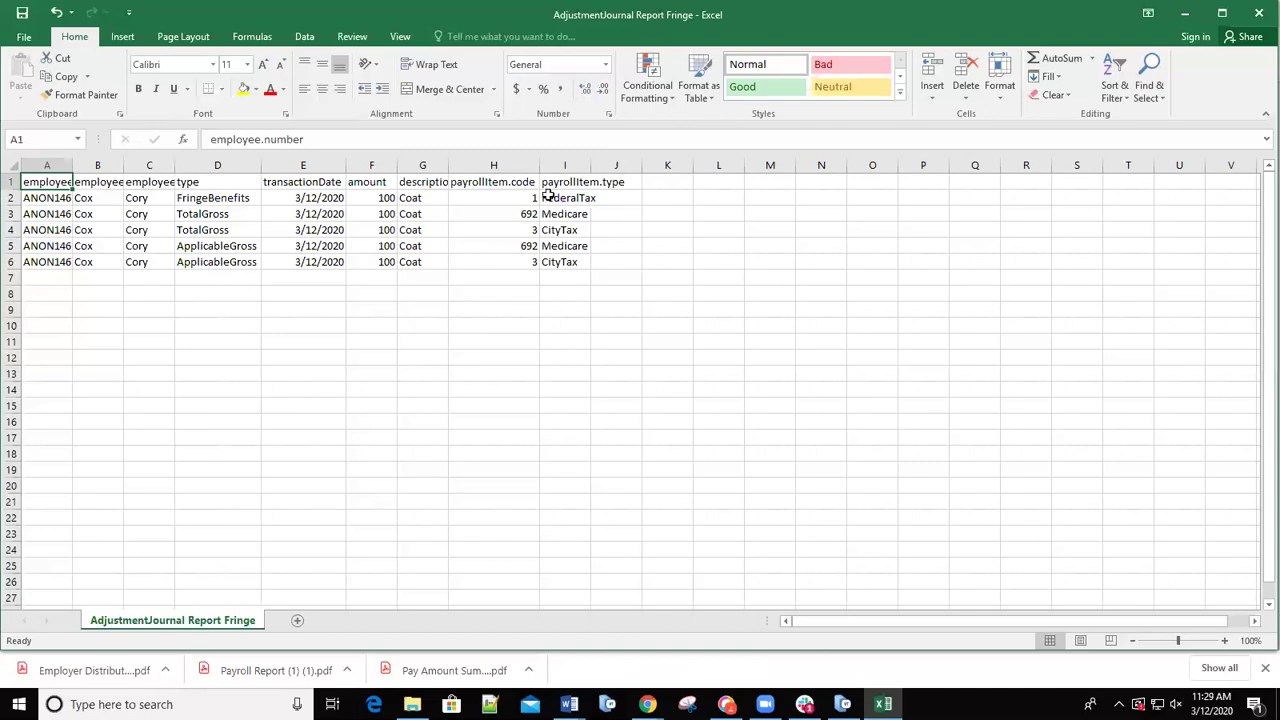
left_click(491, 164)
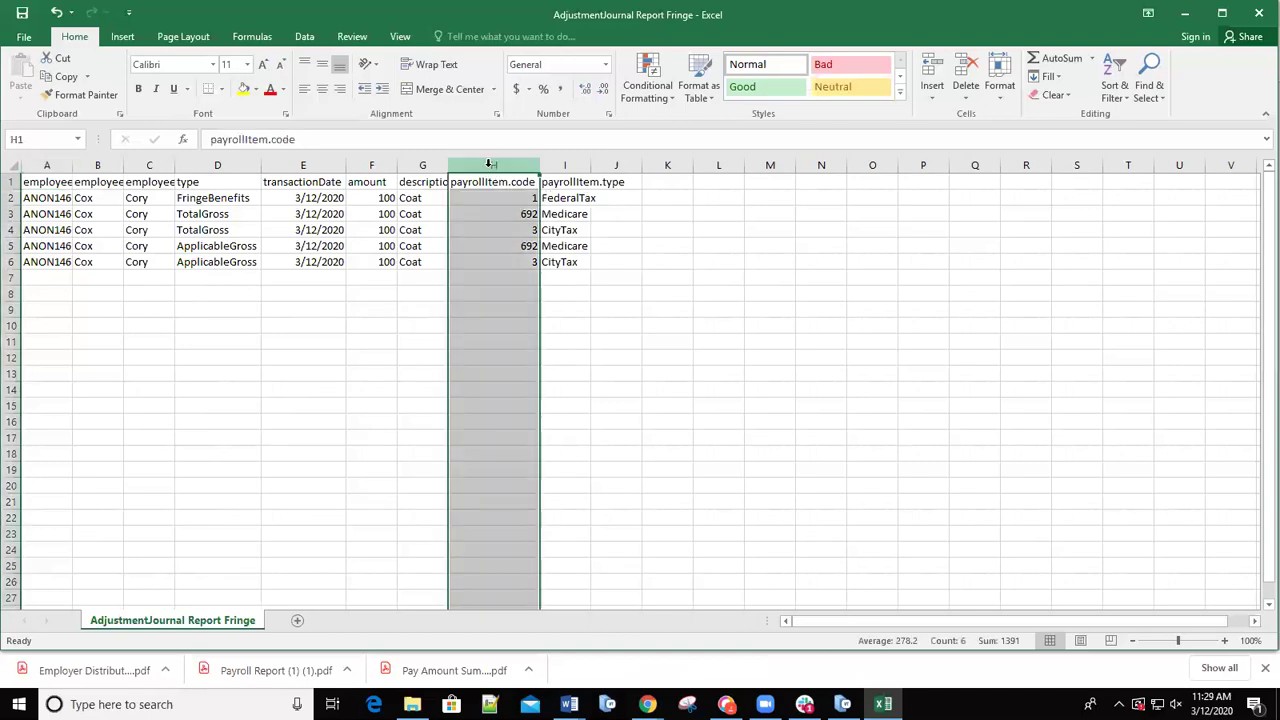
Open the Custom number formats for the payrollItem.code column H.
right_click(490, 170)
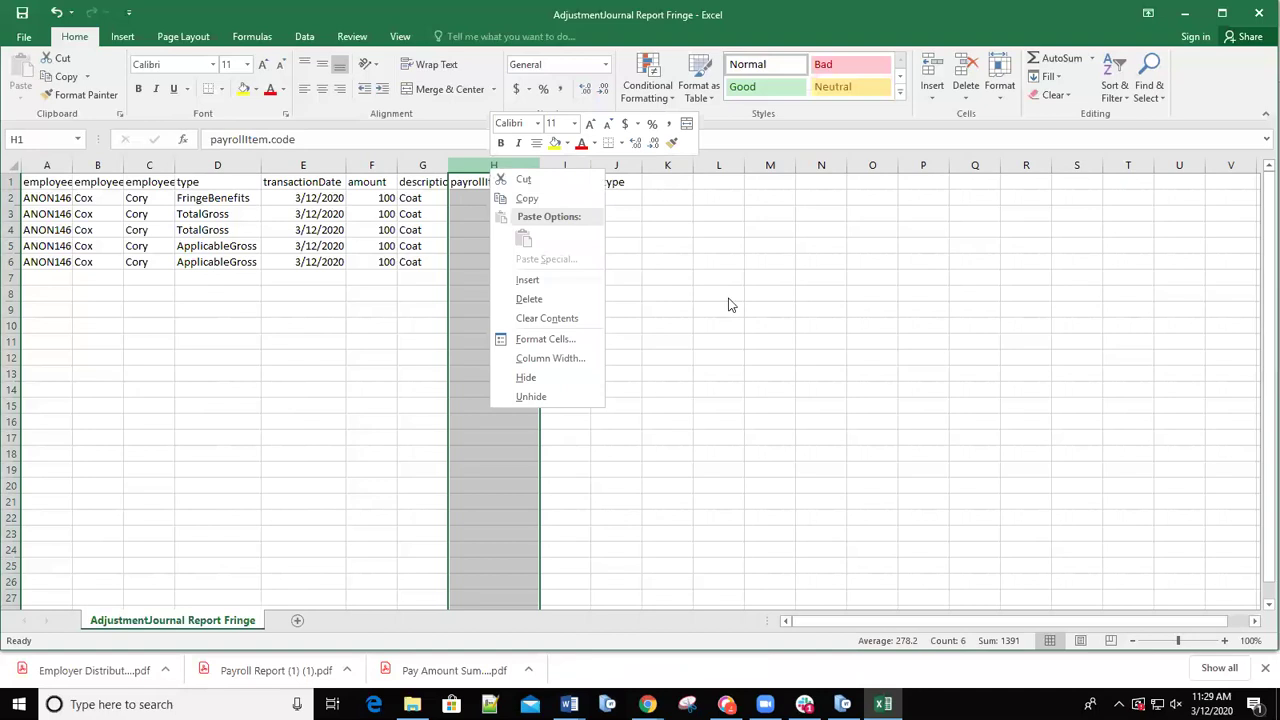
key("Escape")
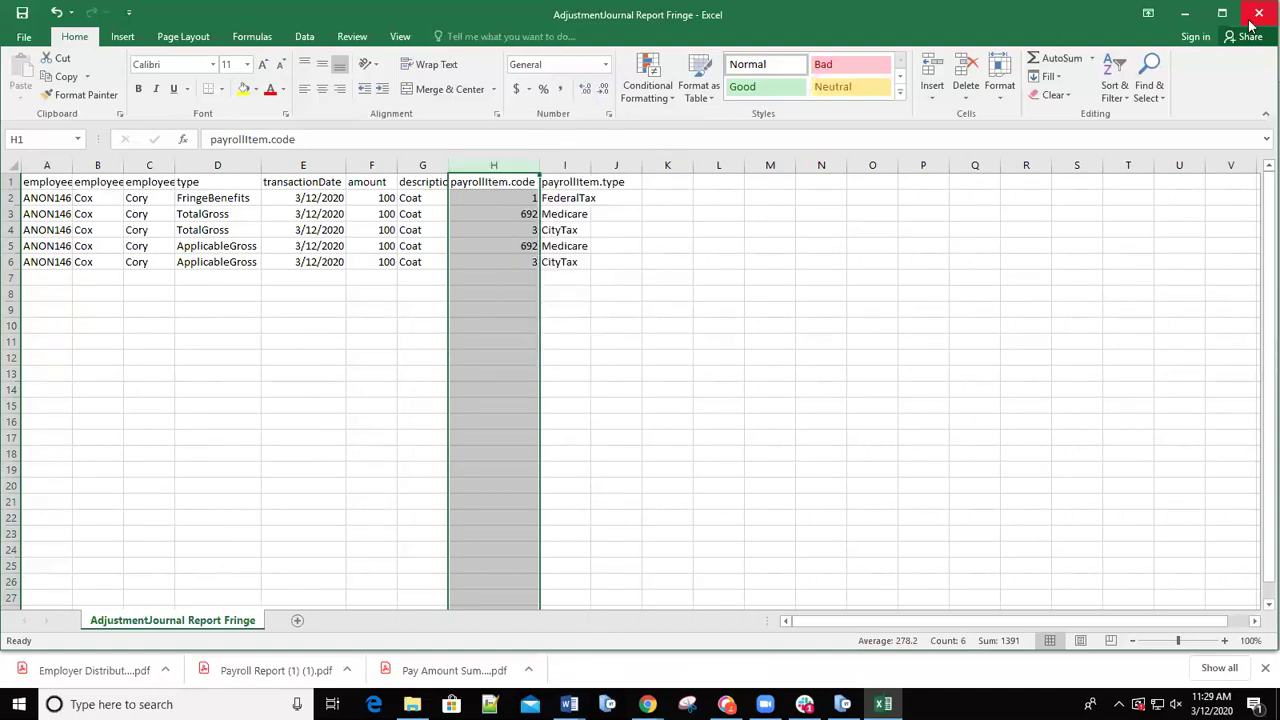
right_click(492, 160)
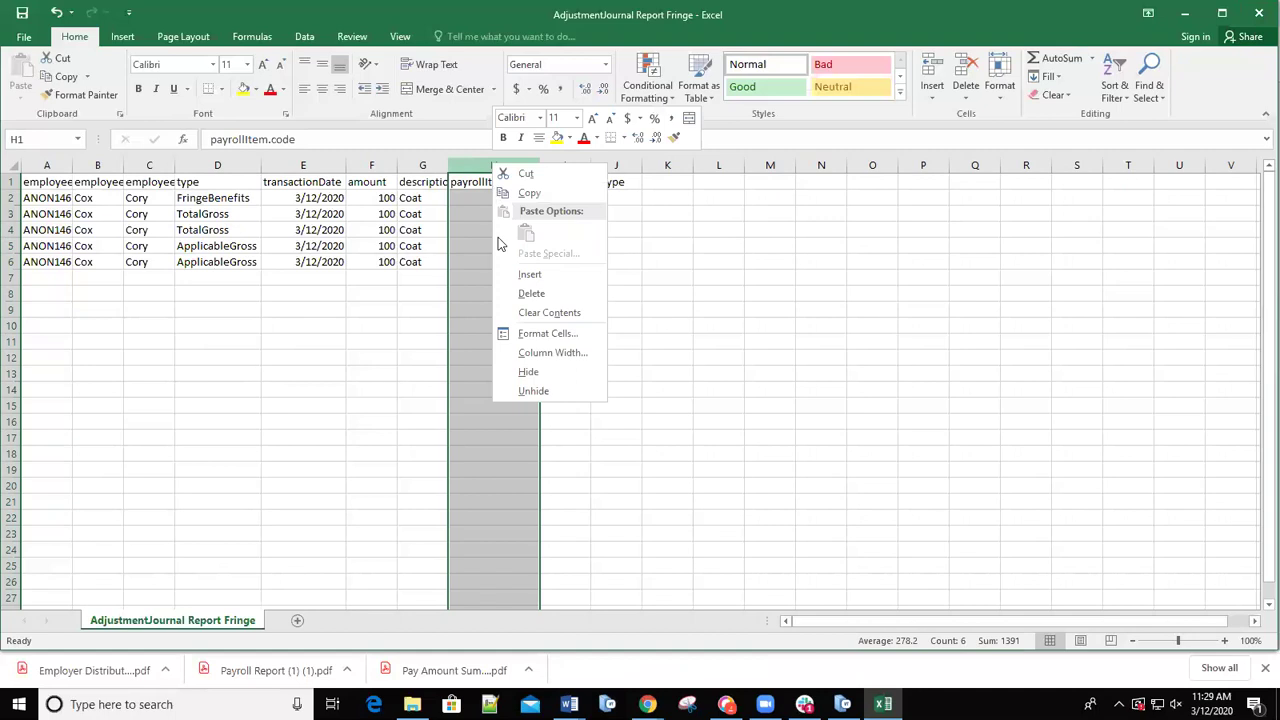
left_click(537, 335)
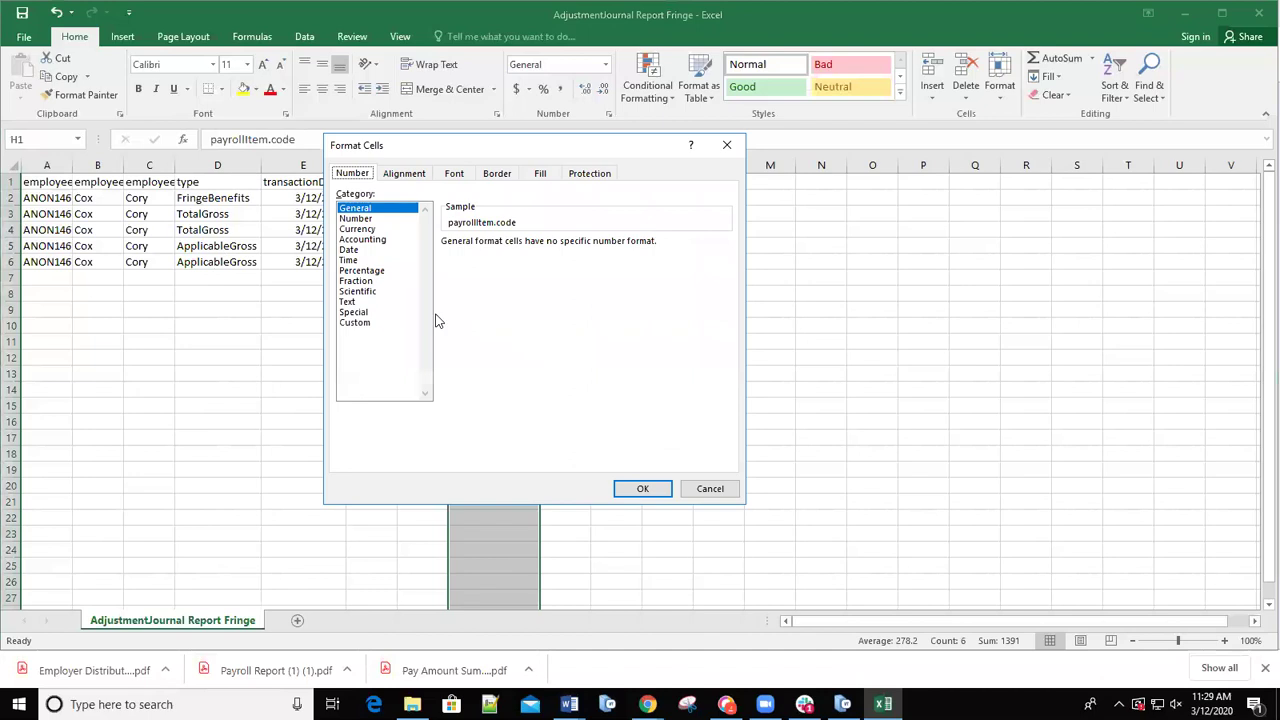
left_click(350, 324)
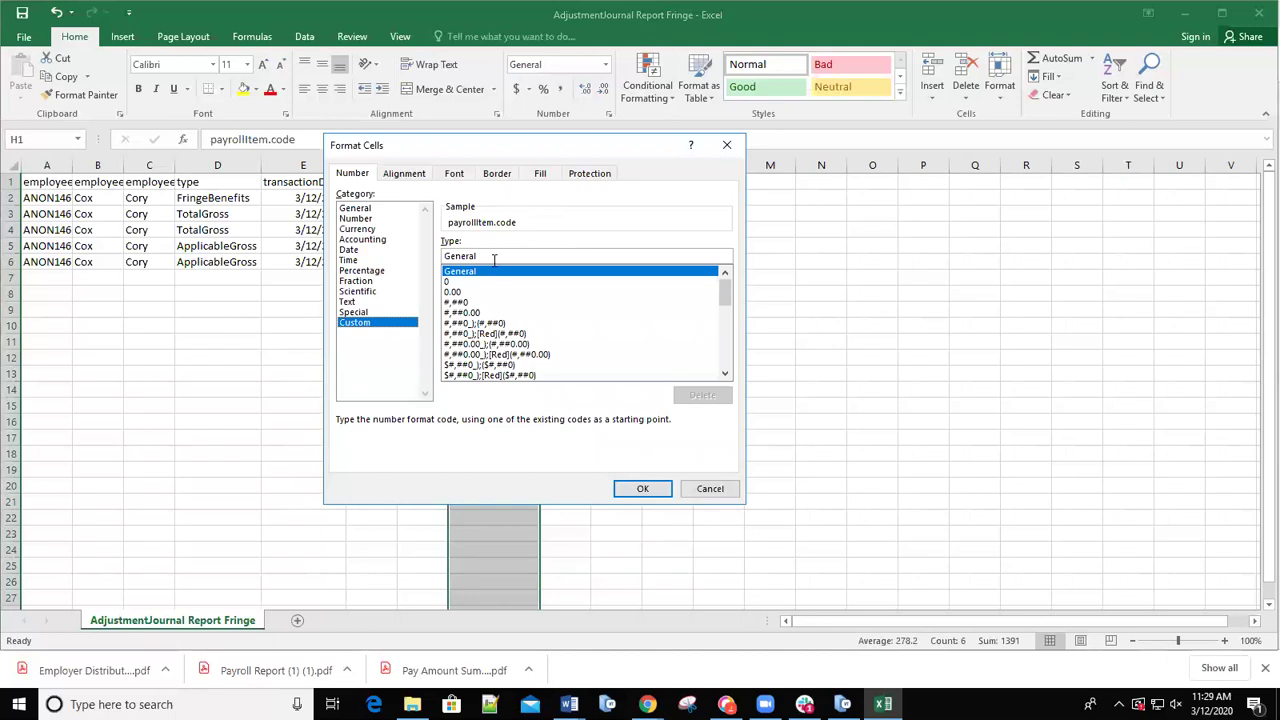
Apply custom format 000 so codes display as 001, 692 and 003, then view file info.
double_click(460, 256)
type("G00-0")
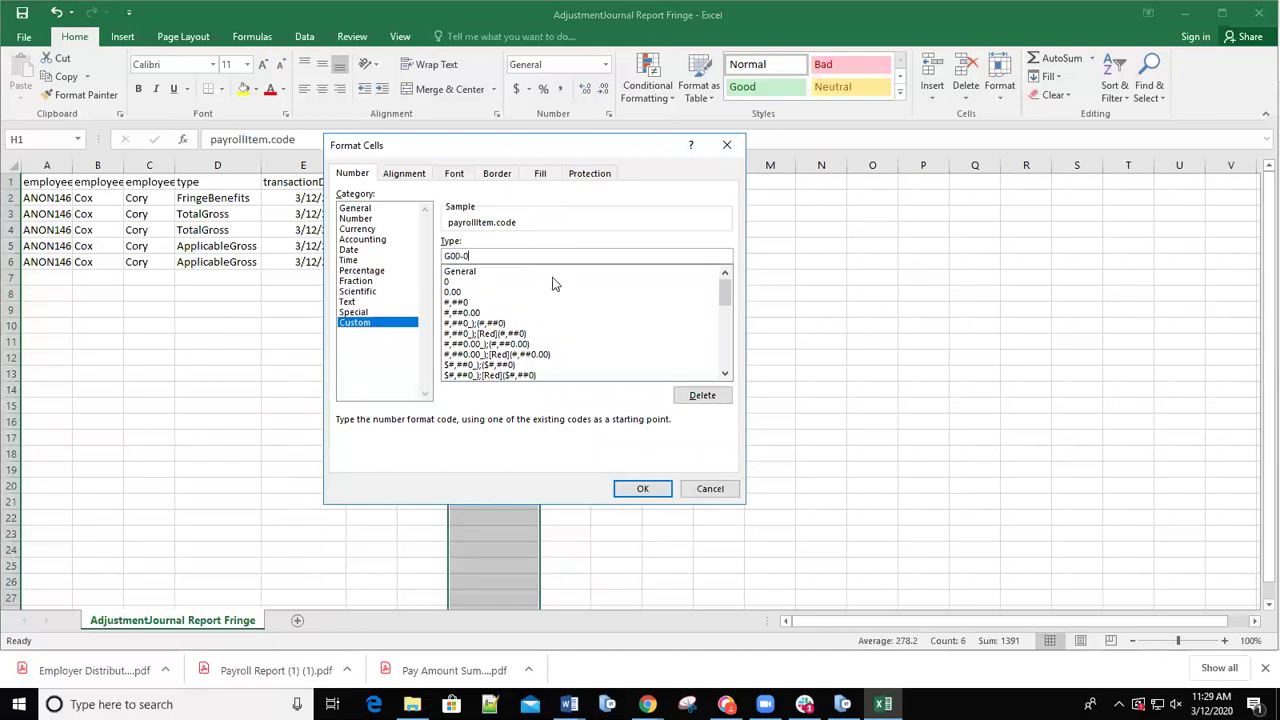
key("BackSpace")
key("BackSpace")
type("0")
key("BackSpace")
key("BackSpace")
key("BackSpace")
key("BackSpace")
type("0000")
key("BackSpace")
left_click(651, 489)
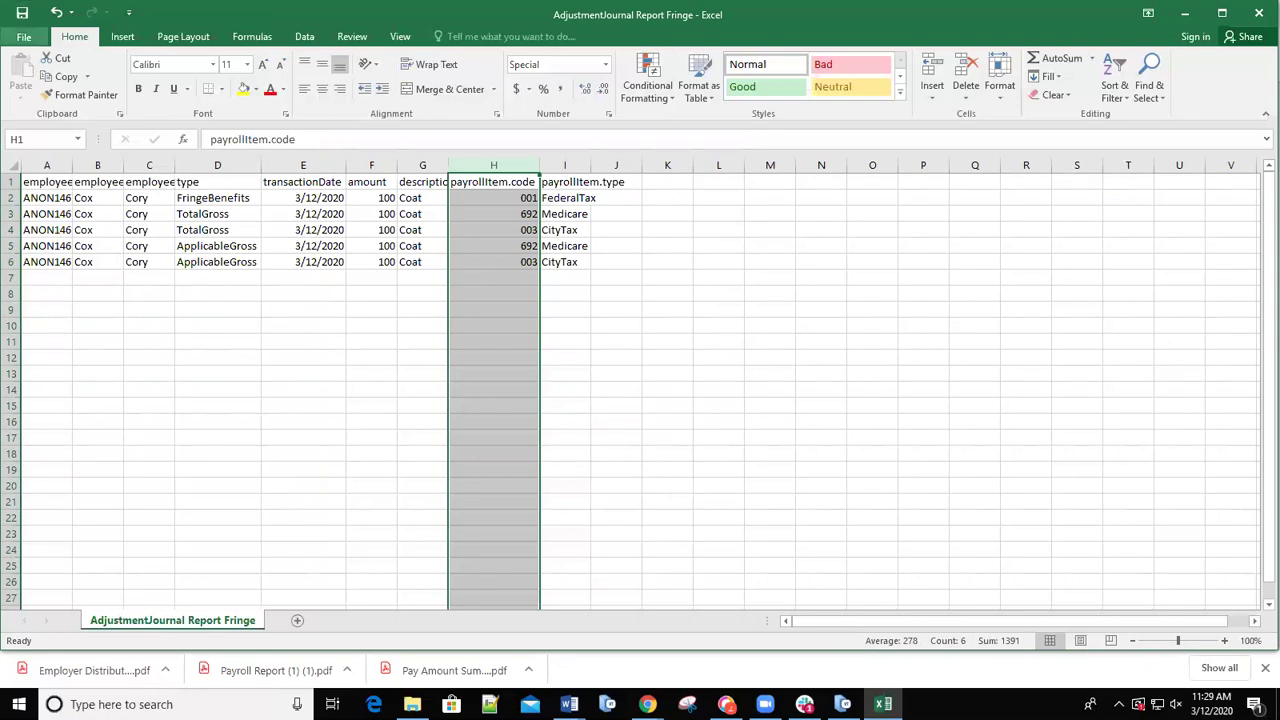
left_click(24, 36)
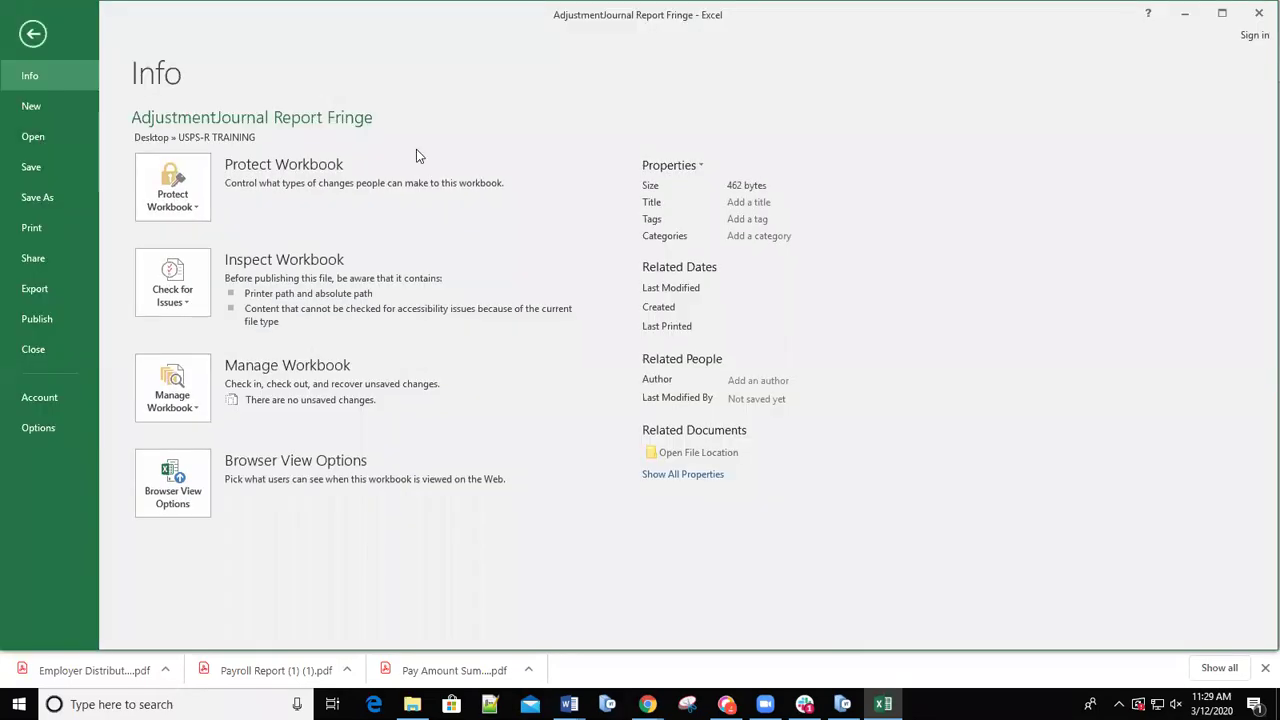
Back on the USPS-R load page, set AdjustmentJournal as the importable entity for the Fringe CSV.
left_click(1182, 16)
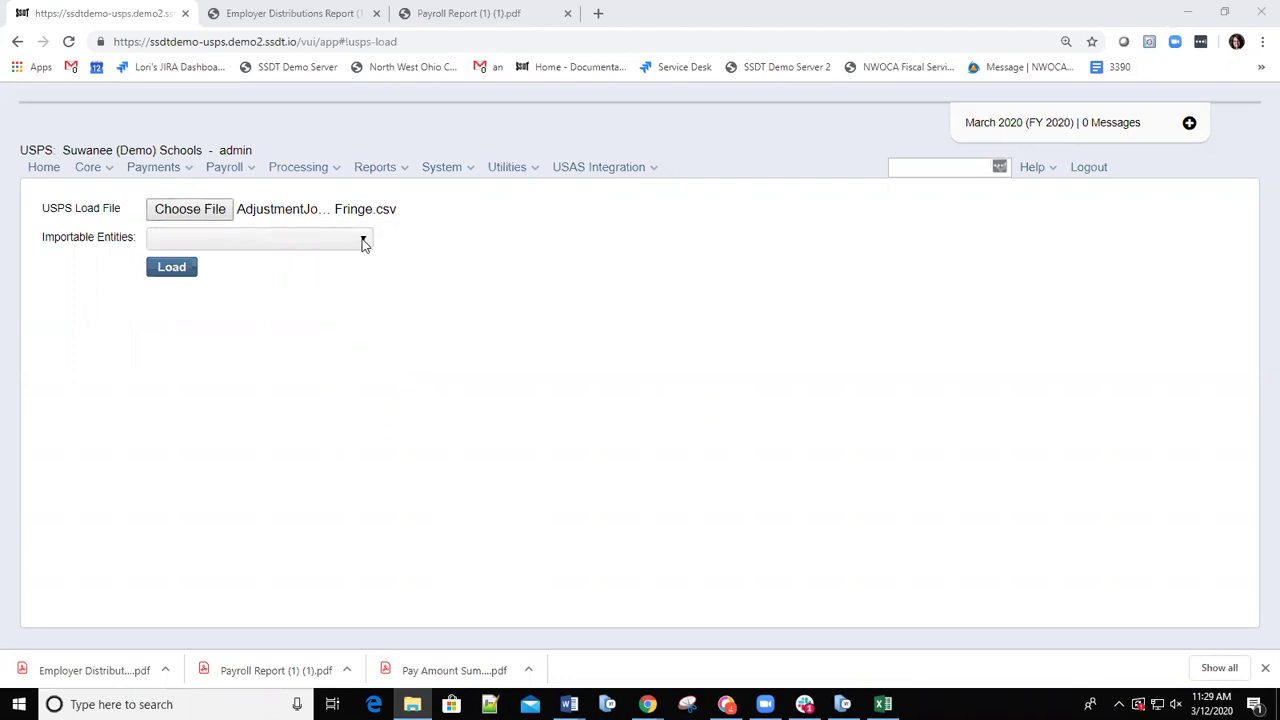
left_click(364, 245)
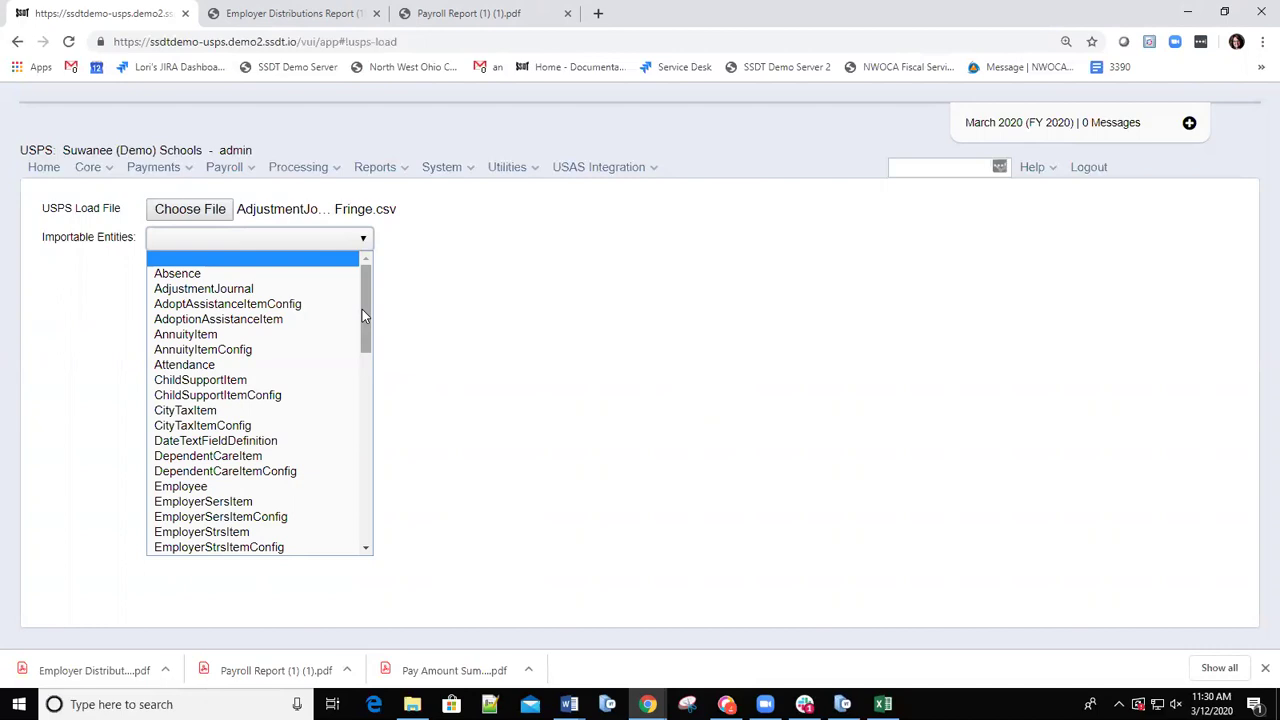
mouse_move(362, 314)
left_mouse_down()
mouse_move(360, 530)
mouse_move(390, 331)
left_mouse_up()
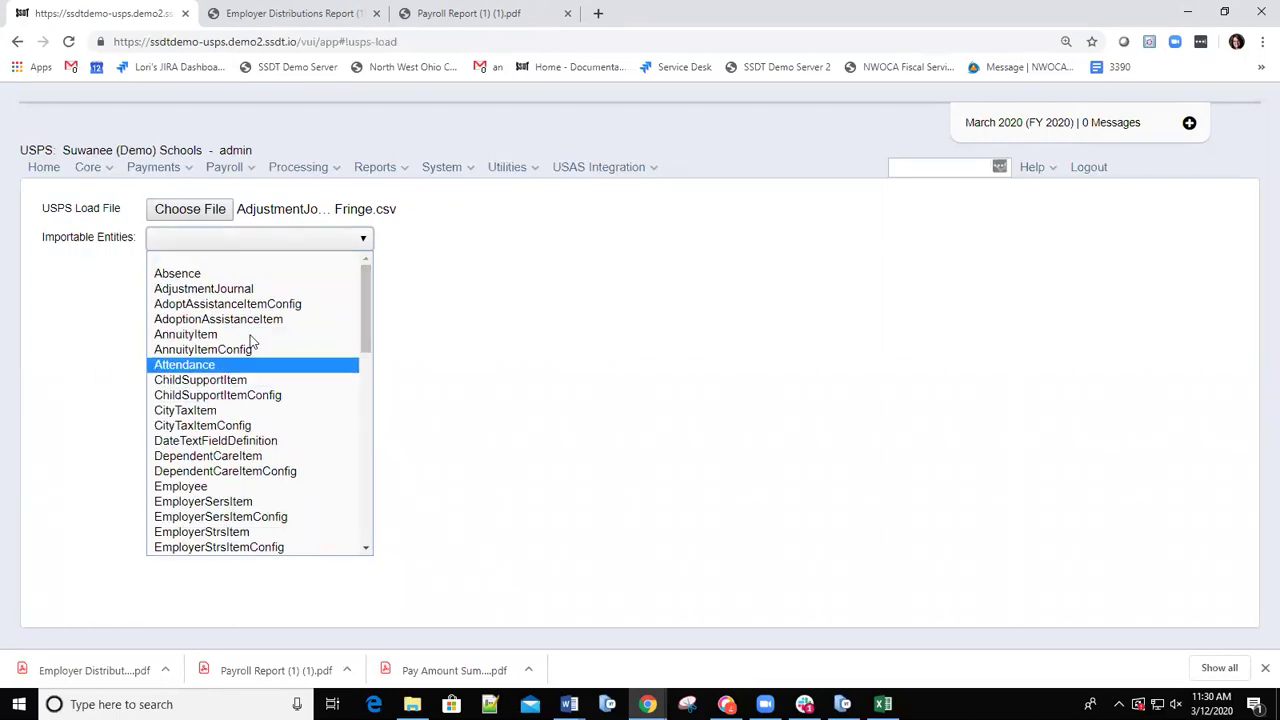
left_click(213, 290)
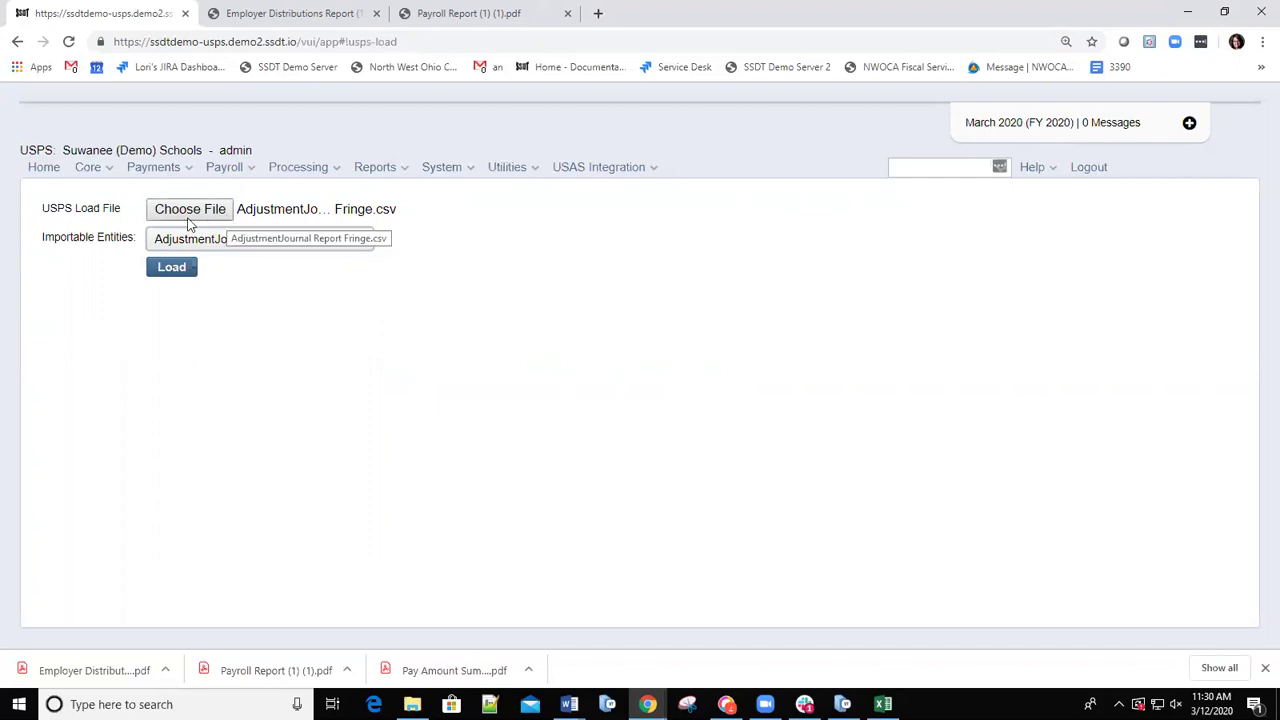
Load the fringe adjustments, save the USPSLOADERR report, and check it in Excel for 0 errors.
left_click(165, 270)
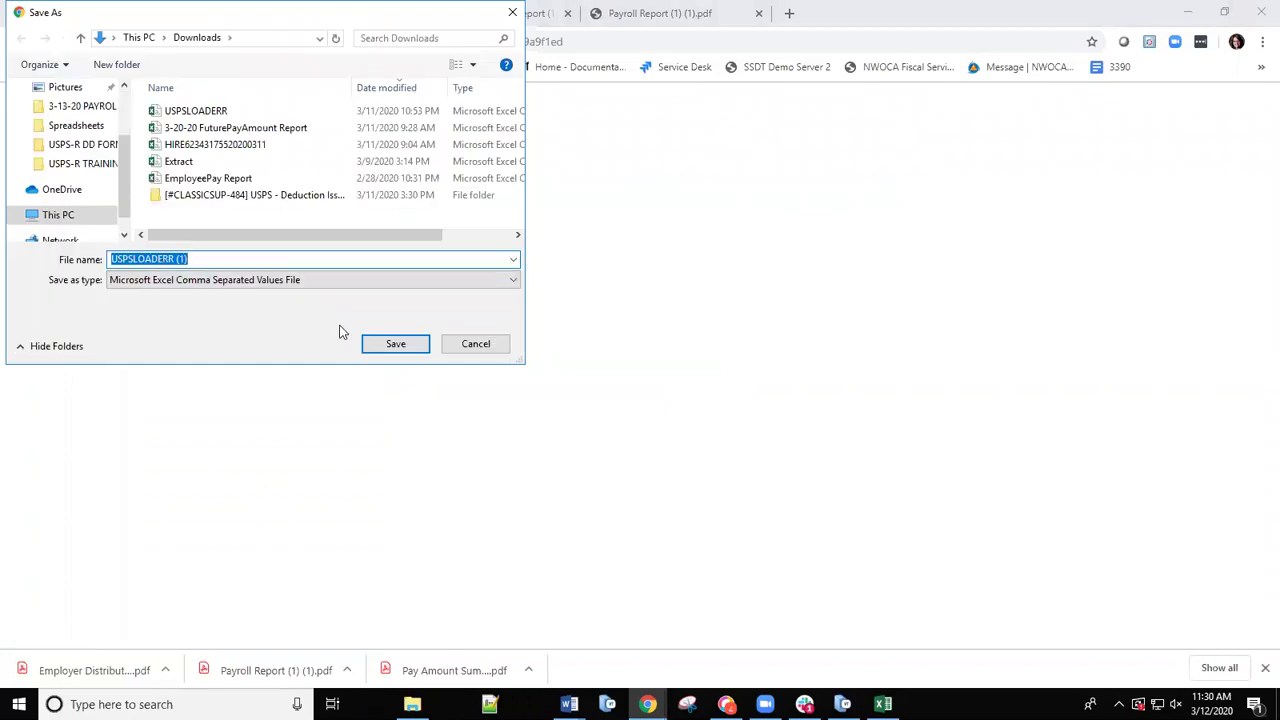
left_click(395, 344)
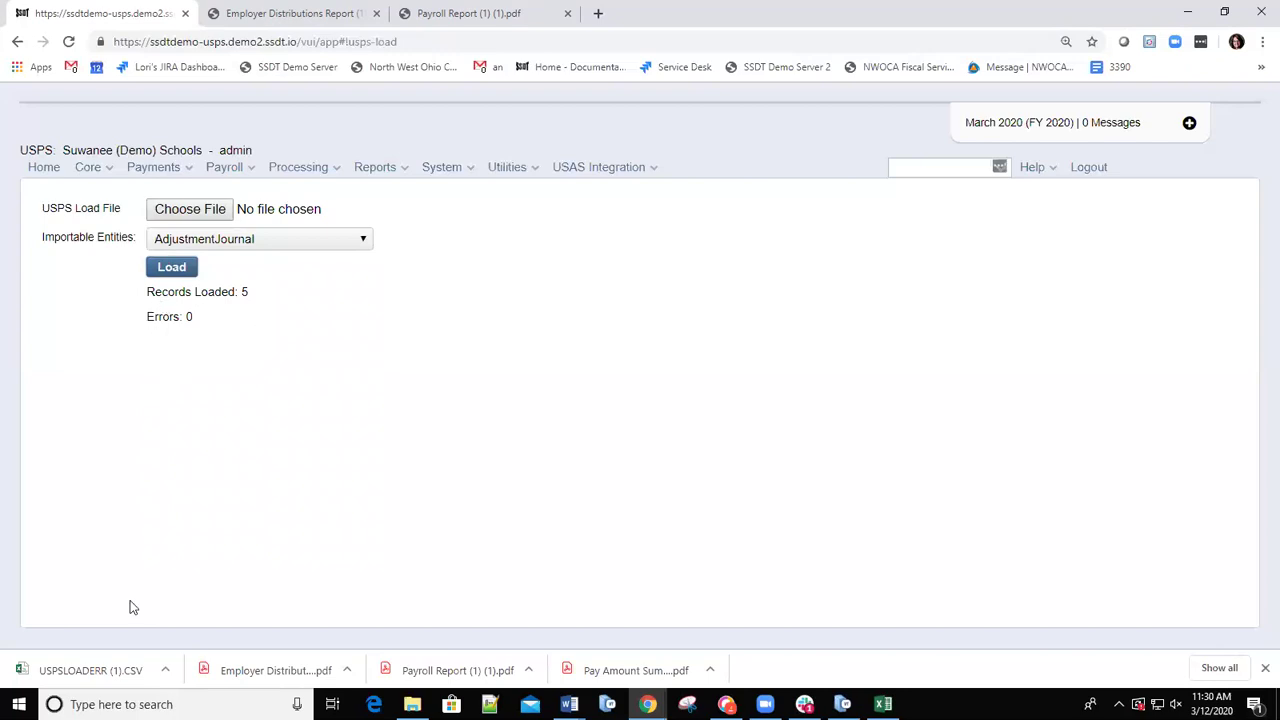
left_click(62, 678)
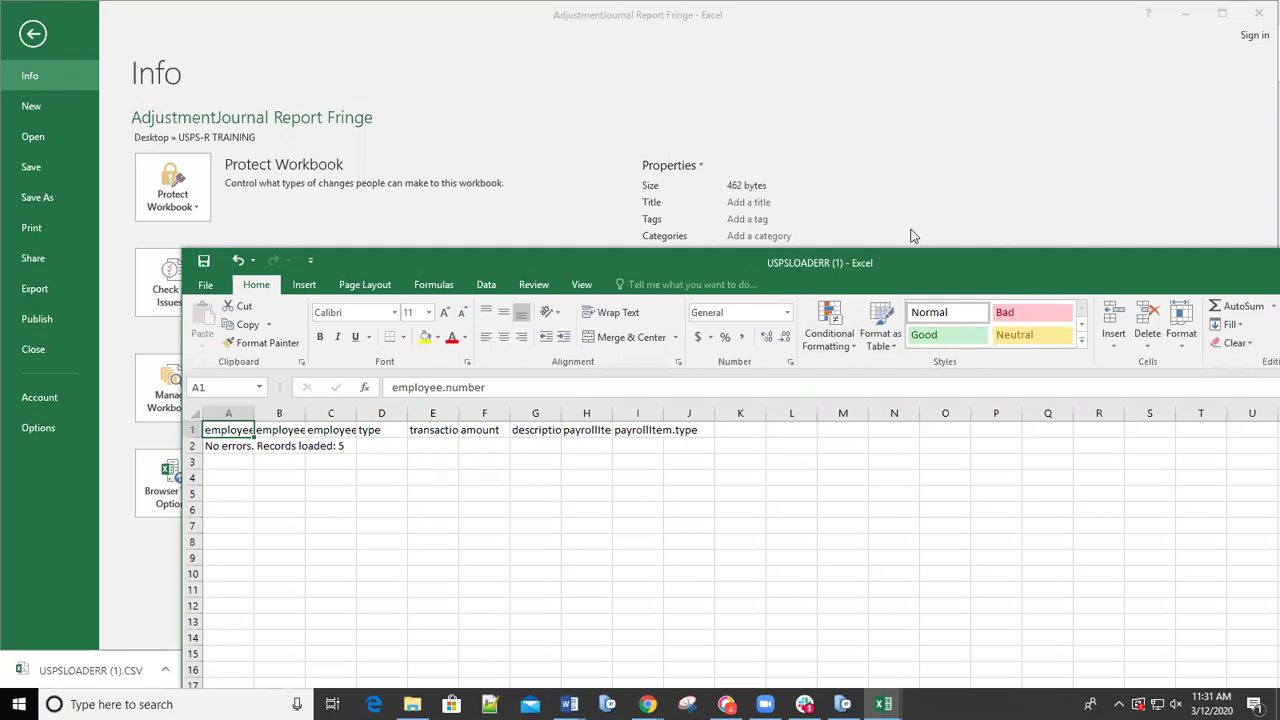
left_click_drag(910, 236, 766, 177)
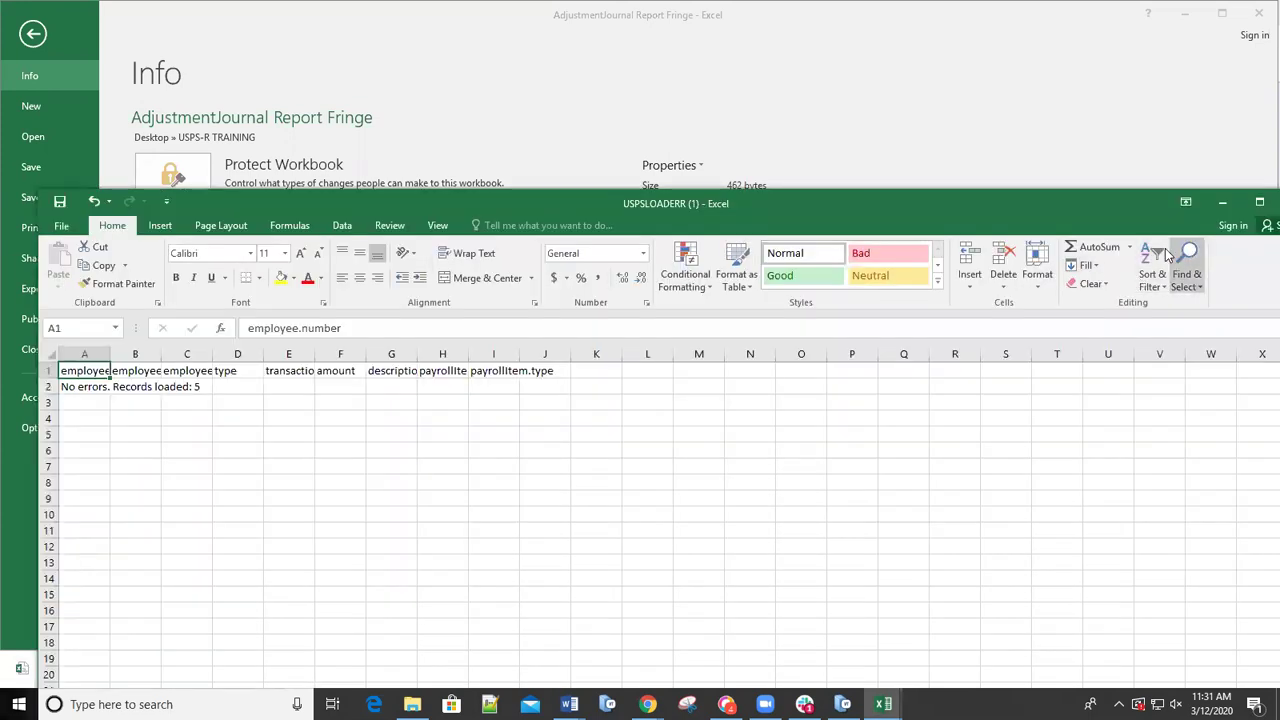
left_click(1258, 204)
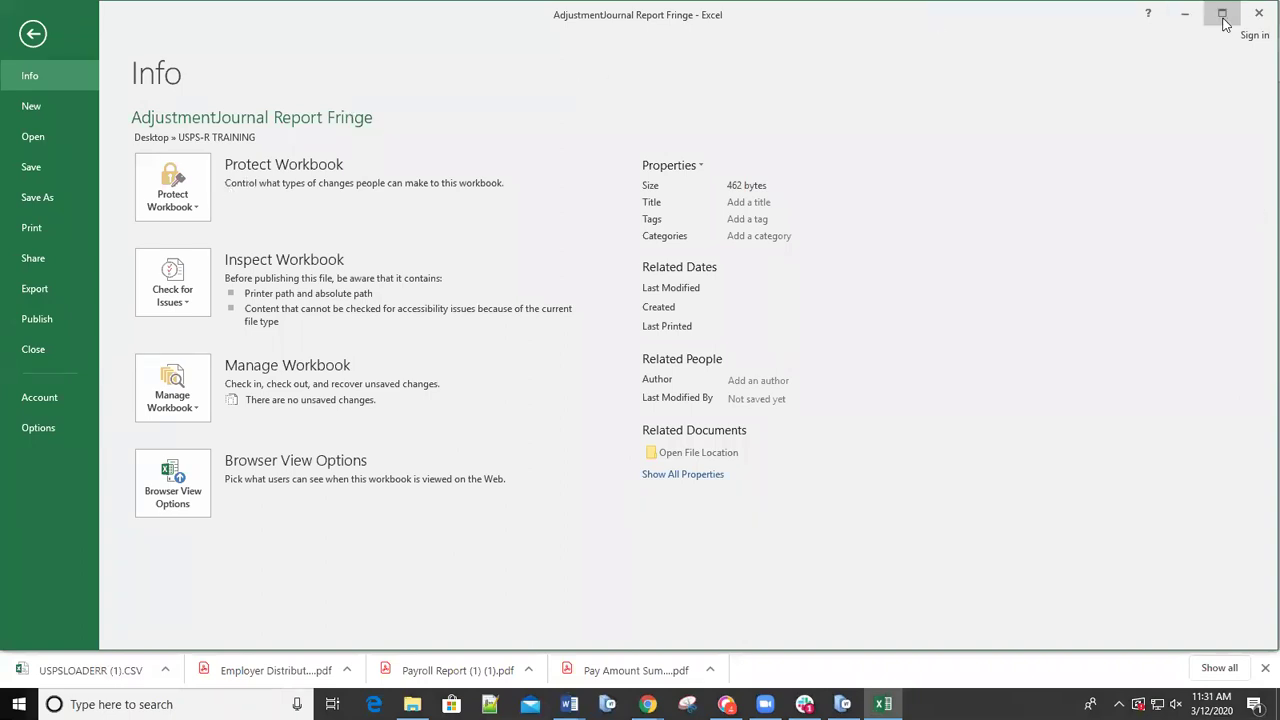
left_click(1180, 18)
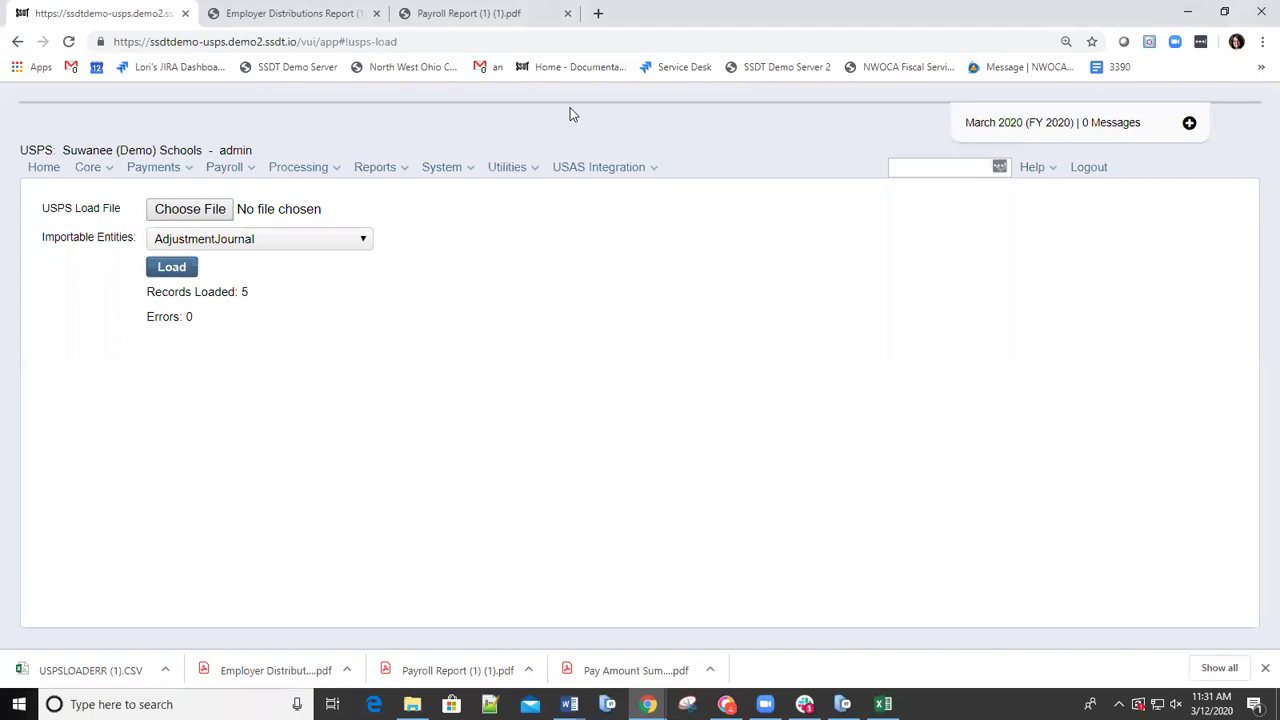
left_click(94, 172)
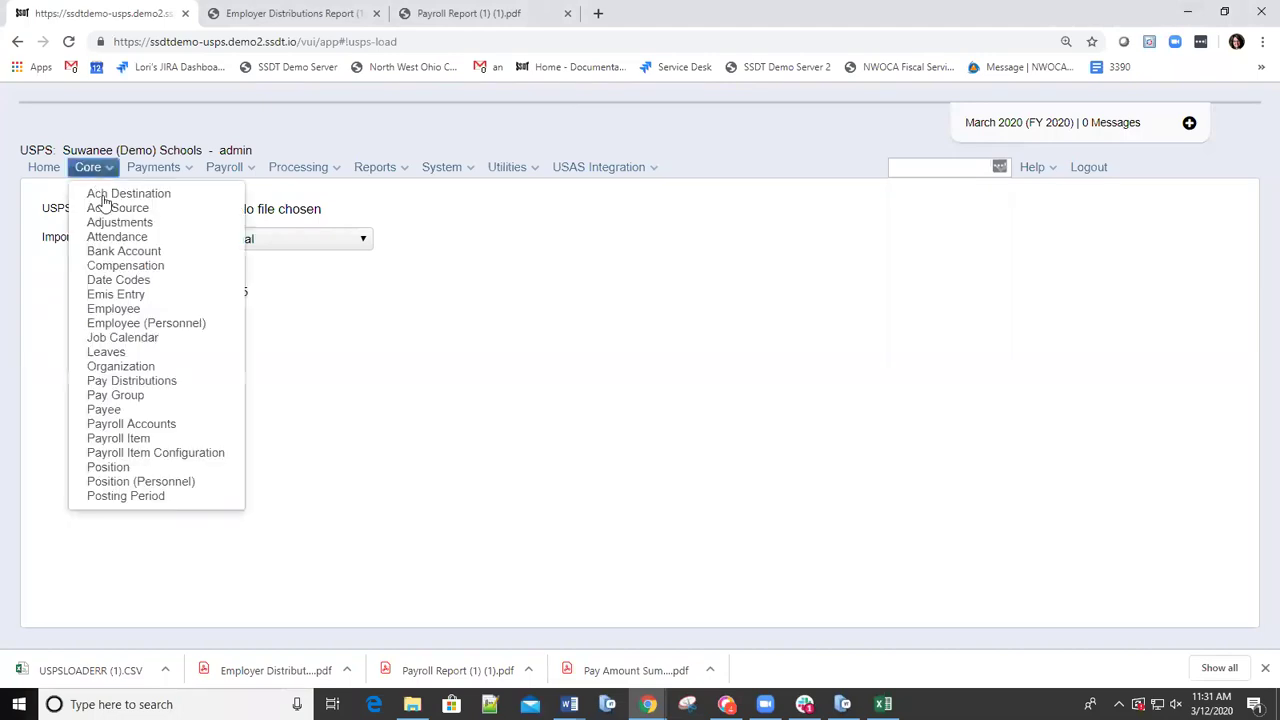
Filter Adjustments by the employee's last name and date 03/12/2020 to show five 100.000 Coat entries.
left_click(113, 224)
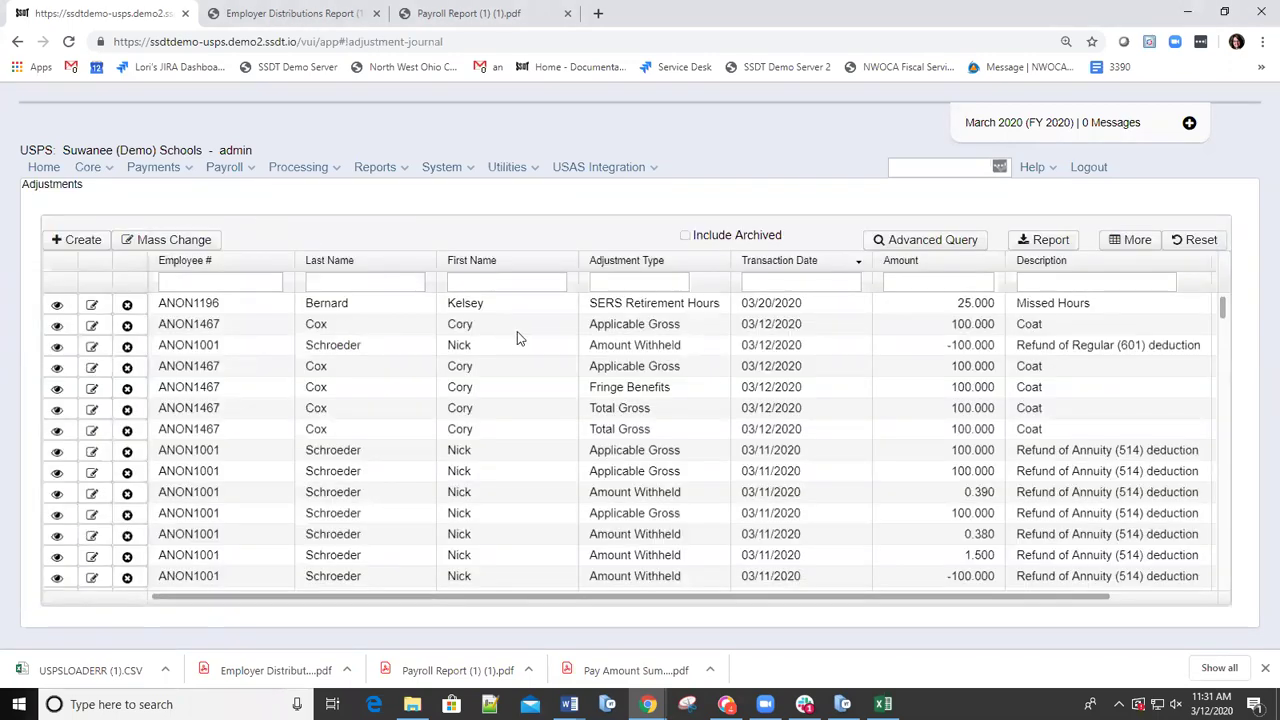
left_click(327, 282)
type("cox")
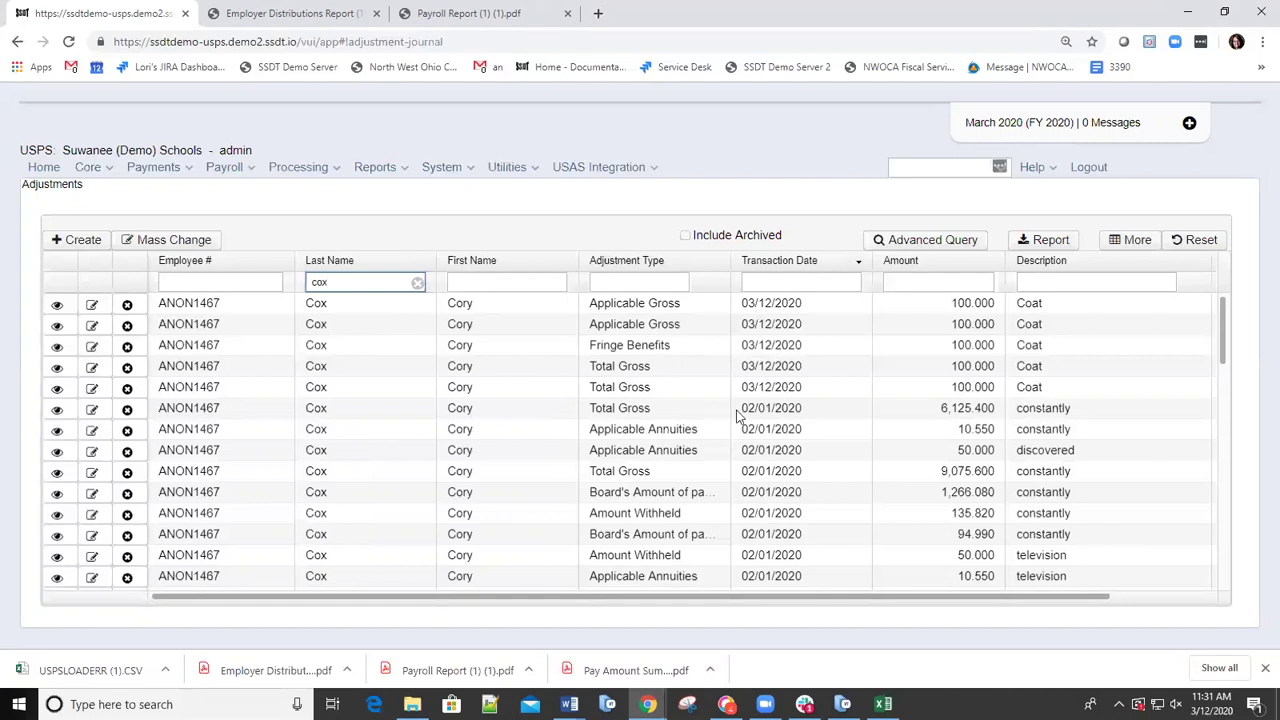
left_click(761, 280)
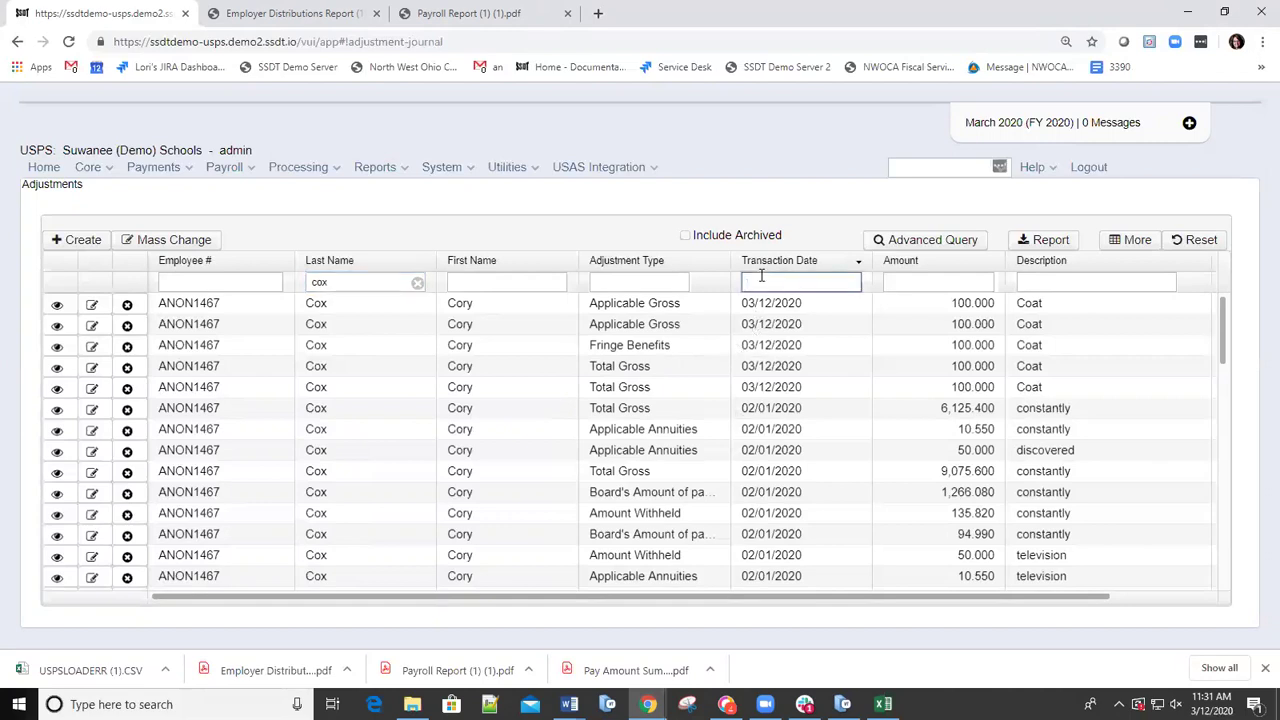
type("03/12/2020")
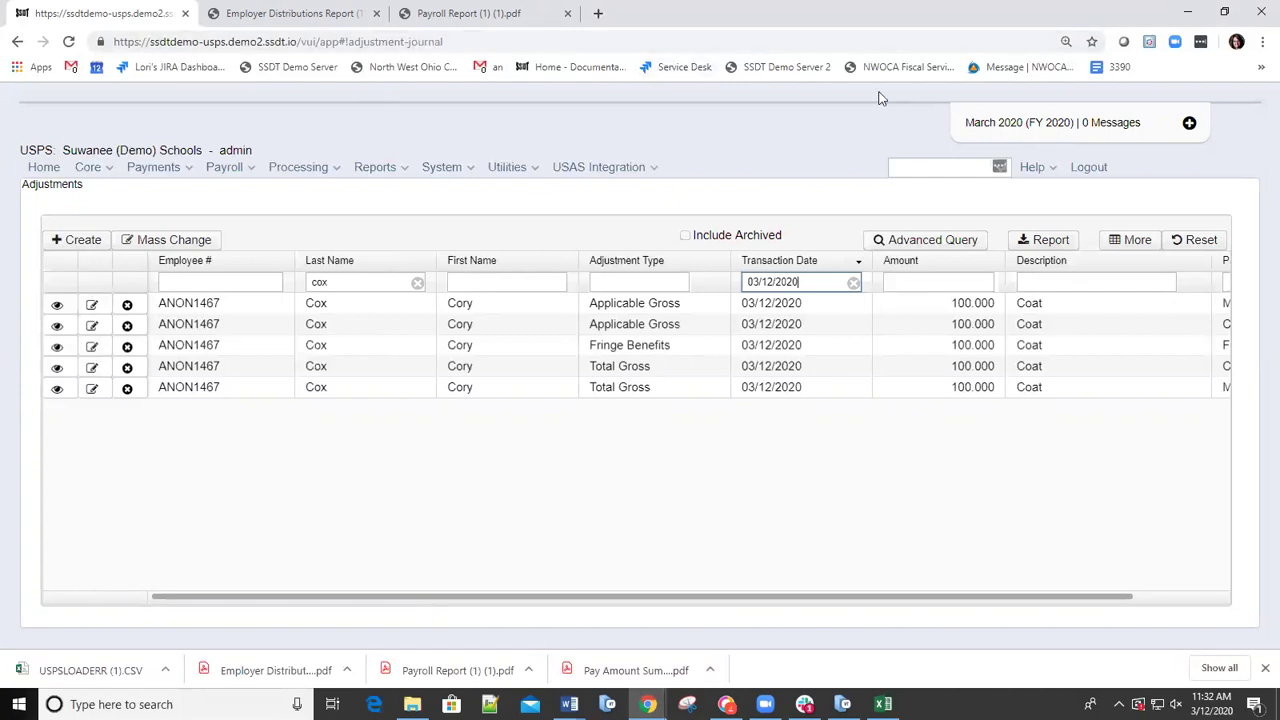
left_click(531, 171)
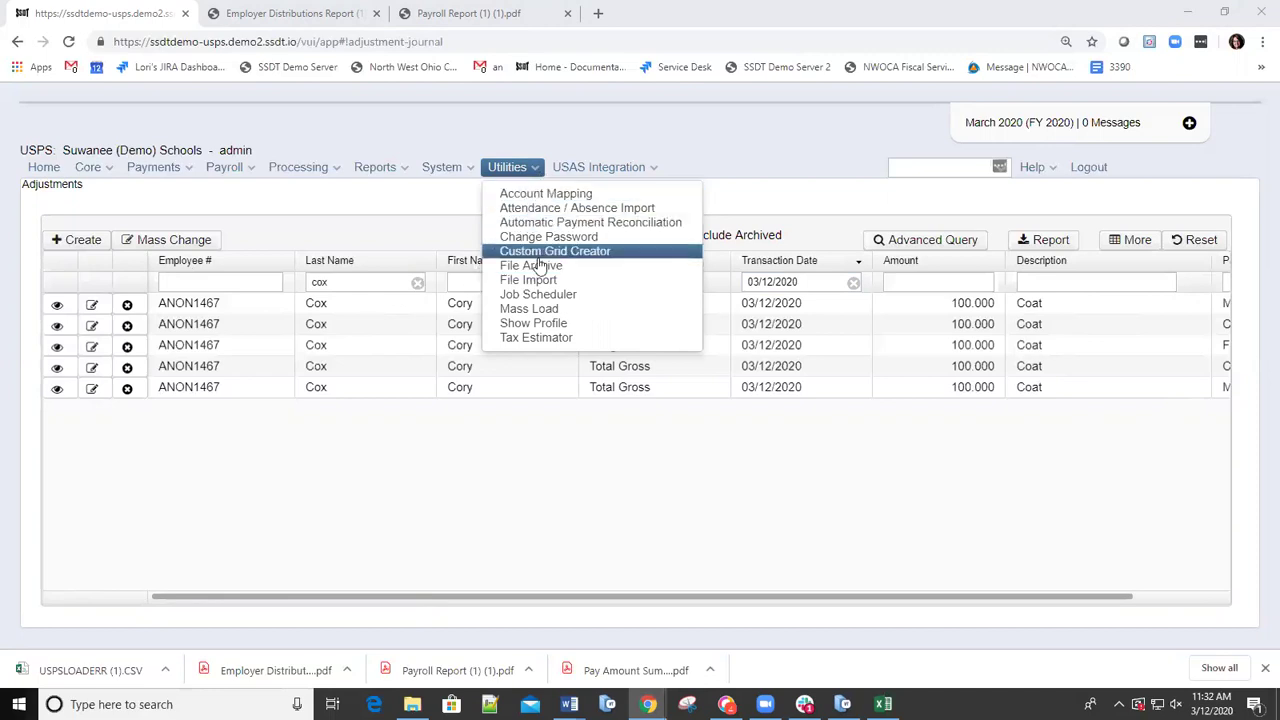
Check the admin user's profile and roles under Show Profile, then go to the Tax Estimator.
left_click(543, 325)
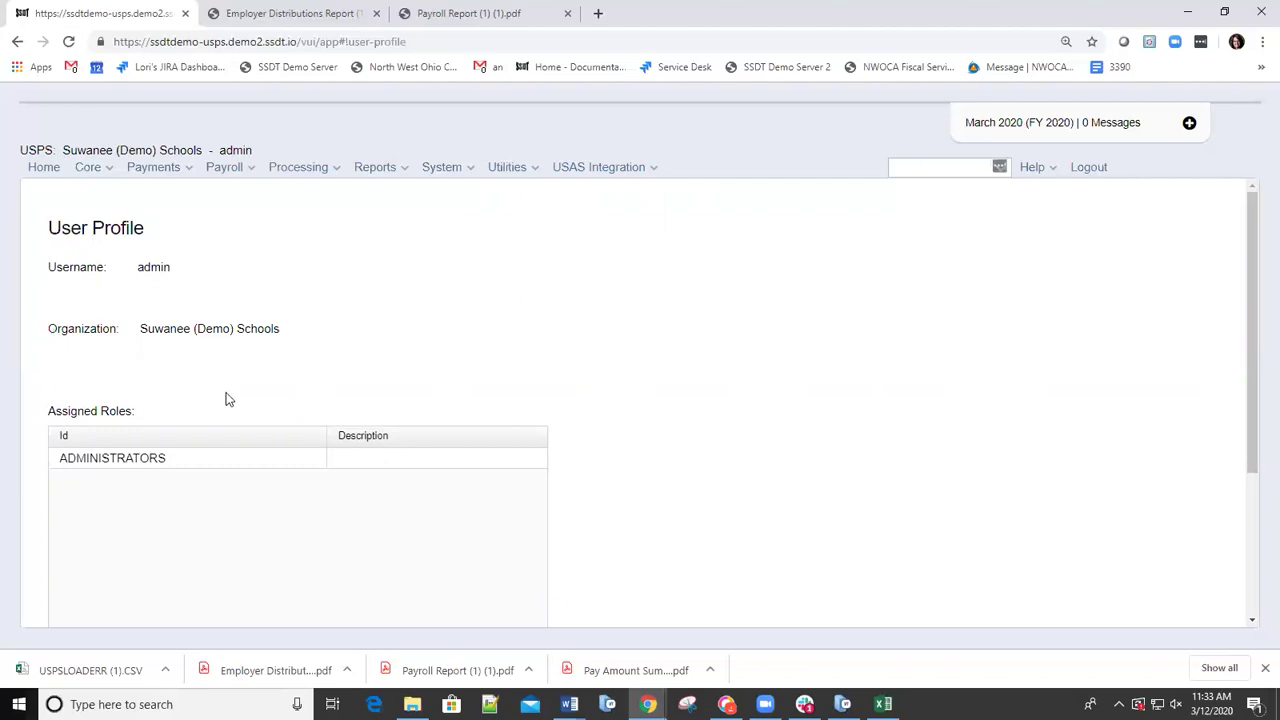
left_click(532, 174)
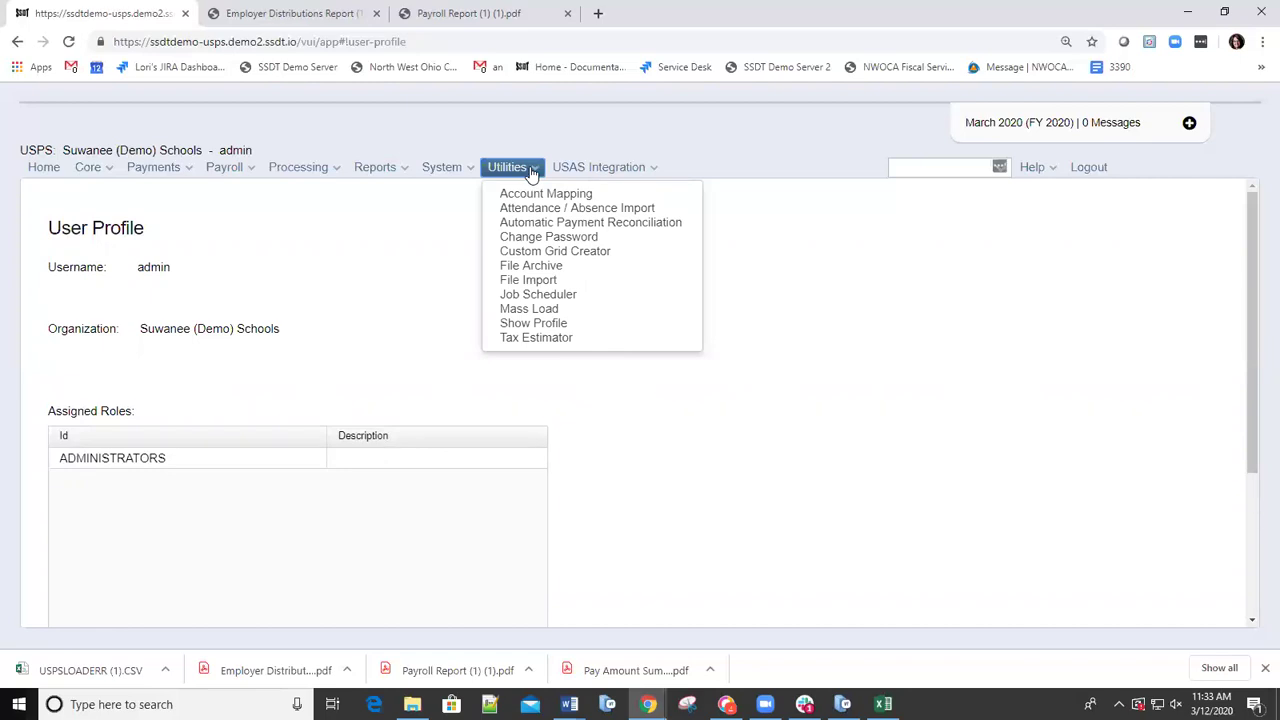
left_click(536, 339)
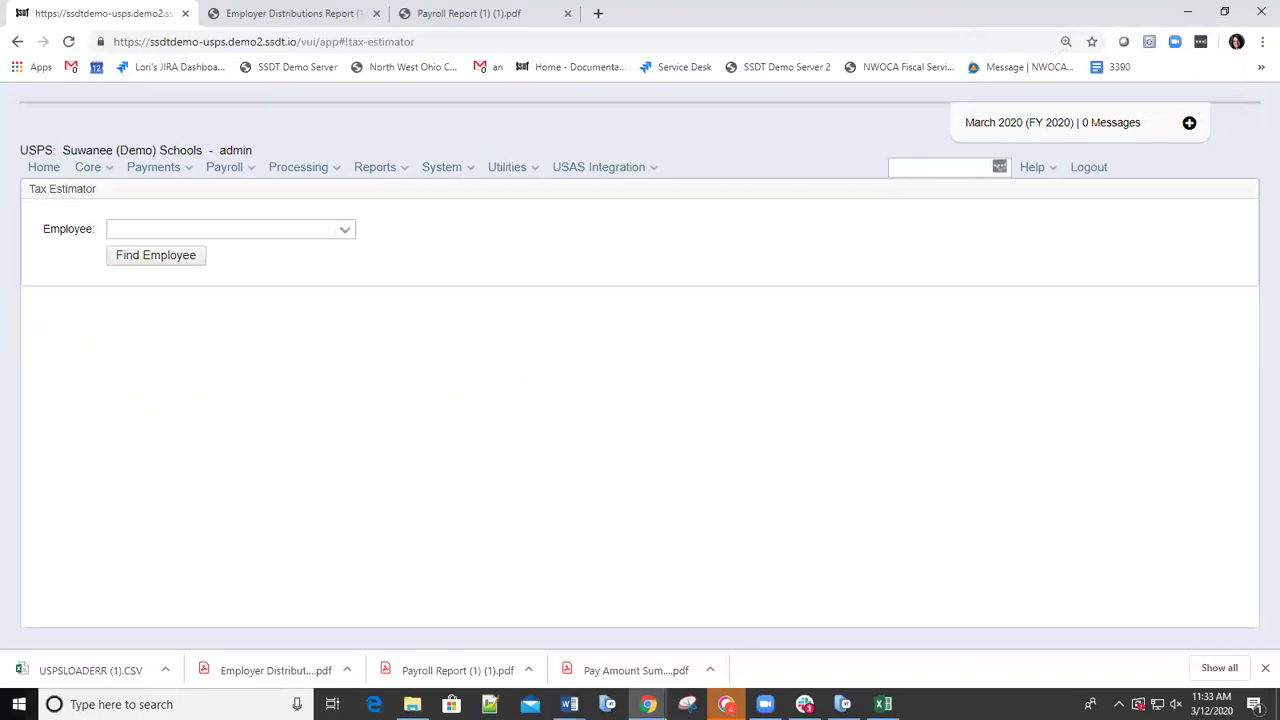
Enter the employee's last name in the Tax Estimator Employee field to list the two matches.
mouse_move(569, 704)
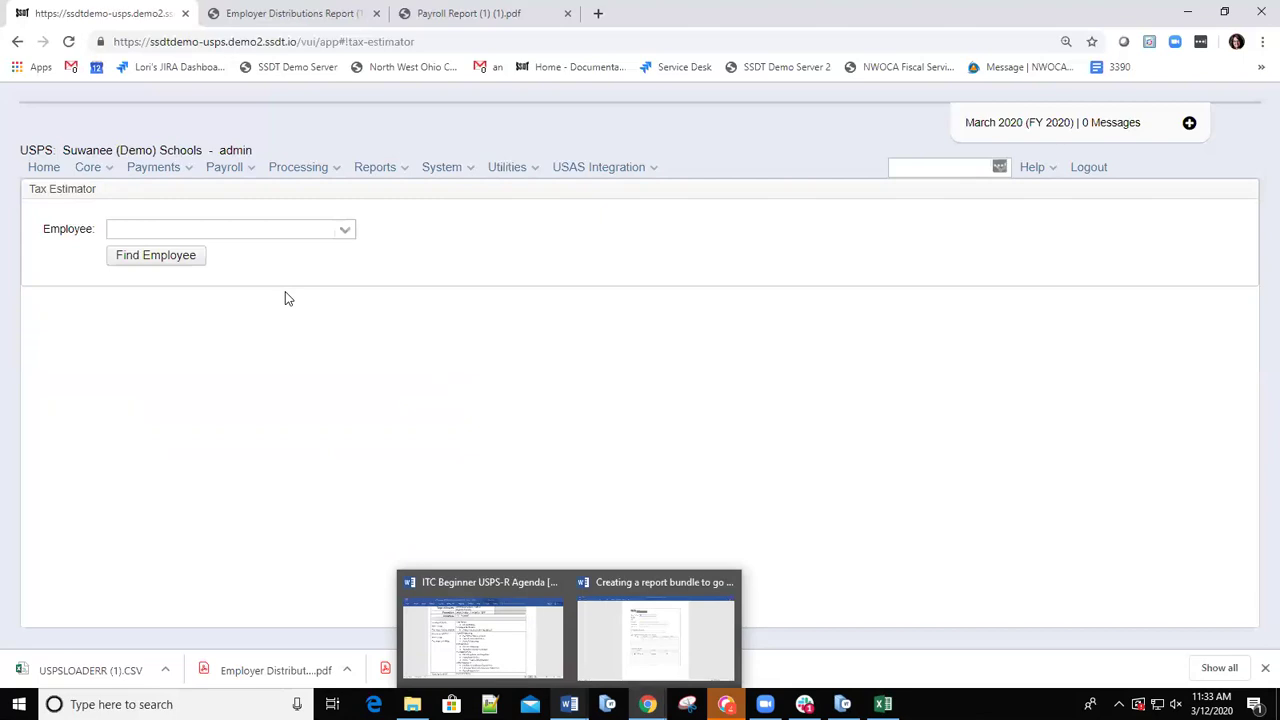
left_click(240, 232)
type("l")
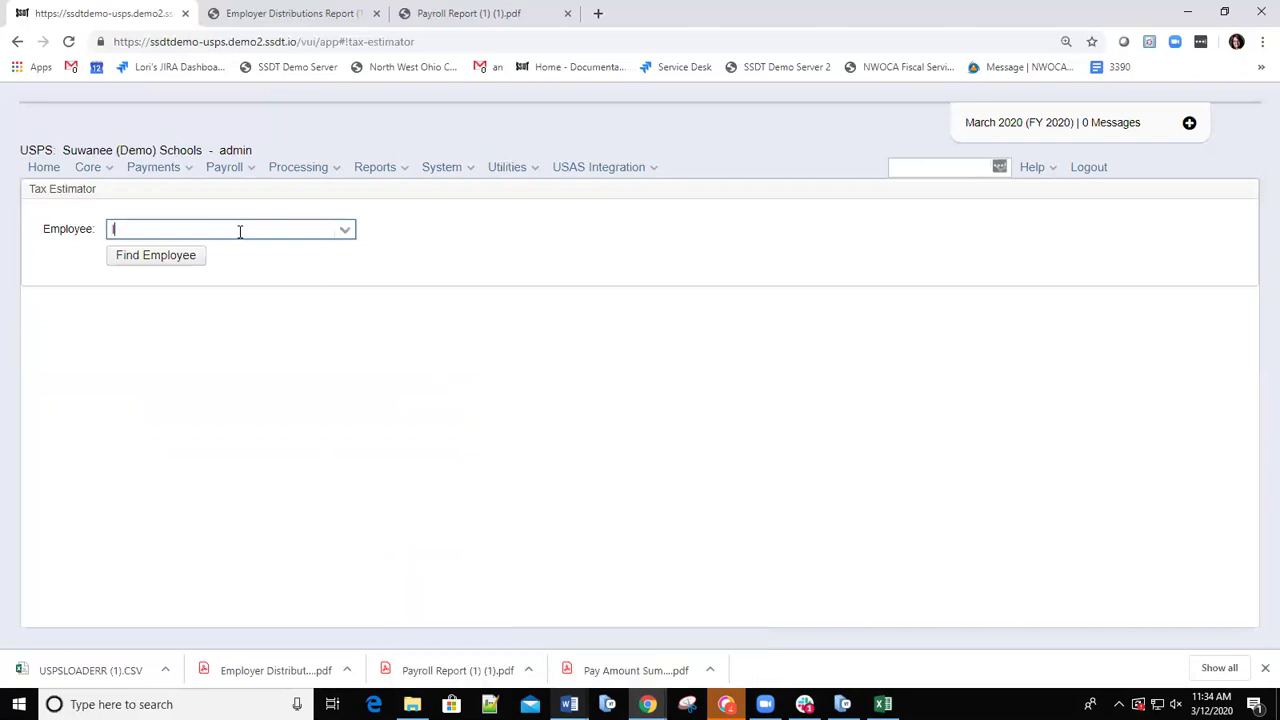
type("ittle")
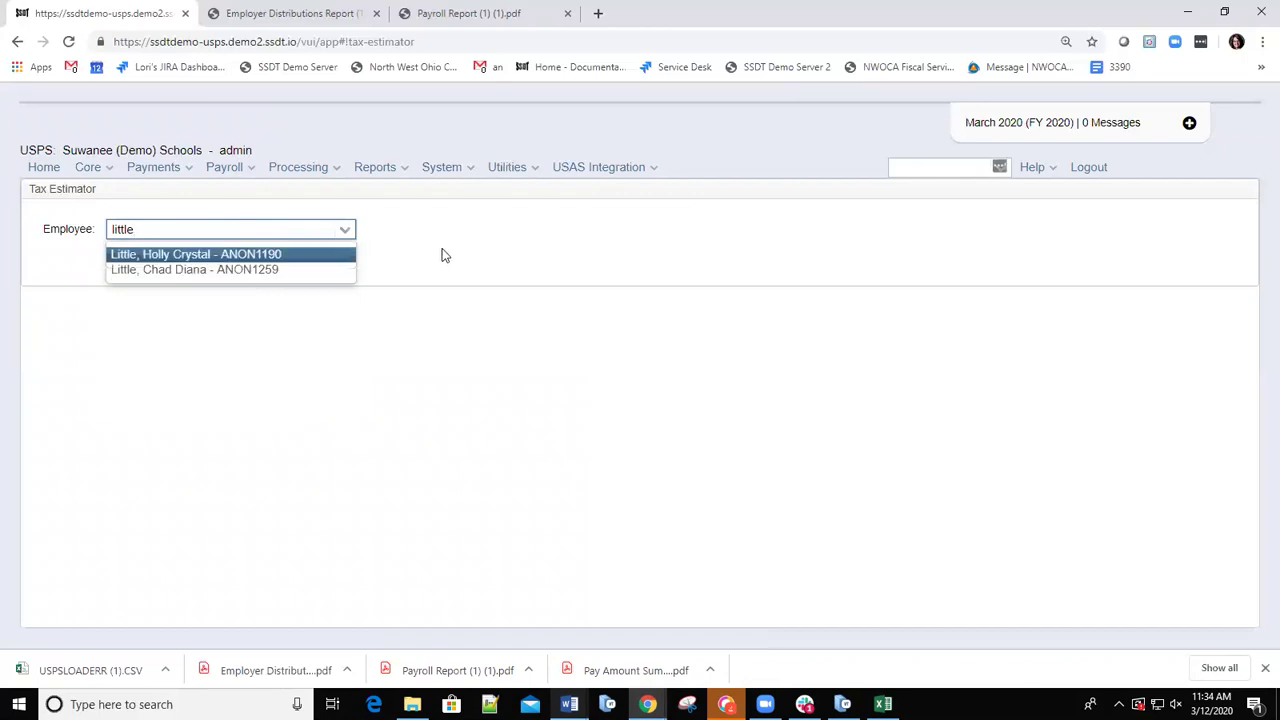
Find the employee via the top search box and show their Payroll Payments of 2,430.12.
left_click(928, 167)
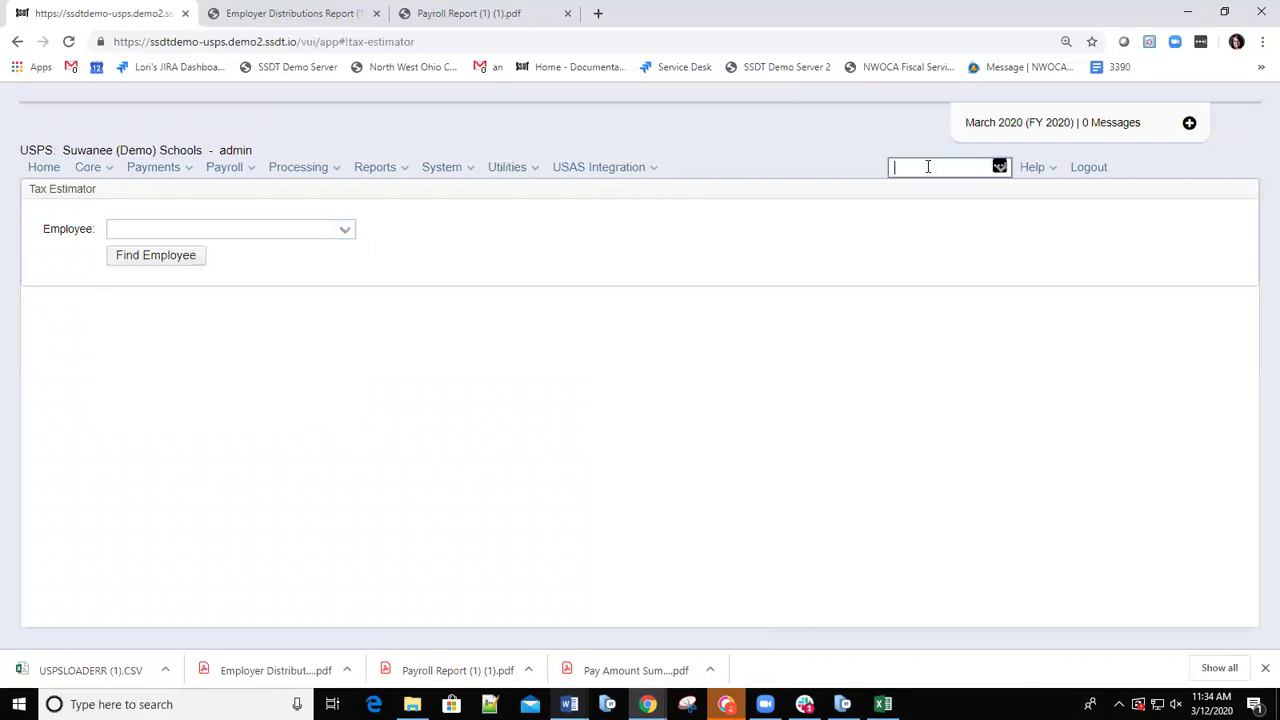
type("little")
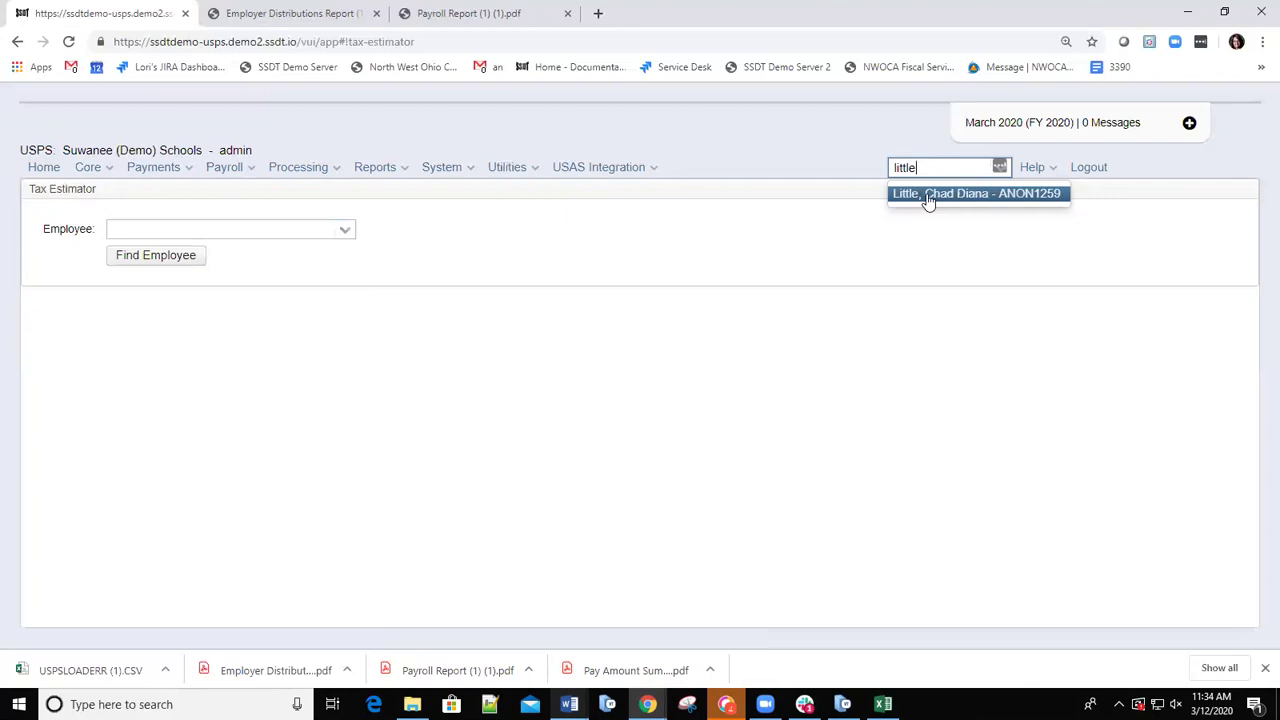
left_click(928, 195)
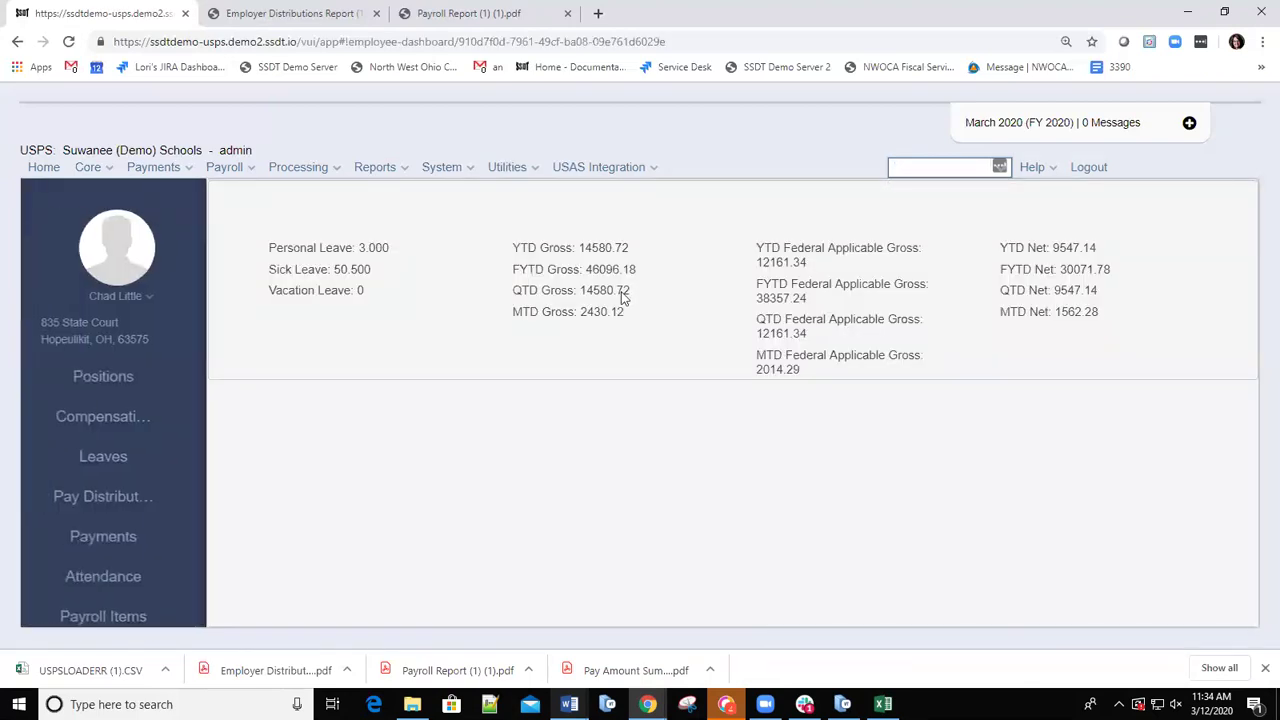
left_click(995, 167)
left_click(103, 542)
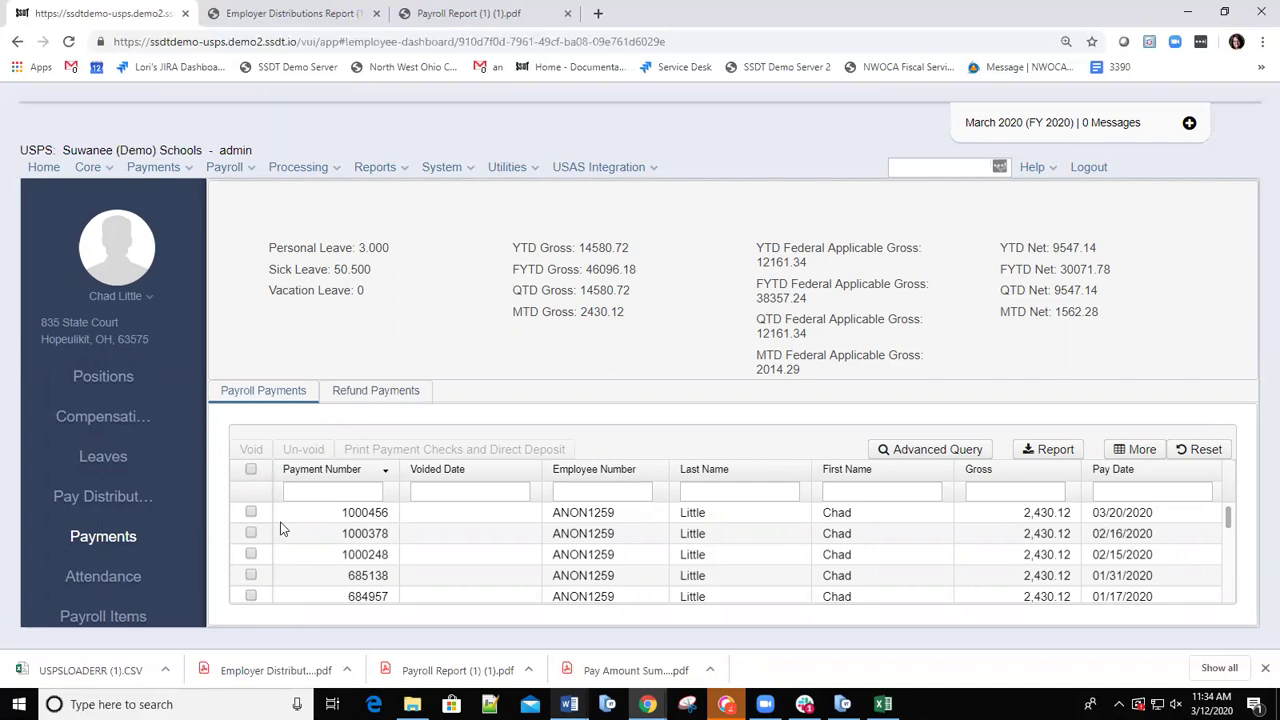
left_click(372, 514)
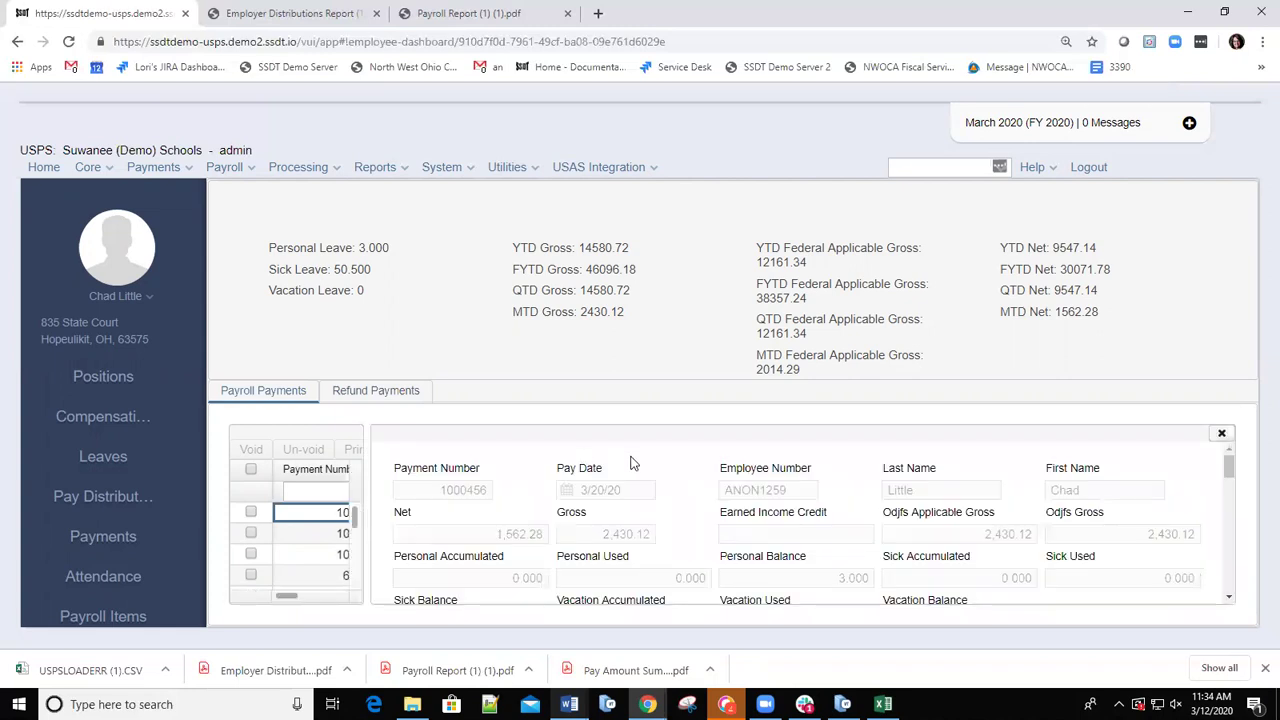
scroll(843, 517, "down", 5)
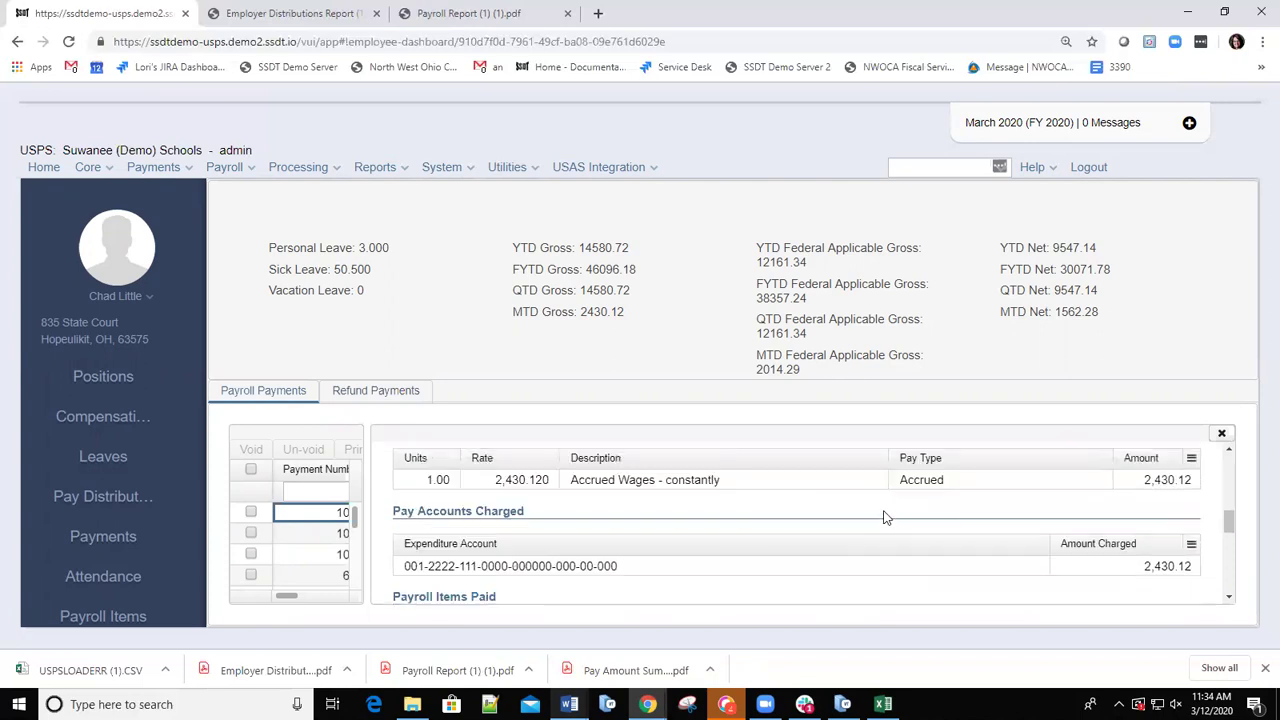
scroll(885, 510, "up", 1)
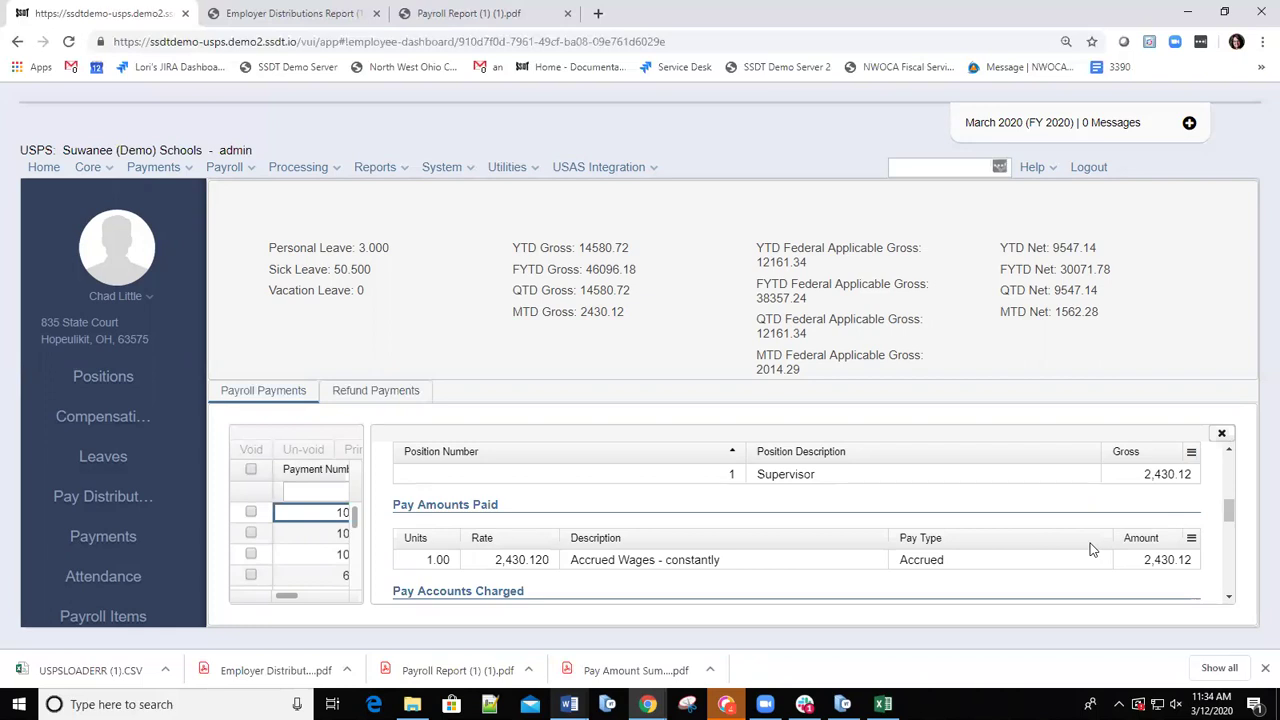
scroll(1000, 550, "down", 6)
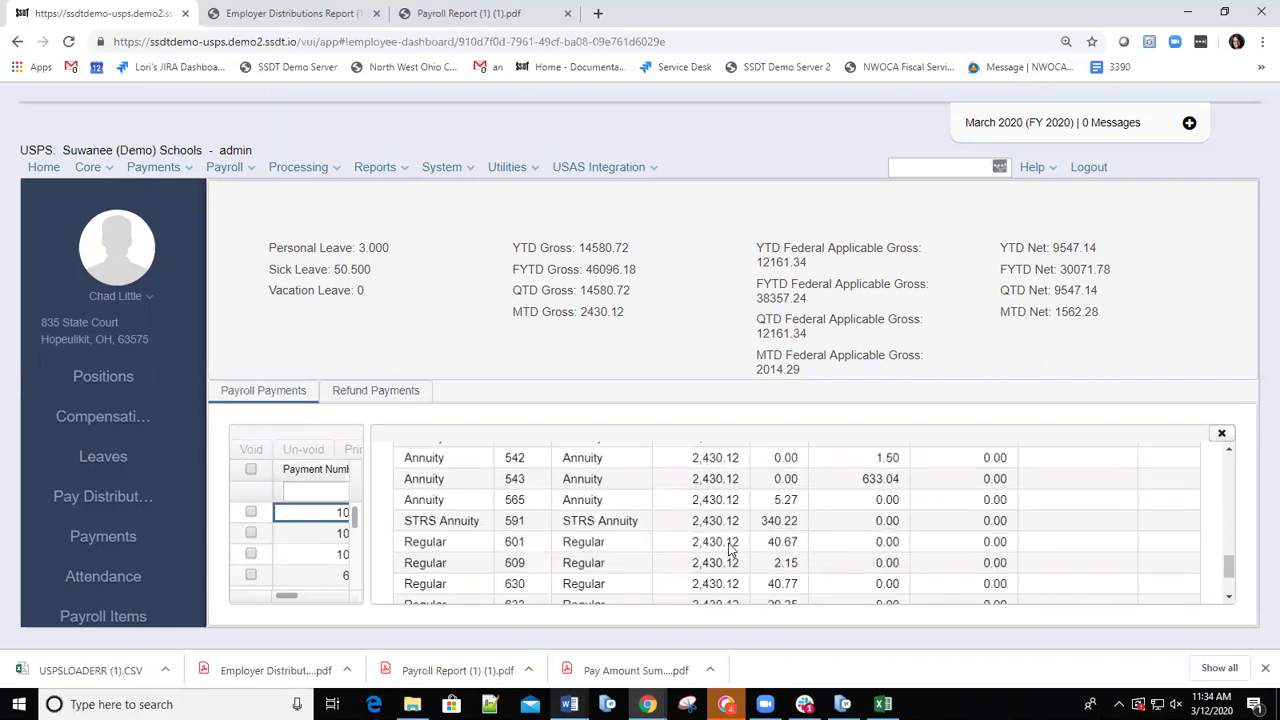
scroll(629, 518, "up", 2)
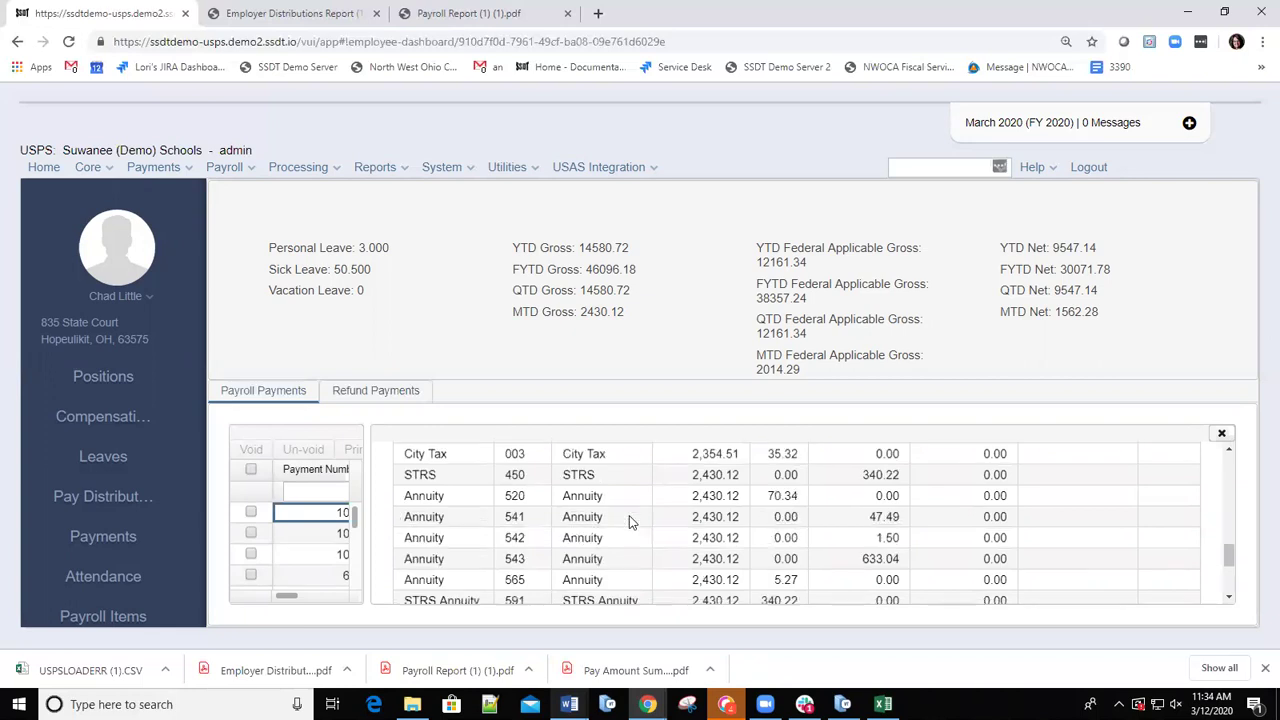
scroll(594, 500, "up", 2)
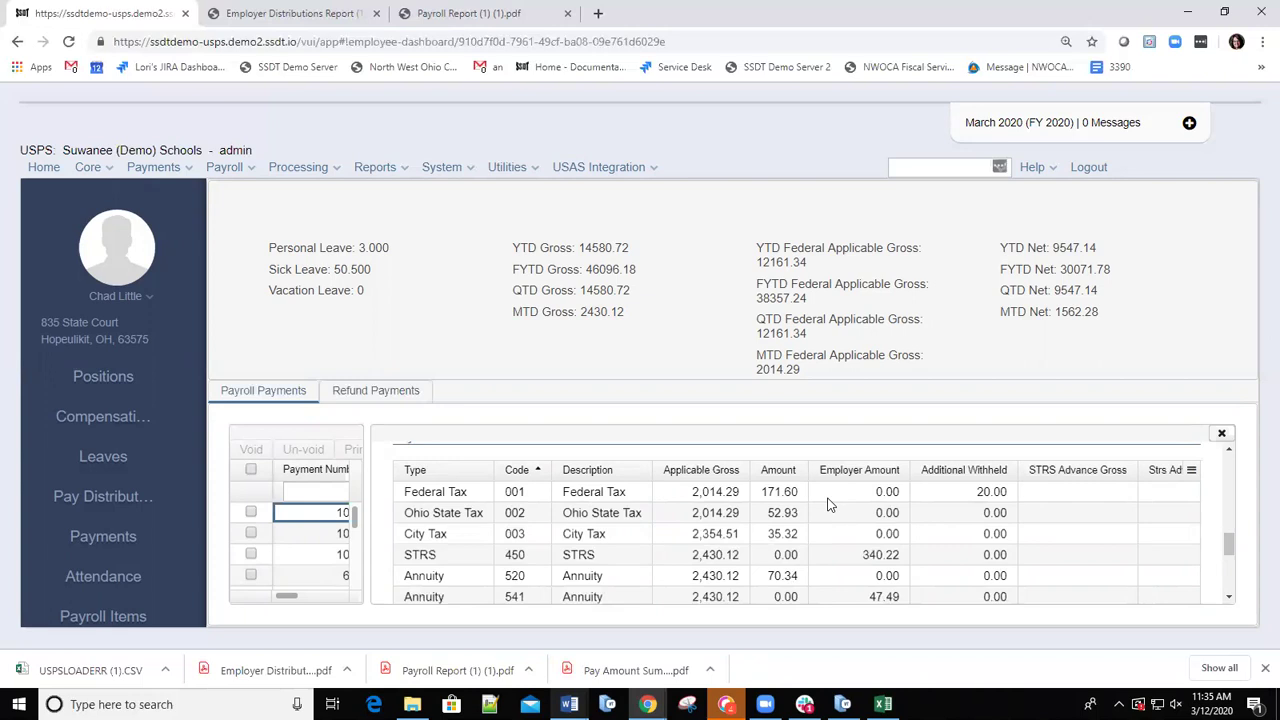
scroll(974, 530, "down", 4)
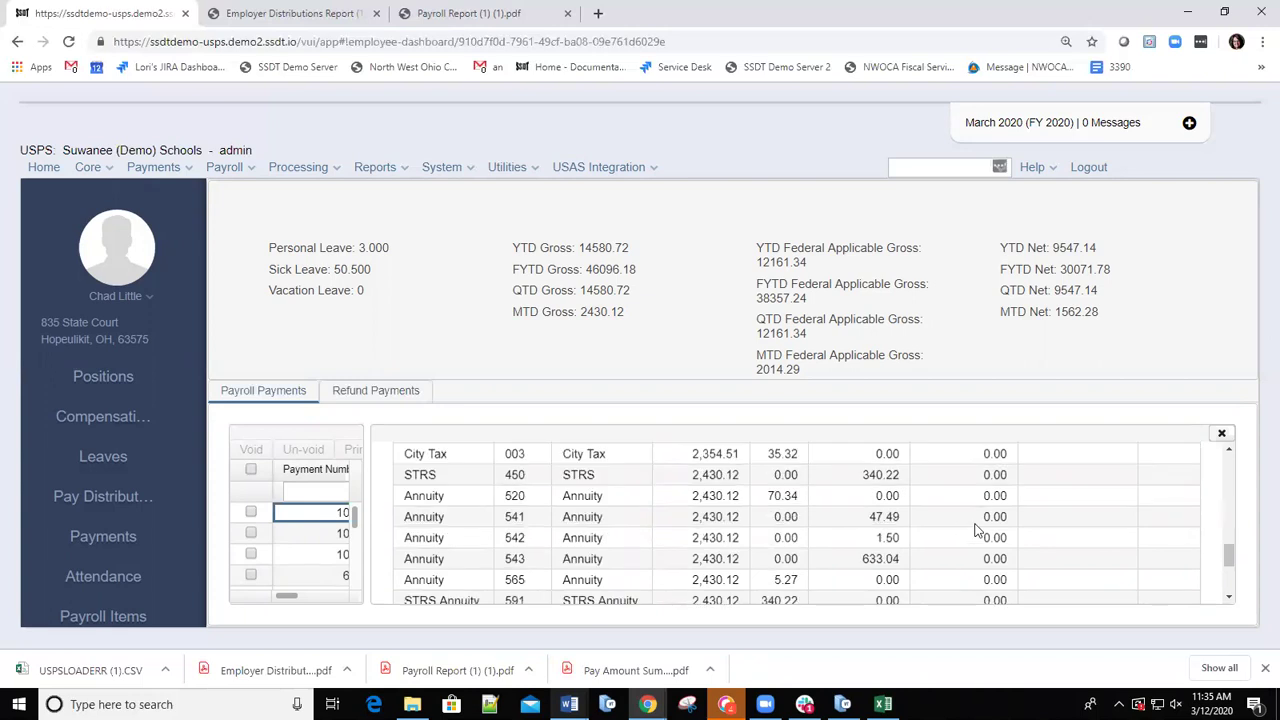
scroll(860, 537, "down", 3)
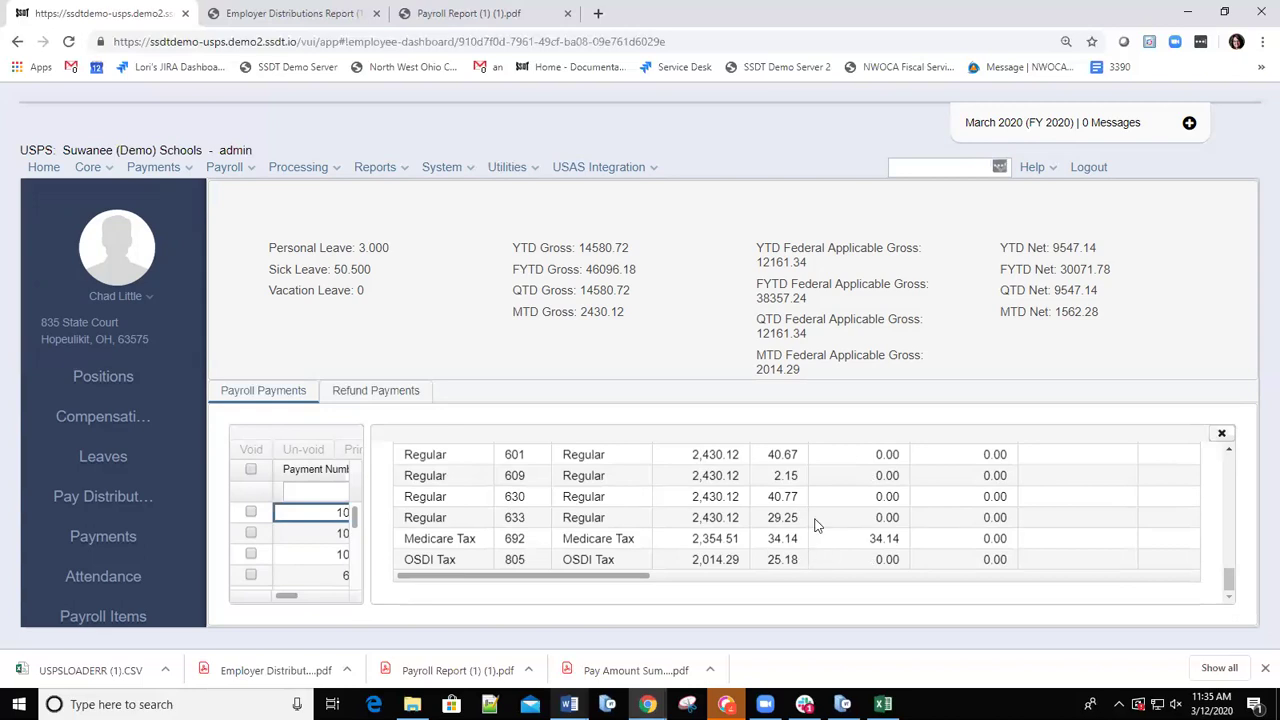
scroll(815, 525, "up", 2)
scroll(703, 516, "up", 3)
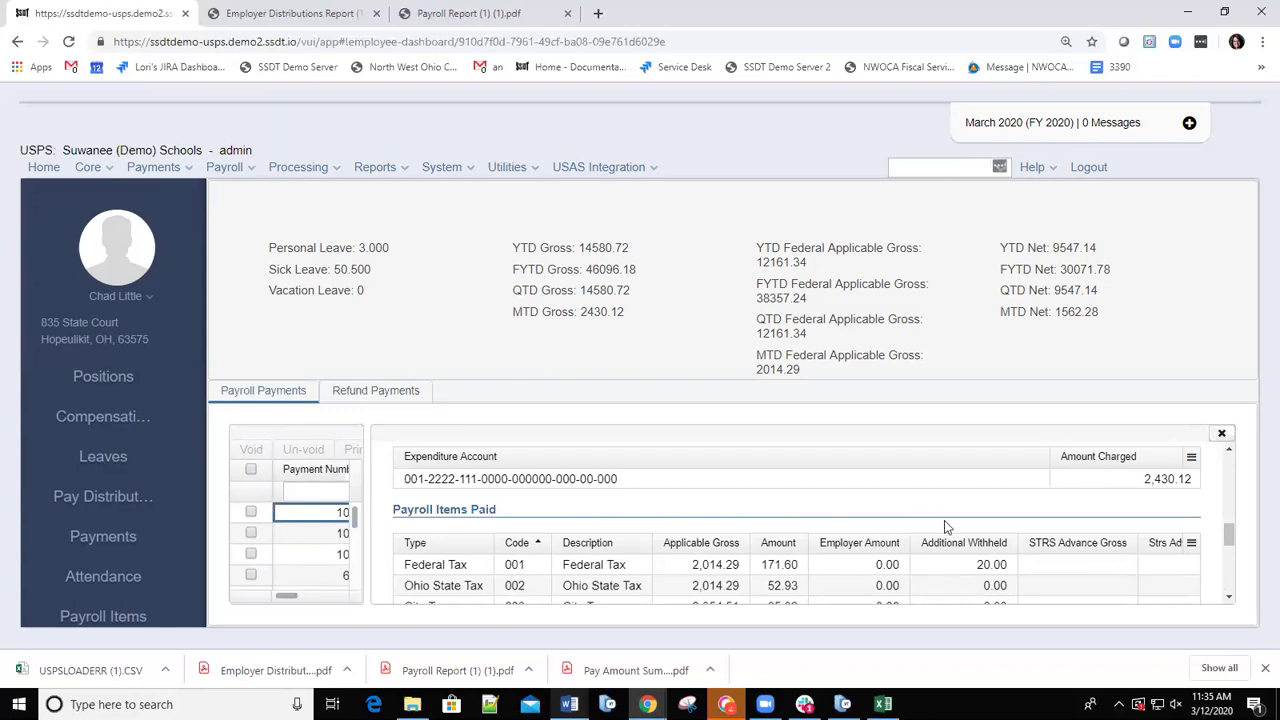
scroll(955, 545, "down", 1)
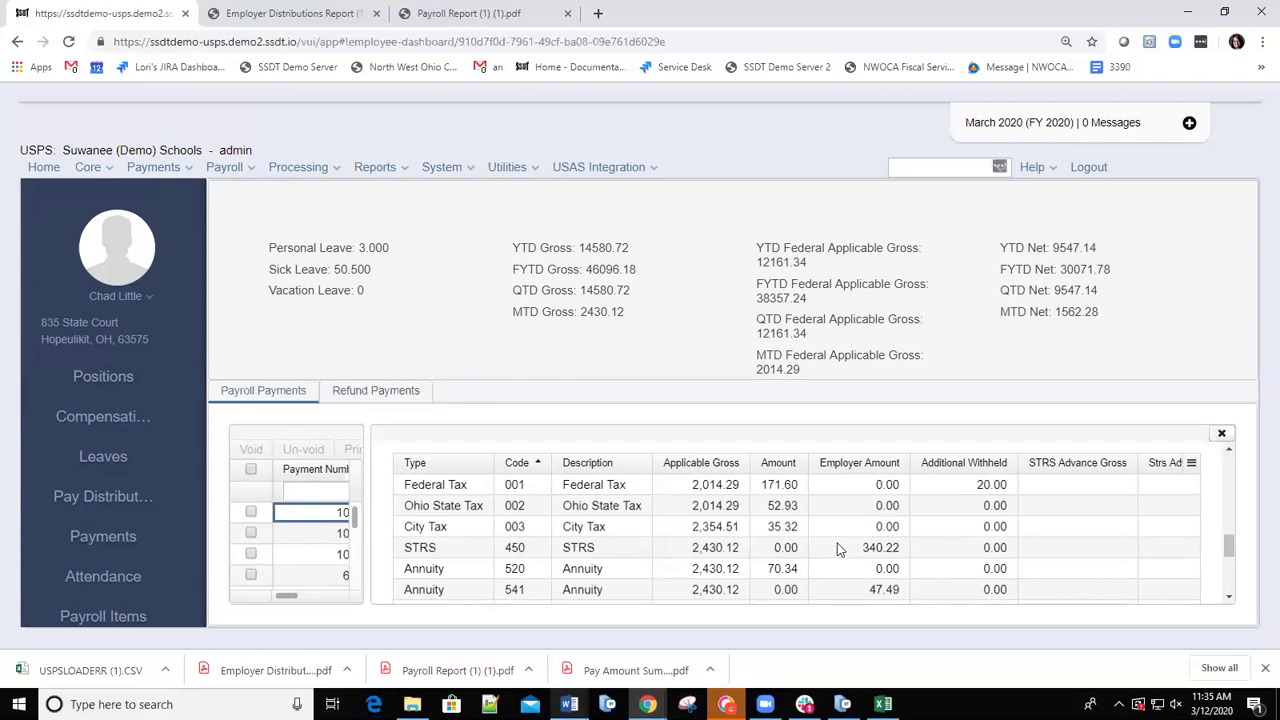
scroll(835, 550, "down", 1)
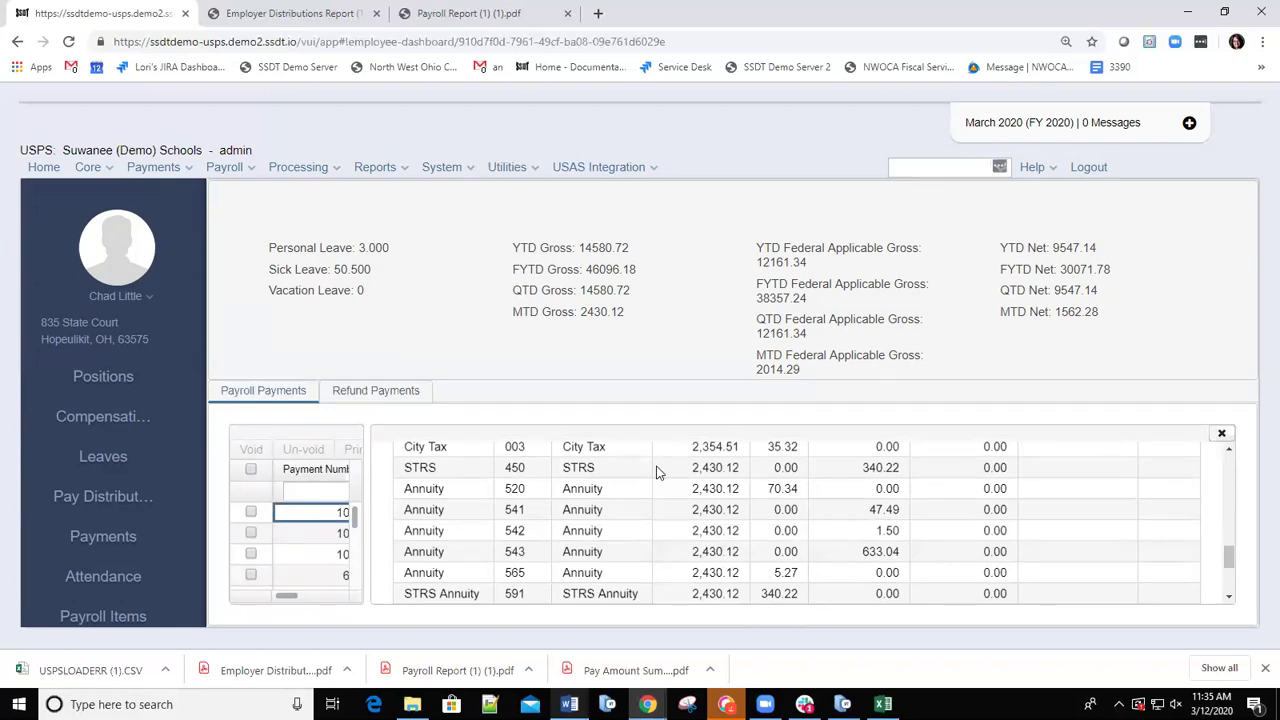
Reopen the Tax Estimator and pick the employee from the last-name search results.
left_click(532, 168)
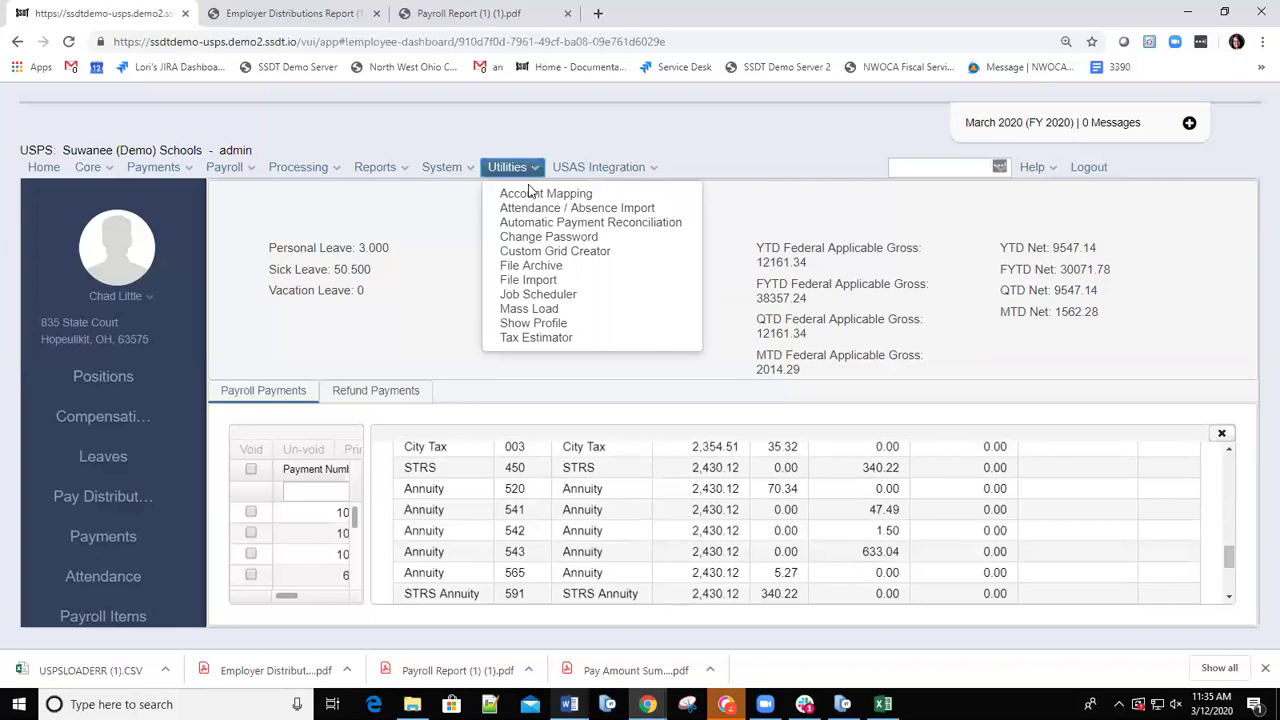
left_click(530, 337)
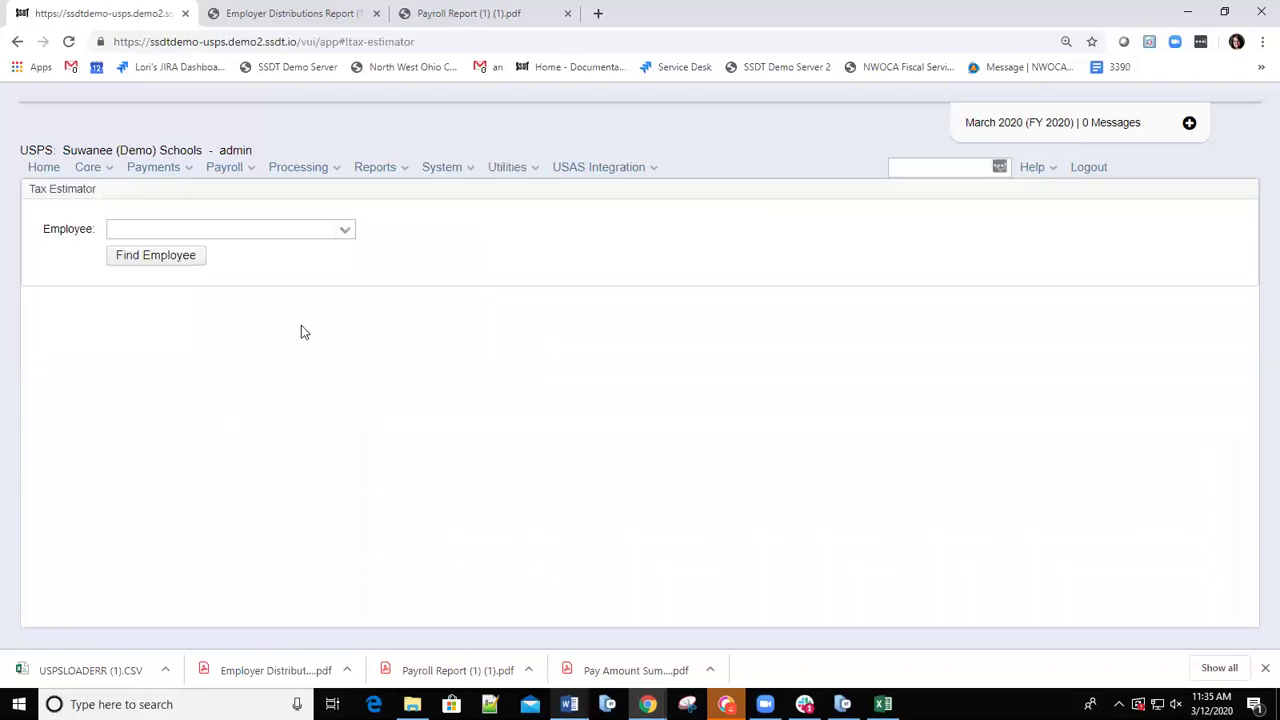
left_click(209, 226)
type("little")
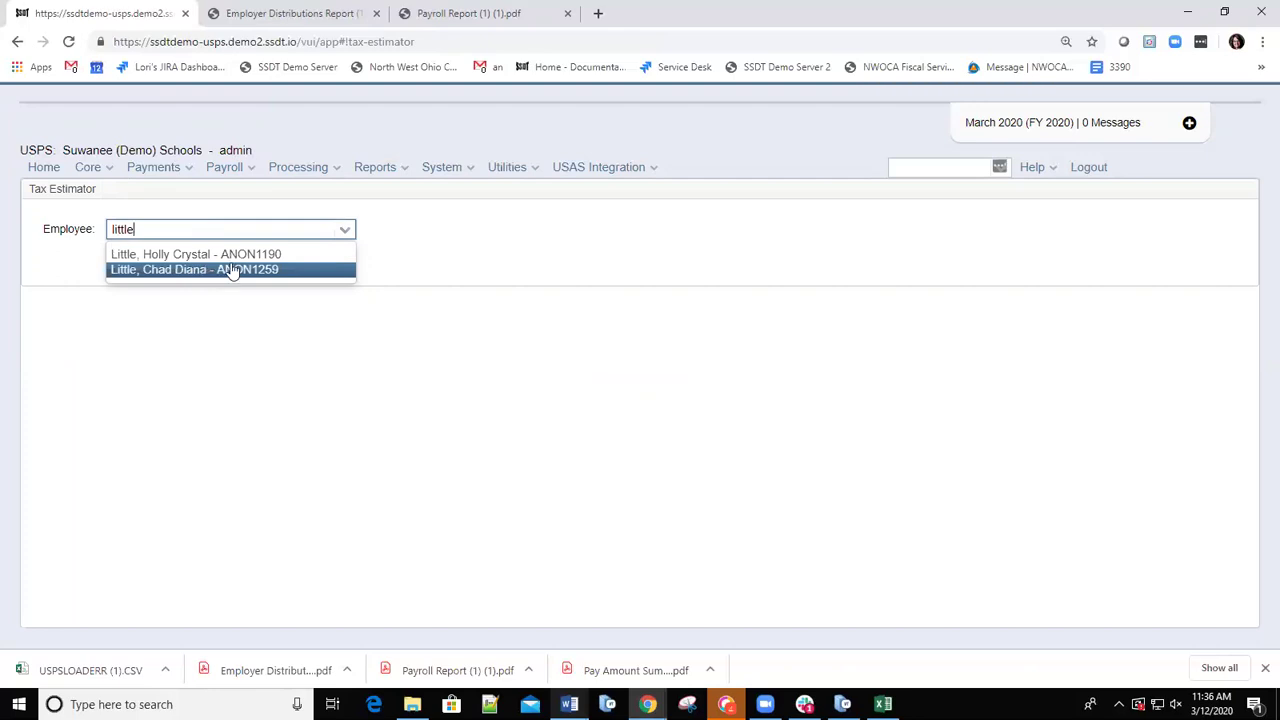
left_click(183, 270)
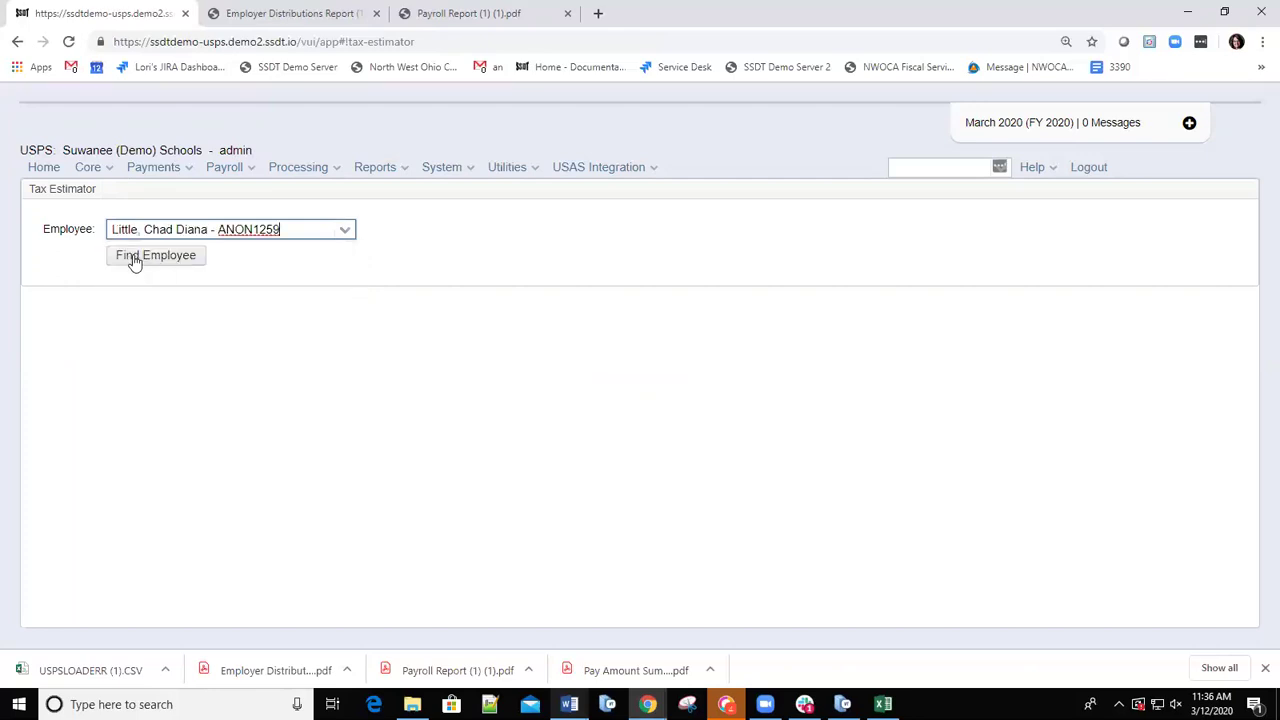
Select the Supervisor compensation and fill the estimator, giving gross pay 2430.12.
left_click(138, 263)
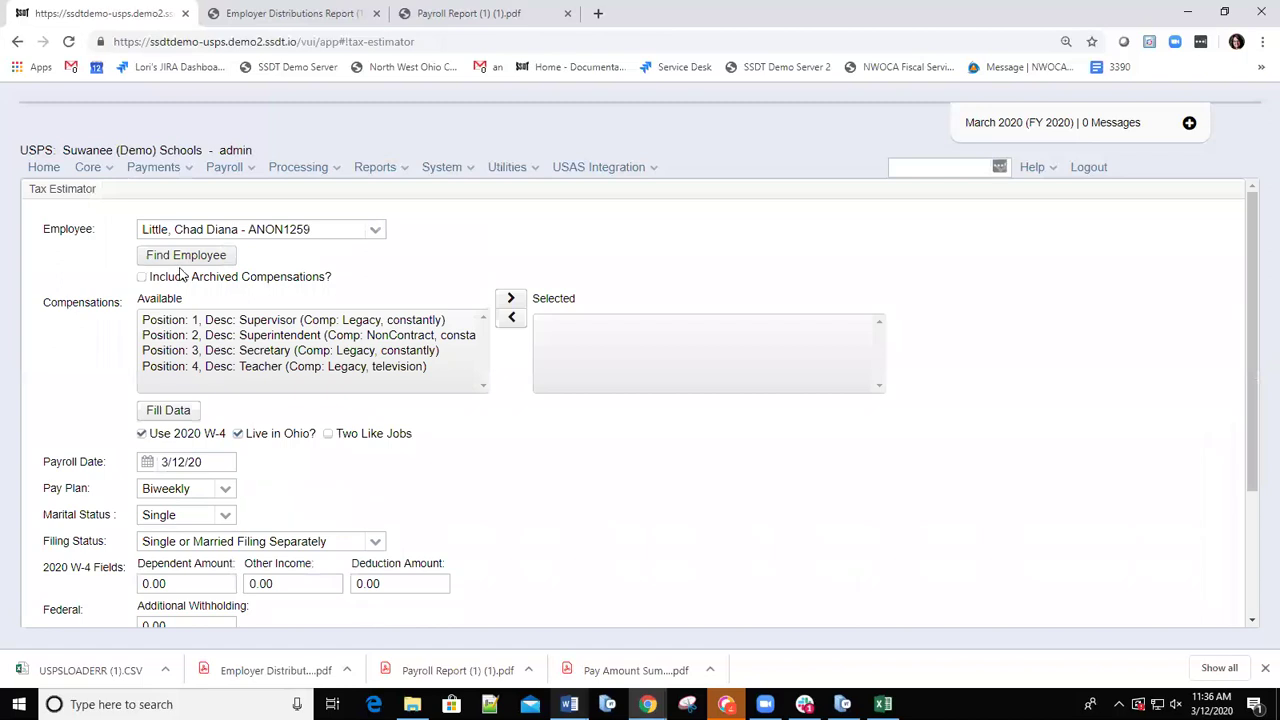
double_click(256, 322)
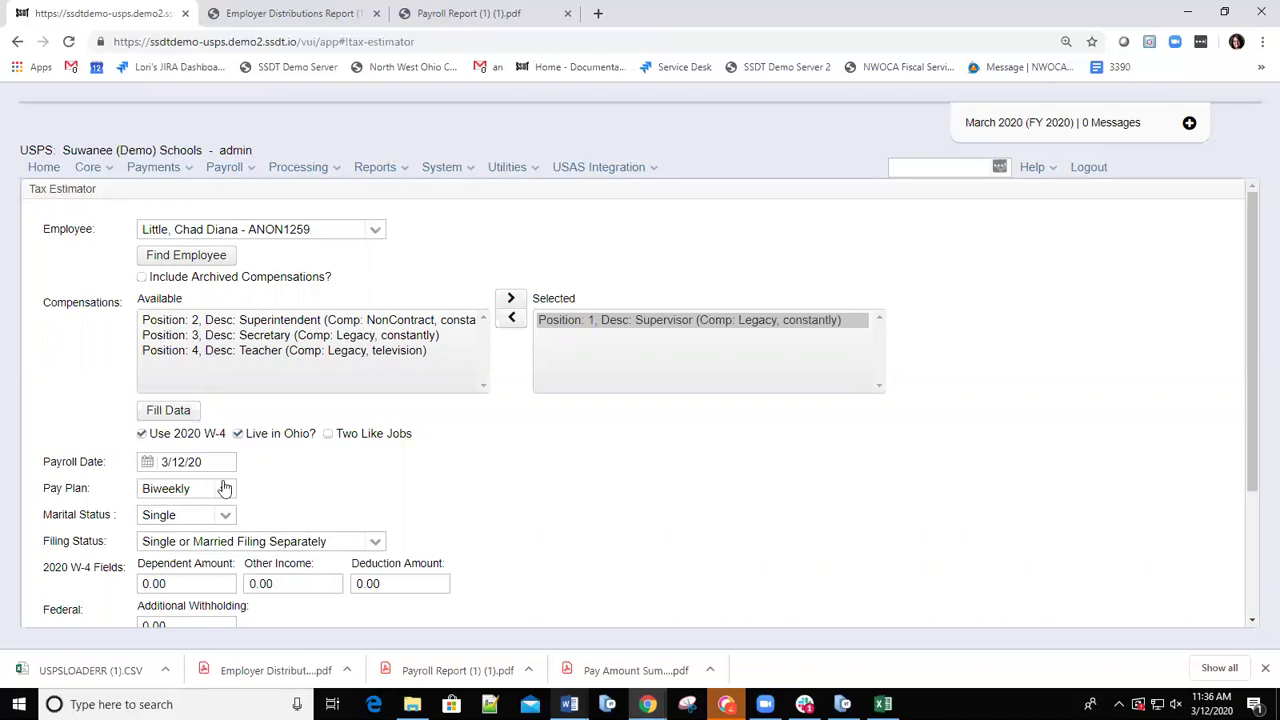
scroll(224, 470, "down", 1)
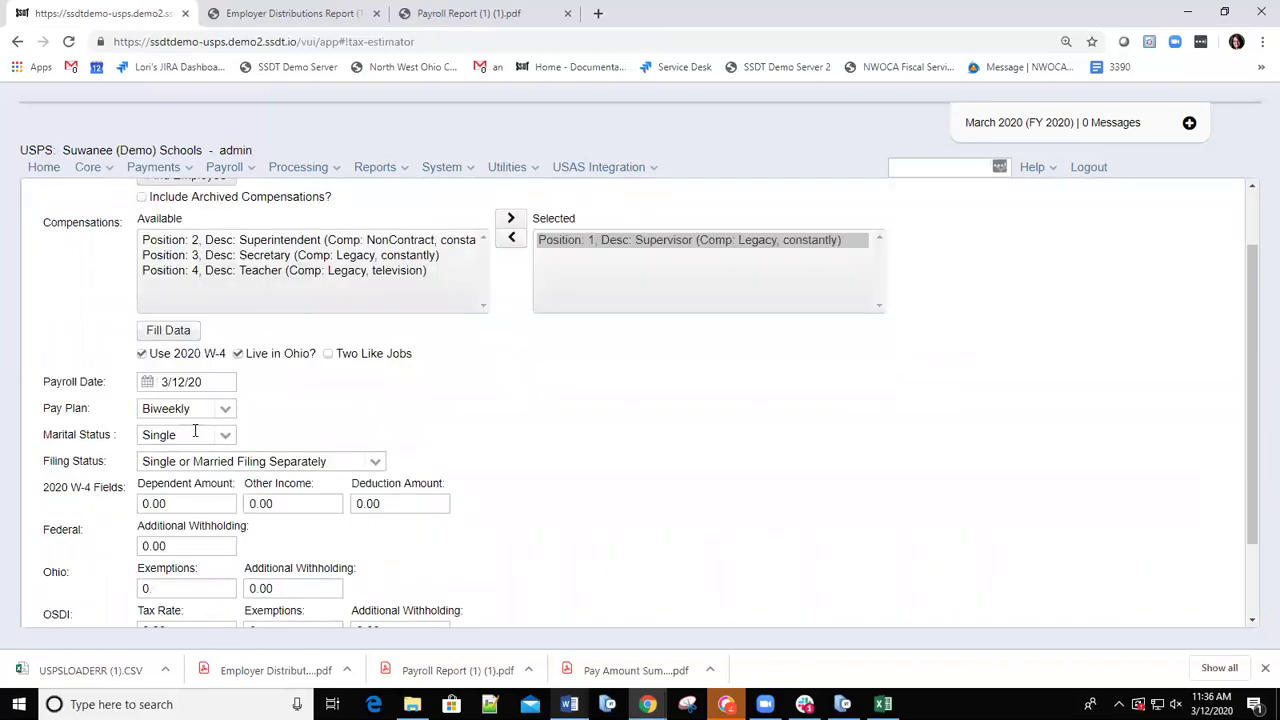
left_click(168, 335)
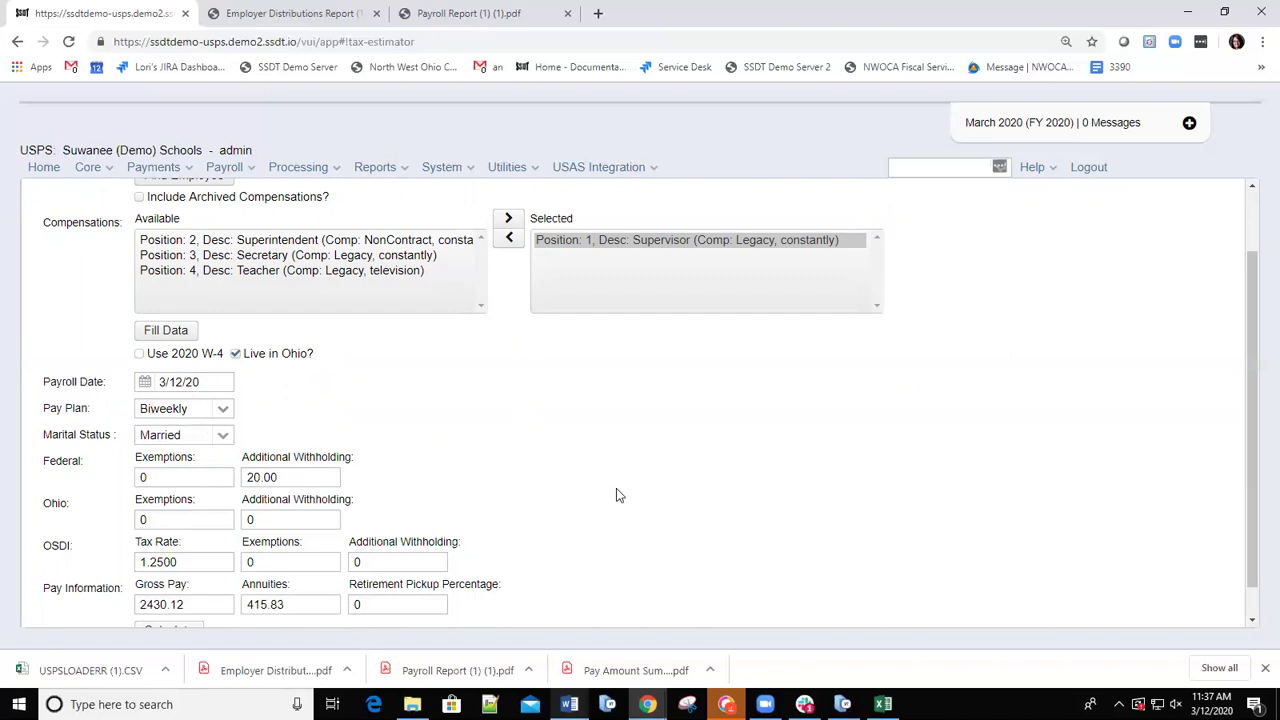
Calculate the Supervisor estimate's withholding: Federal 191.60, Ohio 52.93, School District 25.18.
scroll(609, 489, "down", 1)
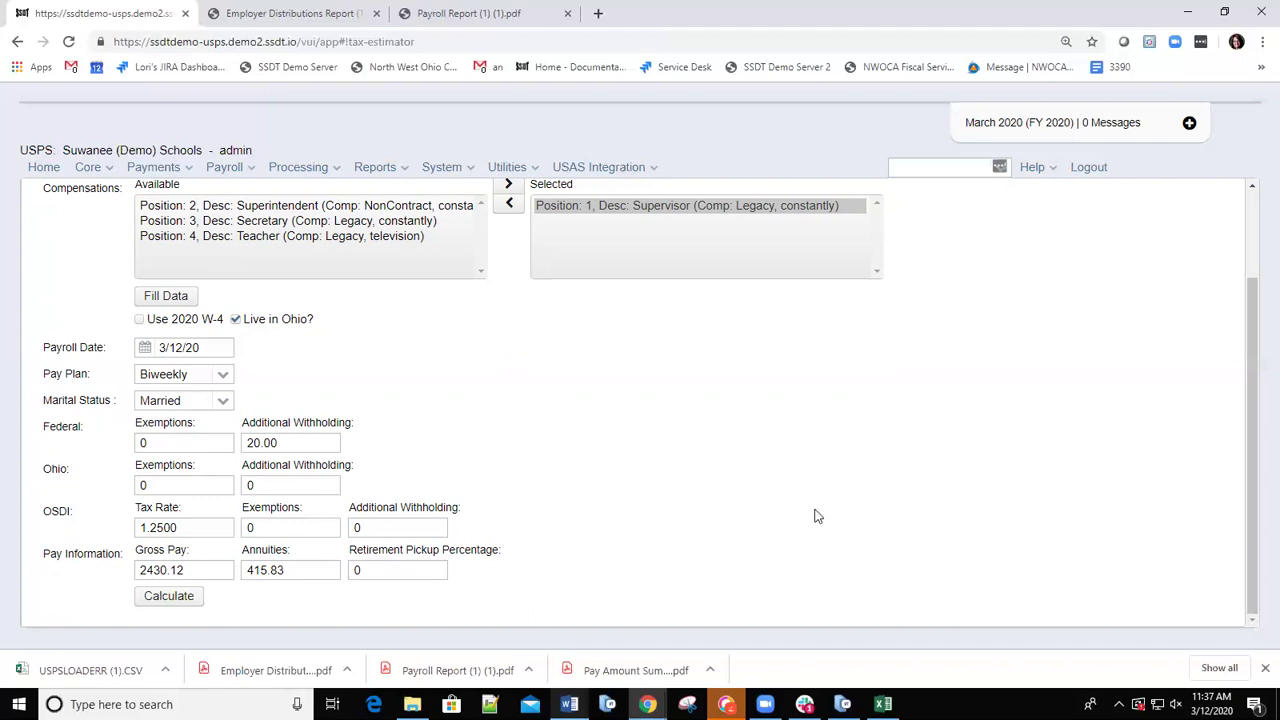
left_click(169, 597)
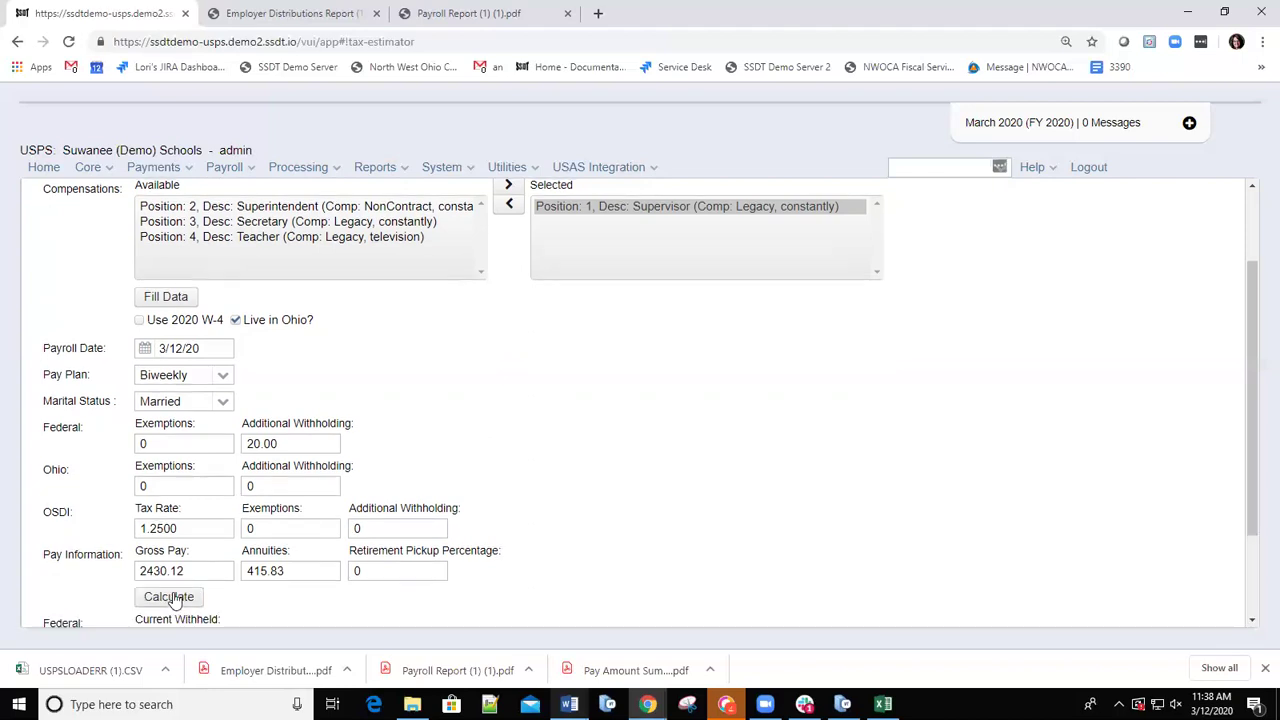
scroll(870, 435, "down", 1)
scroll(870, 445, "down", 1)
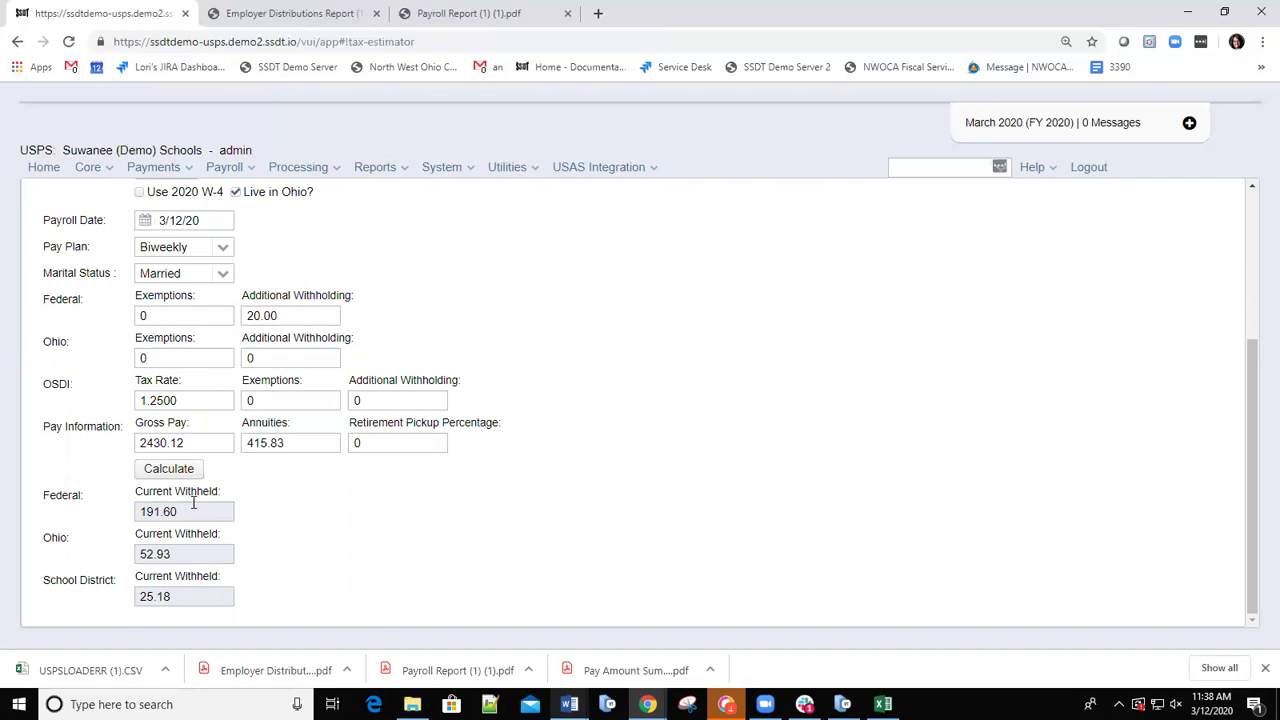
mouse_move(569, 704)
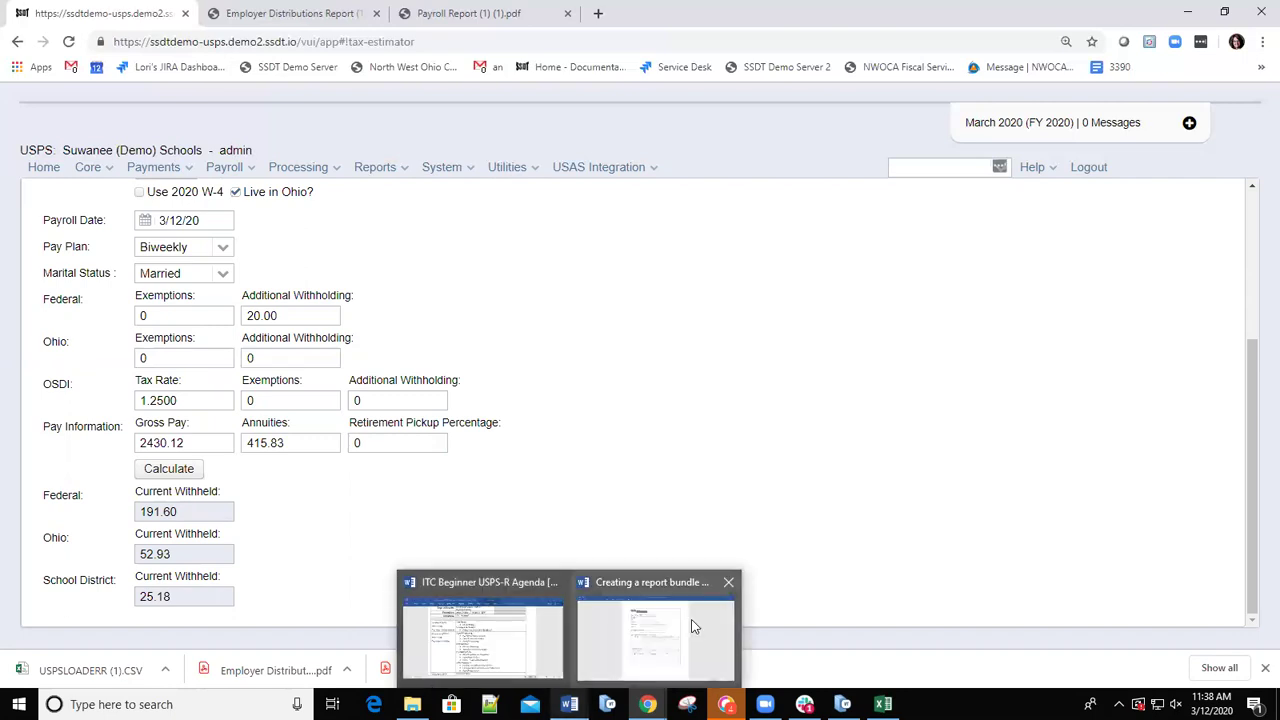
mouse_move(695, 627)
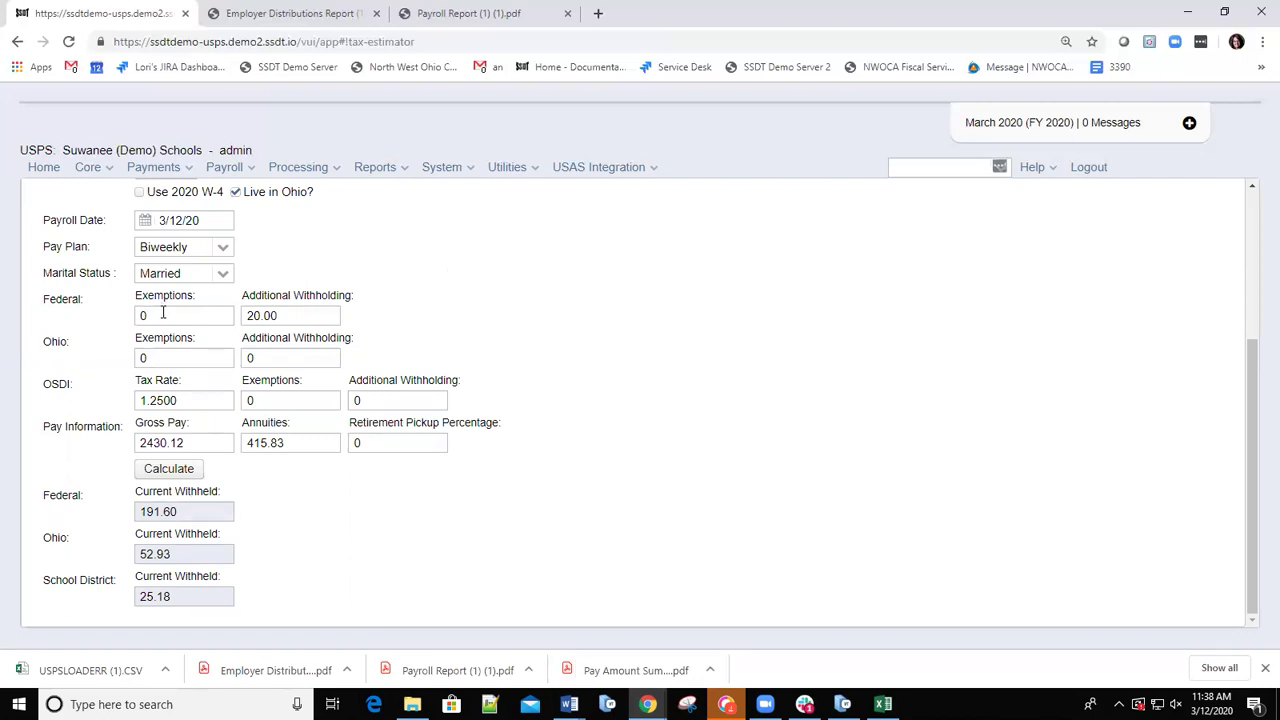
Enter 1 Federal and 1 Ohio exemption and recalculate, giving Federal 171.75 and Ohio 52.02.
left_click(161, 314)
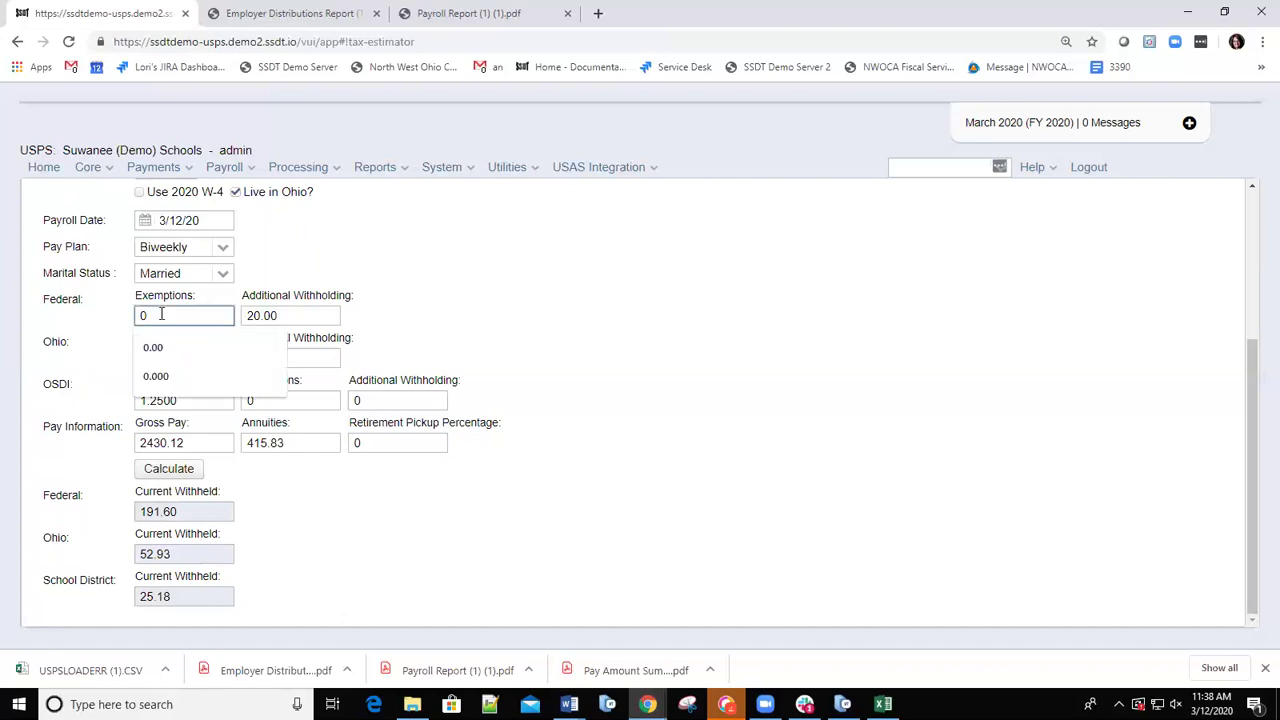
key("BackSpace")
type("1")
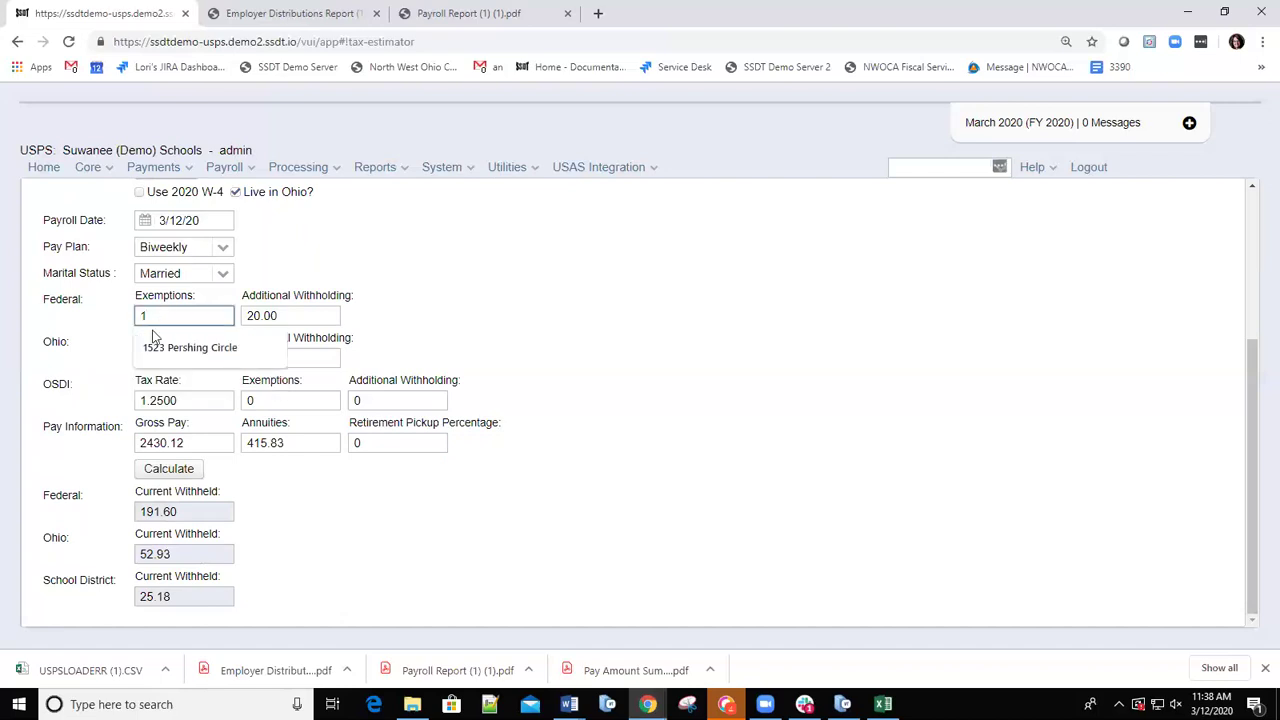
left_click(694, 414)
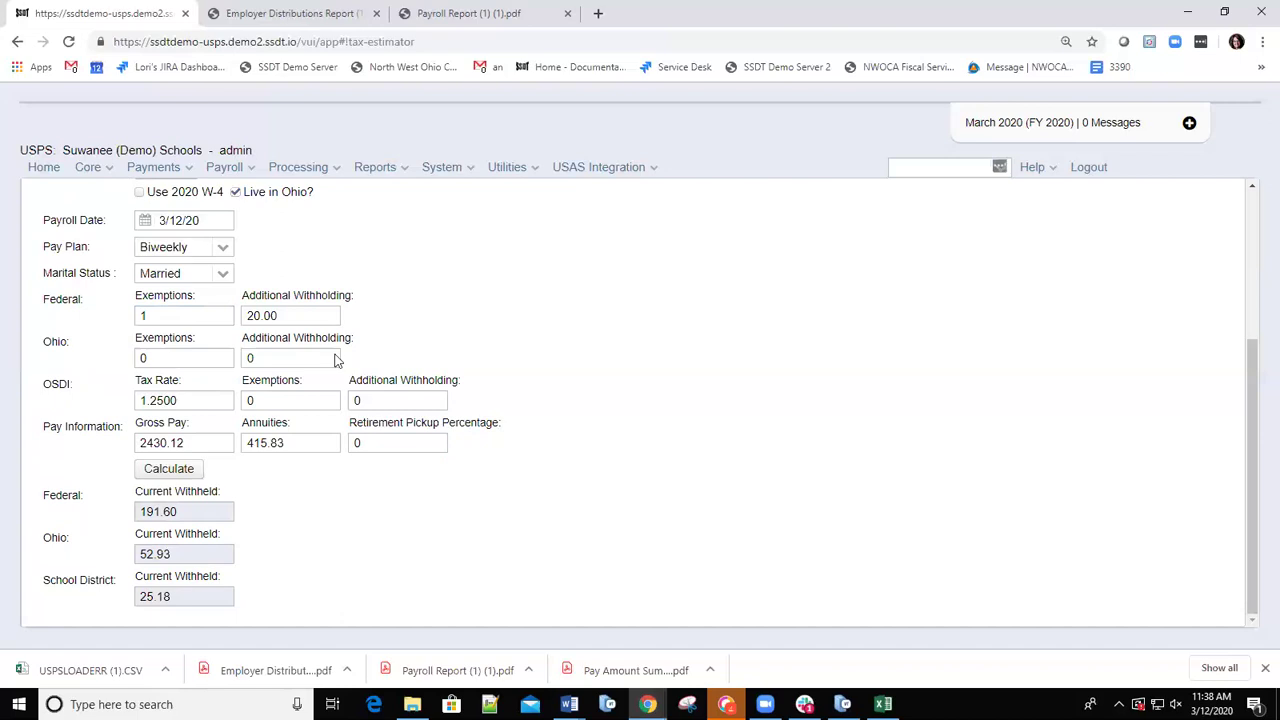
left_click(152, 358)
key("BackSpace")
type("1")
left_click(666, 403)
left_click(167, 473)
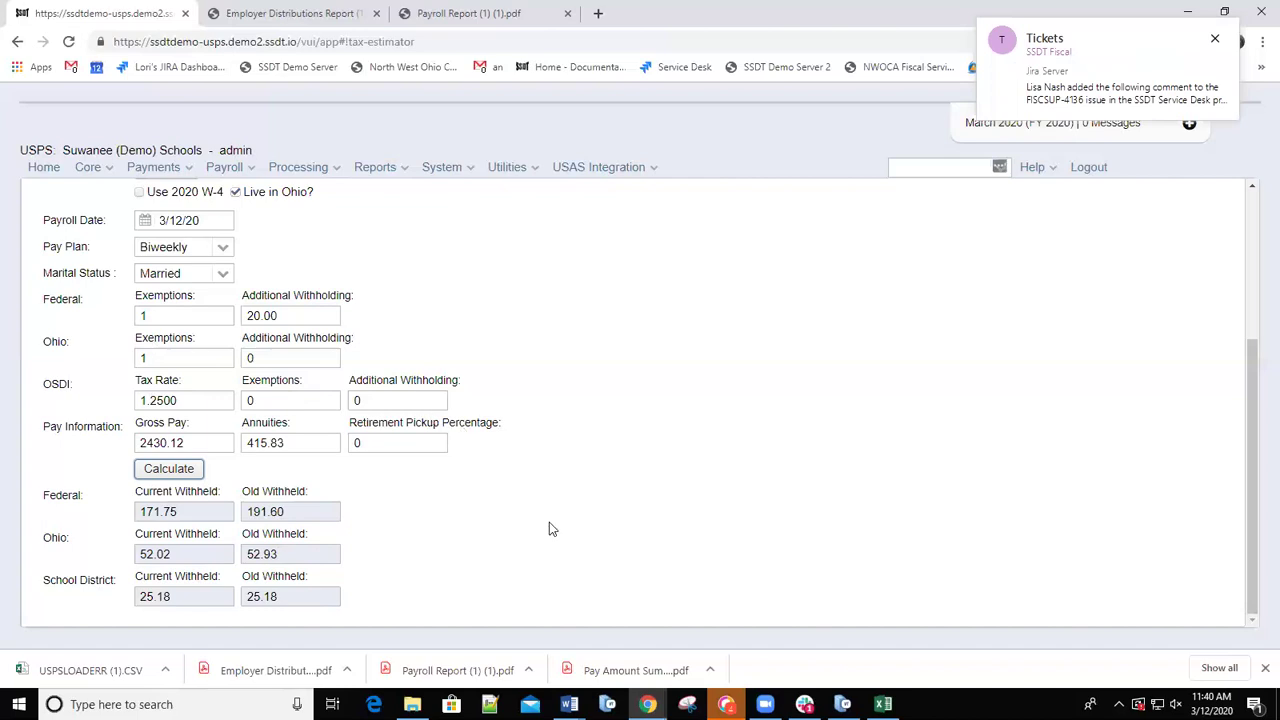
Replace both Federal and Ohio exemptions with 2 and recalculate to Federal 151.91, Ohio 51.12.
double_click(144, 313)
type("2")
double_click(155, 357)
type("2")
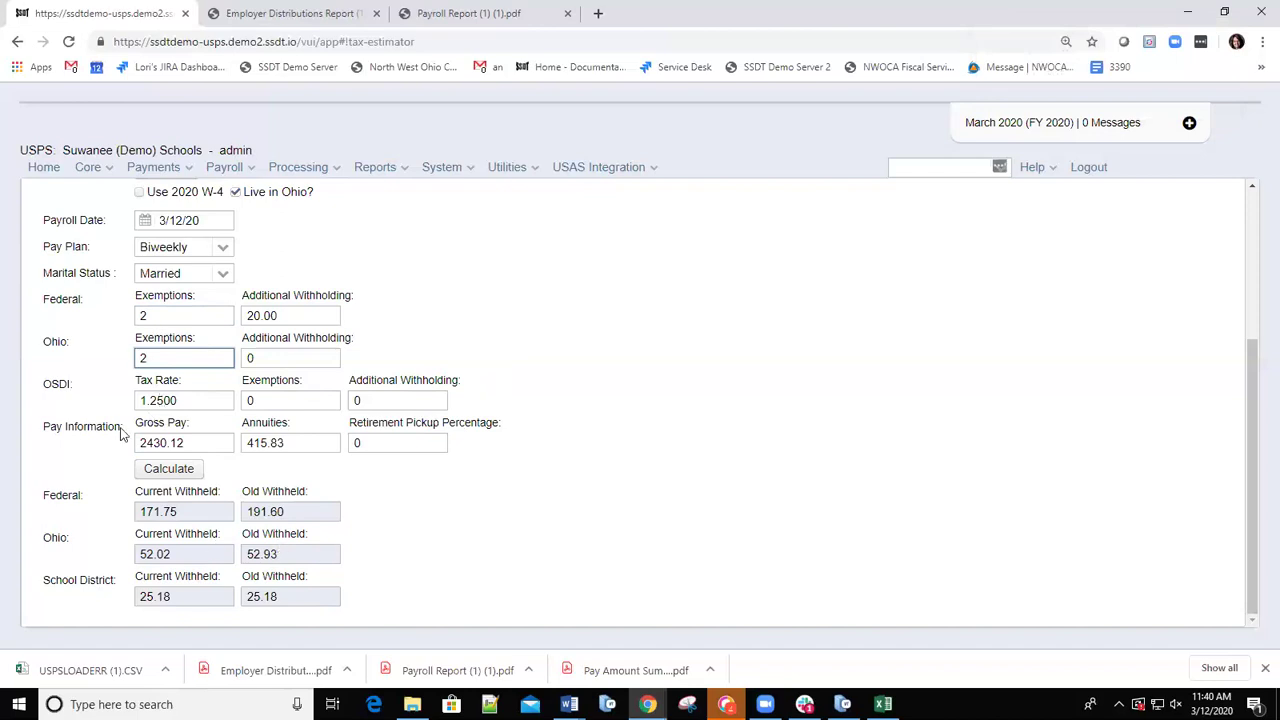
left_click(160, 470)
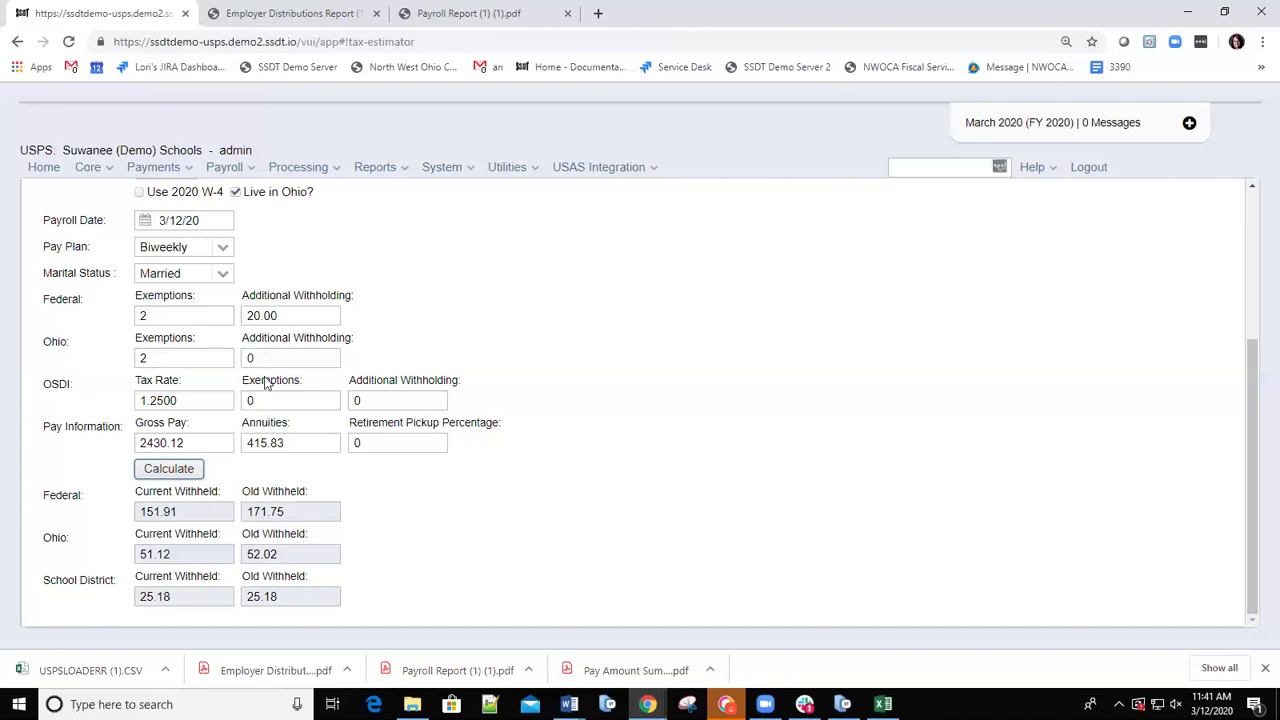
Replace both Federal and Ohio exemptions with 3 and recalculate to Federal 132.06, Ohio 50.22.
left_click(155, 315)
key("BackSpace")
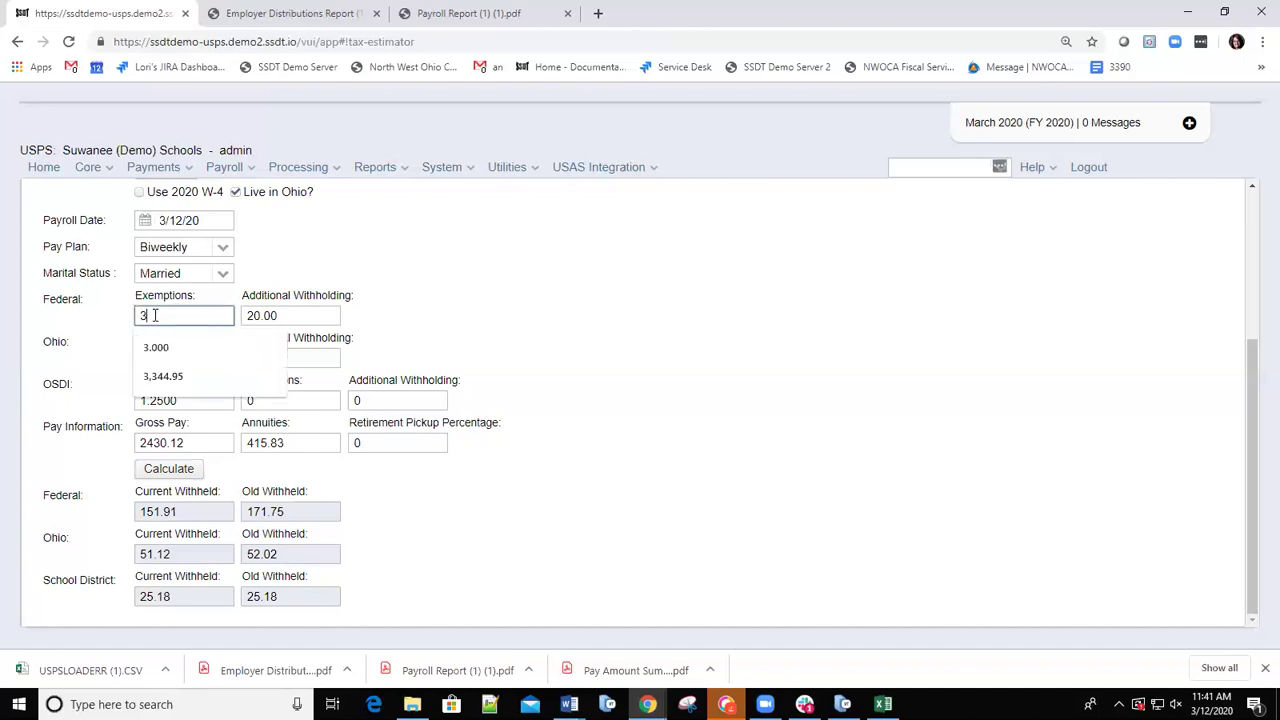
key("Down")
type("3")
left_click(704, 376)
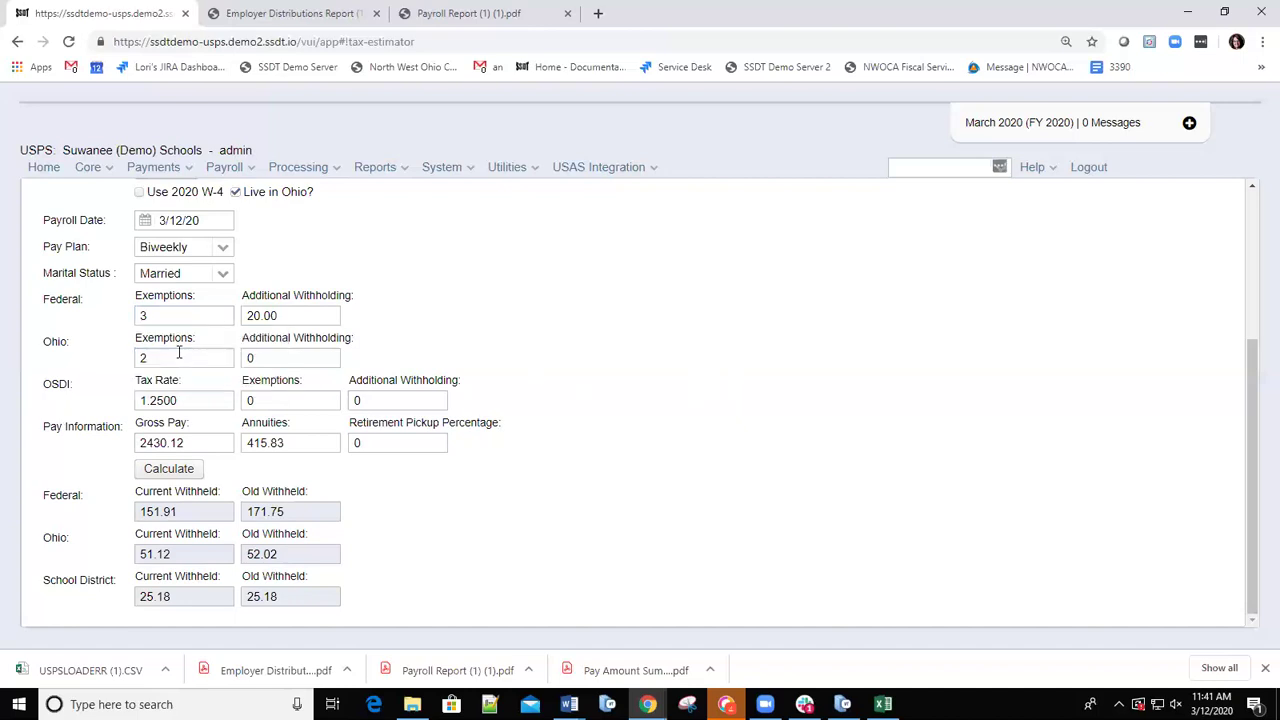
double_click(157, 357)
type("3")
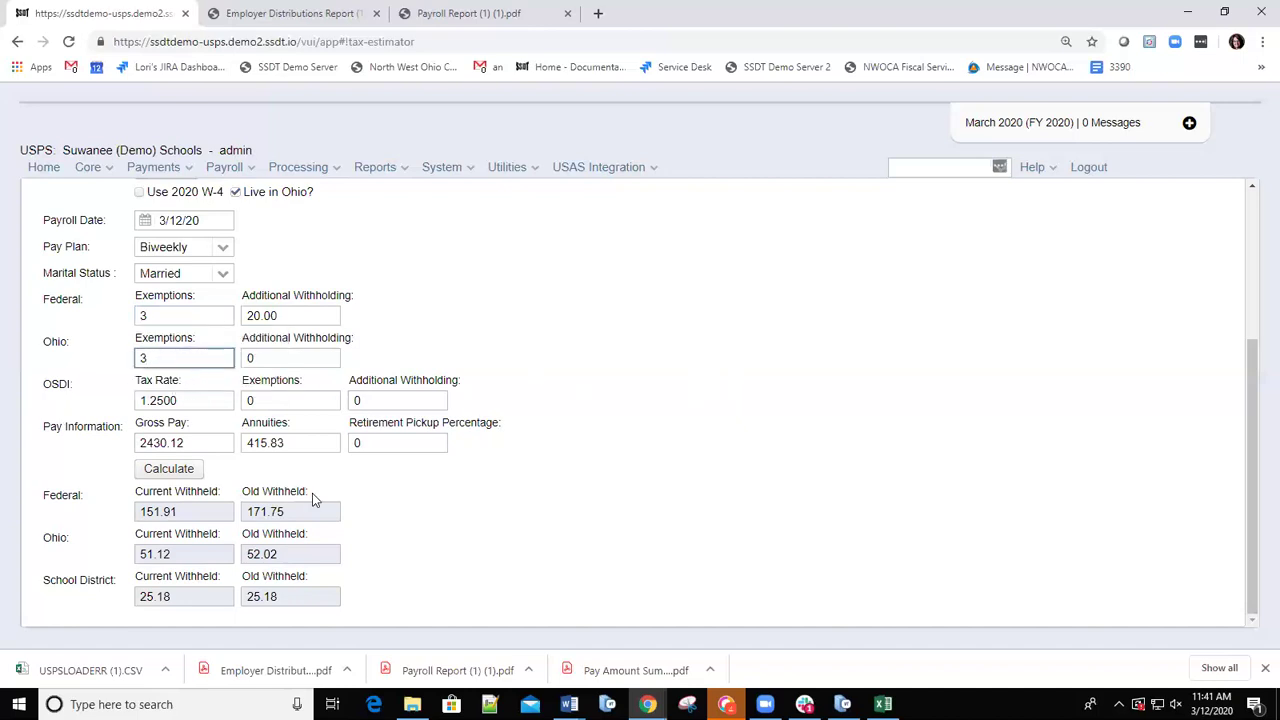
left_click(166, 472)
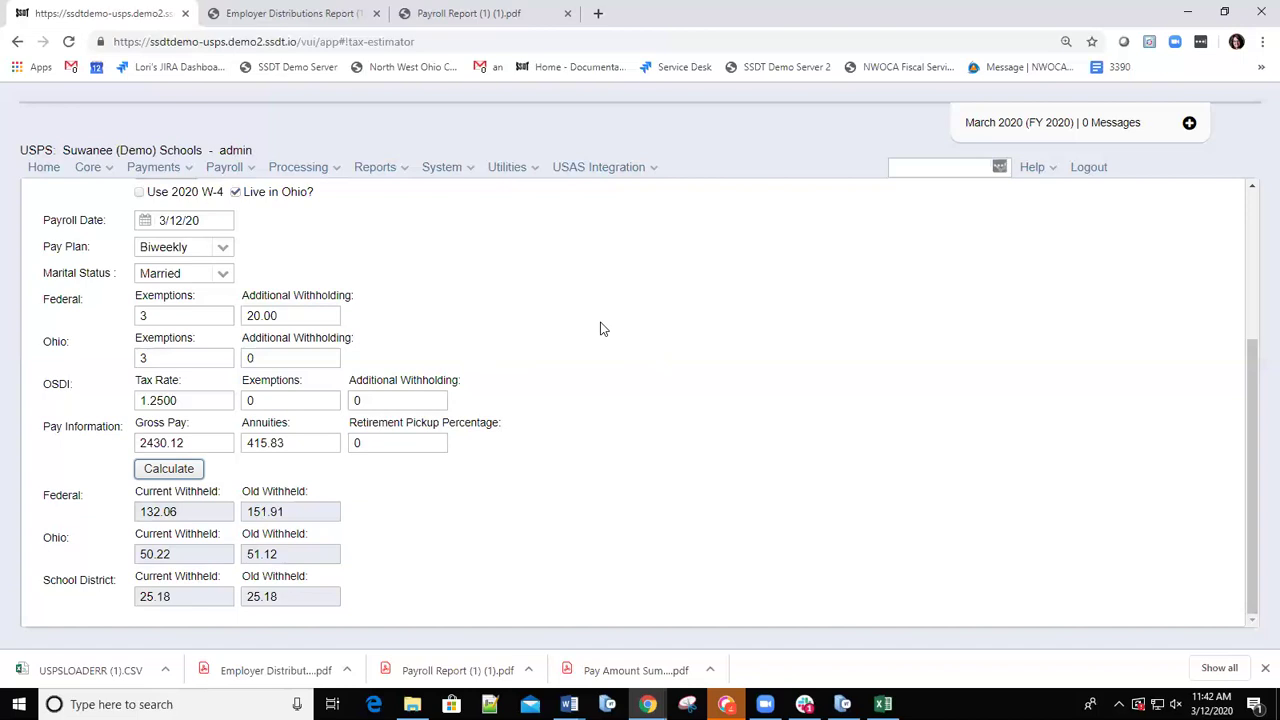
left_click(530, 170)
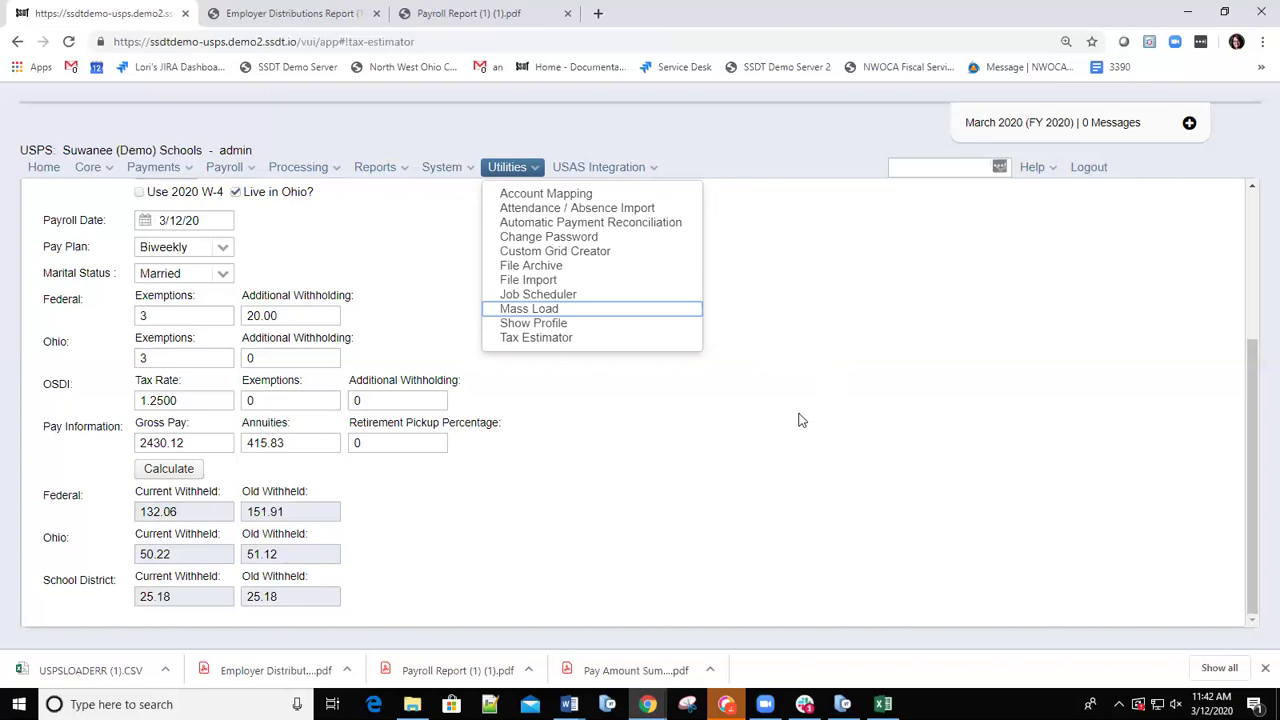
left_click(800, 418)
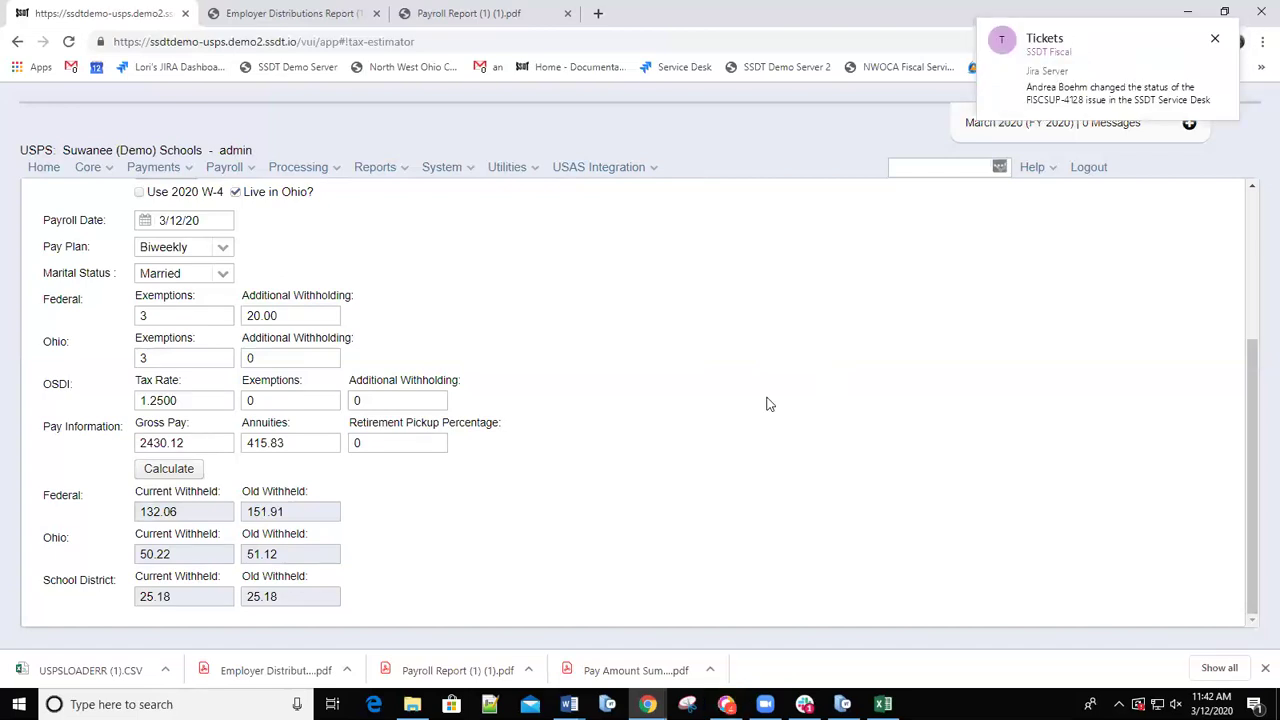
left_click(525, 170)
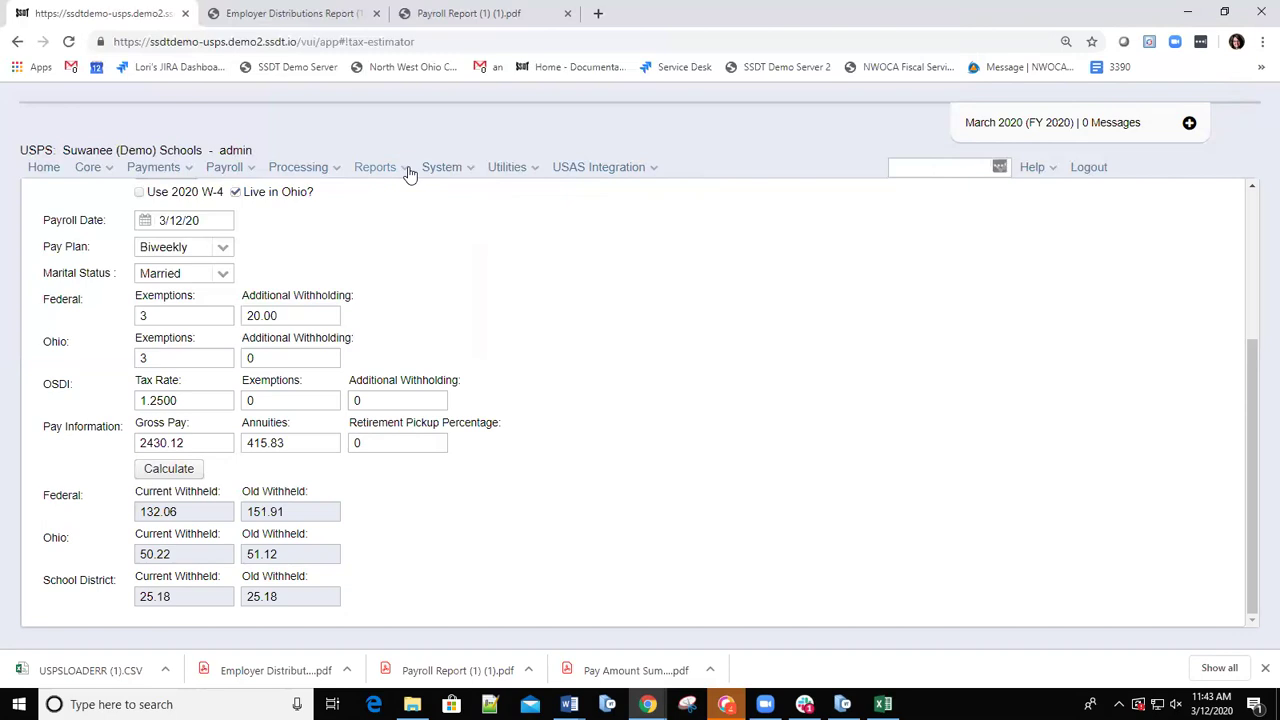
Go to the Report Bundle Manager and scroll to bundles like Payroll Posted Report Archive.
left_click(409, 172)
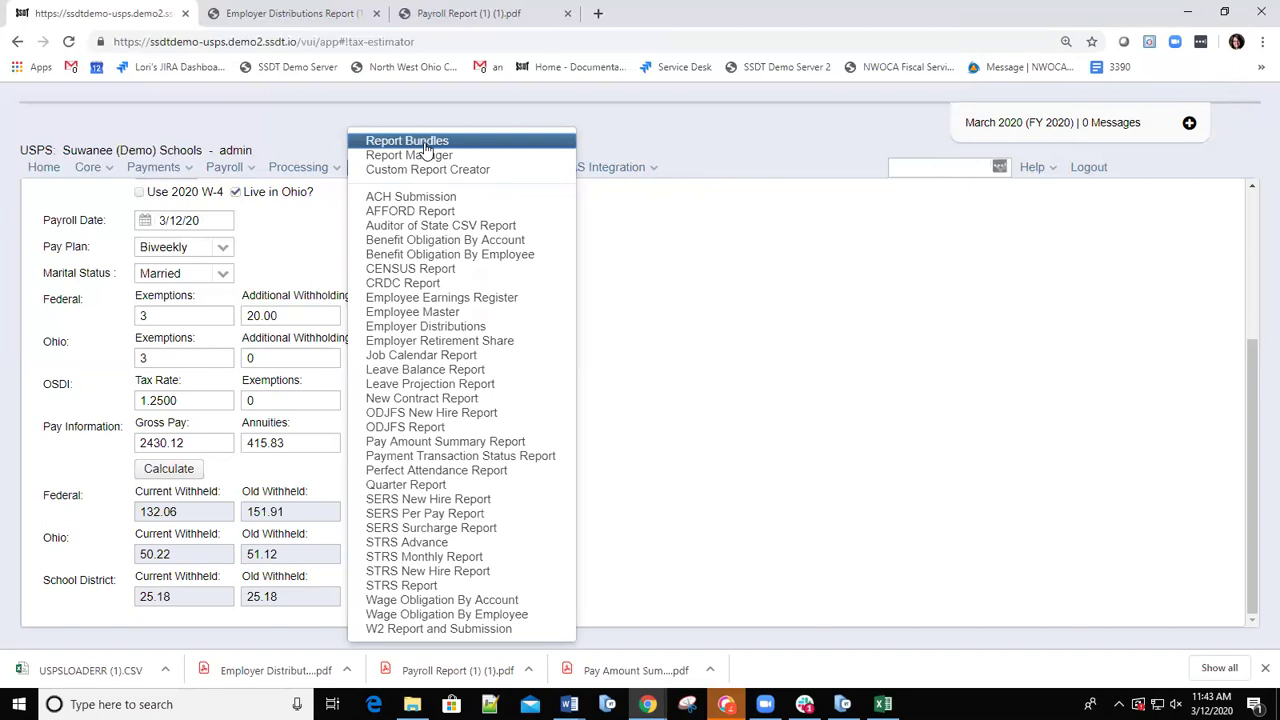
left_click(424, 145)
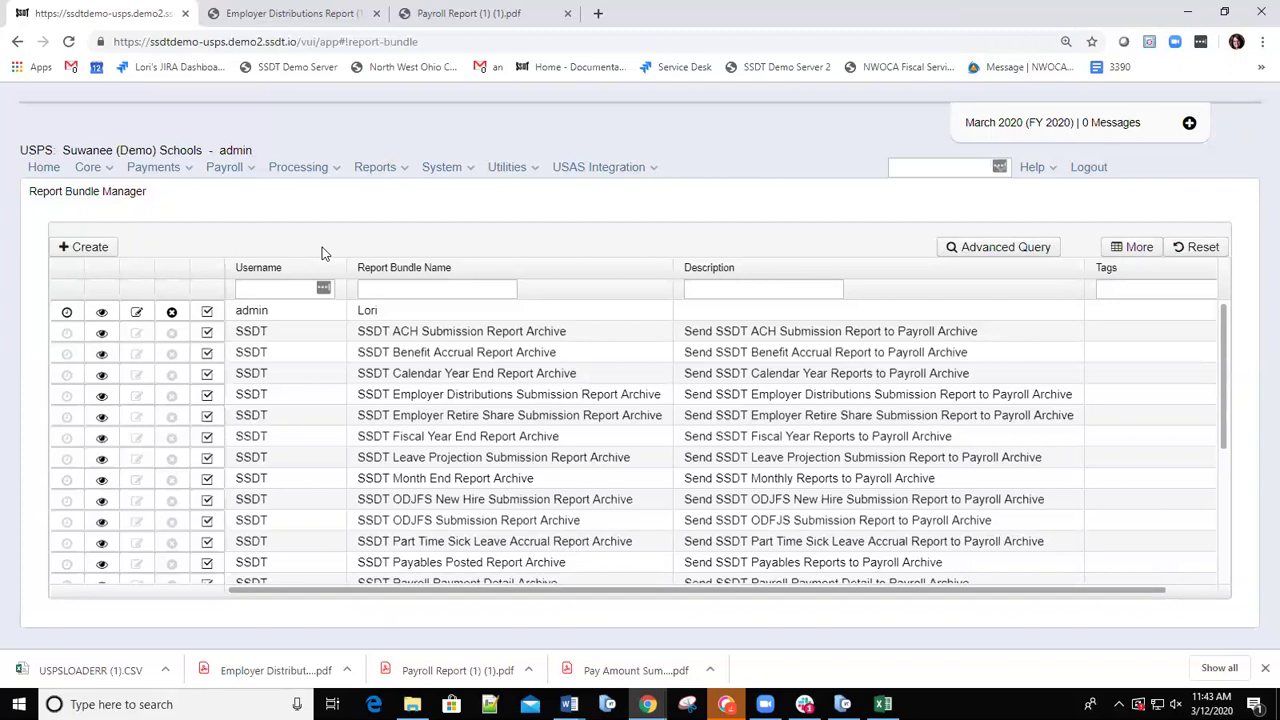
left_click(400, 175)
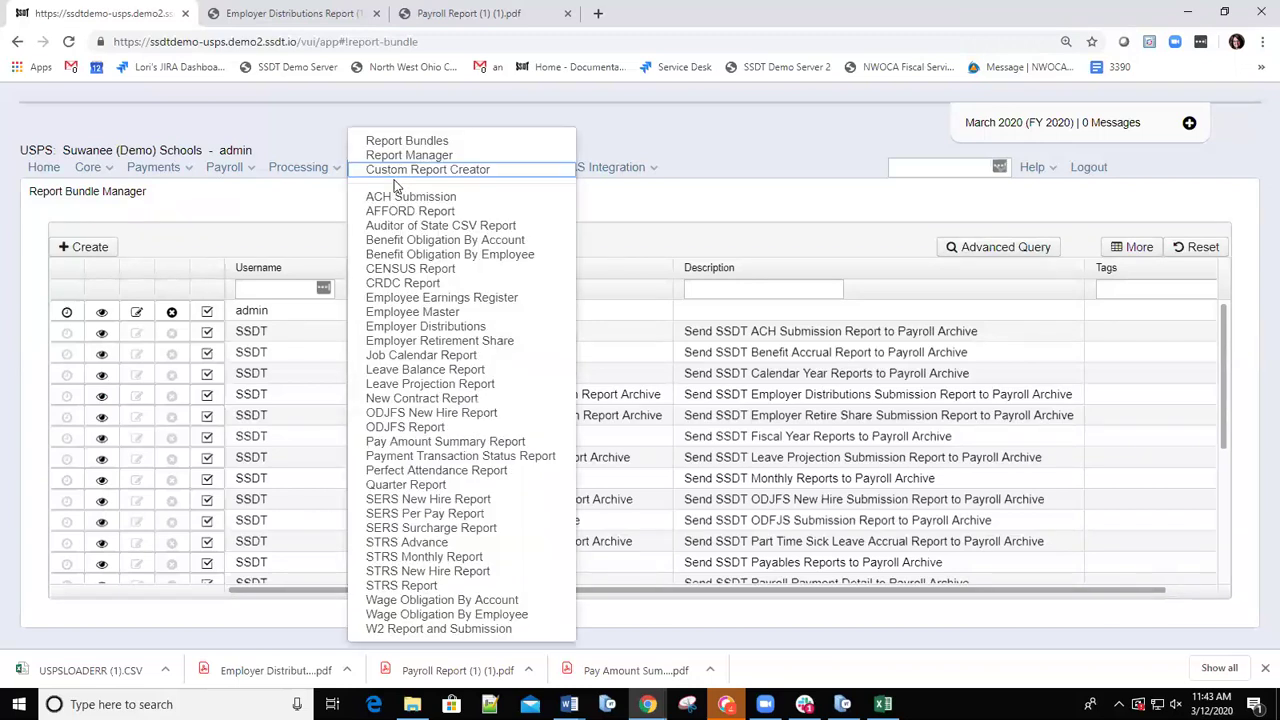
left_click(278, 225)
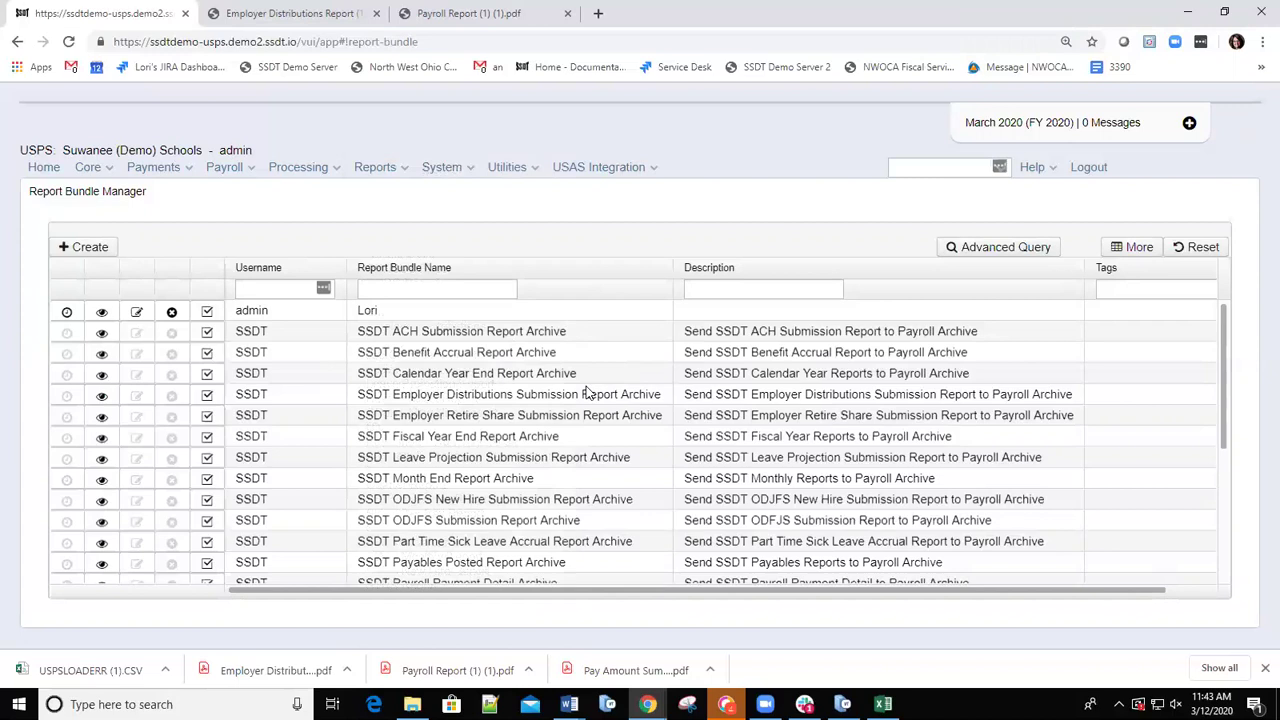
scroll(629, 414, "down", 2)
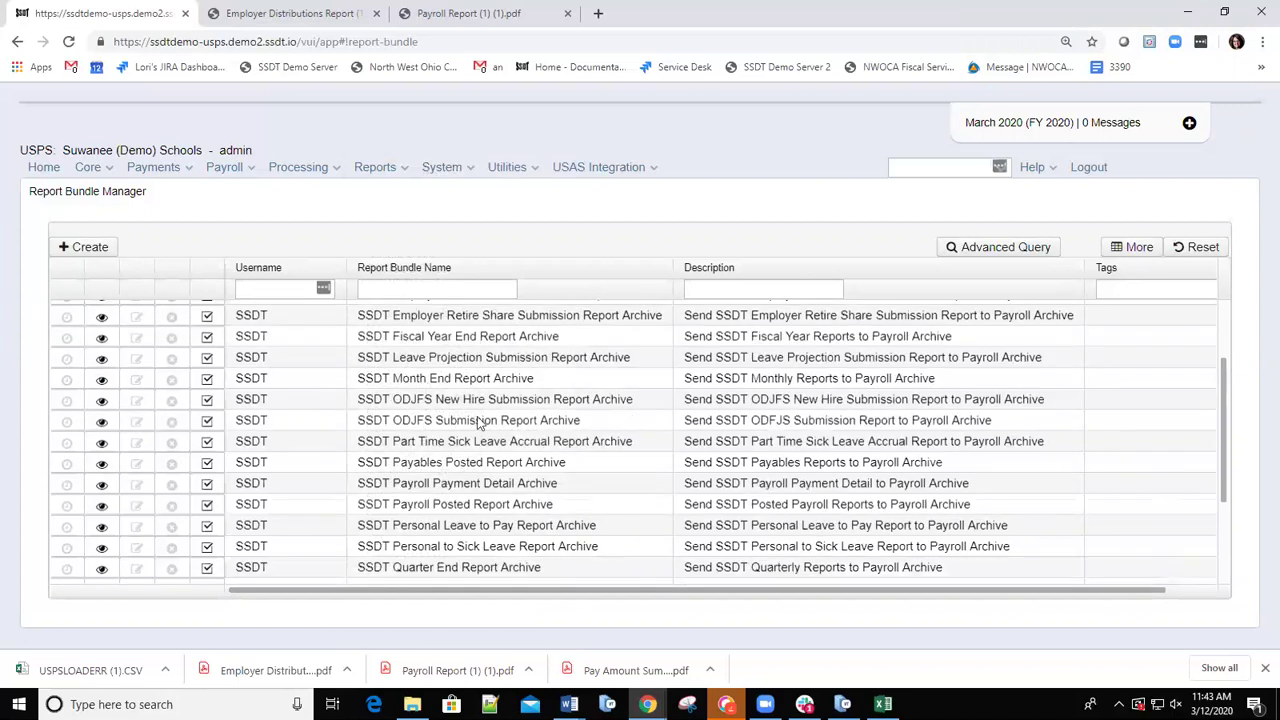
scroll(470, 420, "down", 3)
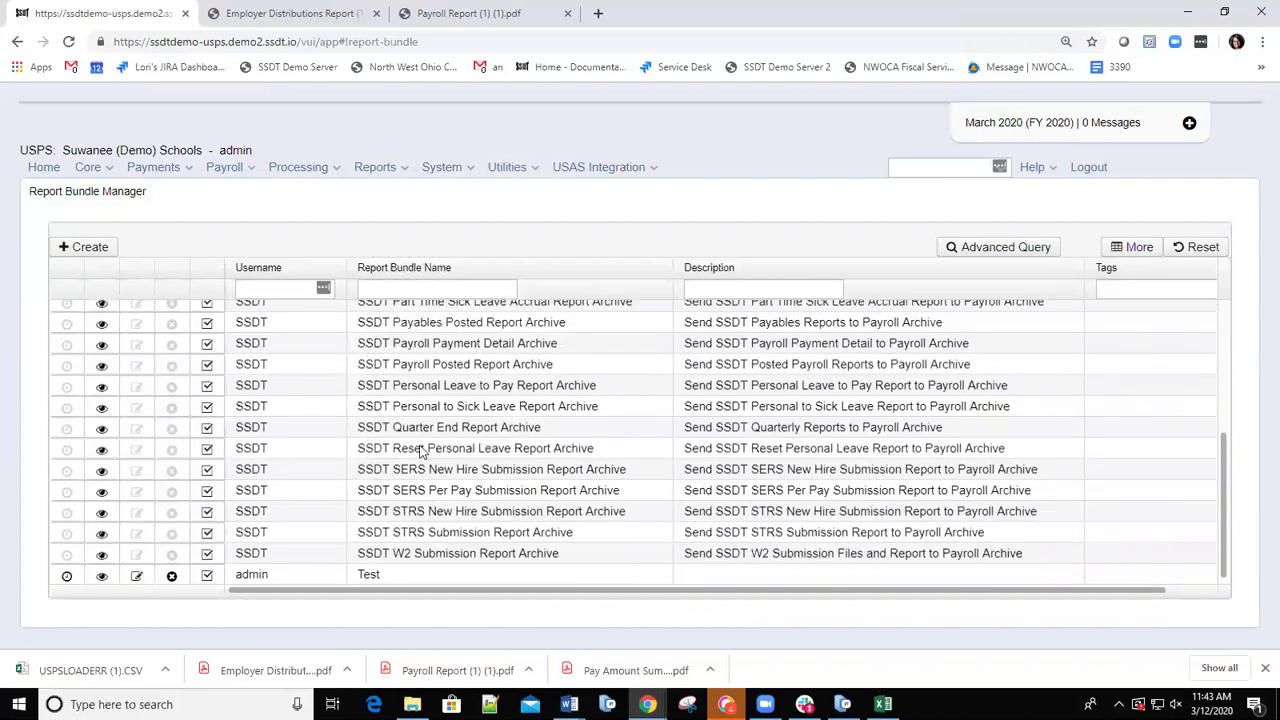
scroll(415, 430, "up", 5)
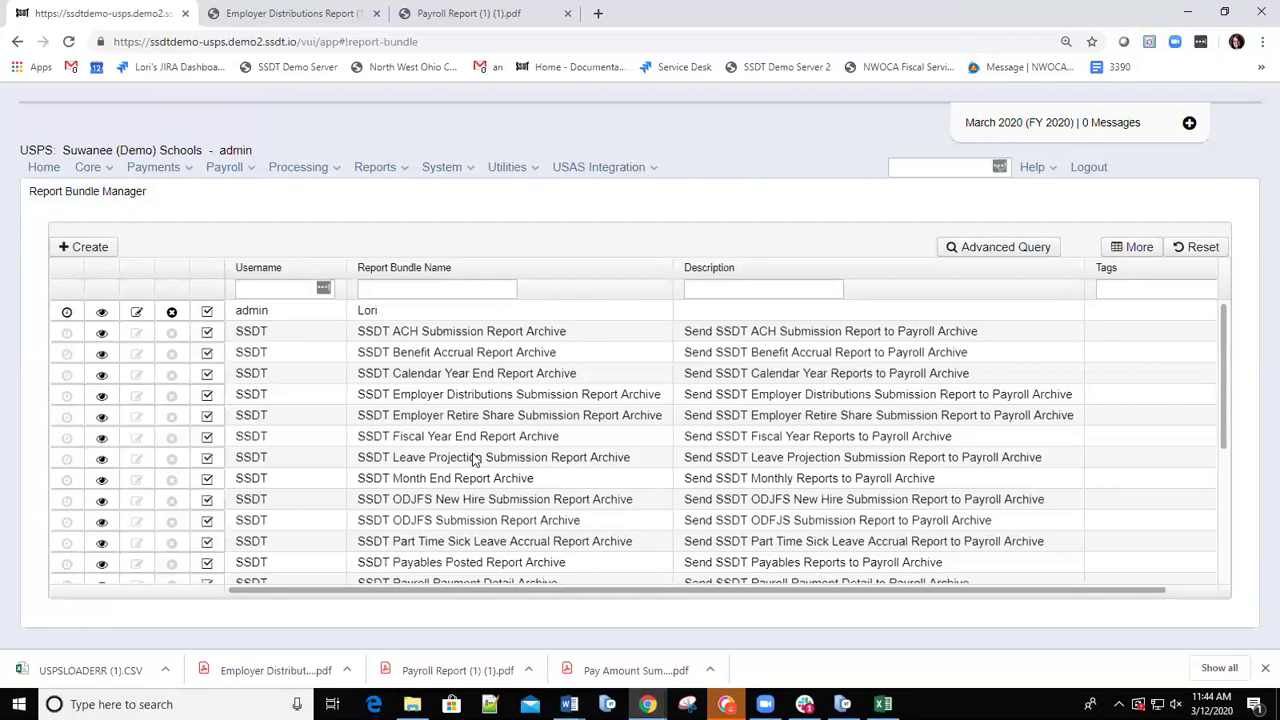
scroll(462, 537, "down", 3)
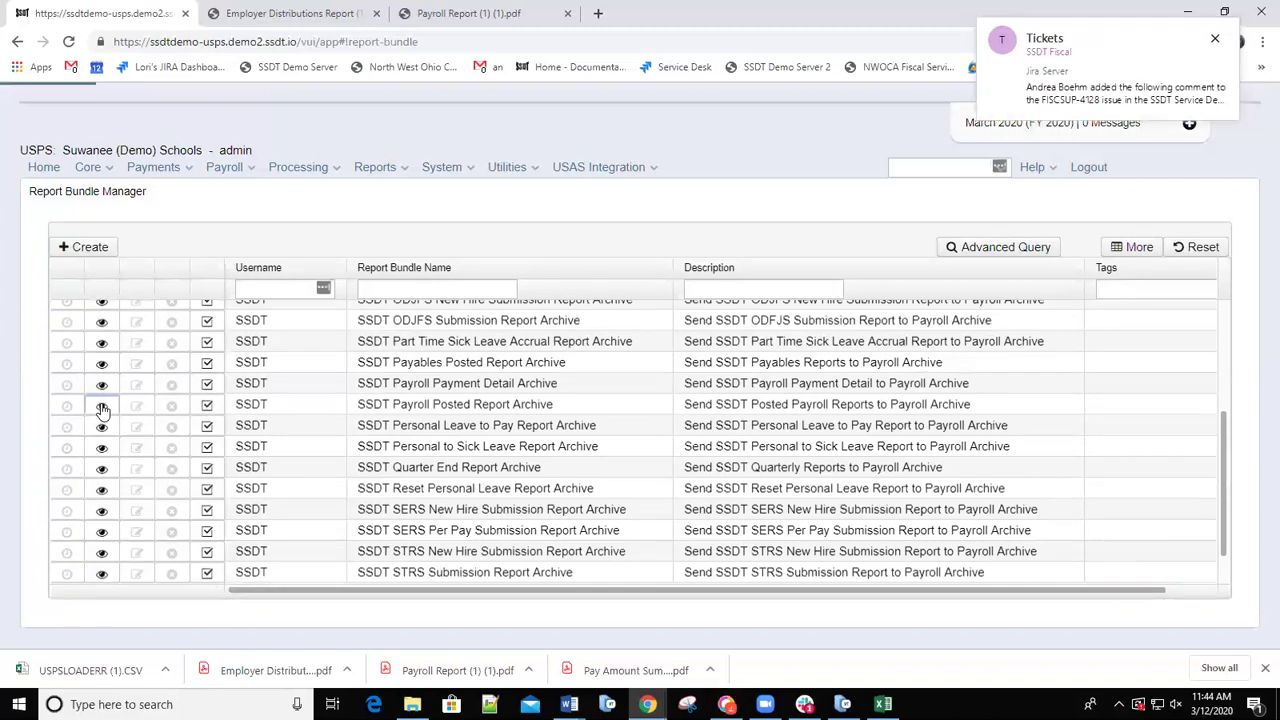
left_click(102, 406)
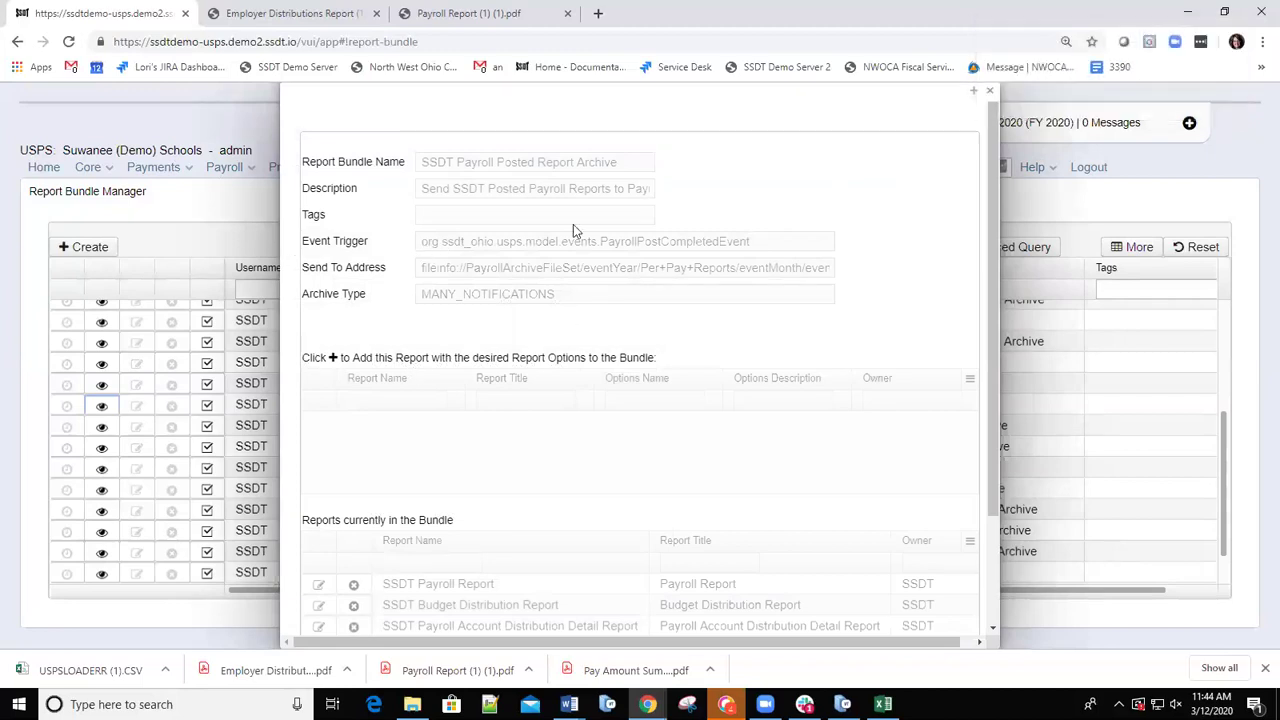
scroll(551, 471, "down", 3)
scroll(563, 491, "up", 3)
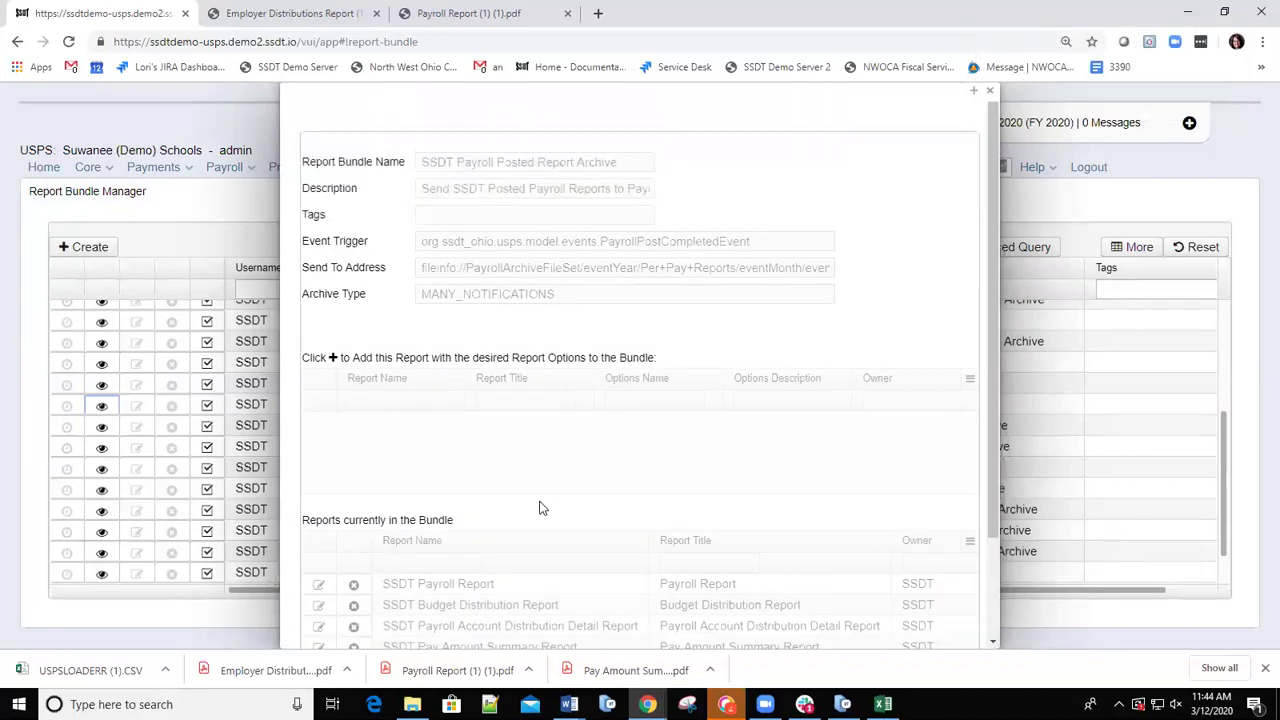
scroll(540, 470, "down", 1)
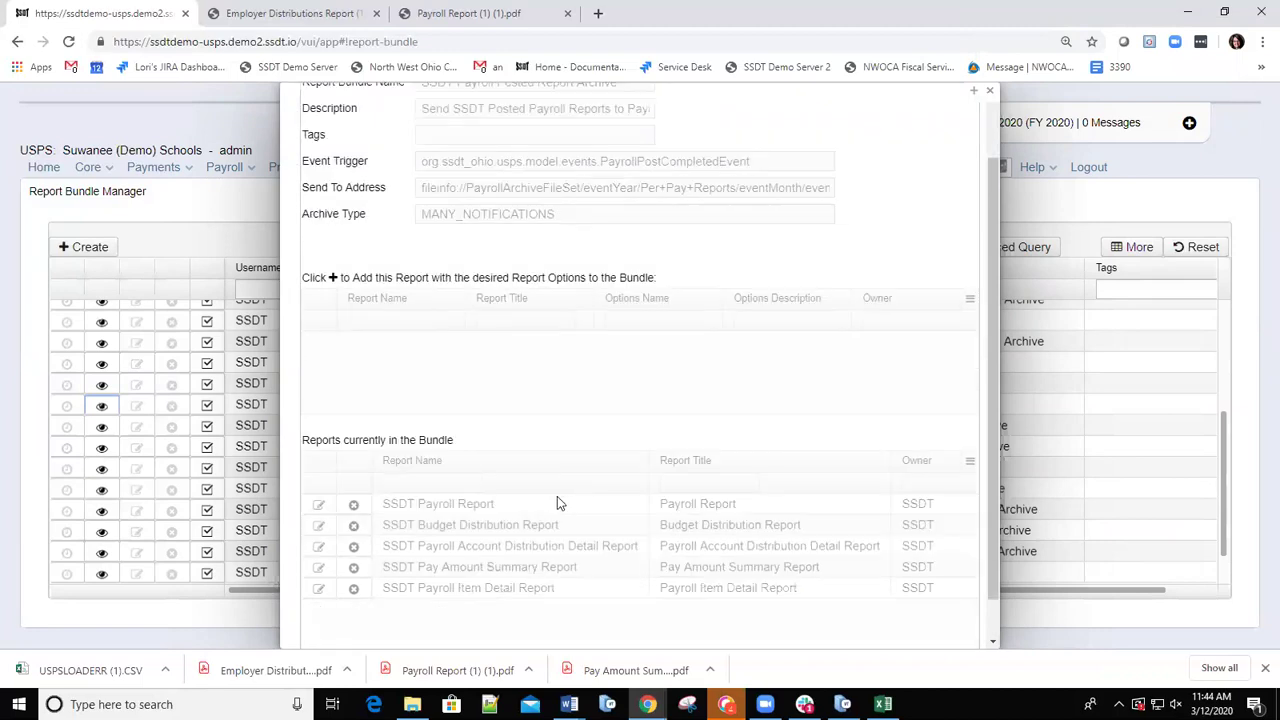
scroll(557, 500, "up", 1)
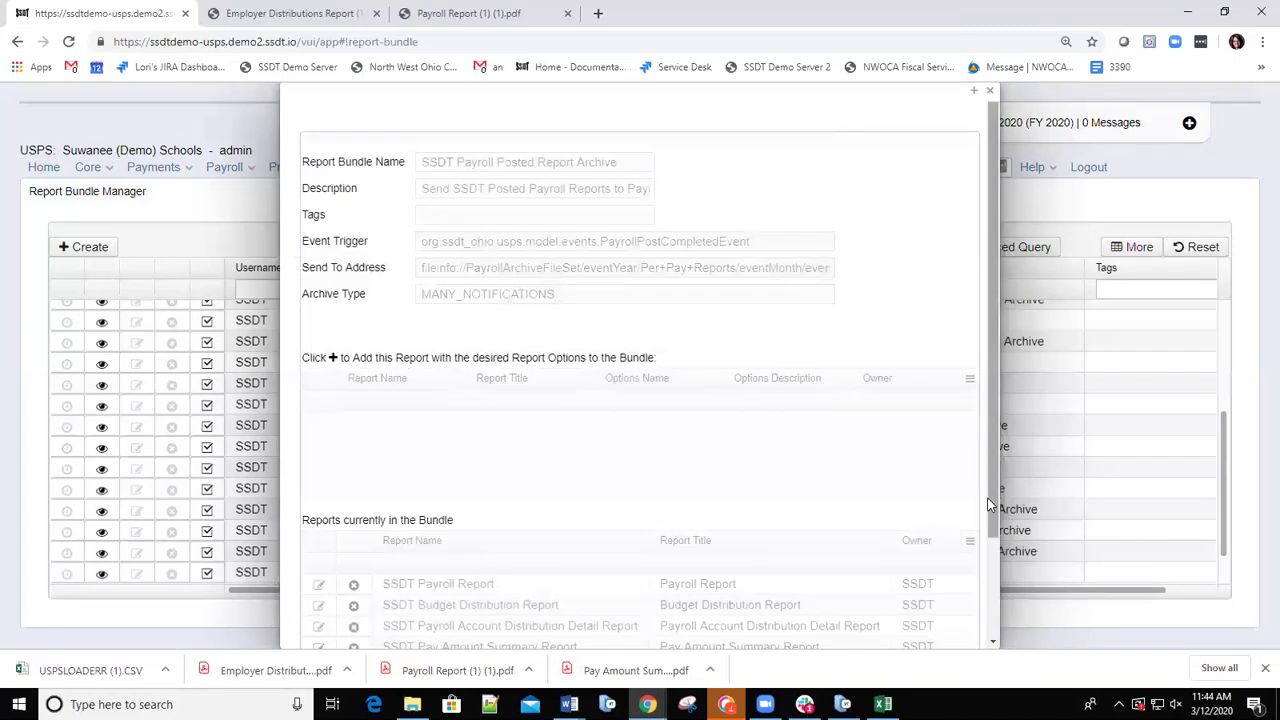
left_click_drag(992, 530, 986, 624)
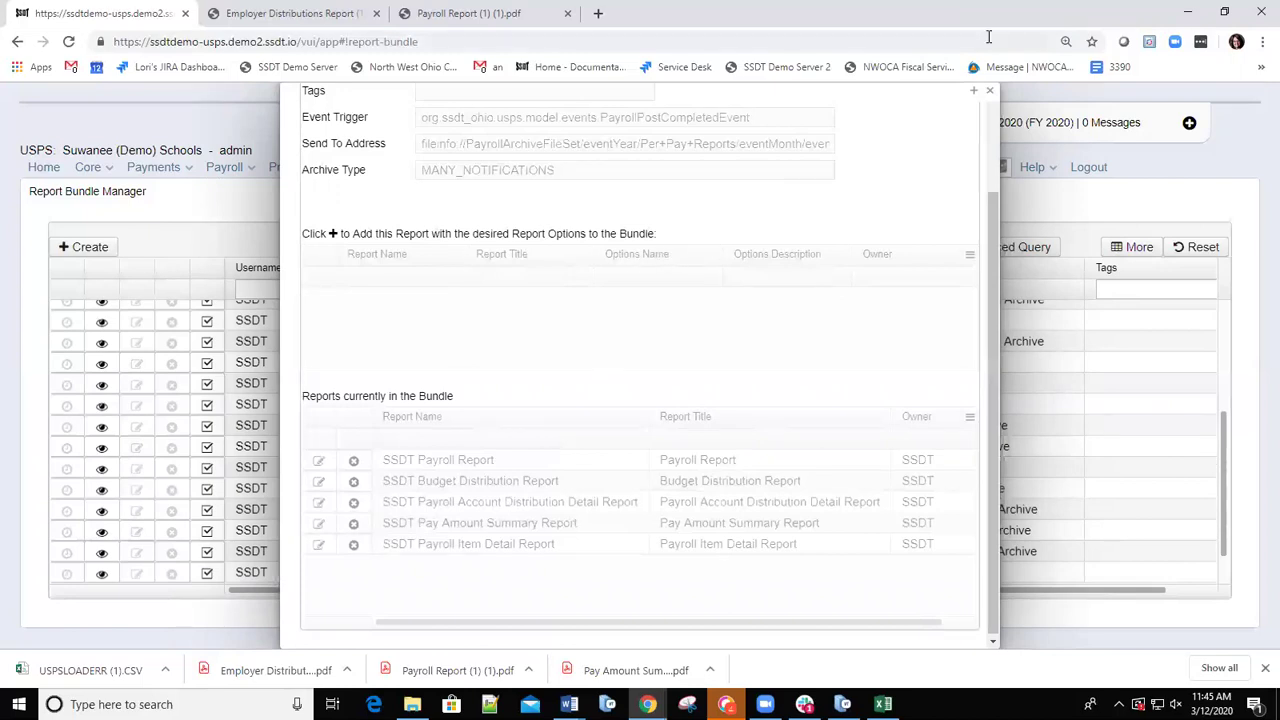
left_click(990, 94)
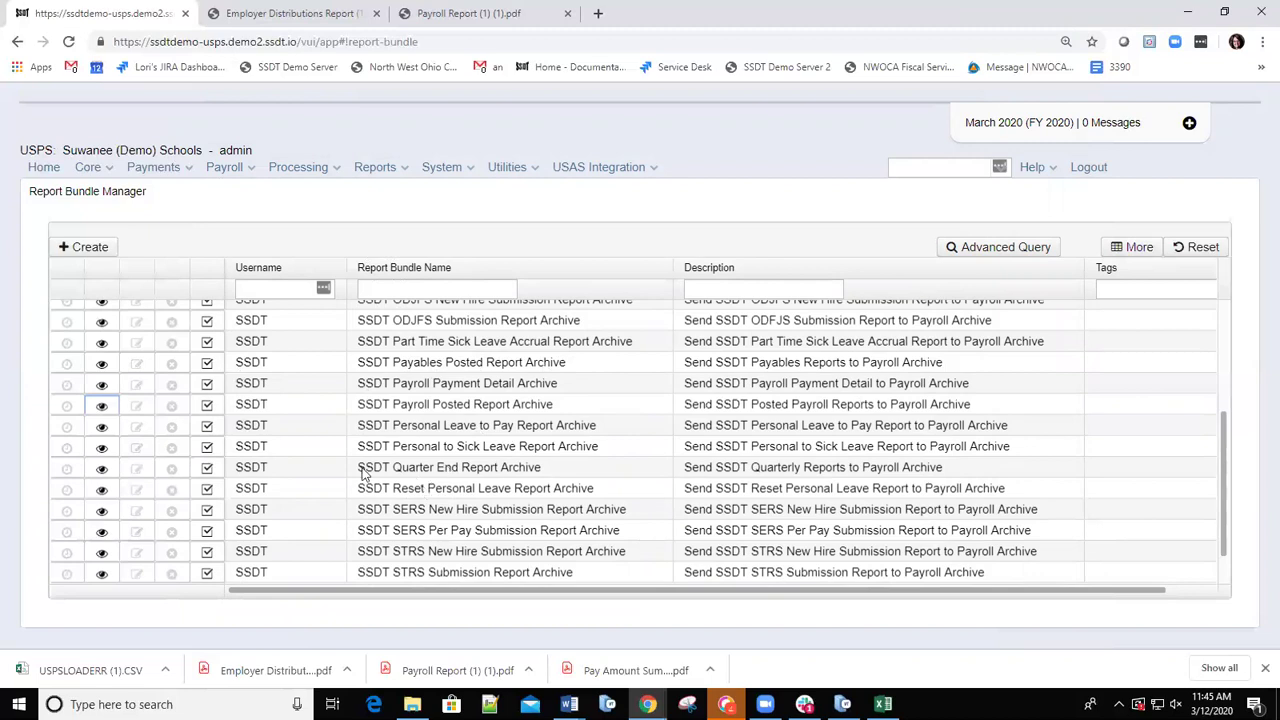
left_click(207, 384)
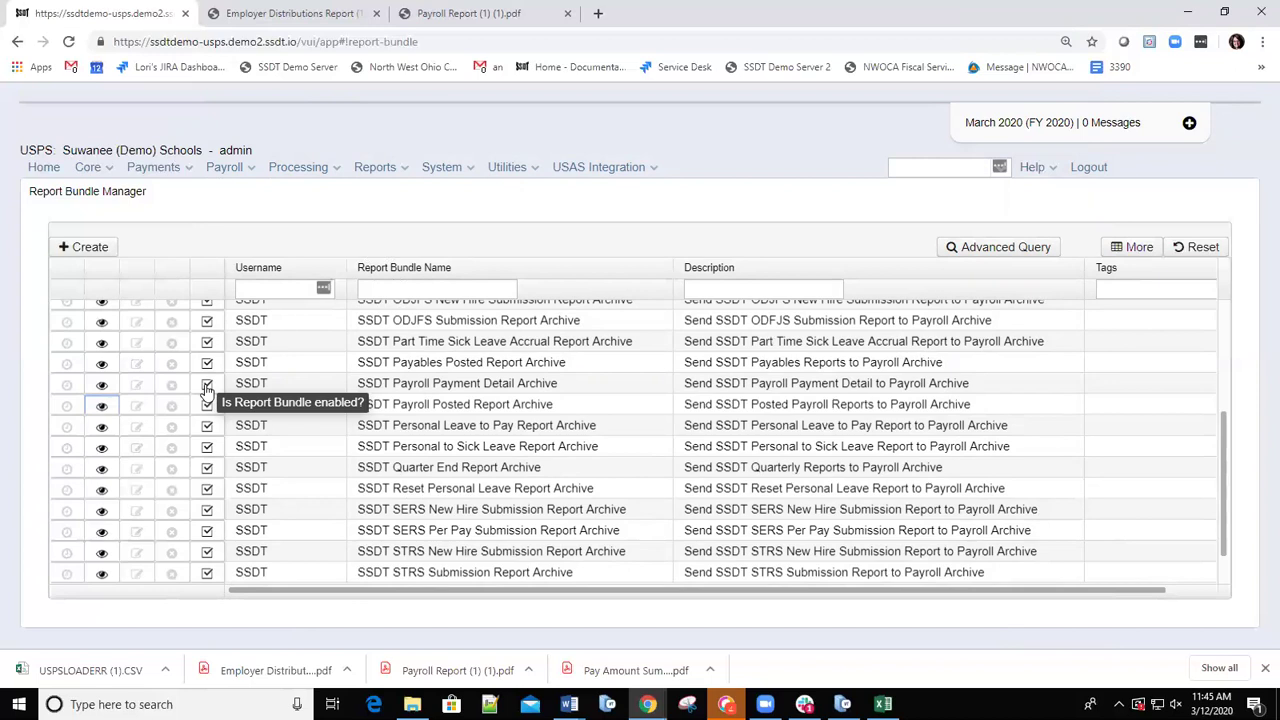
left_click(207, 385)
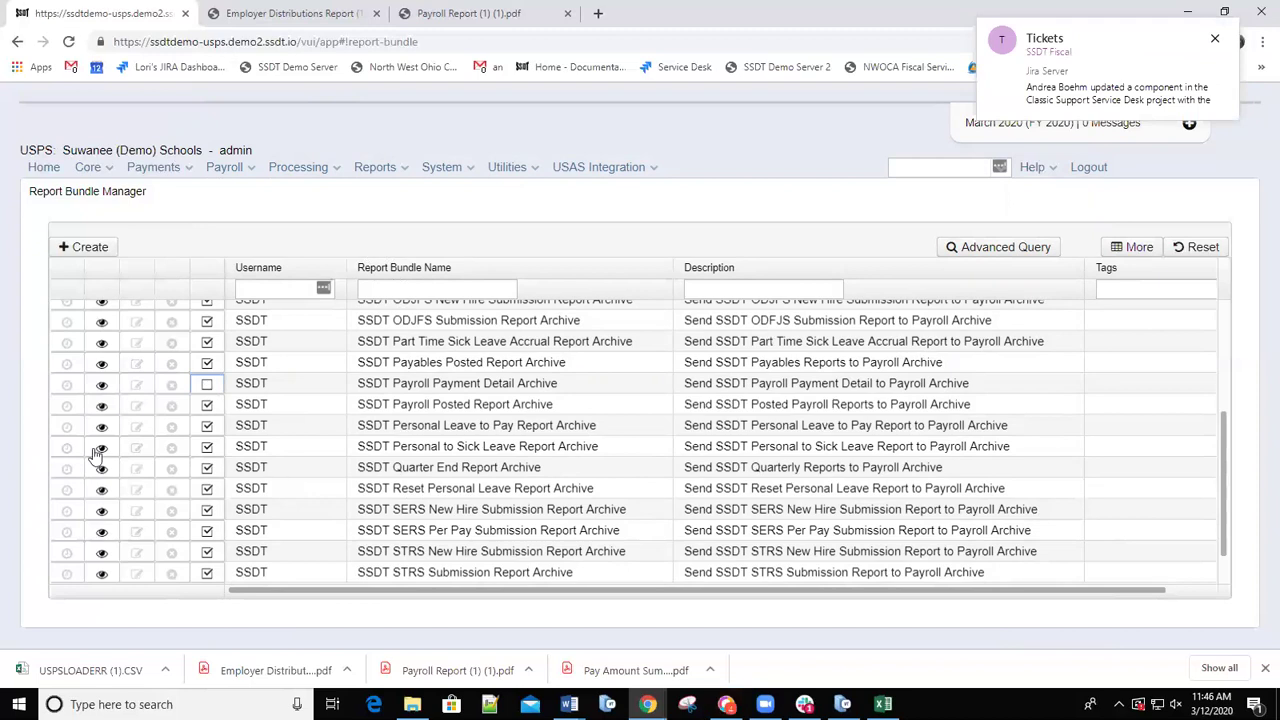
left_click(207, 388)
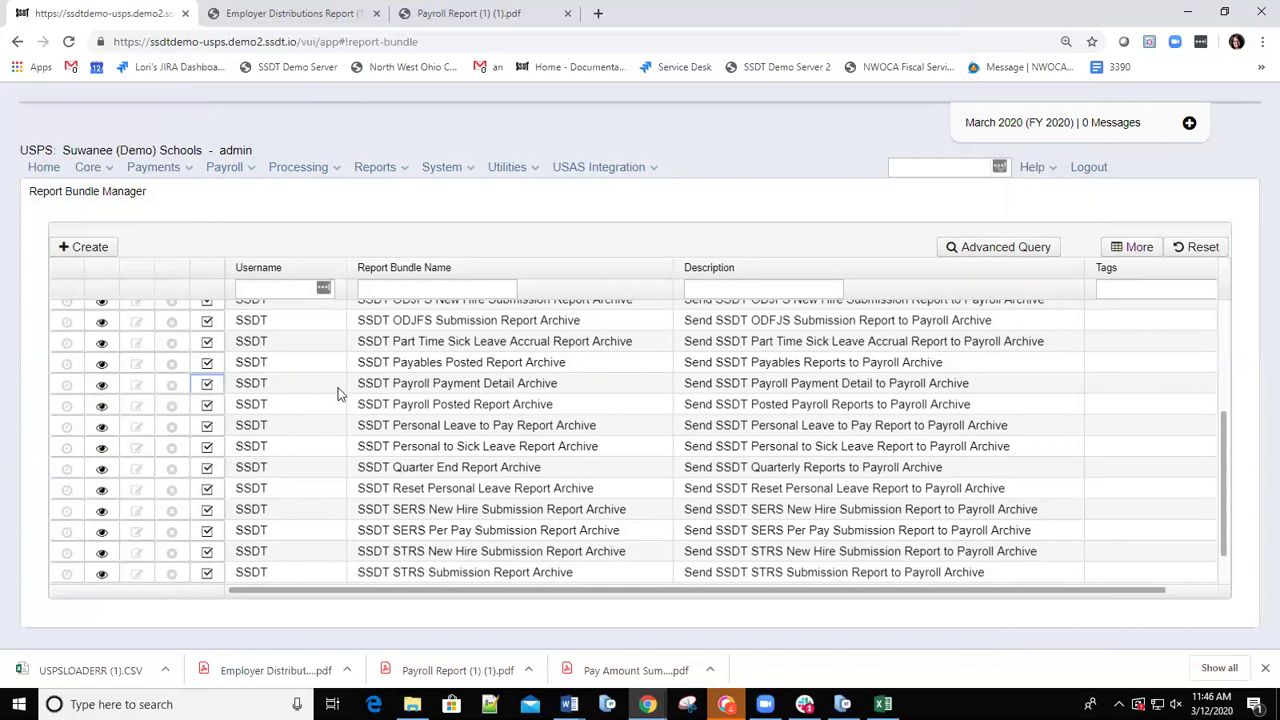
scroll(335, 412, "up", 3)
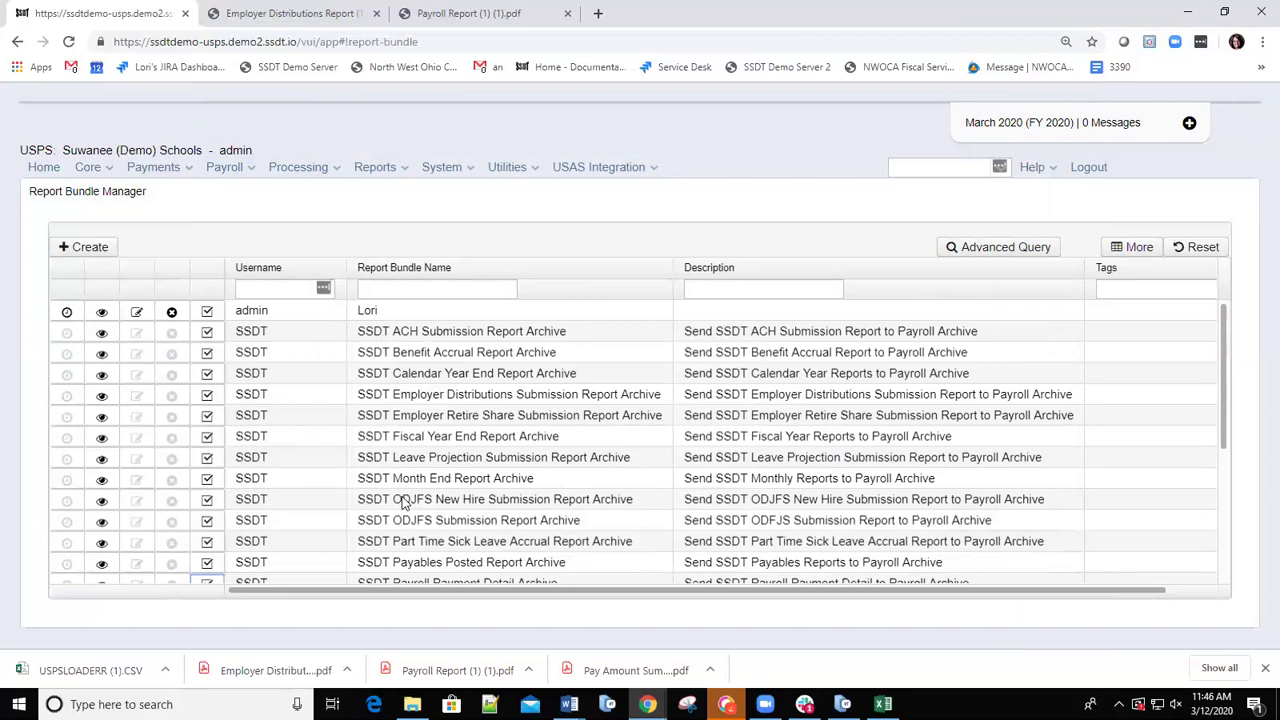
scroll(403, 503, "down", 1)
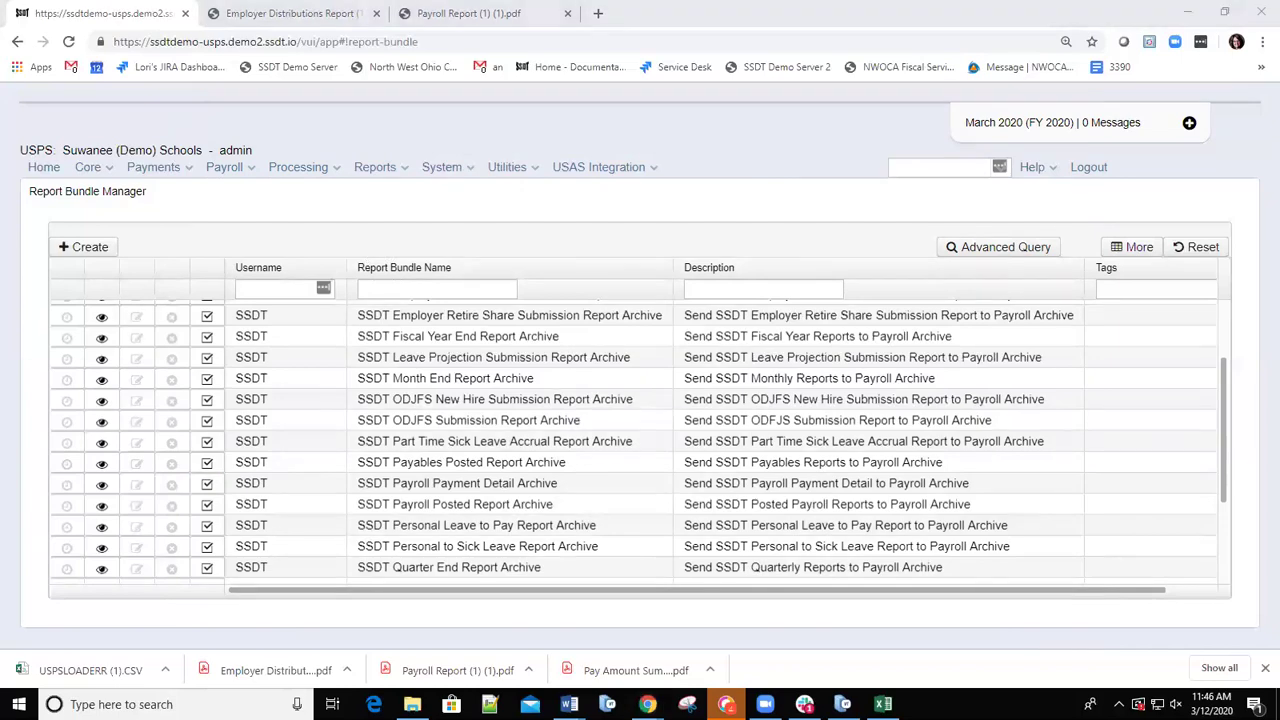
Start a new bundle named Audit with description 'Audit Report' and tag Audit.
left_click(89, 257)
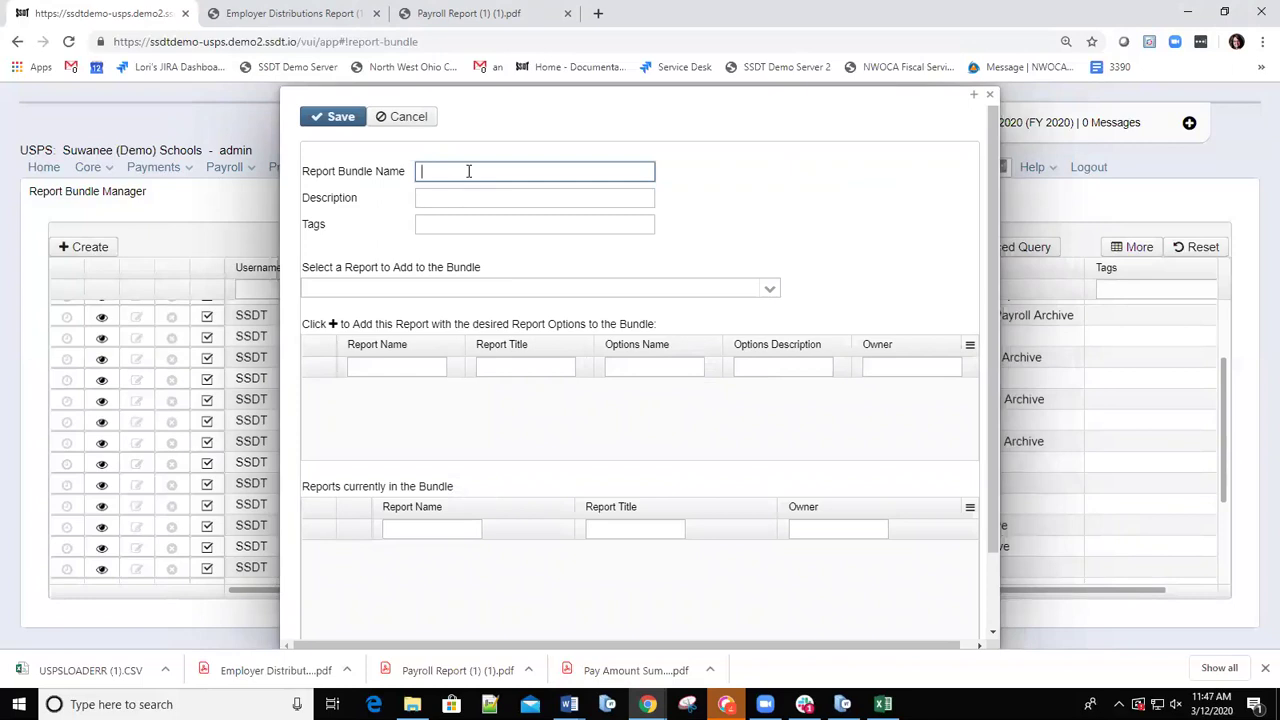
type("Audit")
left_click(464, 197)
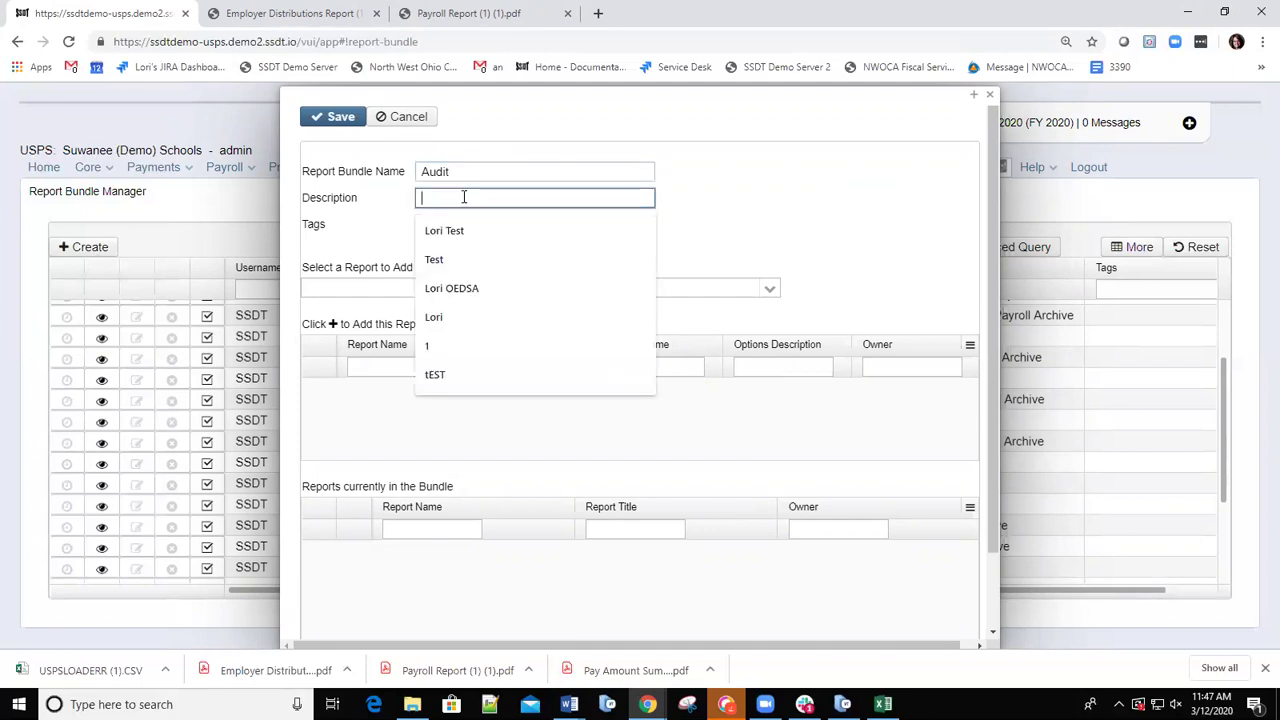
type("Audit Report")
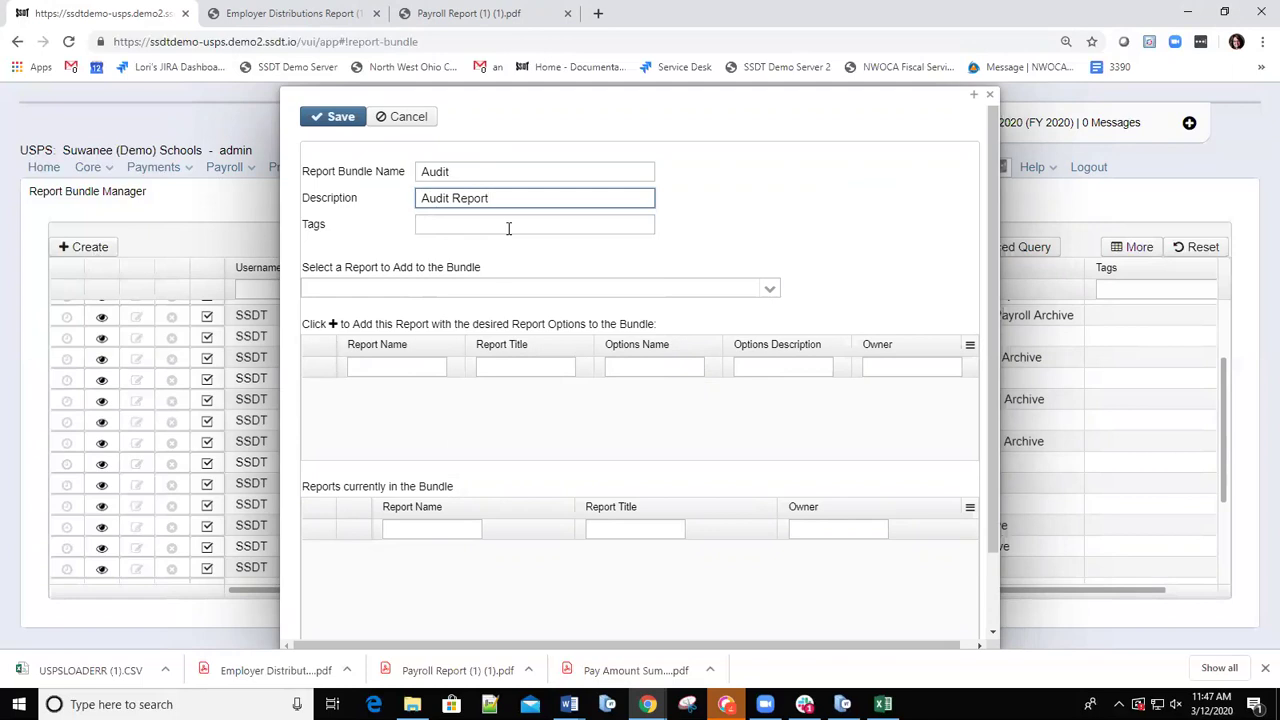
left_click(508, 228)
type("Audit")
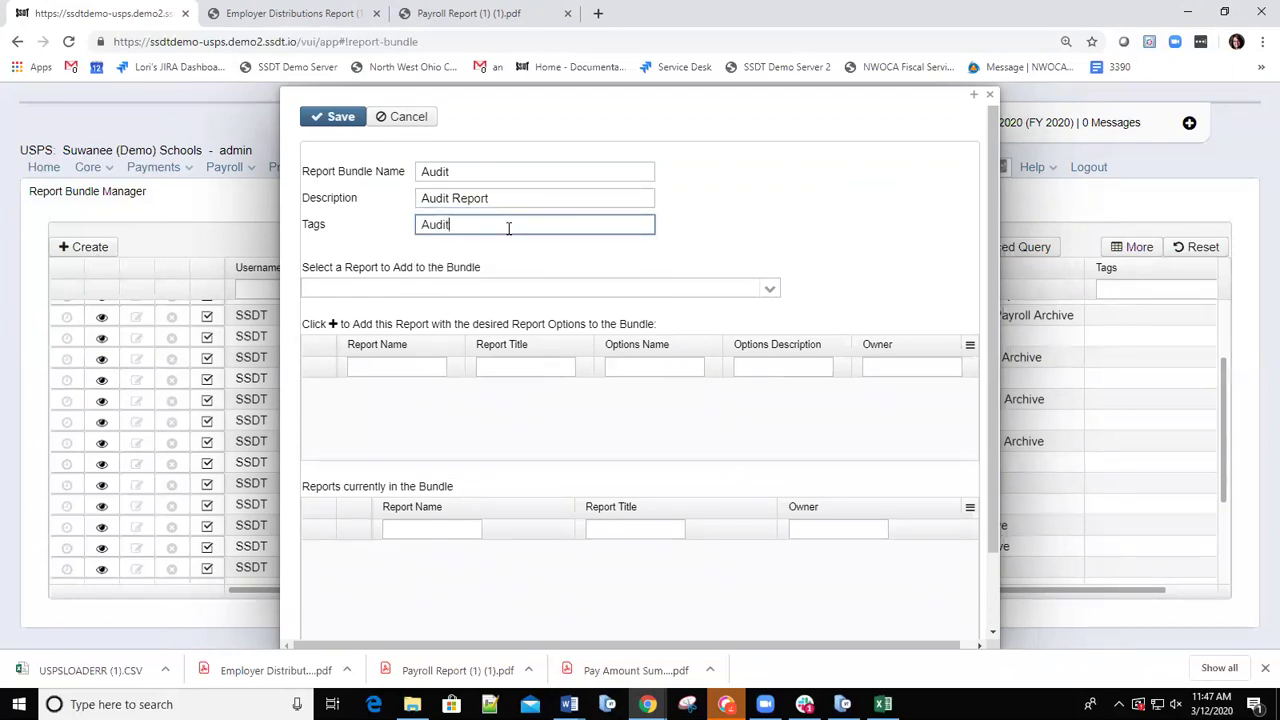
Add the SSDT Audit Trail report to the bundle.
left_click(770, 292)
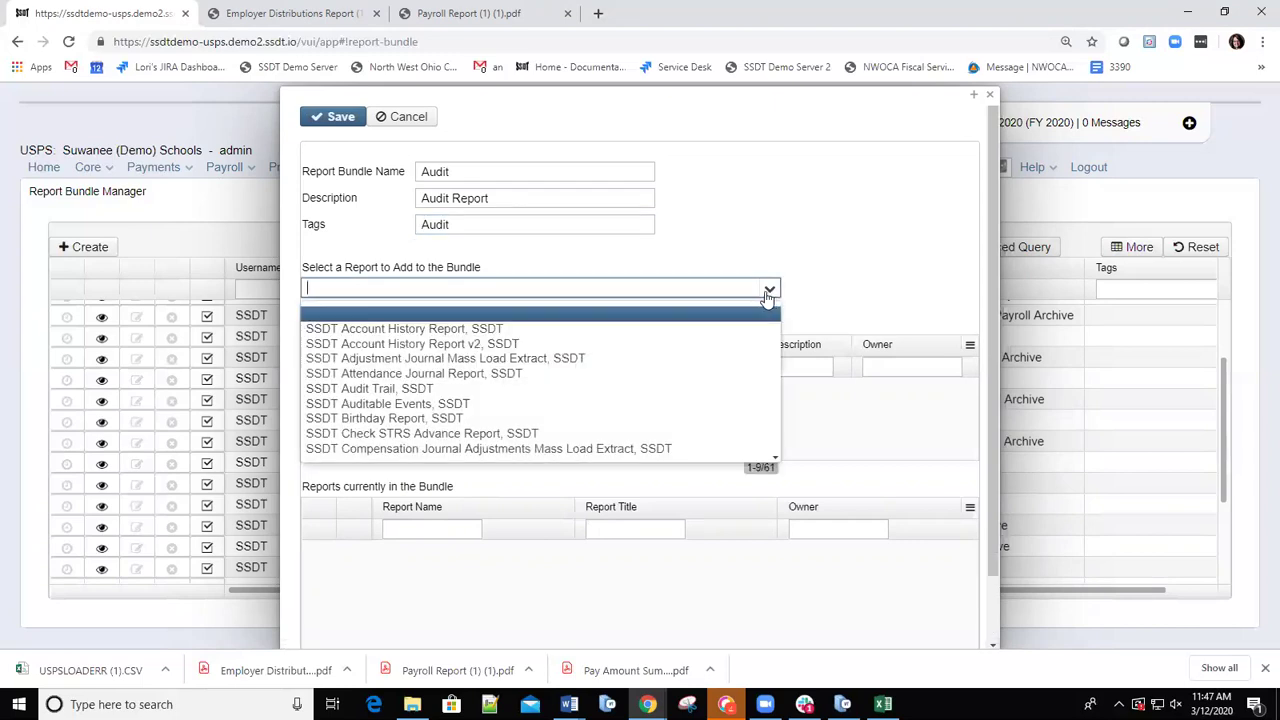
left_click(377, 397)
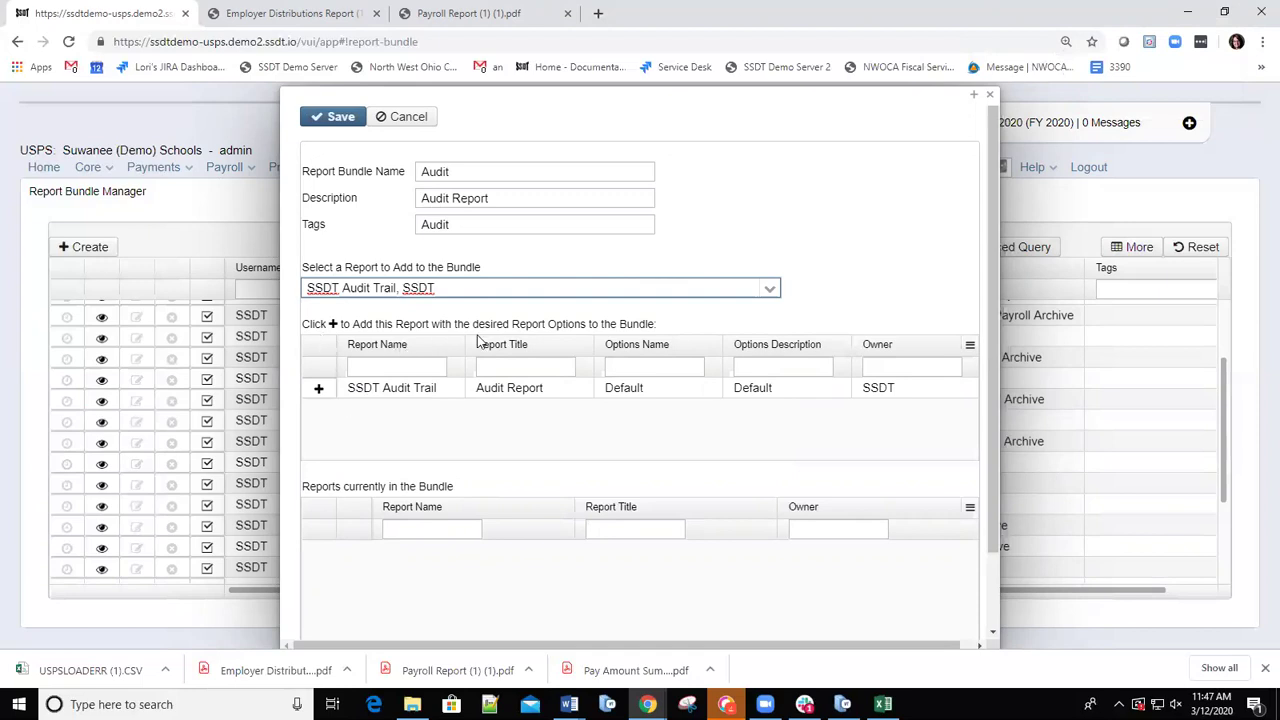
left_click(318, 390)
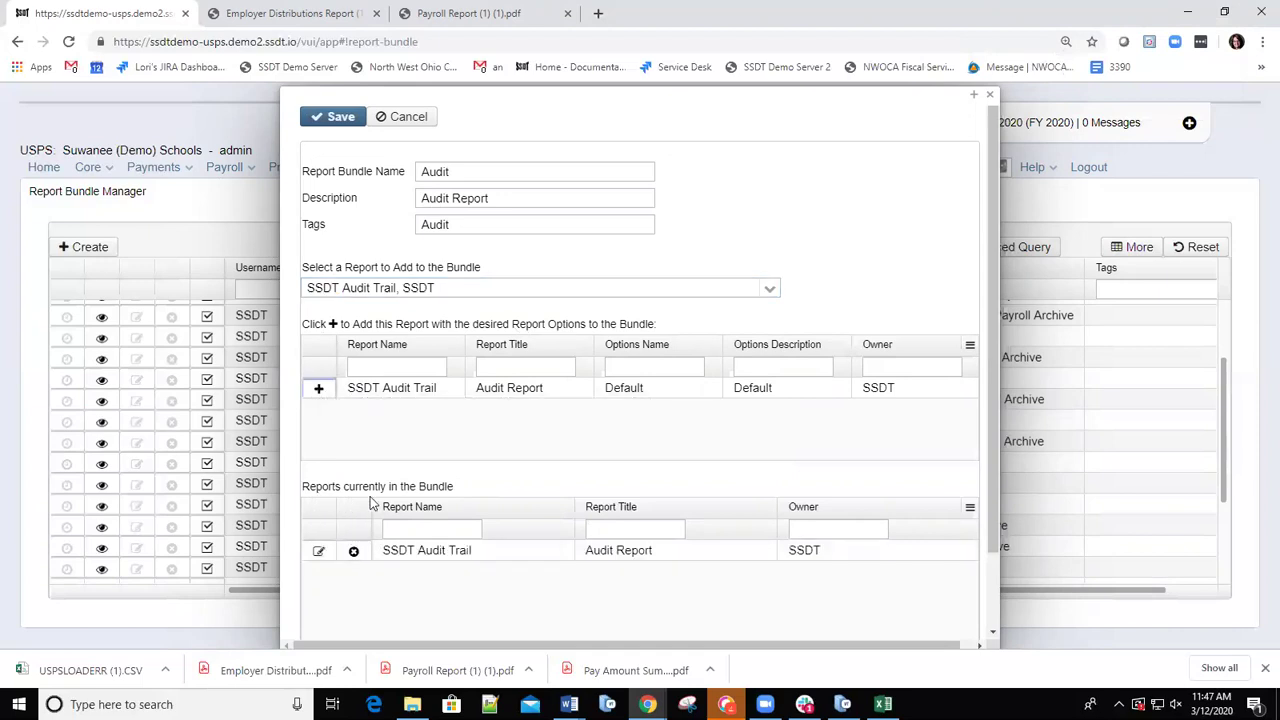
left_click(319, 553)
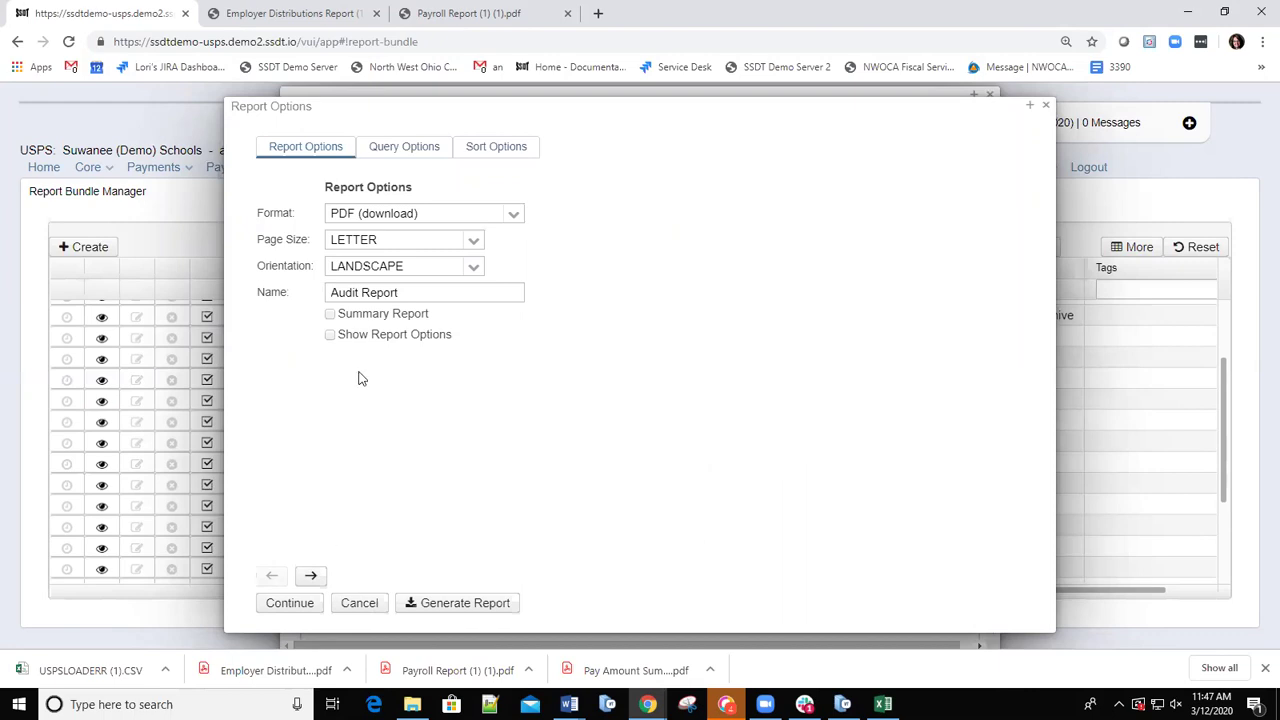
left_click(407, 148)
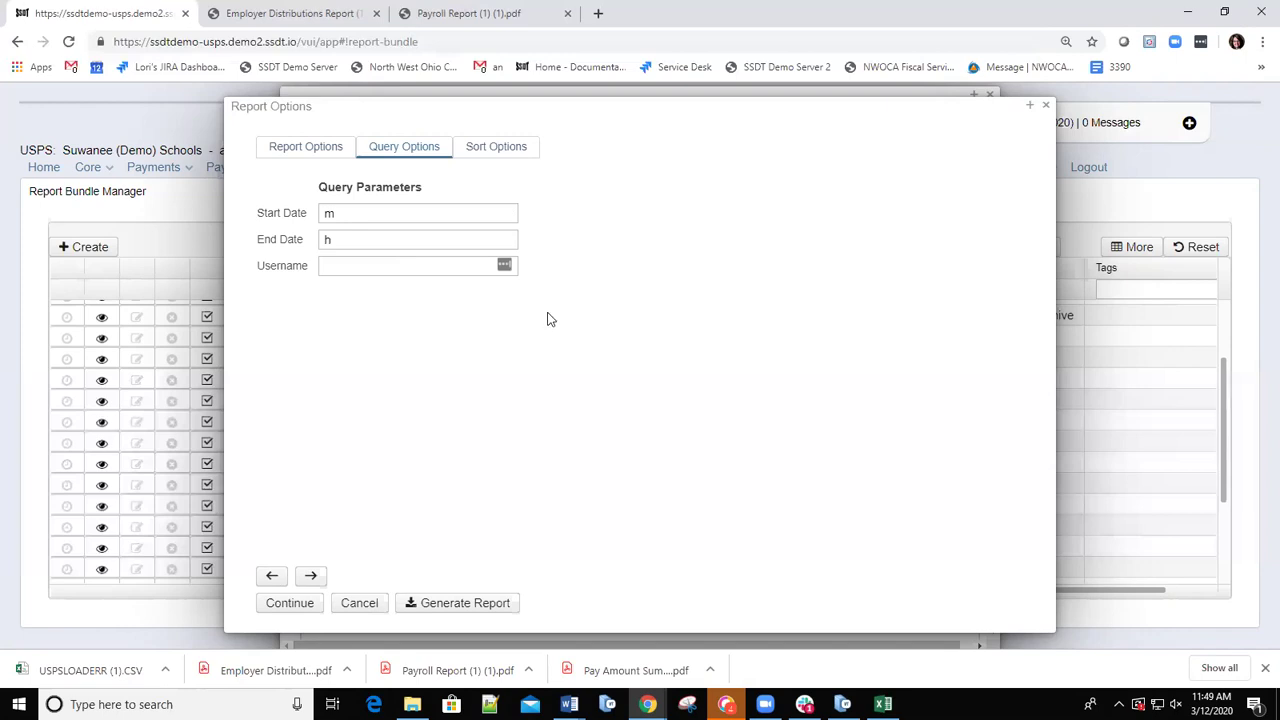
left_click(359, 603)
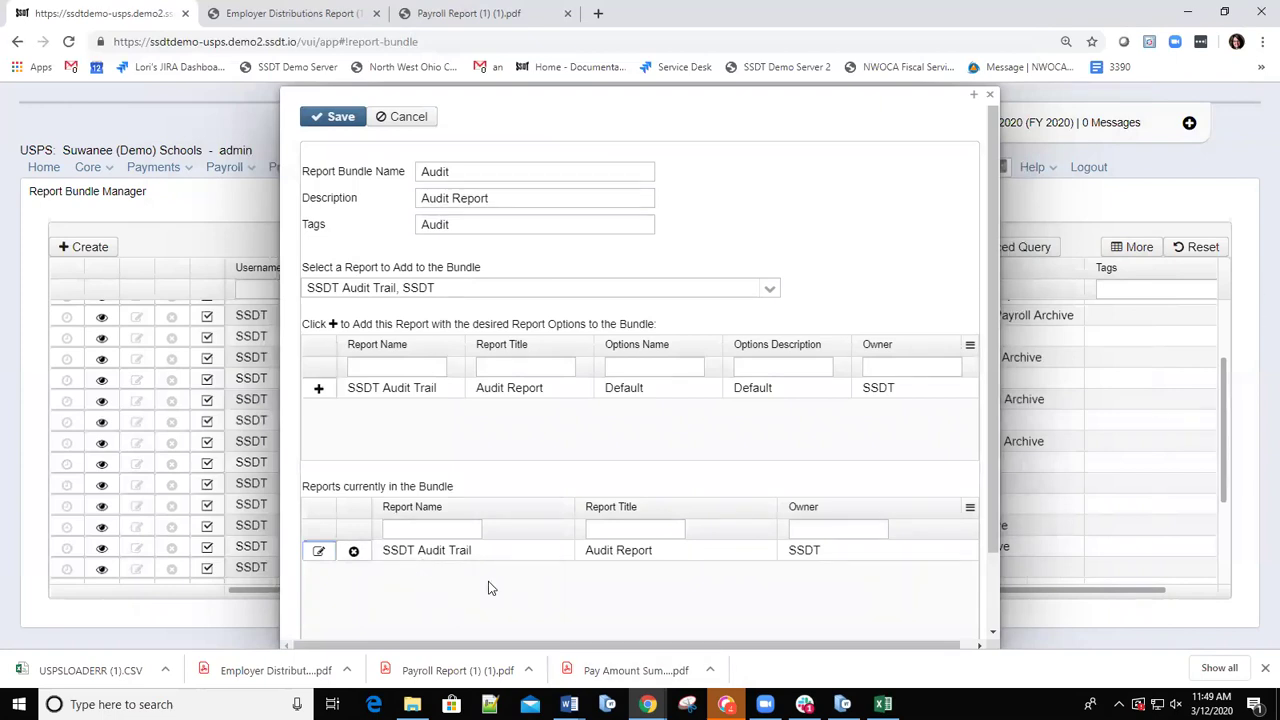
left_click(338, 117)
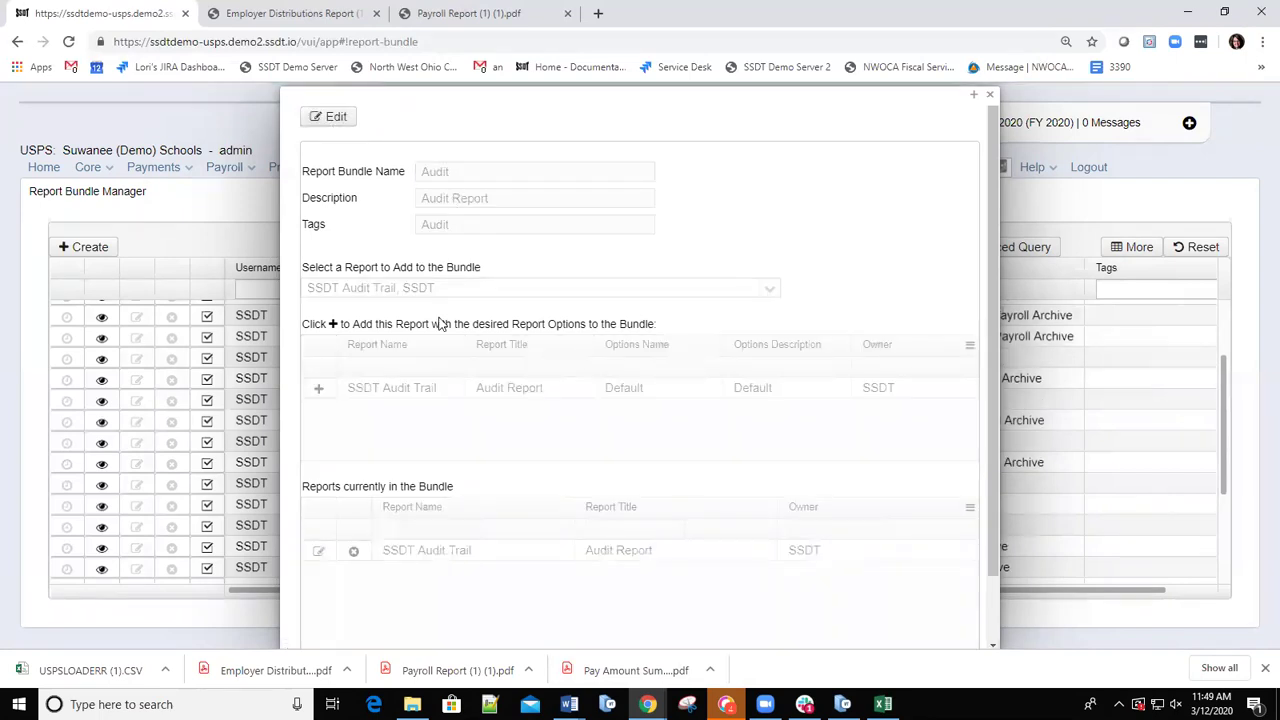
left_click(990, 100)
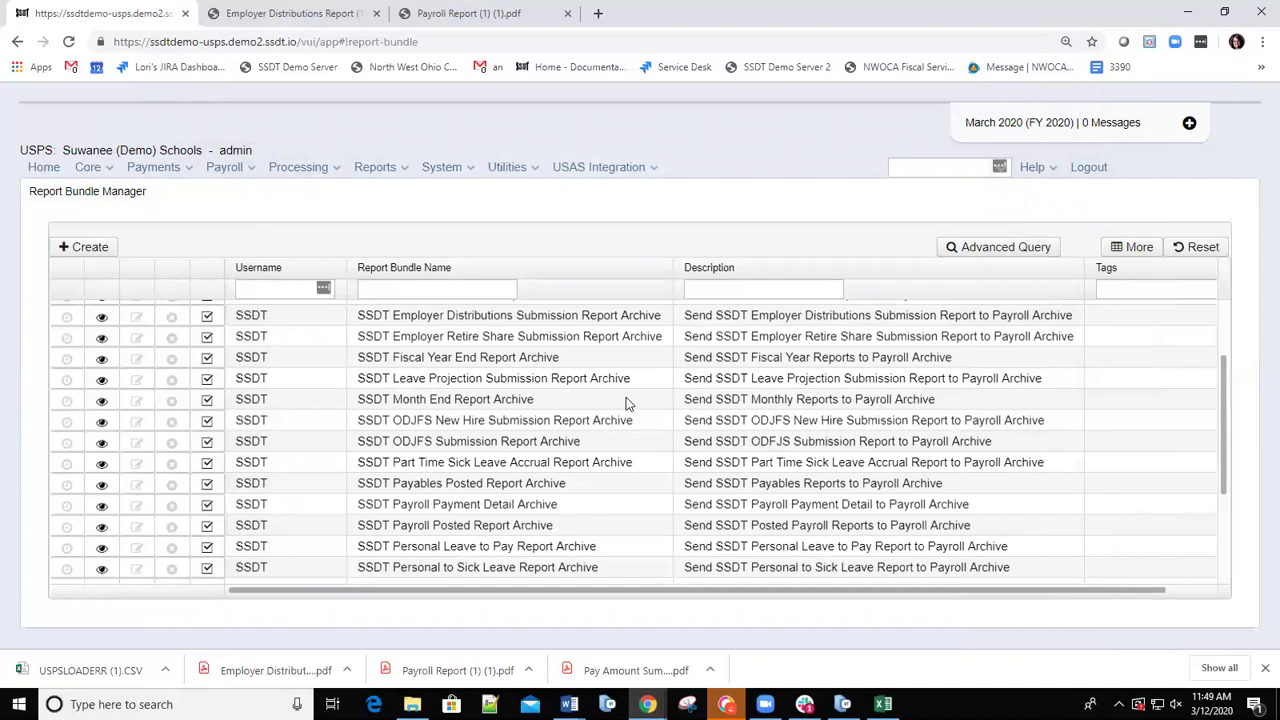
scroll(1216, 512, "down", 4)
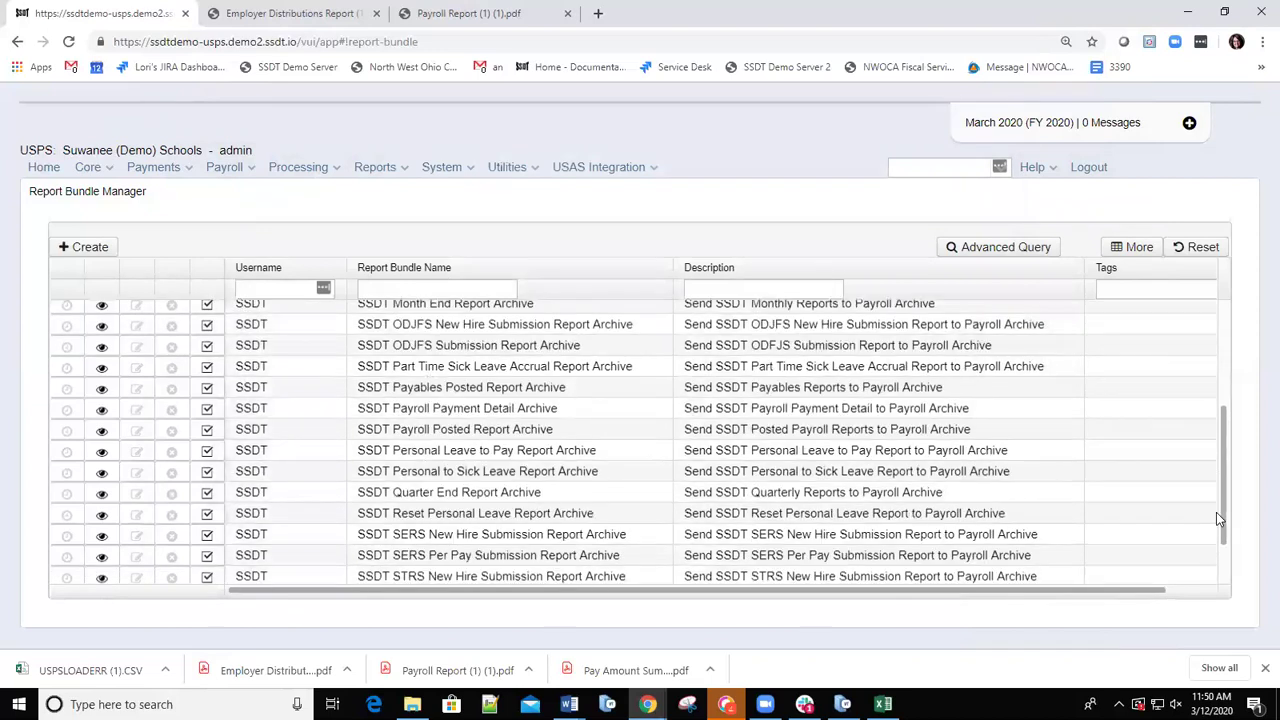
scroll(445, 525, "up", 6)
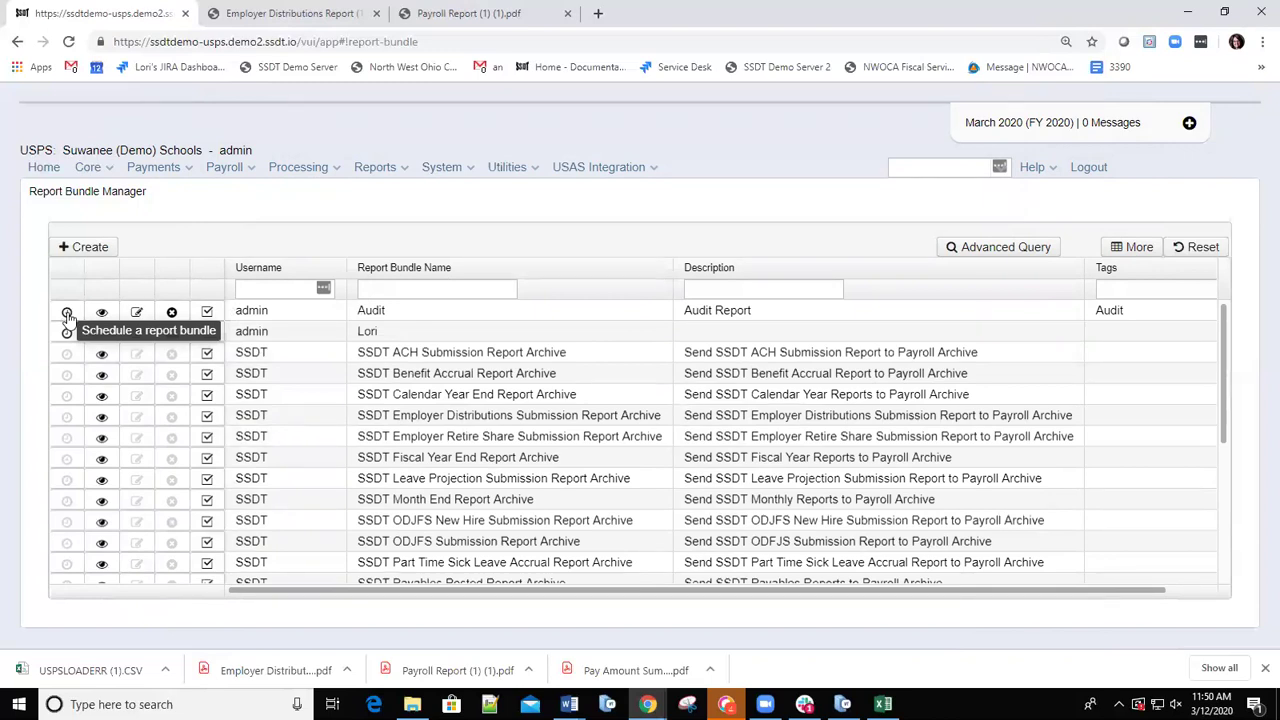
left_click(67, 314)
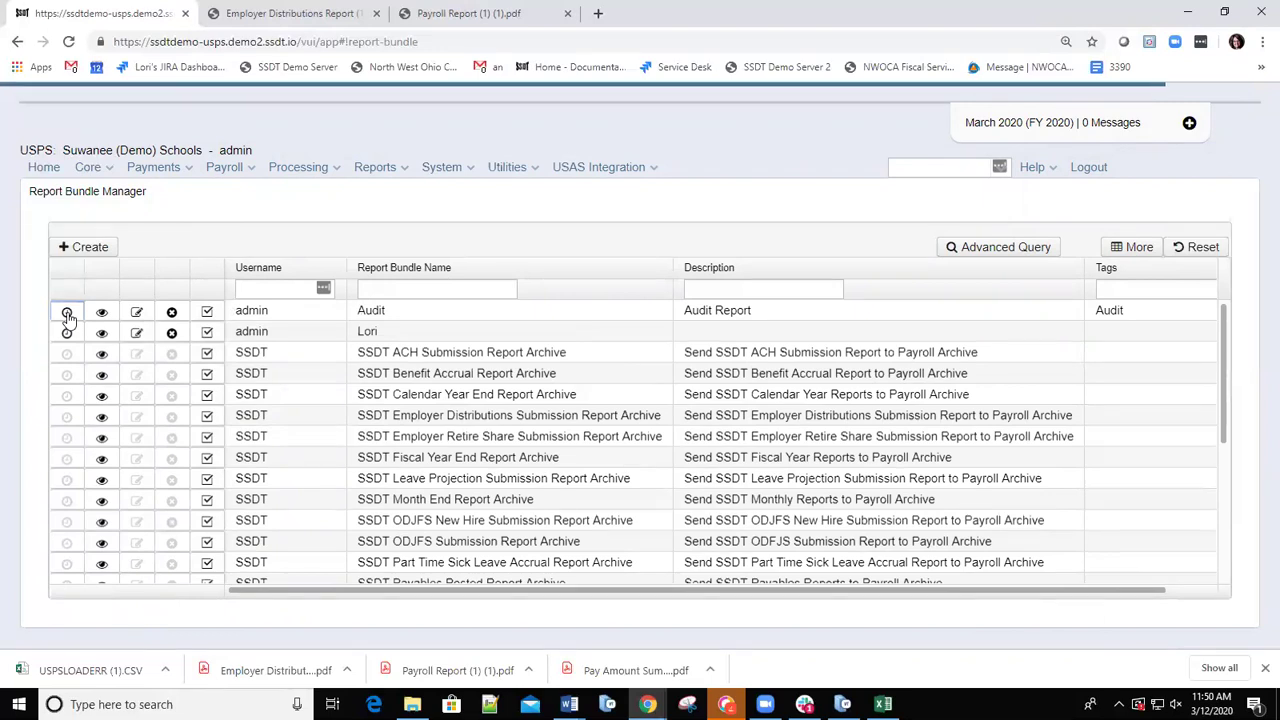
left_click(67, 313)
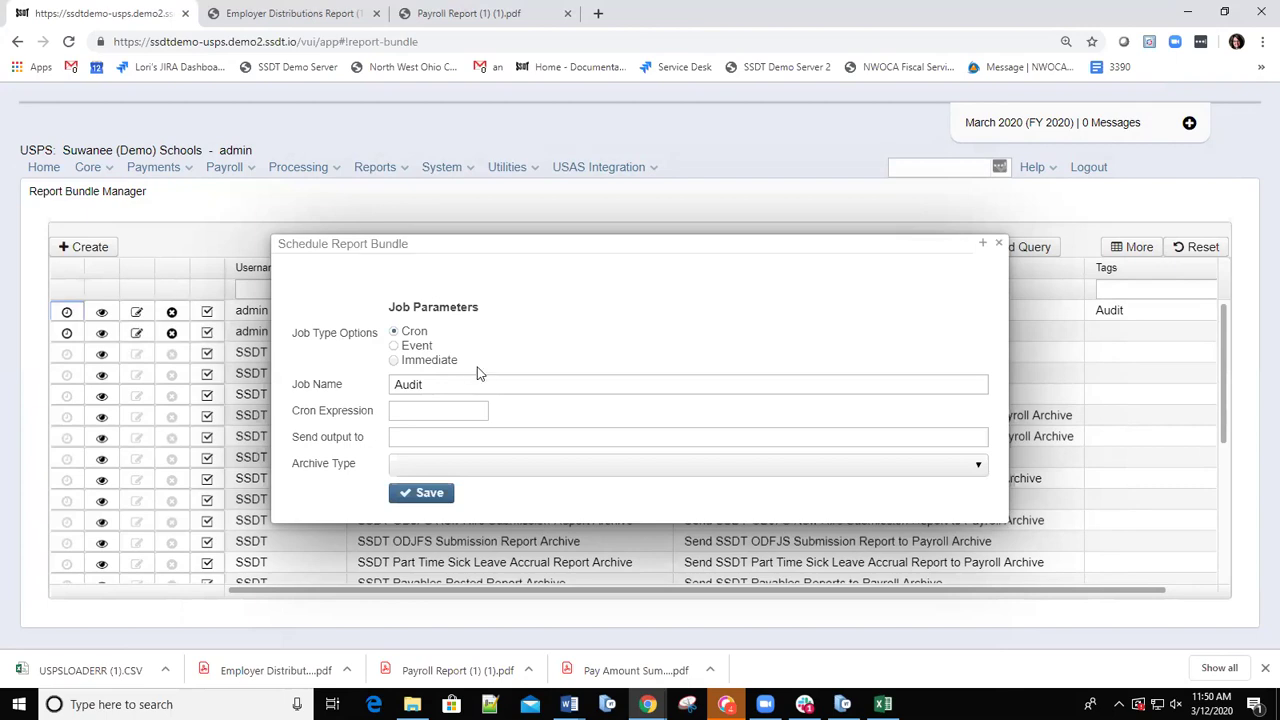
left_click(394, 346)
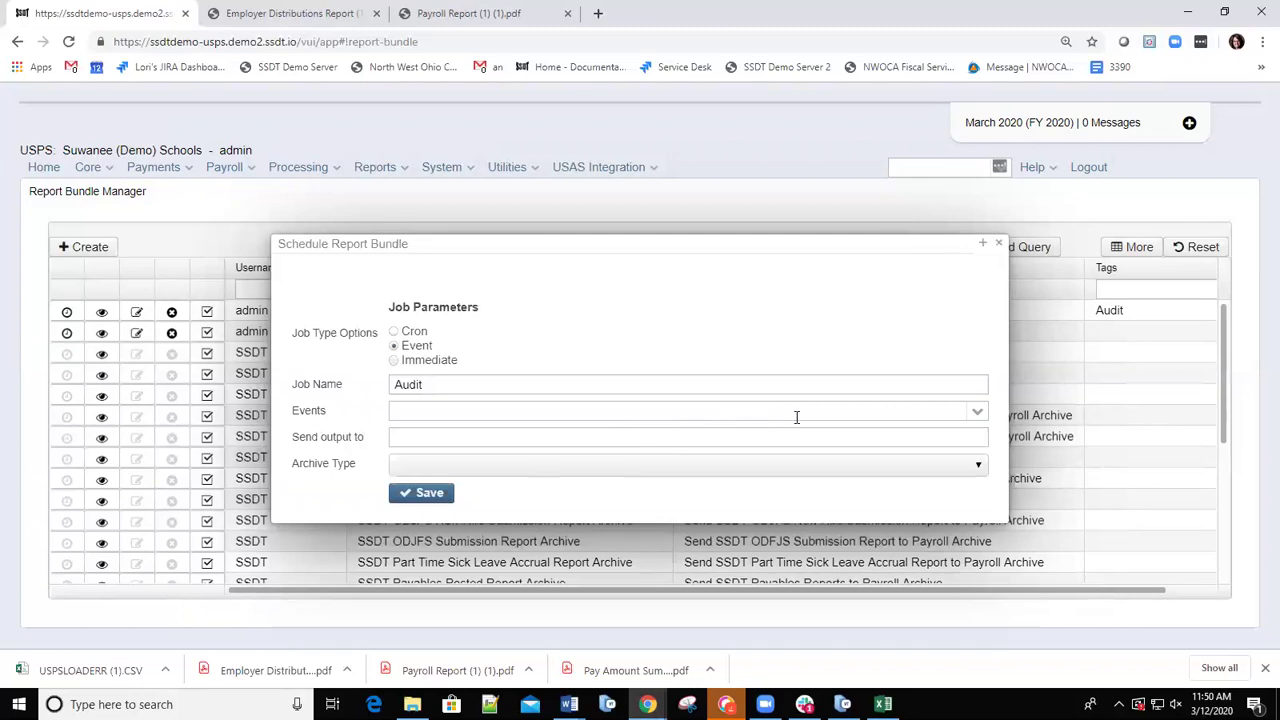
left_click(978, 414)
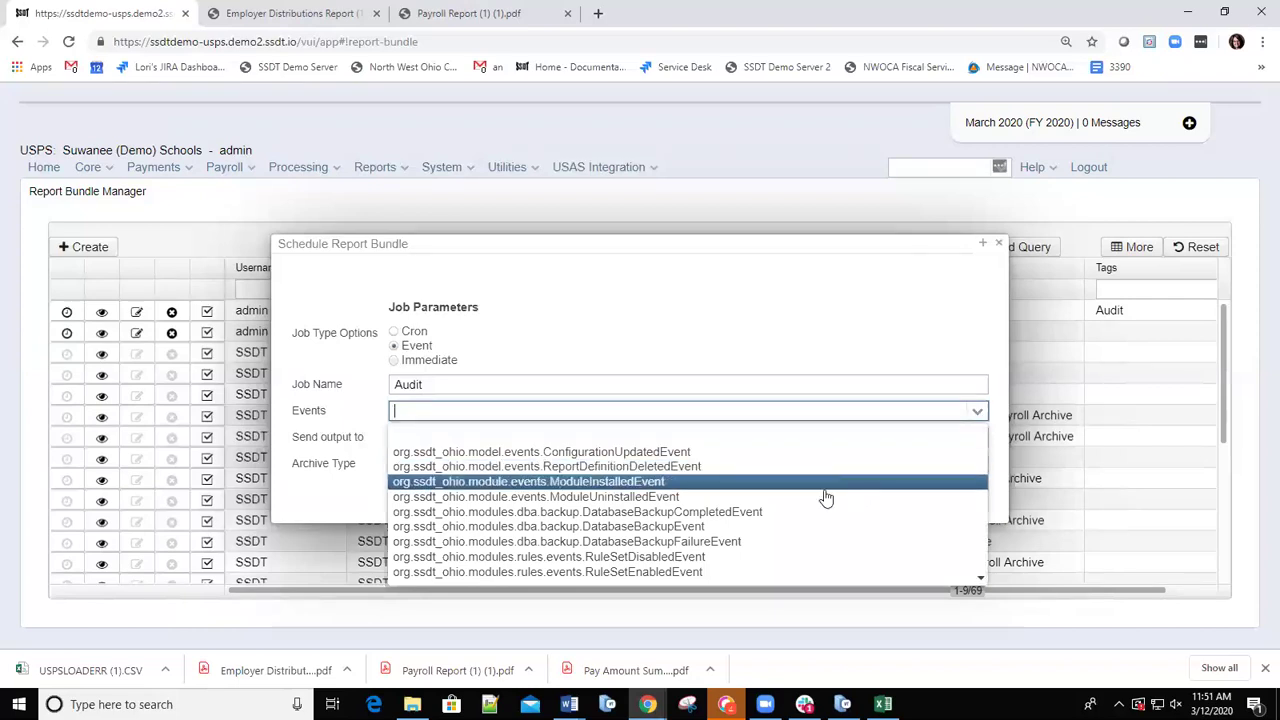
key("Down")
key("Down")
key("Down")
key("Down")
key("Down")
key("Down")
key("Down")
key("Down")
key("Down")
key("Down")
key("Down")
key("Down")
key("Down")
key("Down")
key("Down")
key("Down")
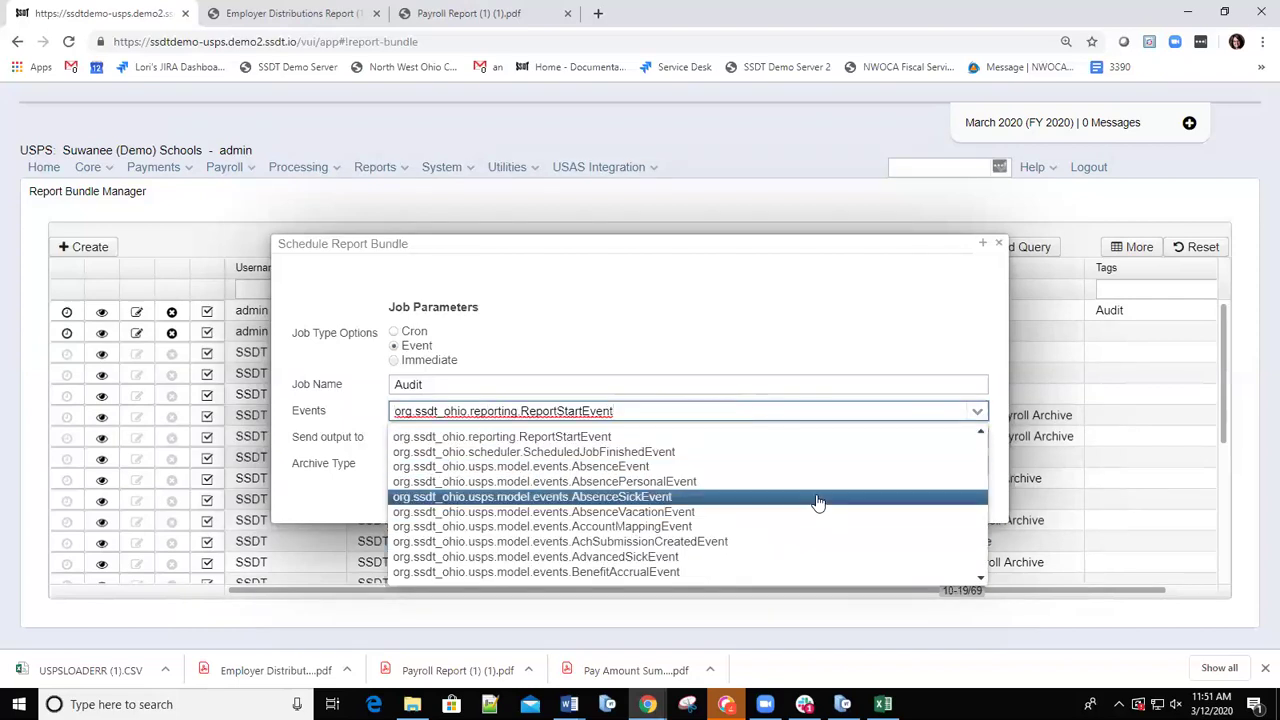
key("Down")
key("Down")
key("Down")
key("Down")
key("Down")
key("Down")
key("Down")
key("Down")
key("Down")
key("Down")
key("Down")
key("Down")
key("Down")
key("Down")
key("Down")
key("Down")
key("Down")
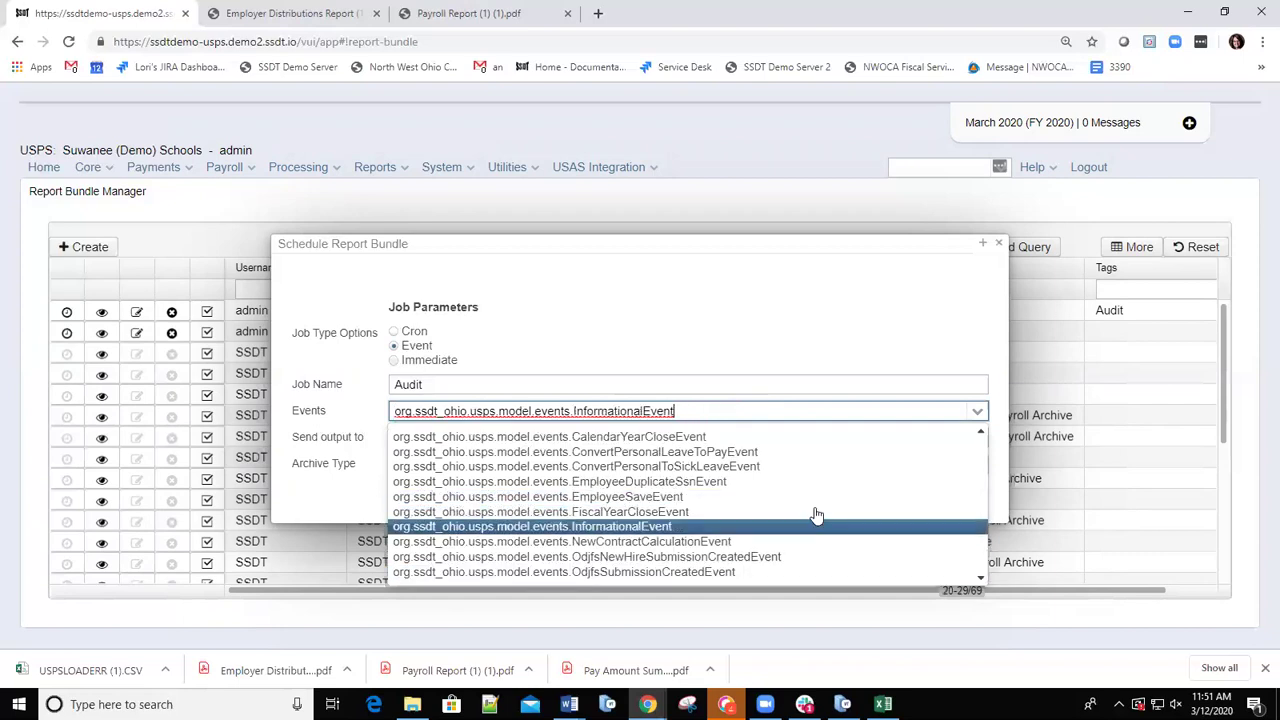
key("Down")
key("Down")
key("Down")
key("Down")
key("Down")
key("Down")
key("Down")
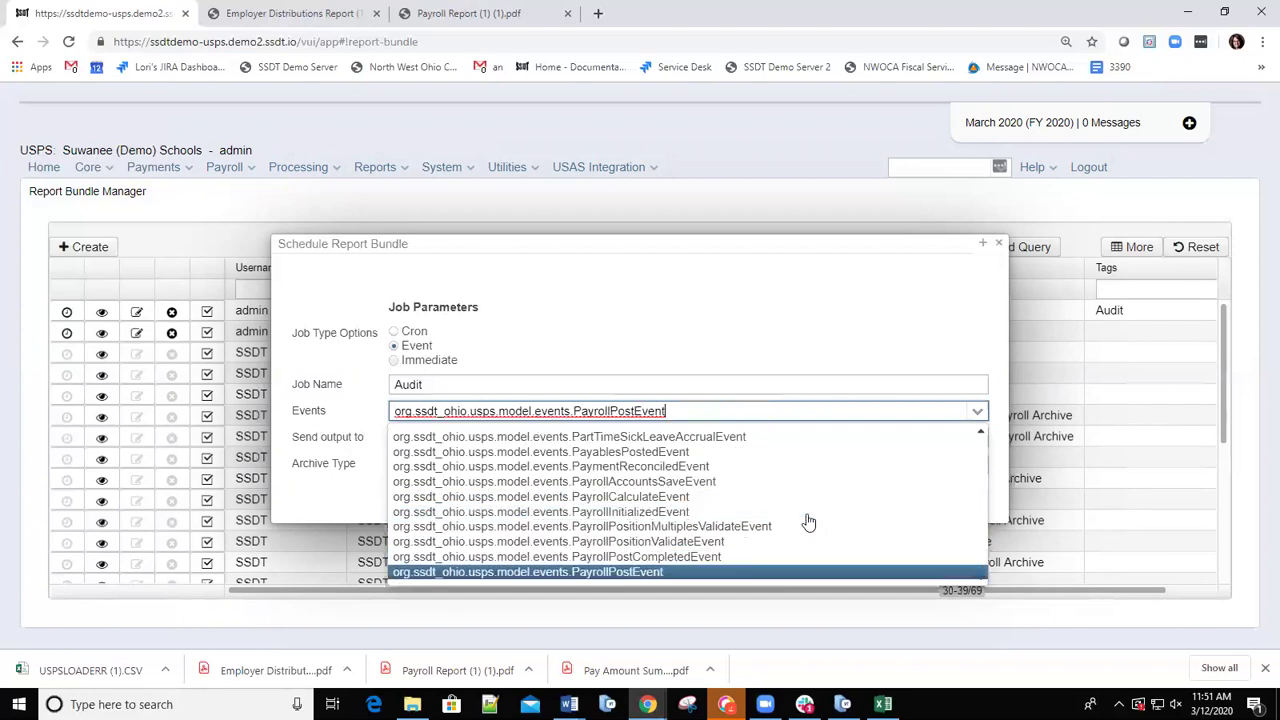
left_click(640, 573)
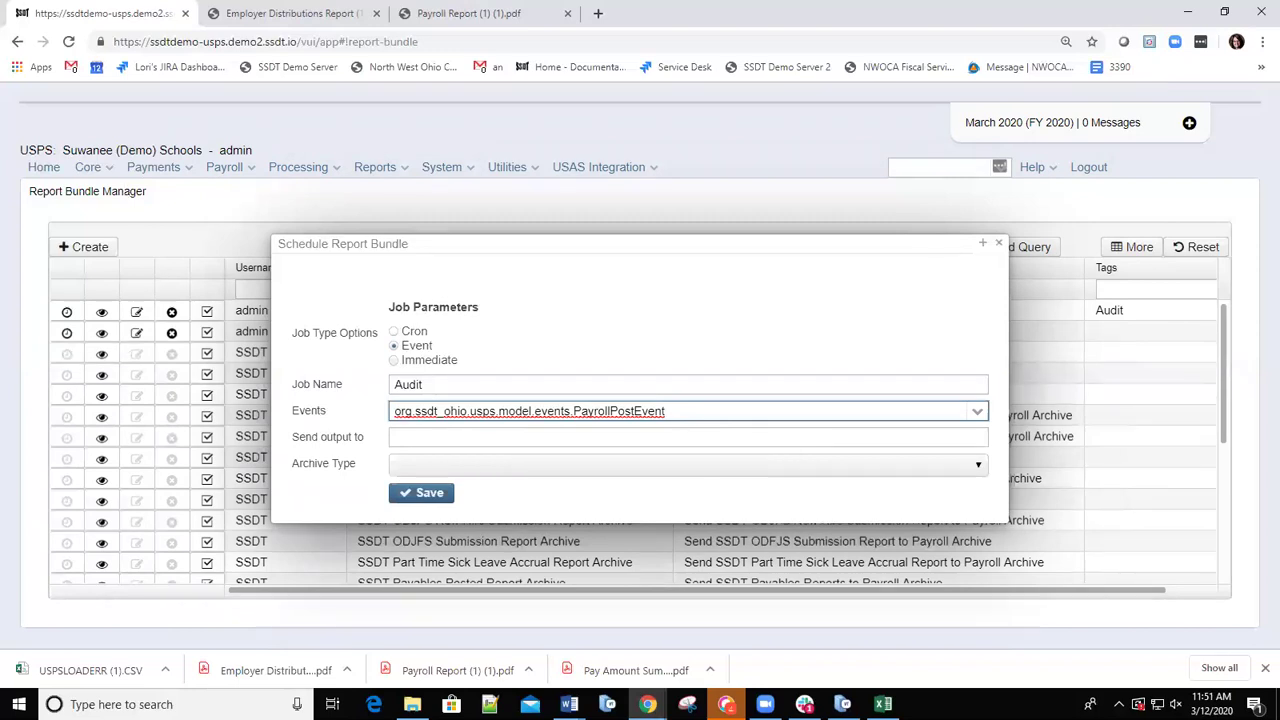
key("alt+Tab")
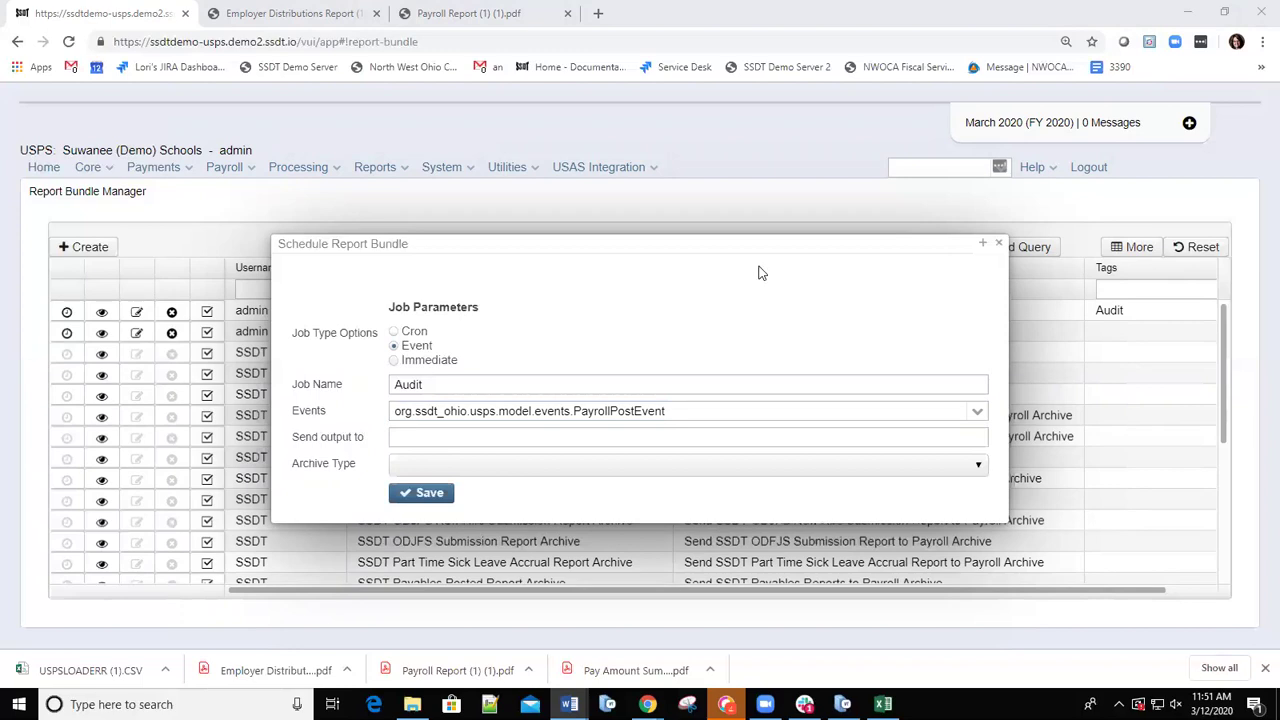
left_click(946, 536)
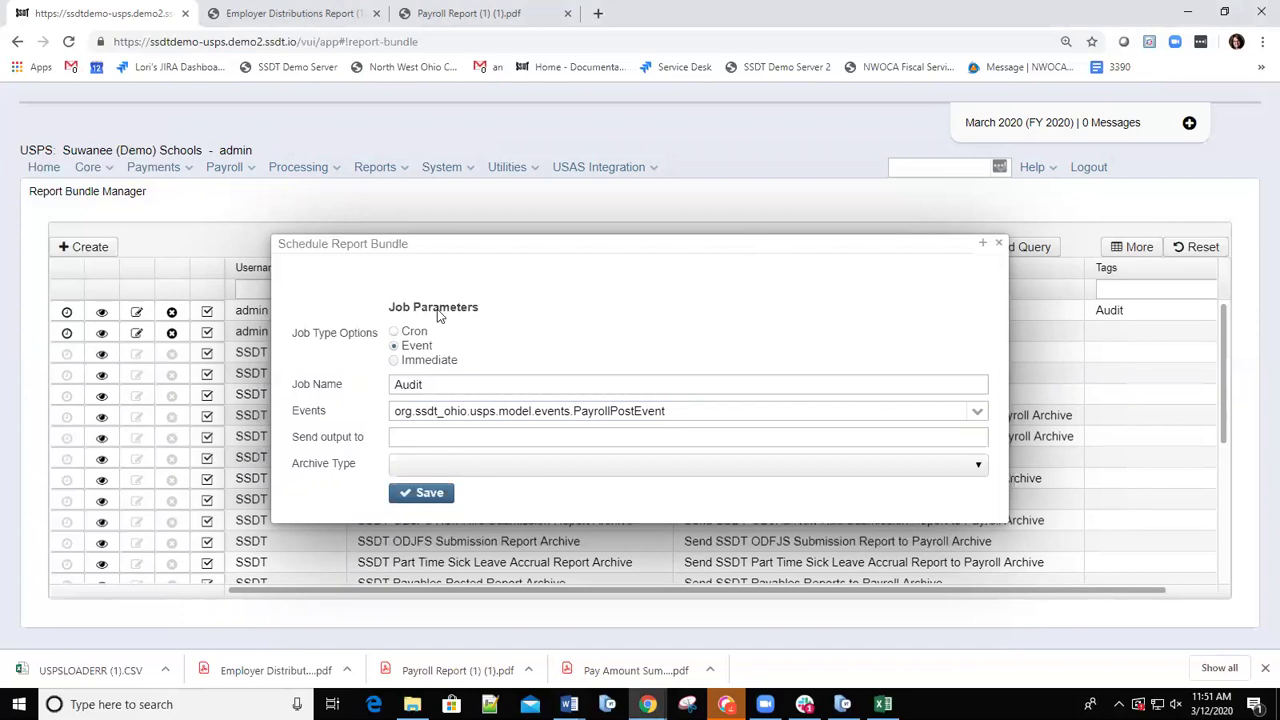
left_click_drag(556, 266, 98, 244)
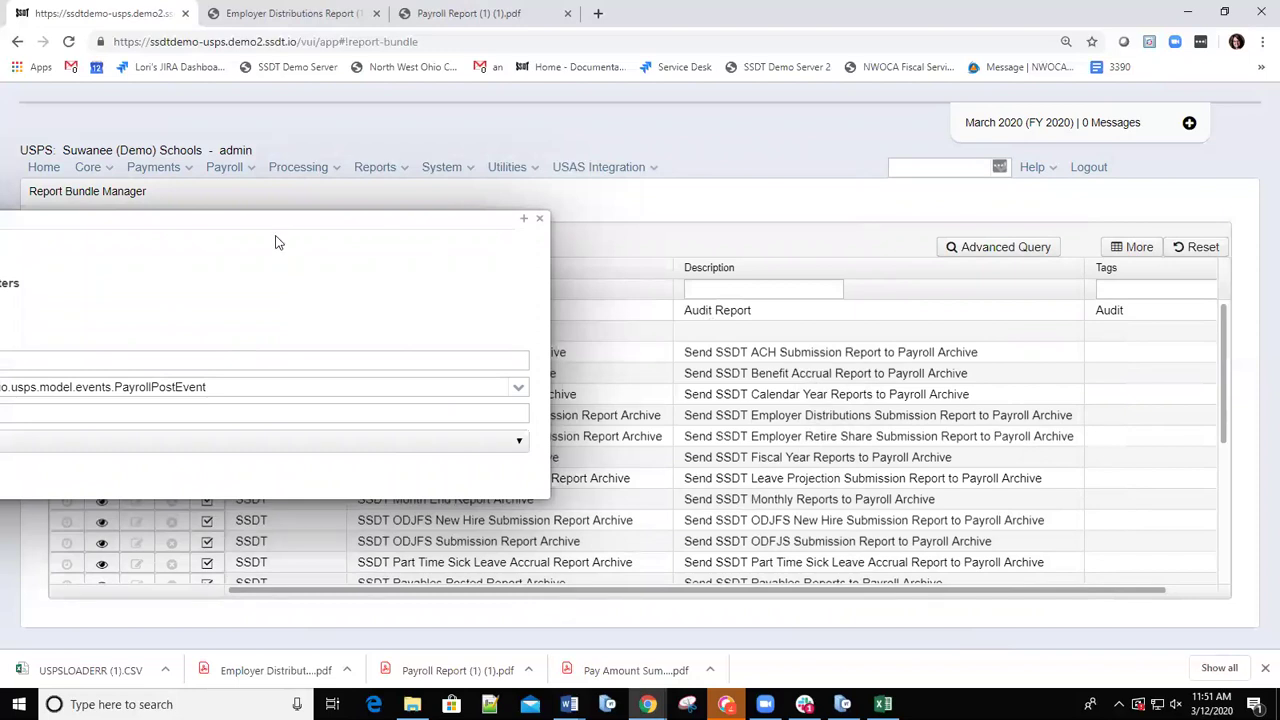
left_click_drag(273, 222, 236, 222)
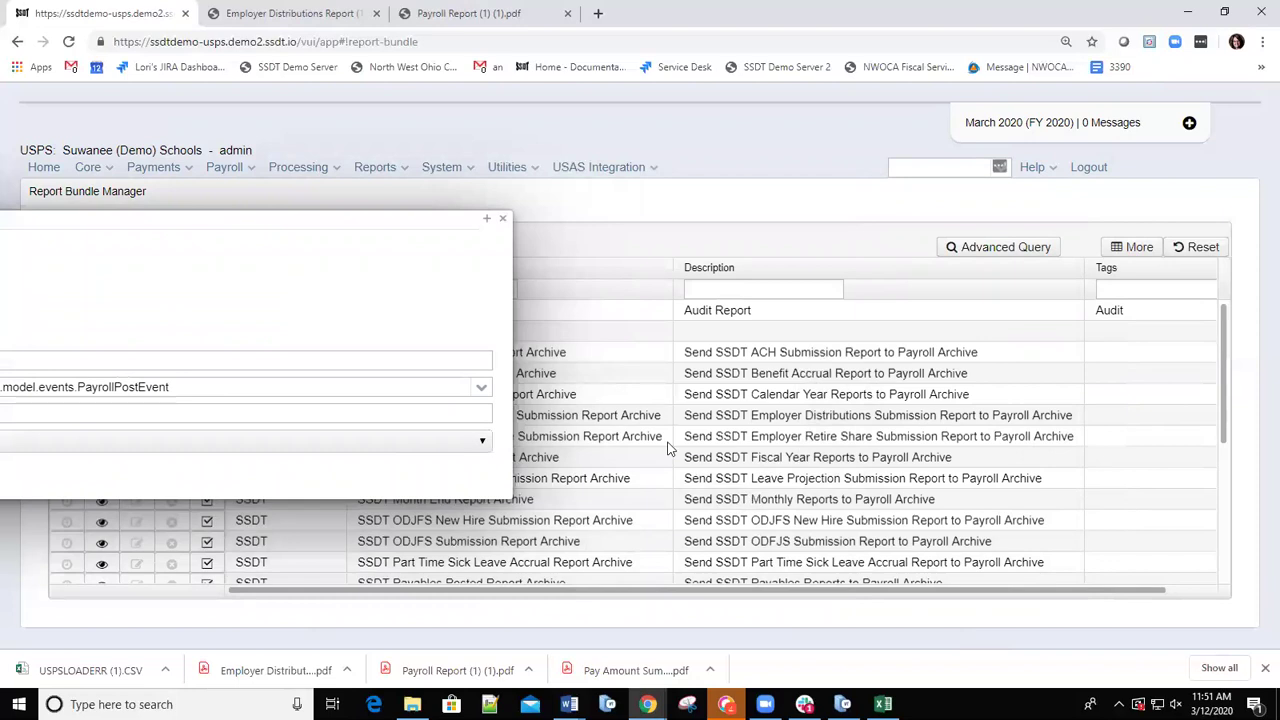
left_click(505, 222)
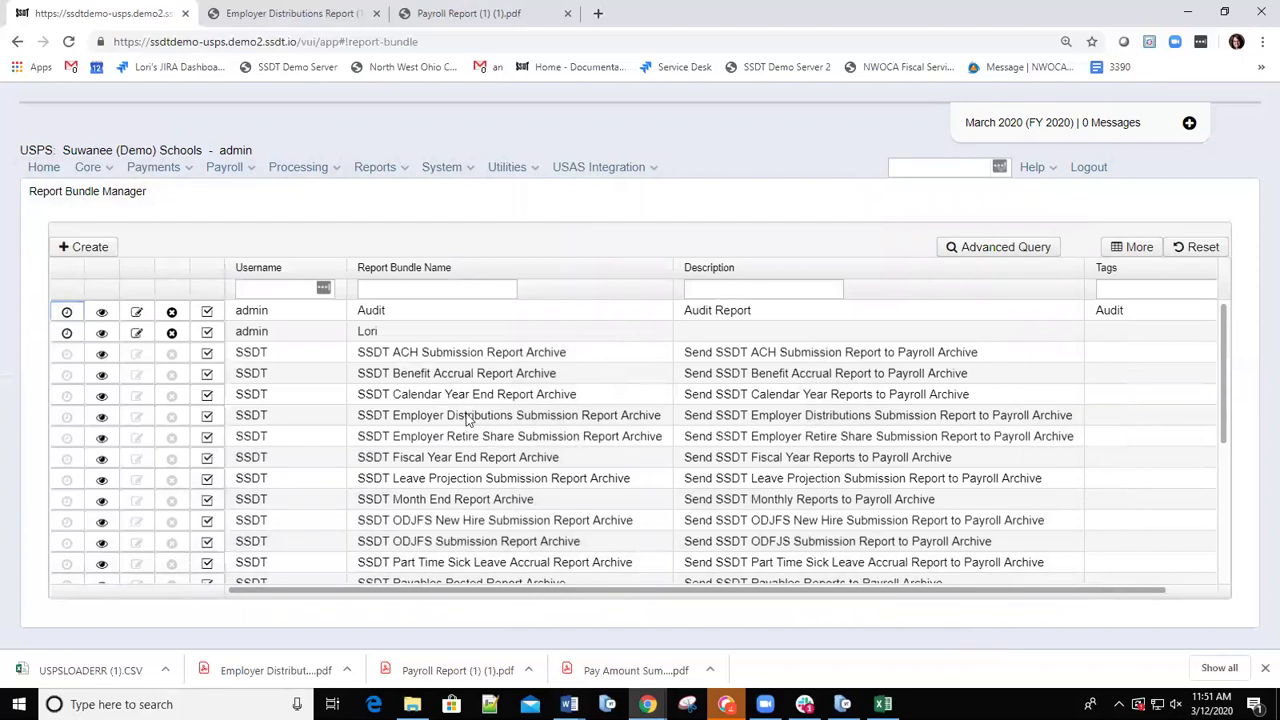
Copy the Send To Address from the SSDT Payroll Posted Report Archive bundle's details.
scroll(484, 458, "down", 3)
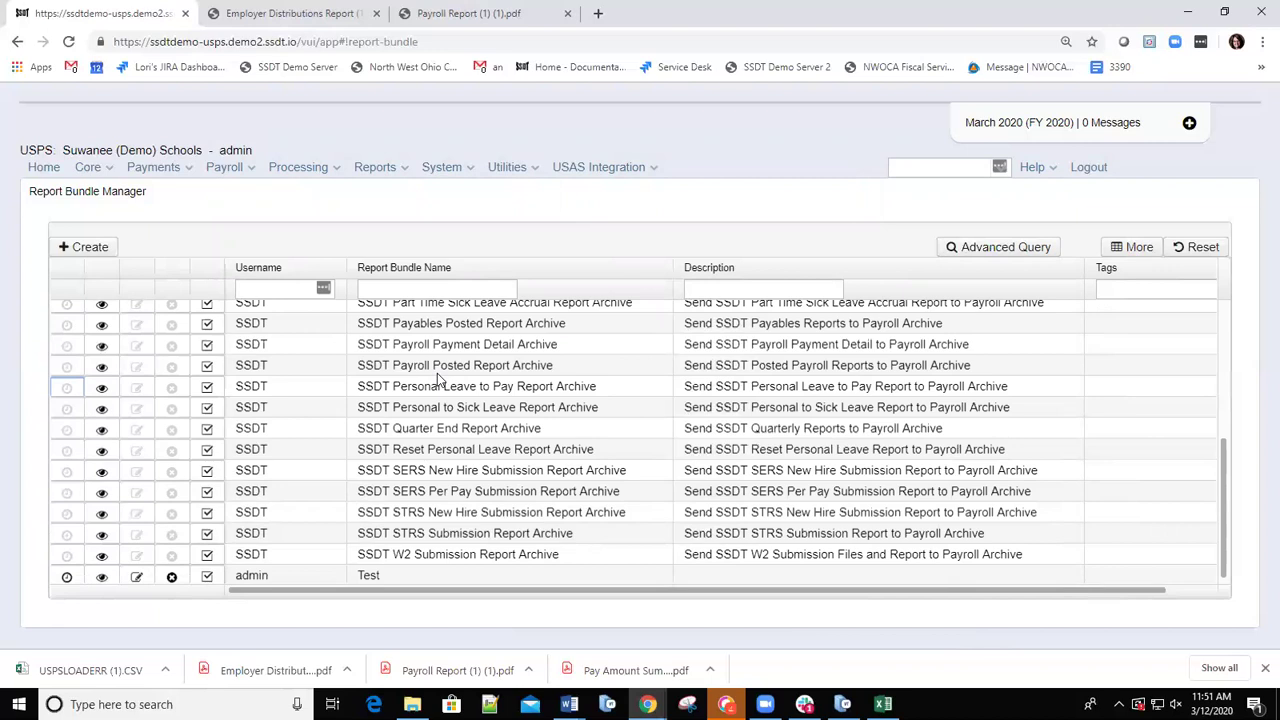
left_click(101, 366)
left_click(58, 363)
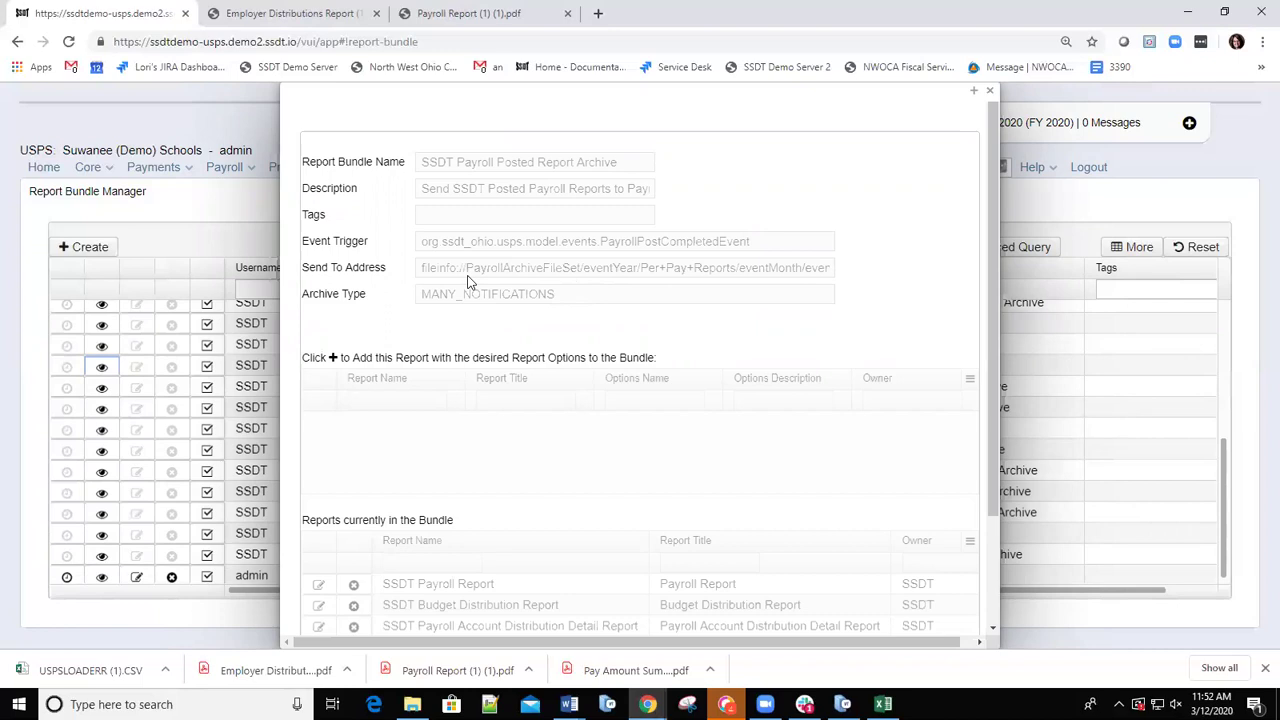
left_click_drag(421, 266, 835, 278)
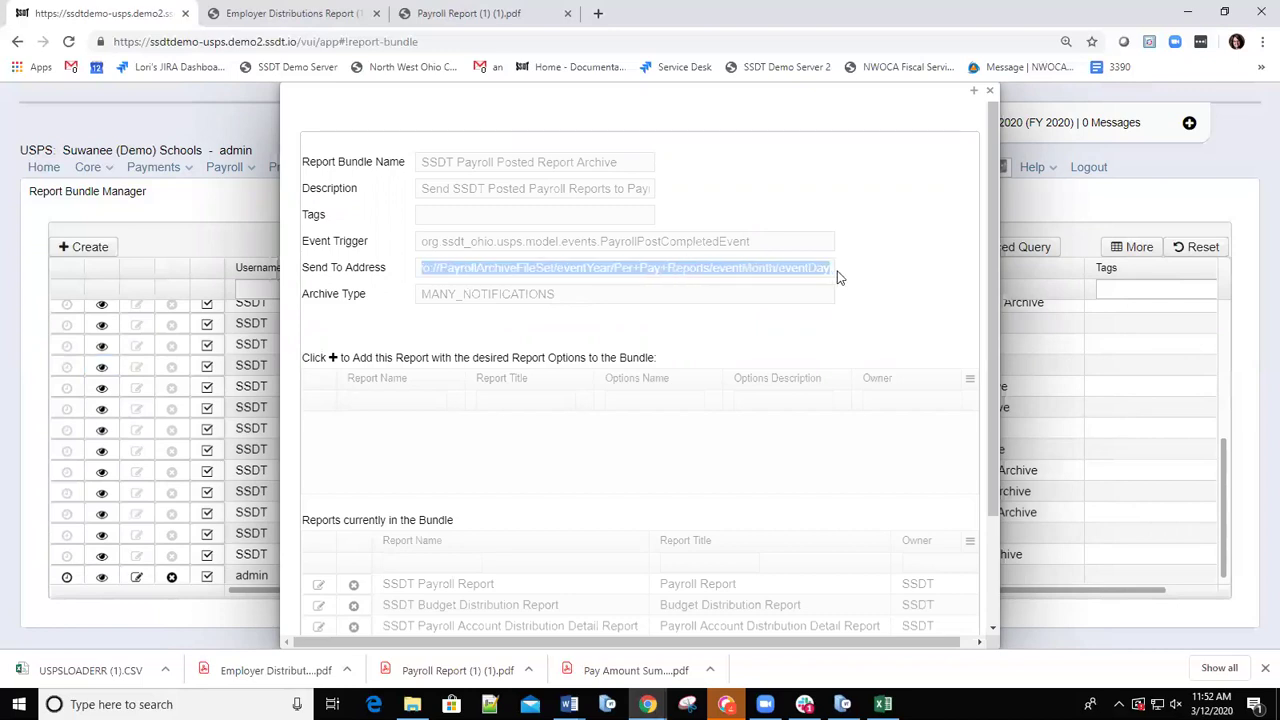
right_click(757, 278)
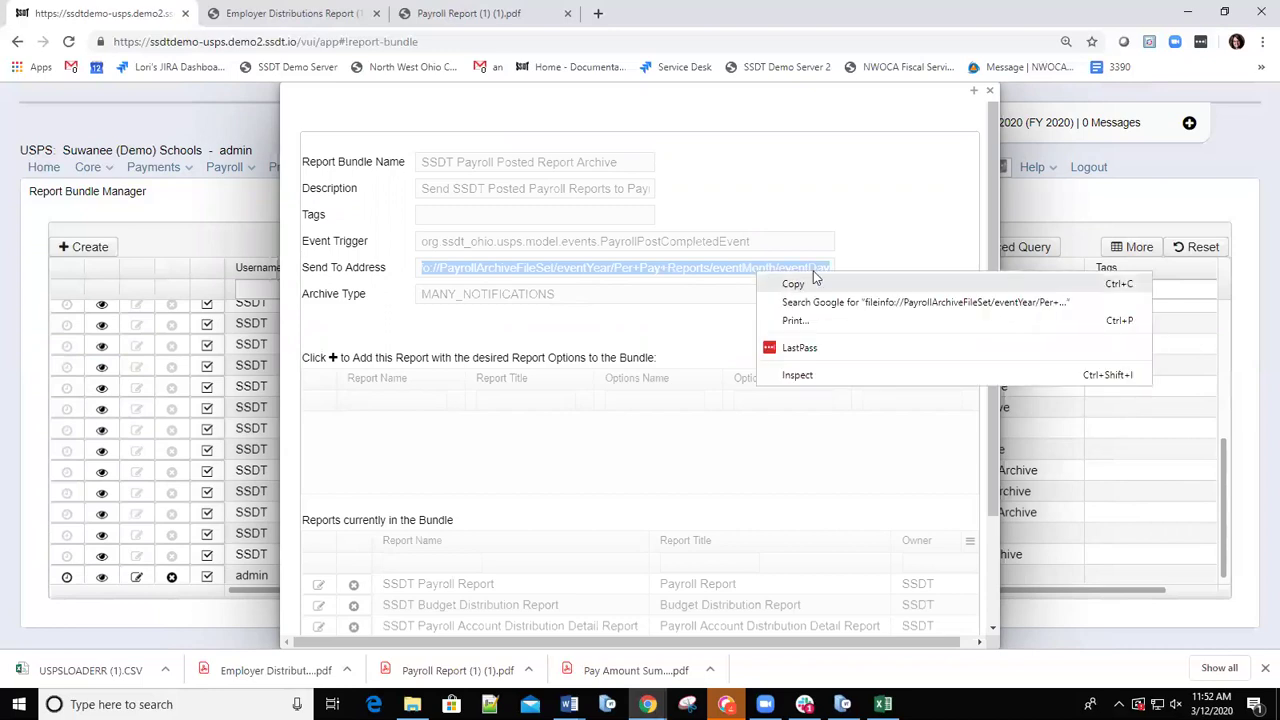
left_click(792, 284)
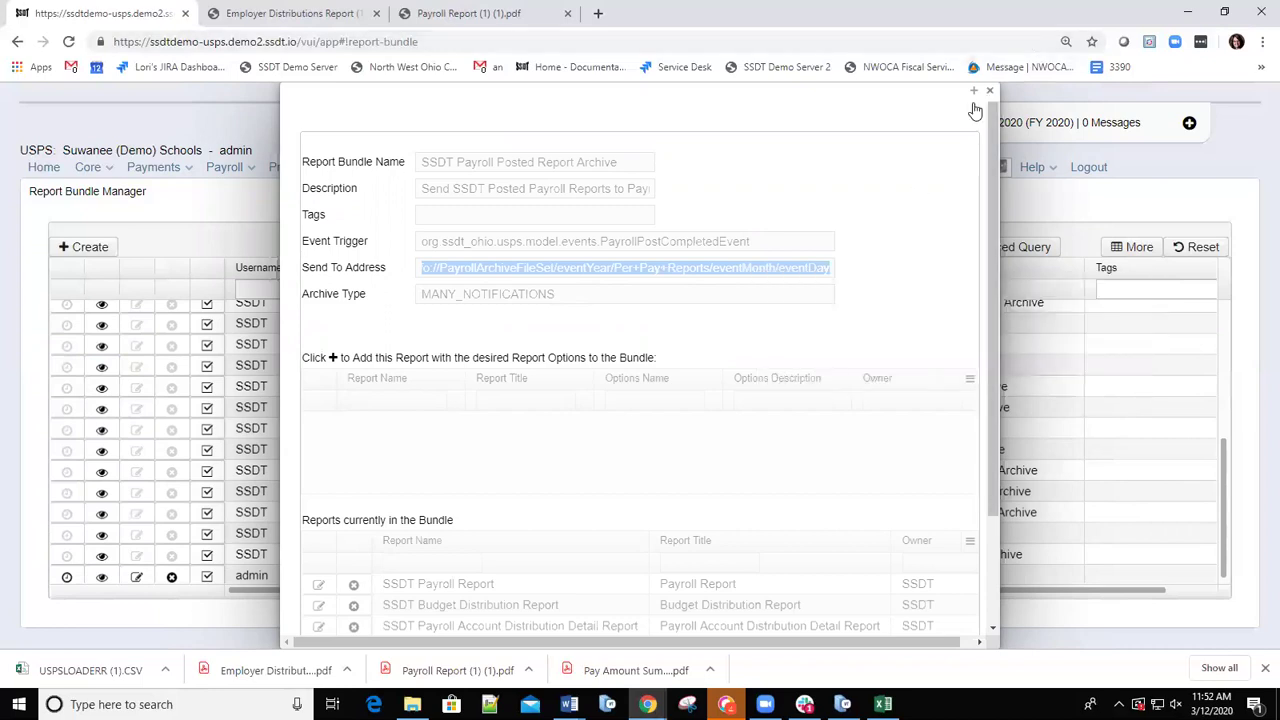
left_click(660, 183)
key("Escape")
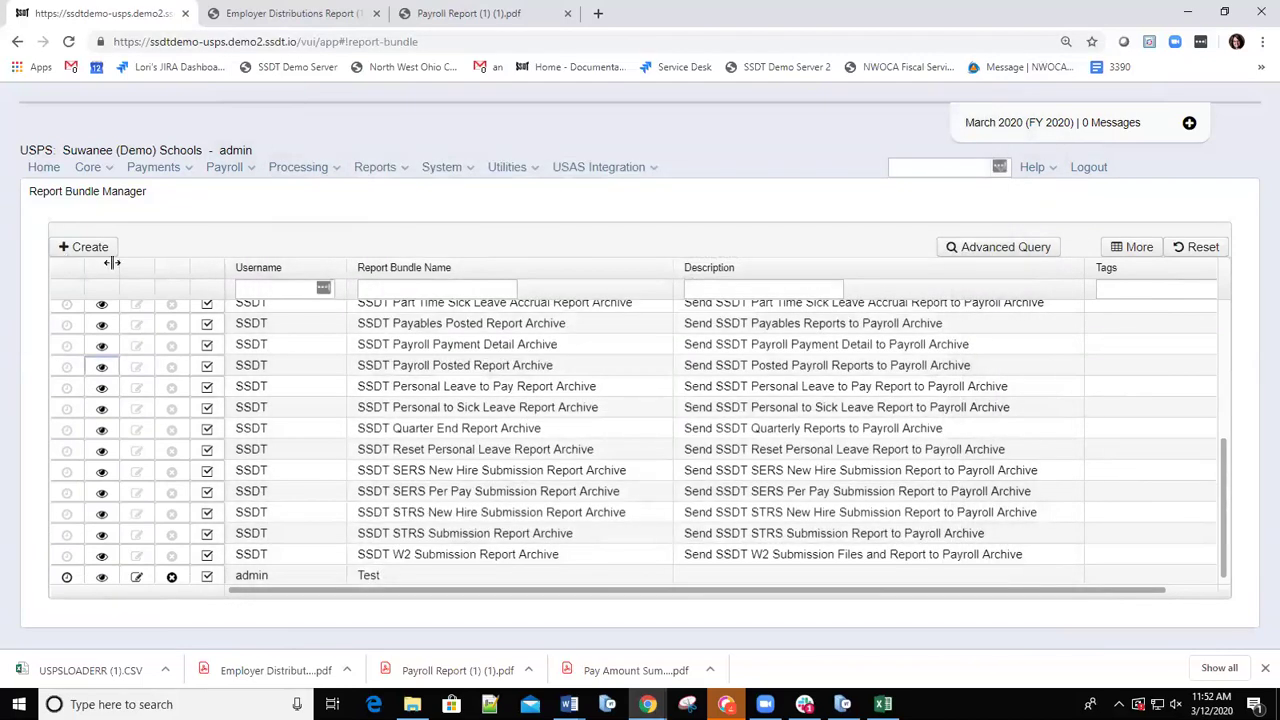
Start a bundle named Audit, discard the form unsaved, and return to the list top.
left_click(92, 250)
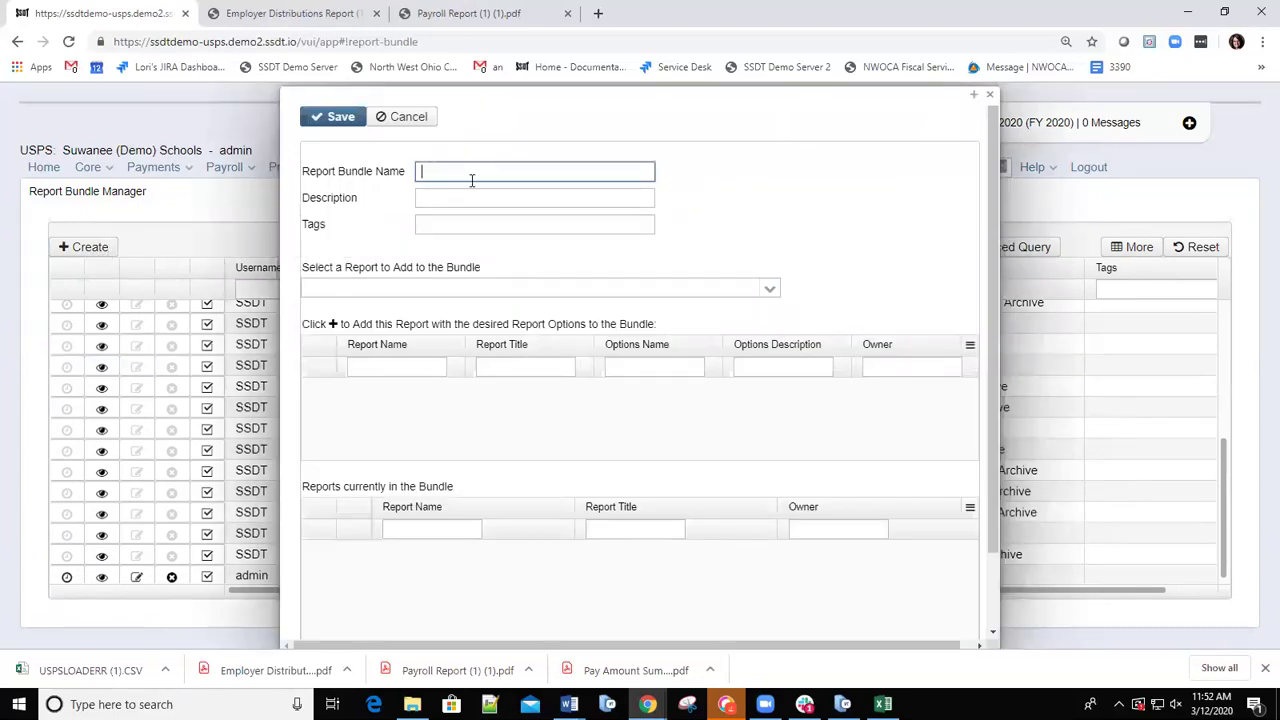
type("Audit")
left_click(990, 97)
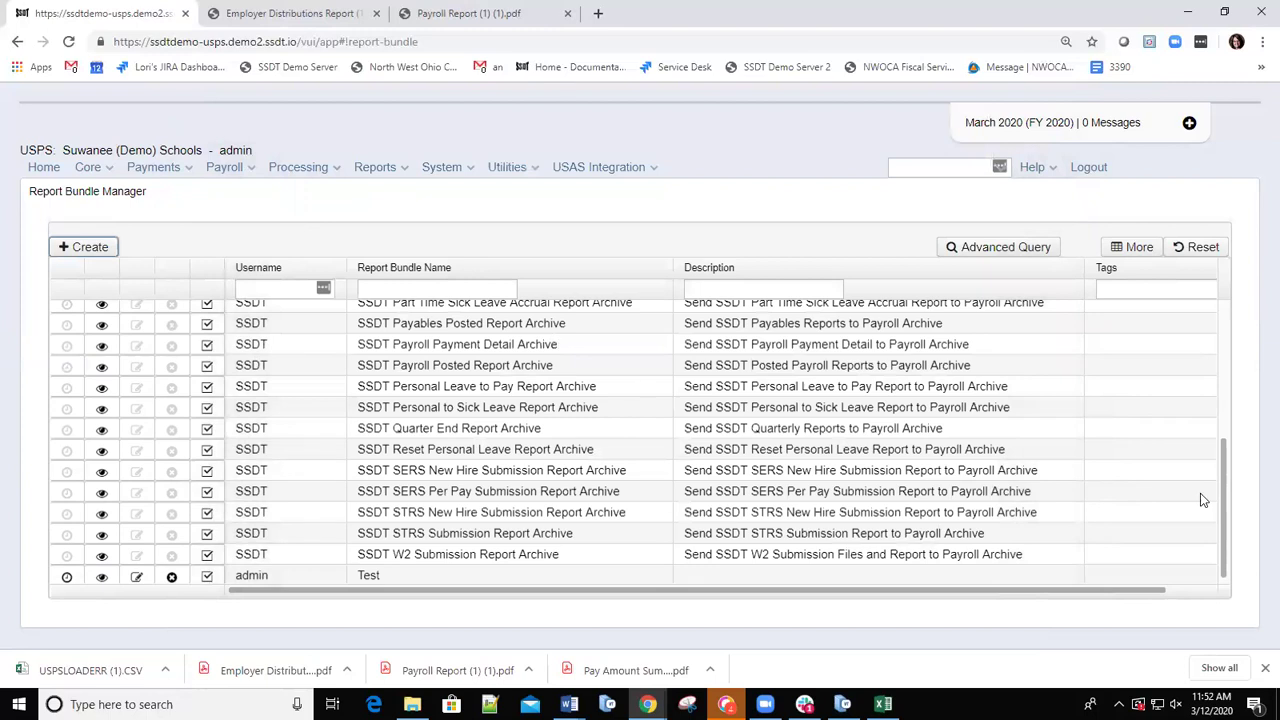
scroll(1221, 490, "up", 3)
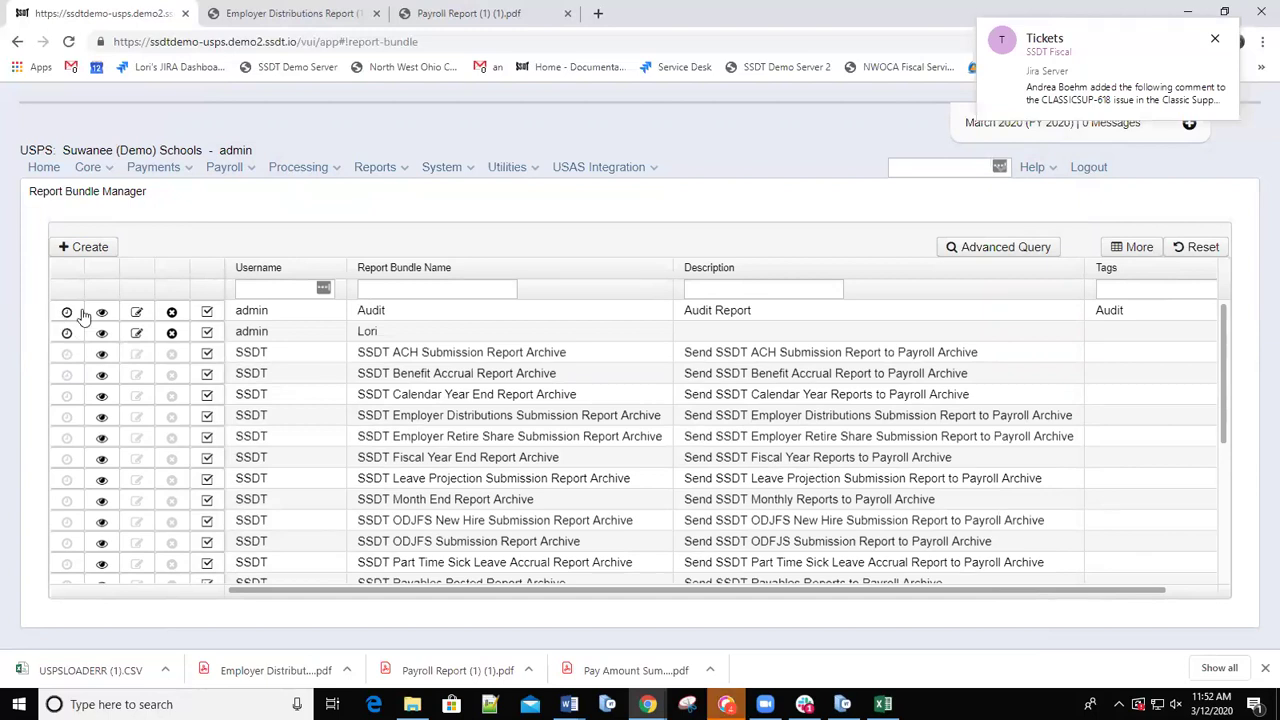
Schedule the Audit bundle as an event job triggered by PayrollPostEvent.
left_click(66, 313)
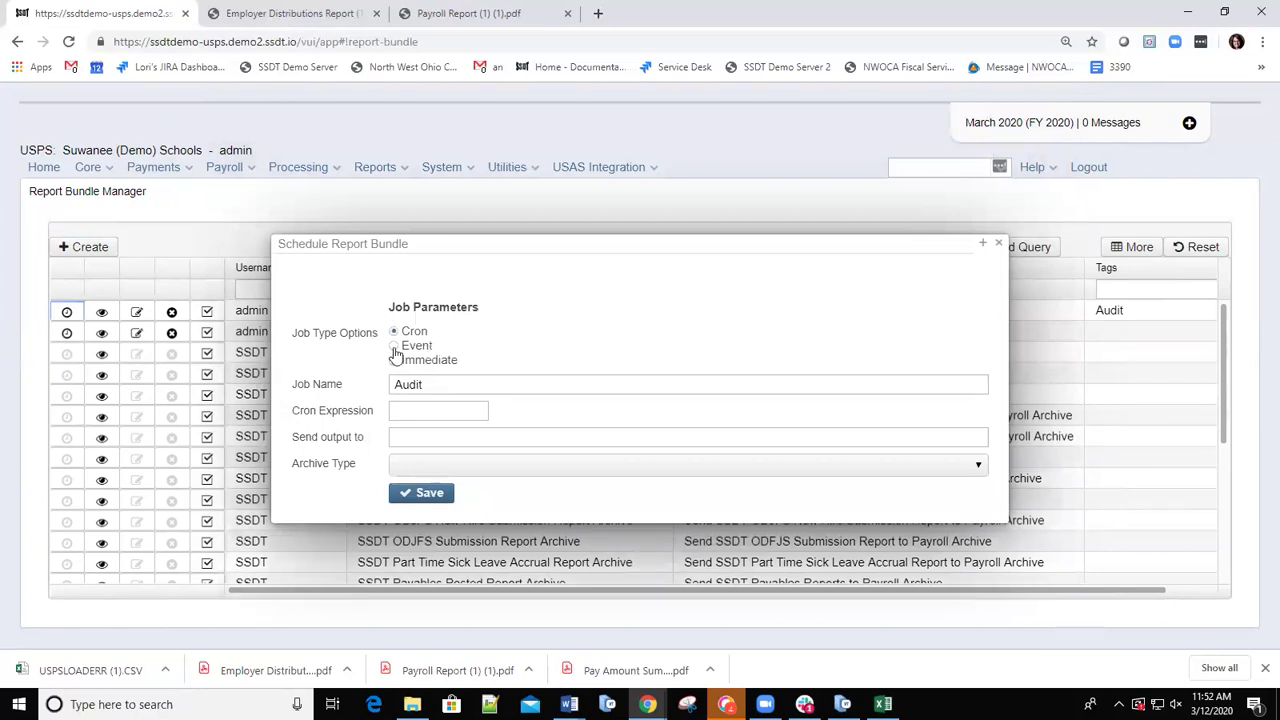
left_click(395, 346)
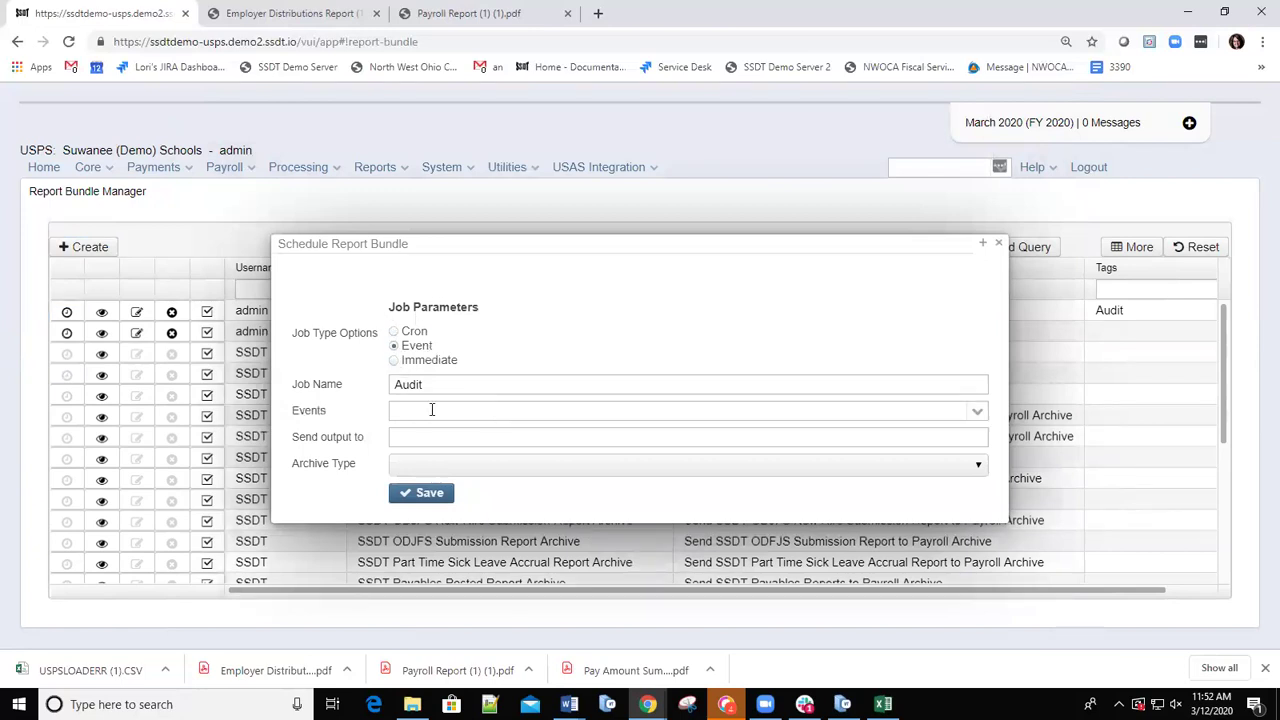
left_click(975, 416)
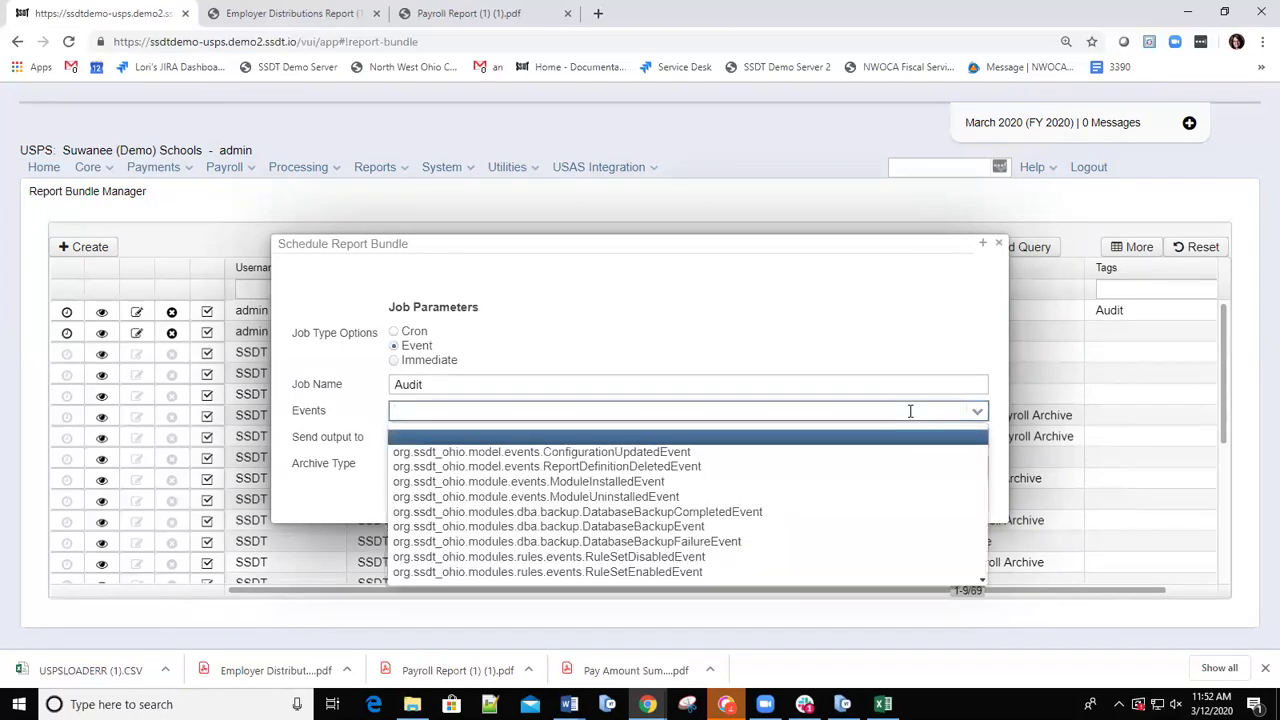
key("Down")
key("Down")
key("Down")
key("Down")
key("Down")
key("Down")
key("Down")
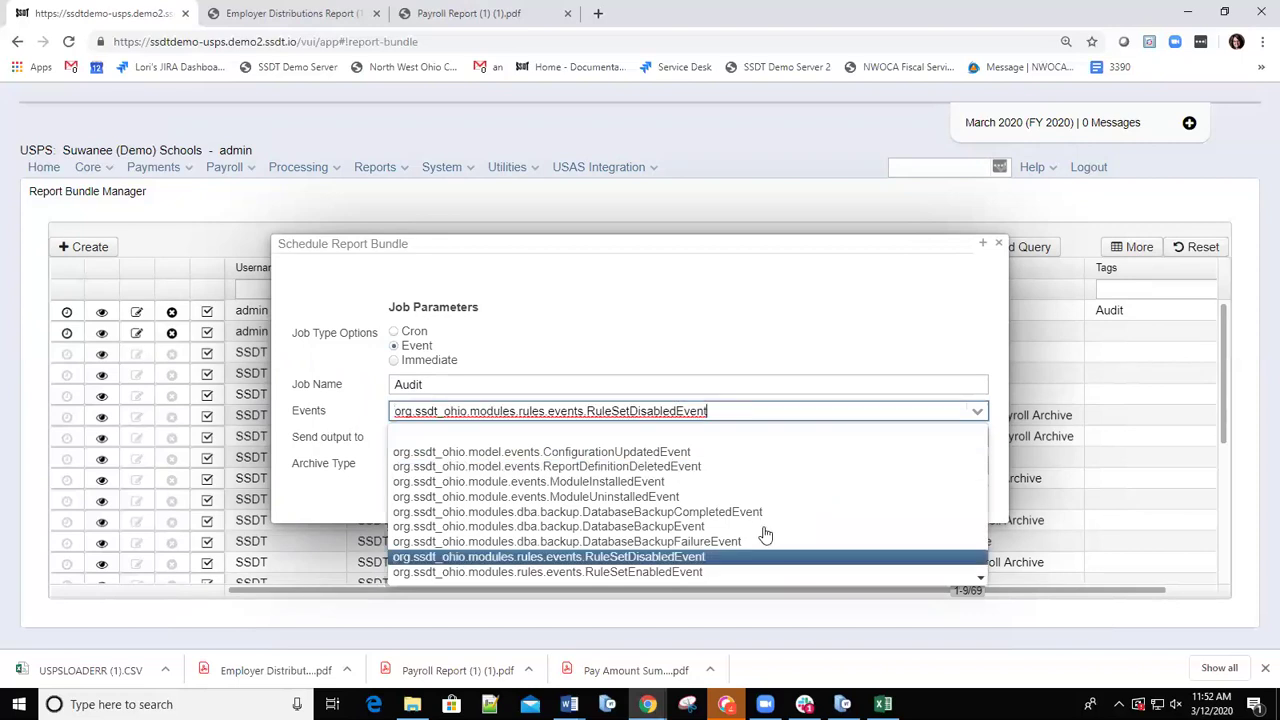
key("Down")
key("Down")
key("Down")
key("Down")
key("Down")
key("Down")
key("Down")
key("Down")
key("Down")
key("Down")
key("Down")
key("Down")
key("Down")
key("Down")
key("Down")
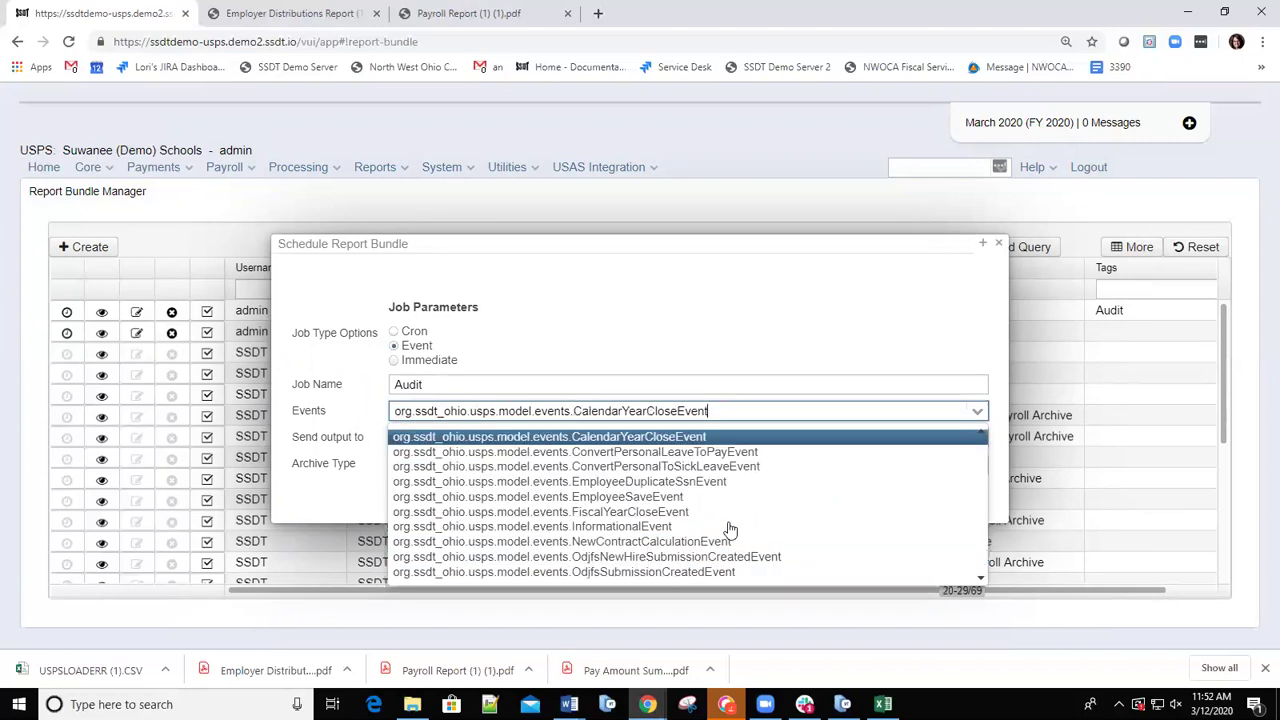
key("Down")
key("Down")
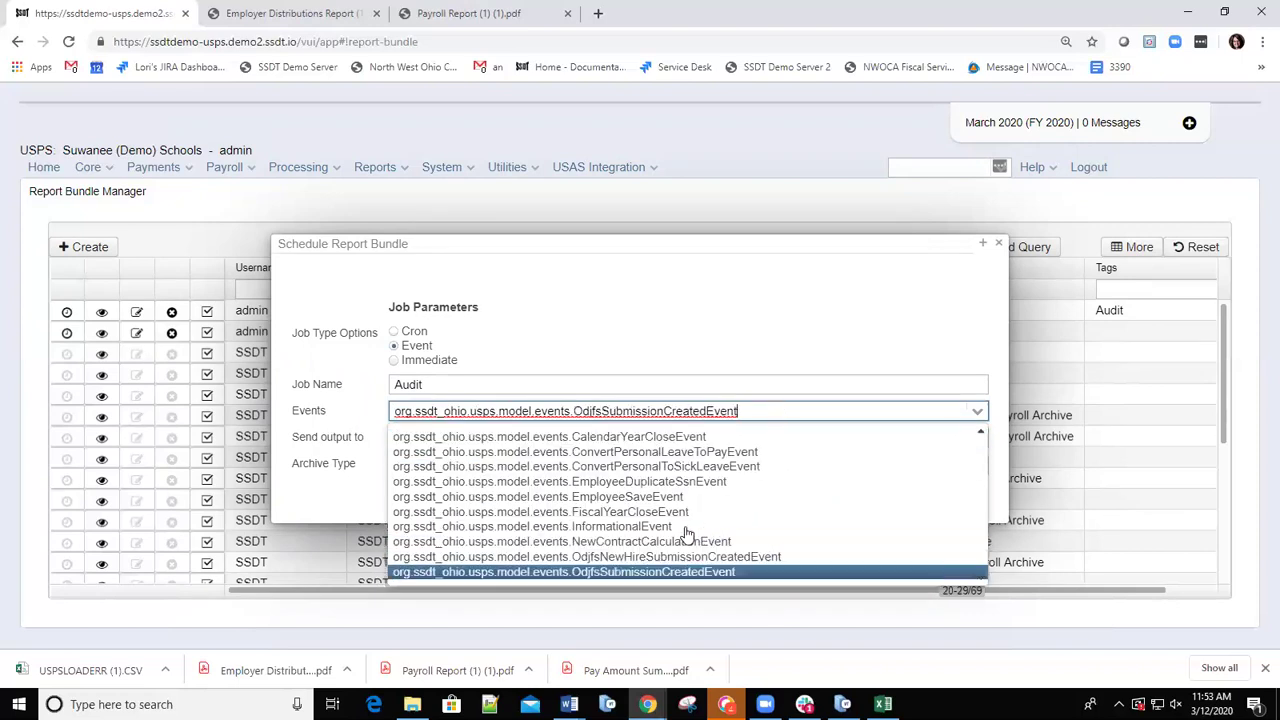
key("Down")
key("Down")
key("Down")
key("Down")
key("Down")
key("Down")
key("Down")
key("Down")
key("Down")
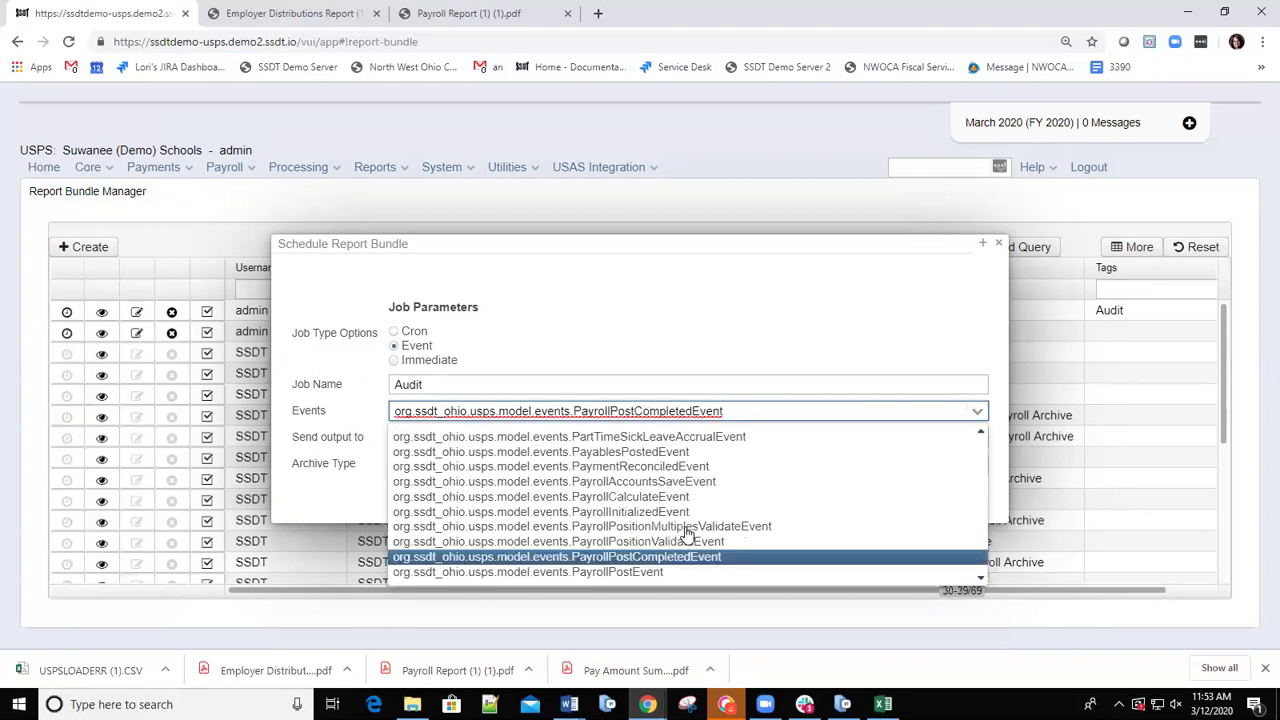
key("Down")
left_click(622, 576)
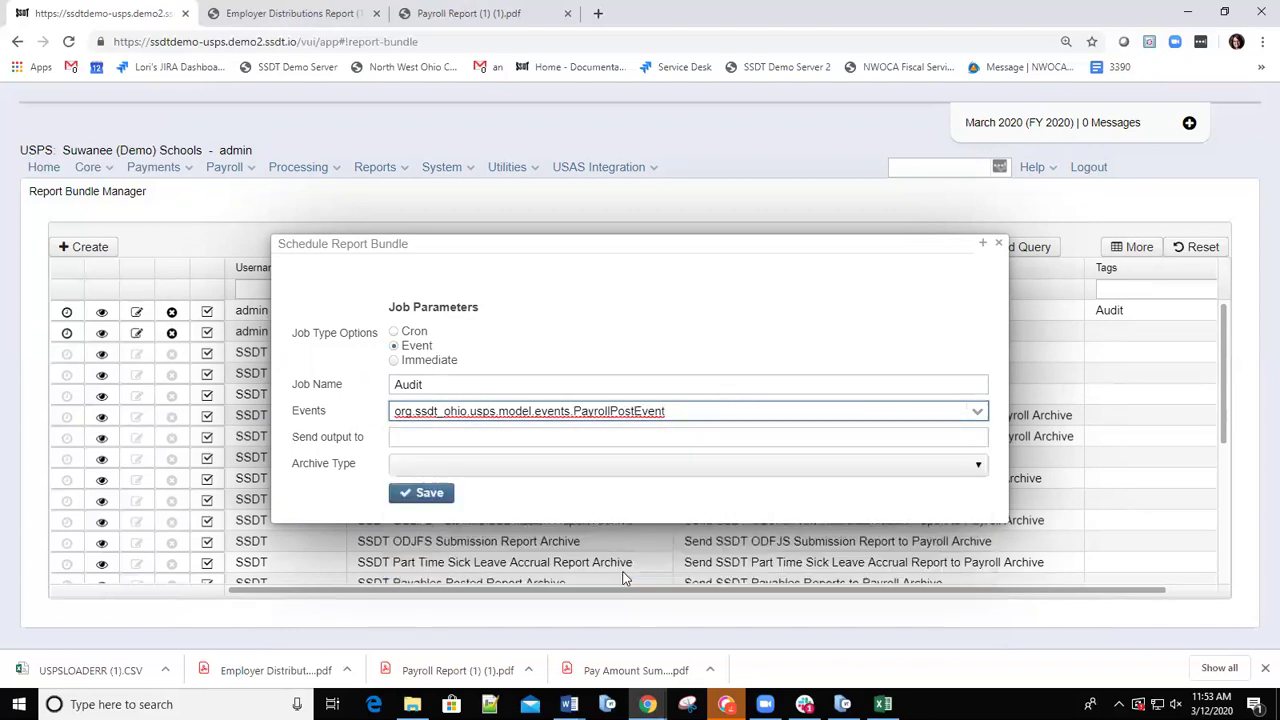
Paste the payroll archive path as output, choose single-notification archive type, and save.
left_click(488, 436)
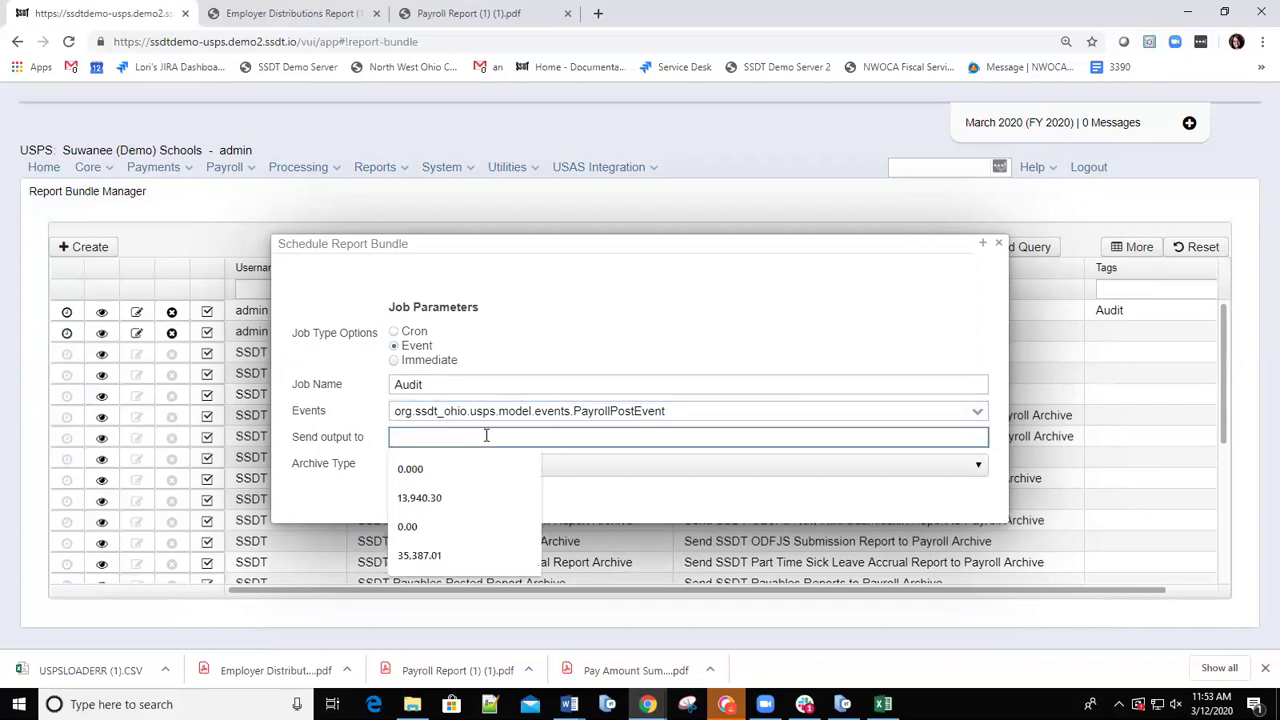
key("ctrl+v")
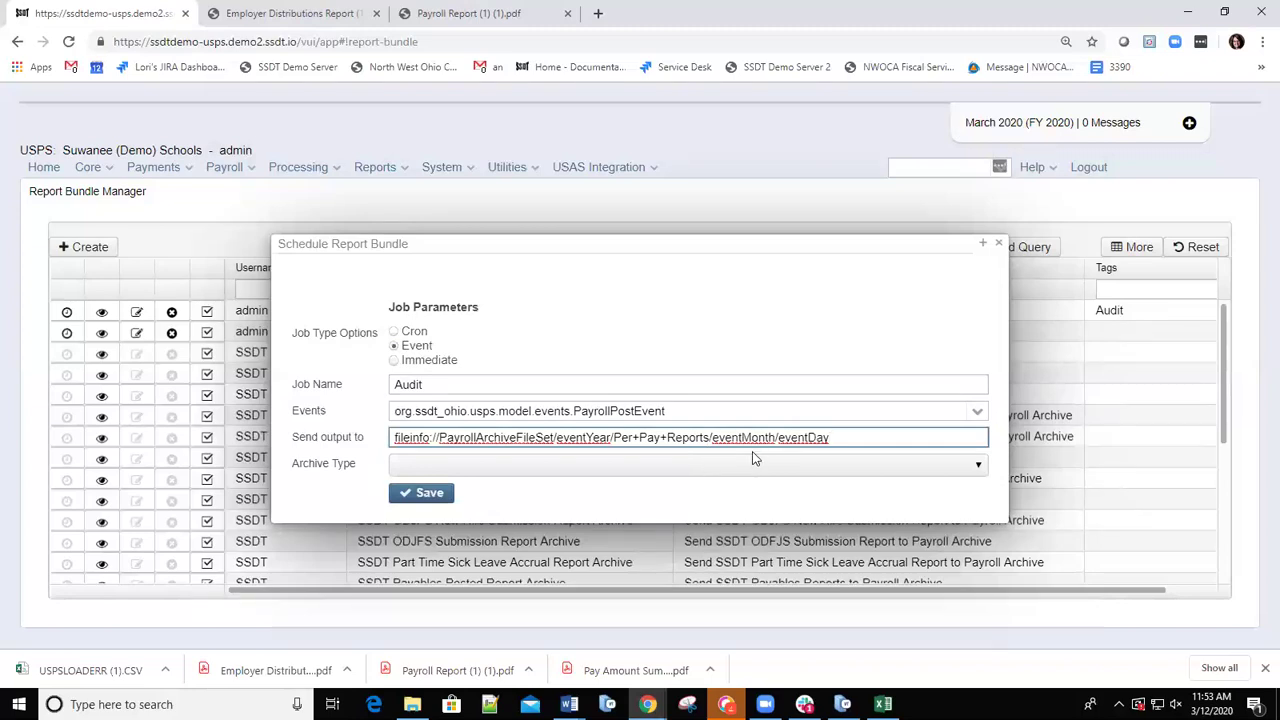
left_click(981, 466)
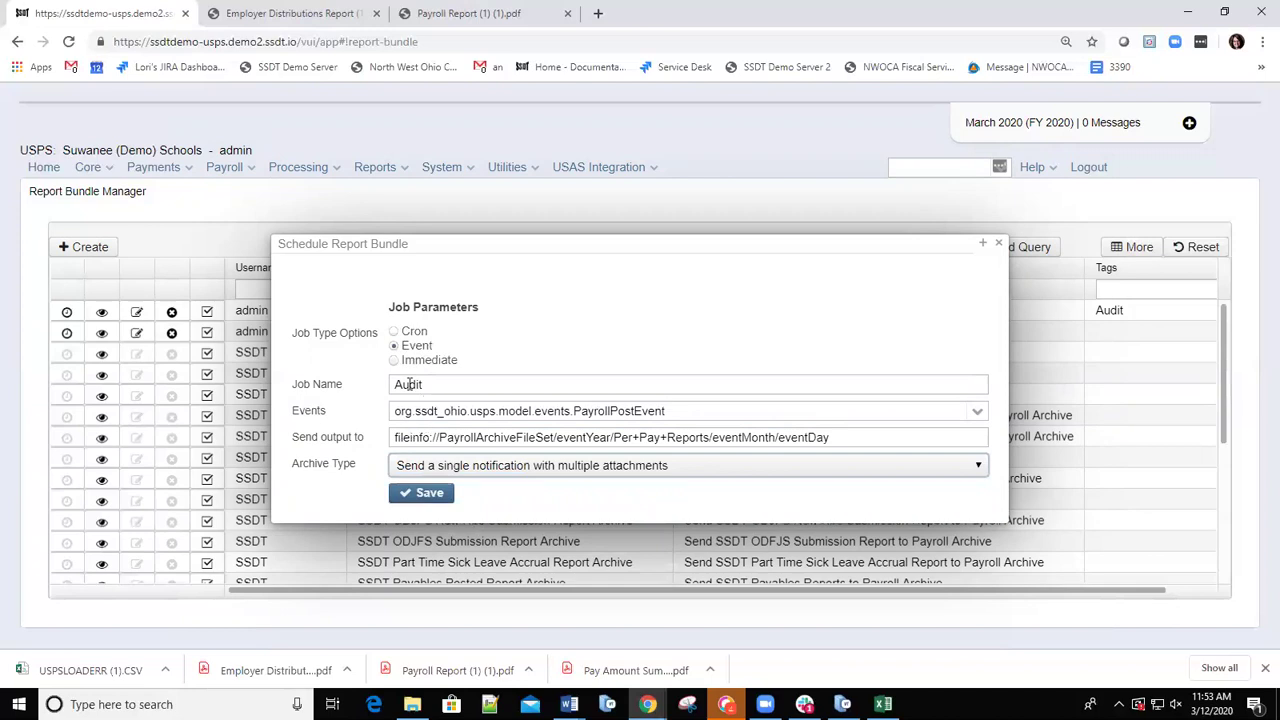
left_click(430, 494)
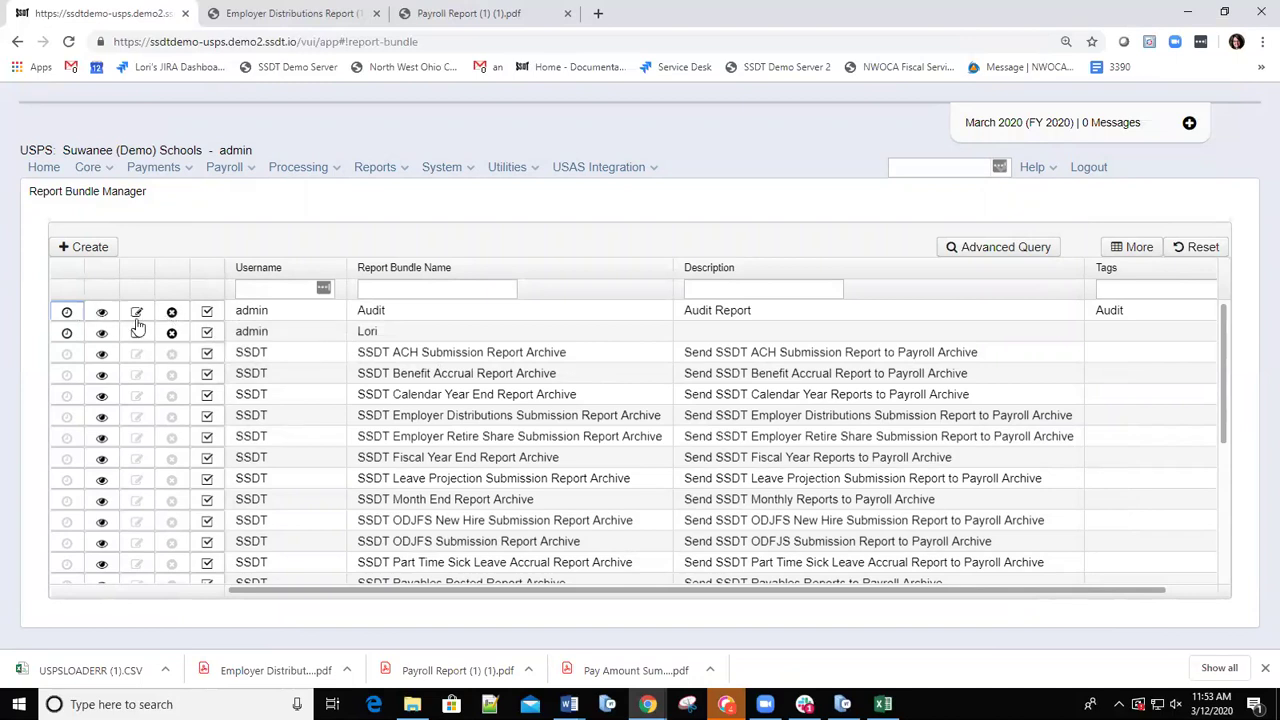
left_click(136, 314)
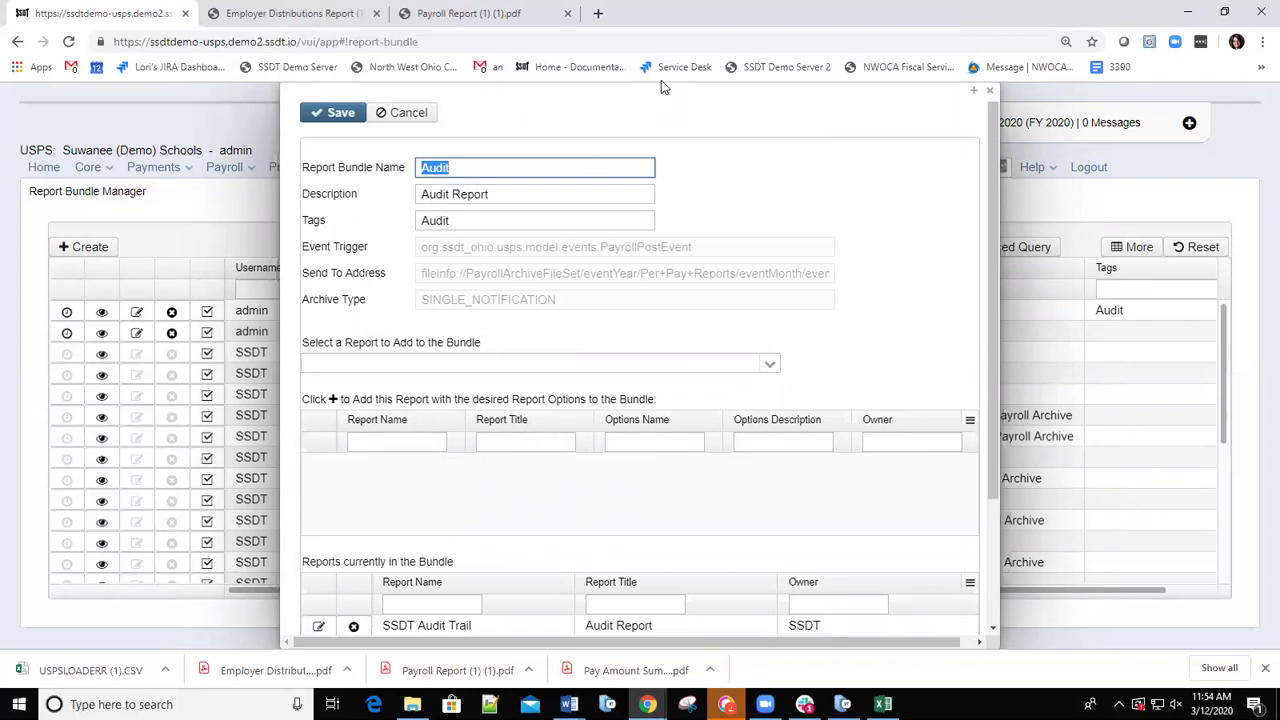
left_click(989, 91)
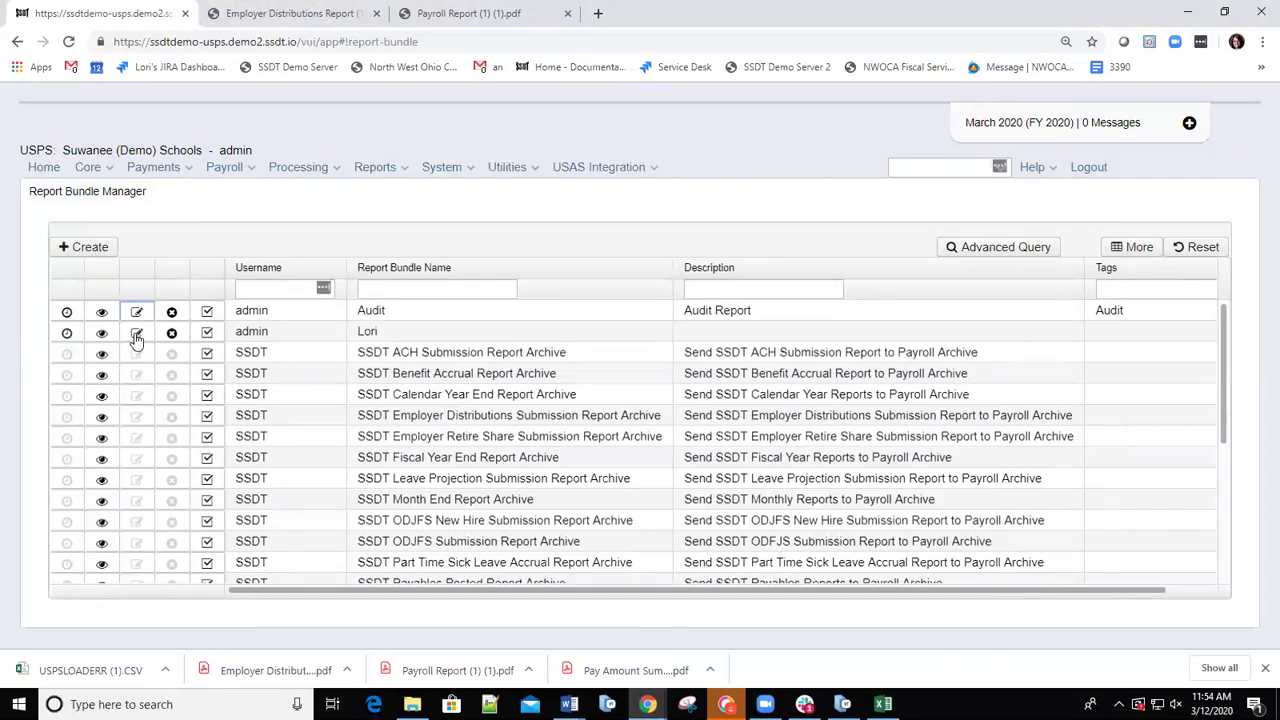
left_click(136, 334)
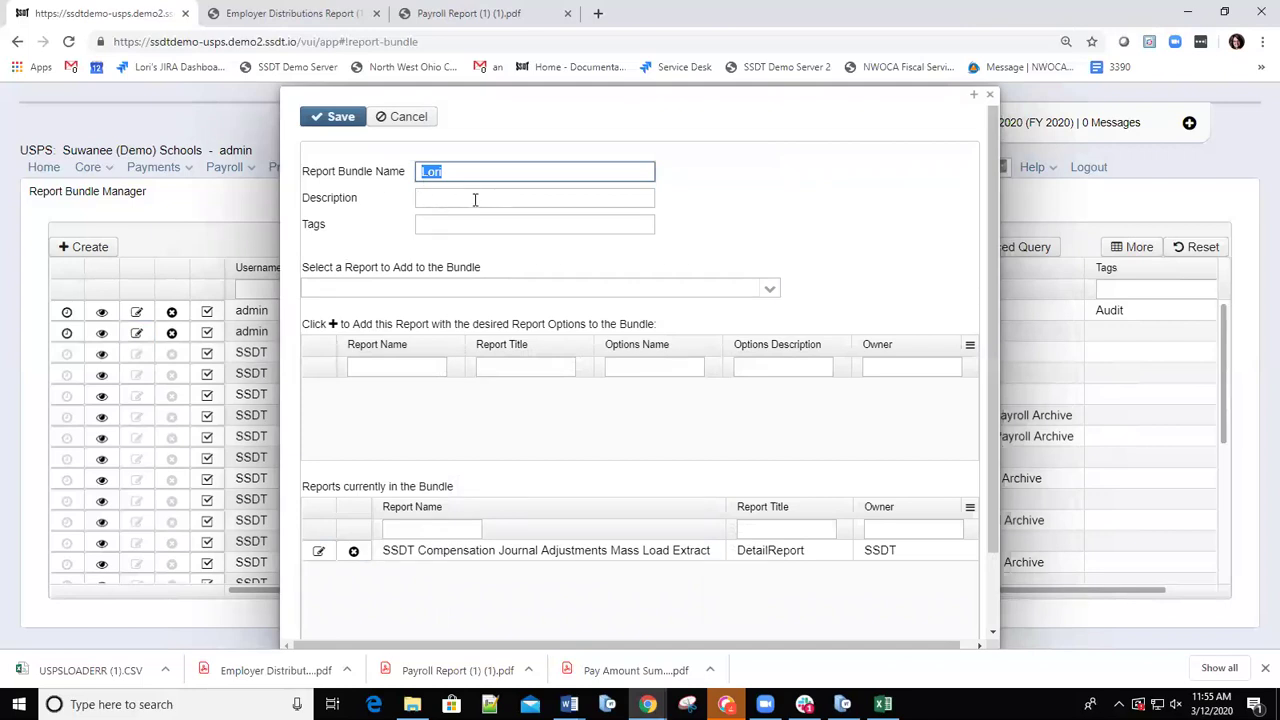
left_click(989, 96)
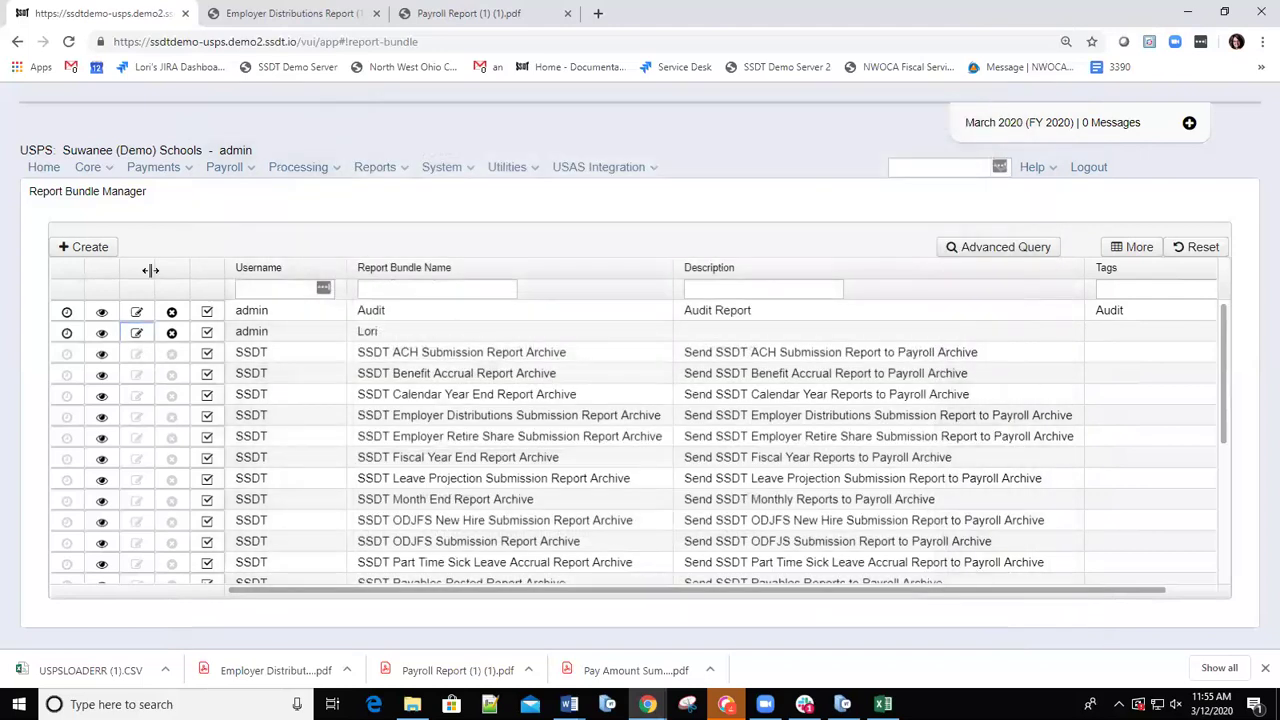
Start a bundle 'Check Registe', described 'Weekly Check Register', tag CR, selecting SSDT Outstanding Checks Report.
left_click(82, 255)
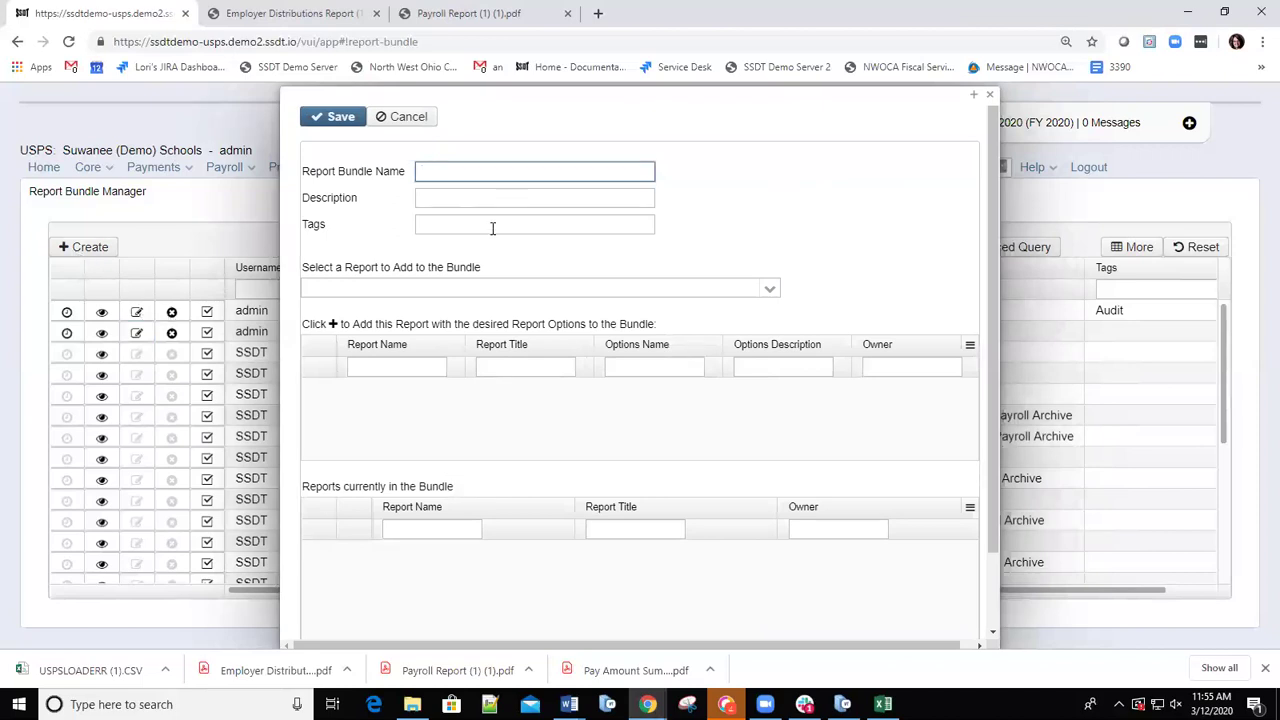
type("Check Register")
left_click(504, 198)
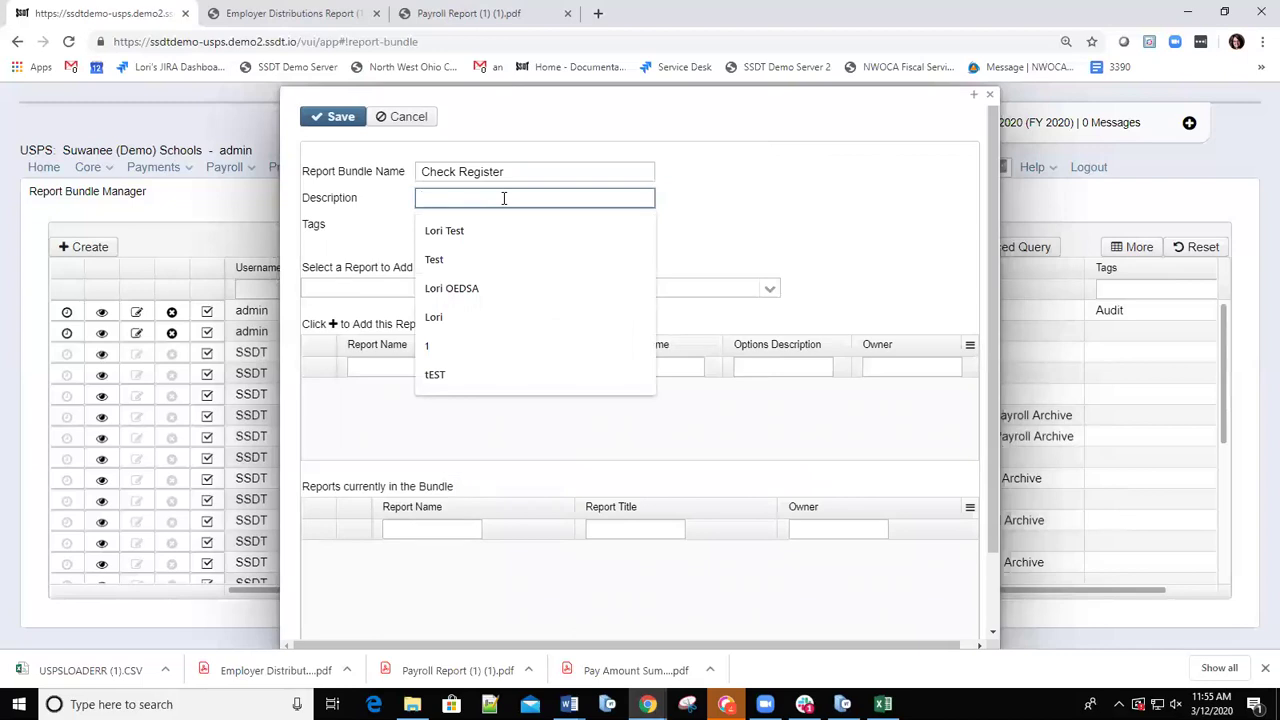
type("We")
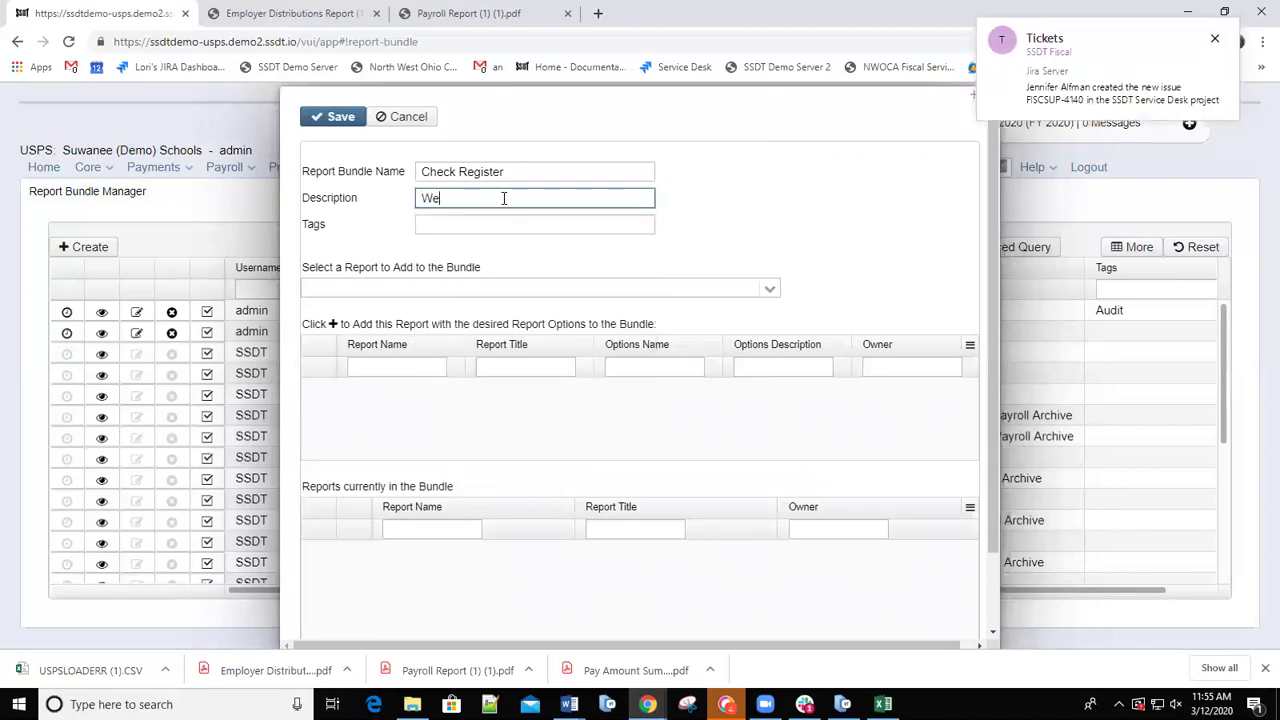
type("ekly Check Register")
left_click(513, 224)
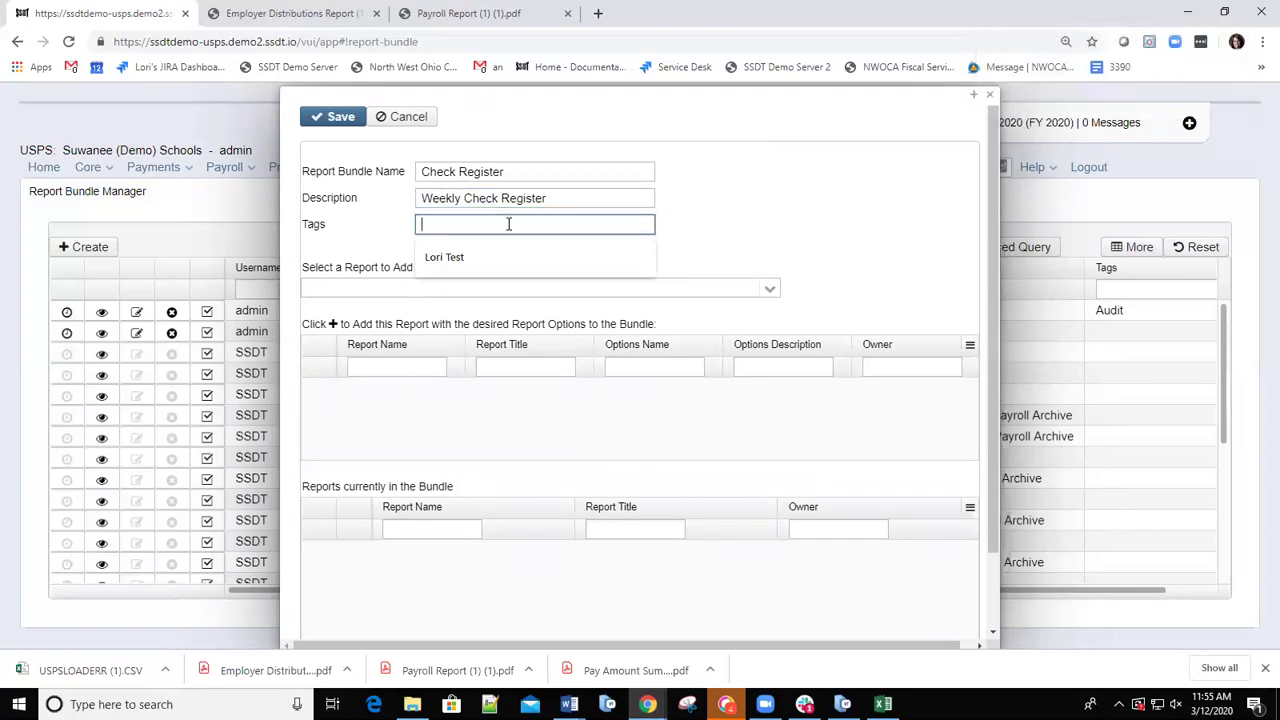
type("CR")
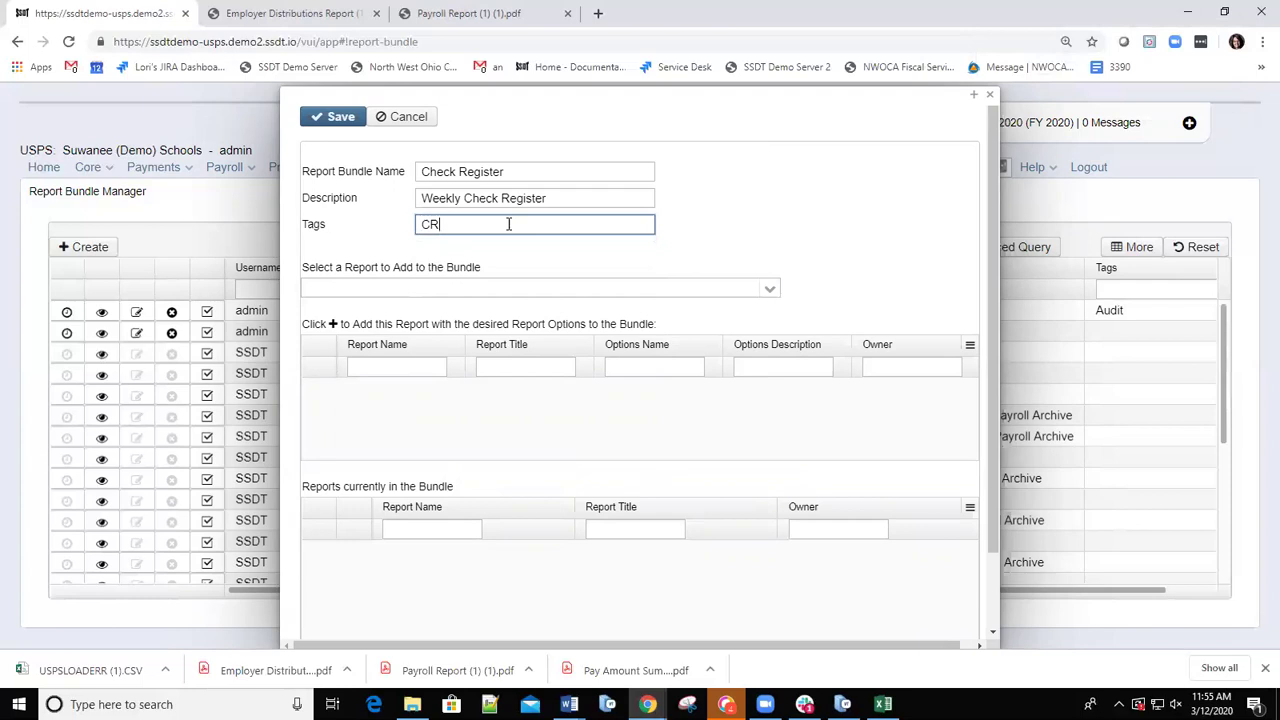
left_click(771, 293)
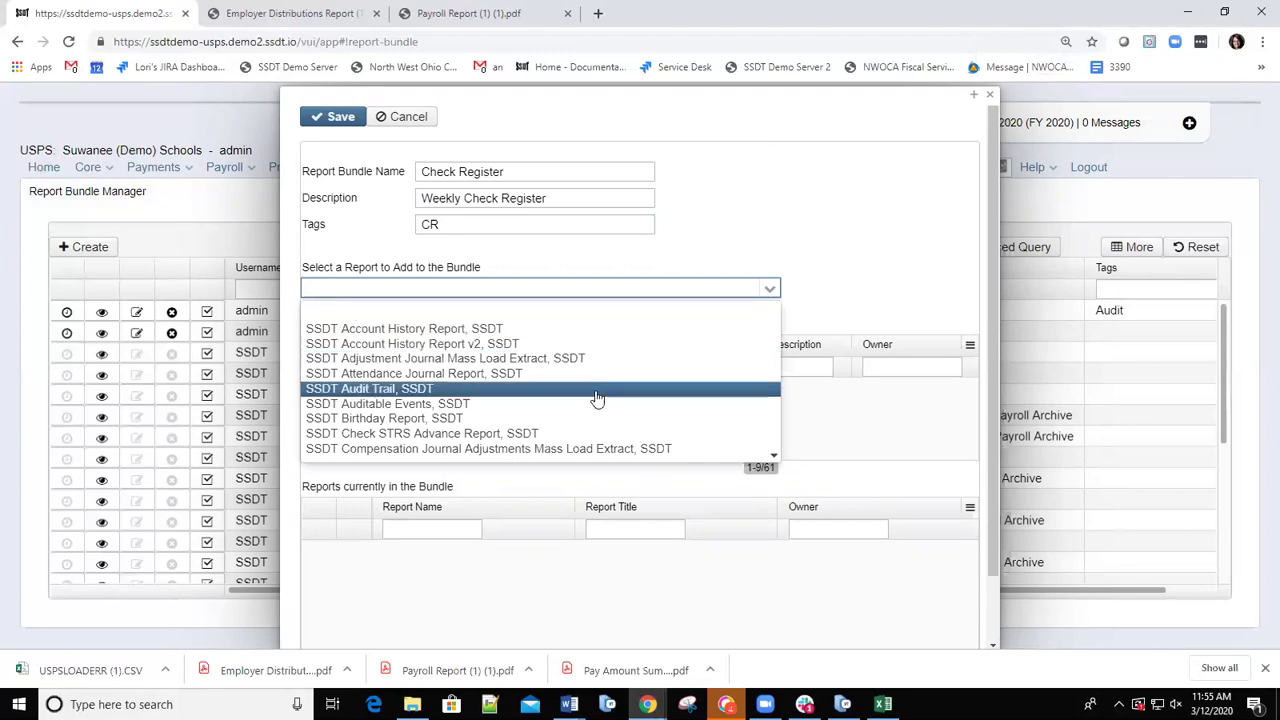
key("Down")
key("Down")
key("Down")
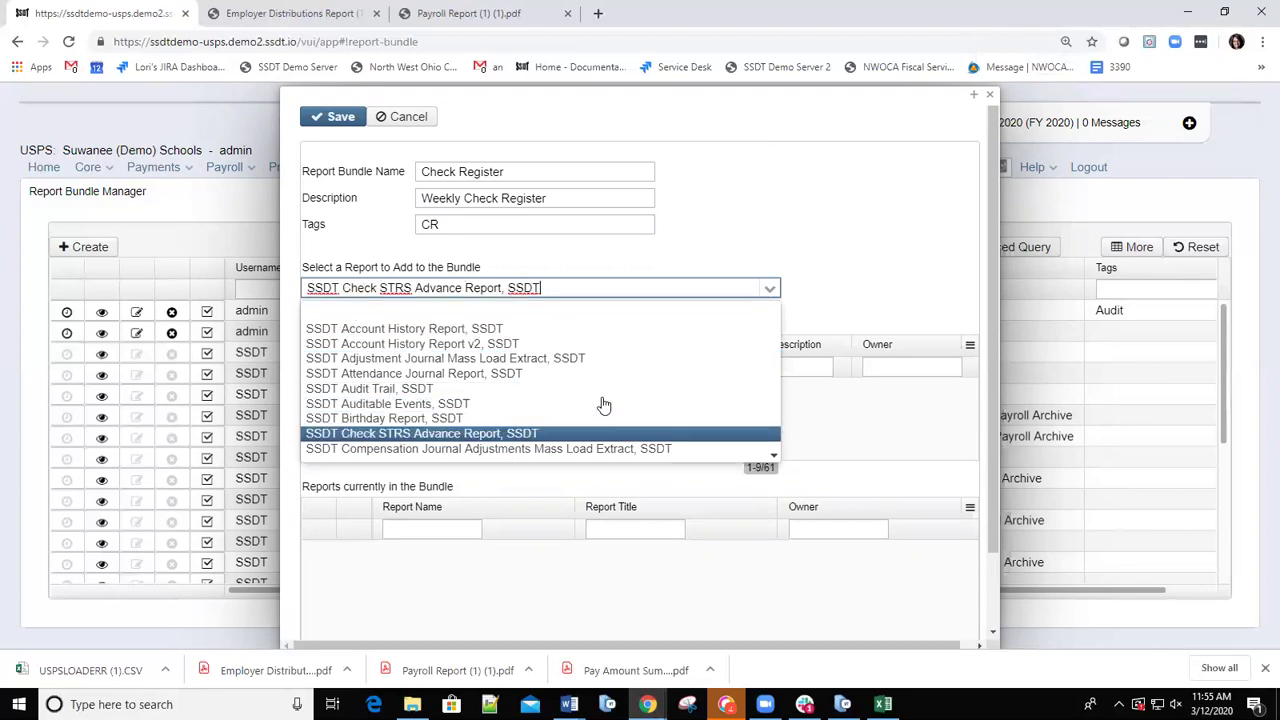
key("Down")
key("Down")
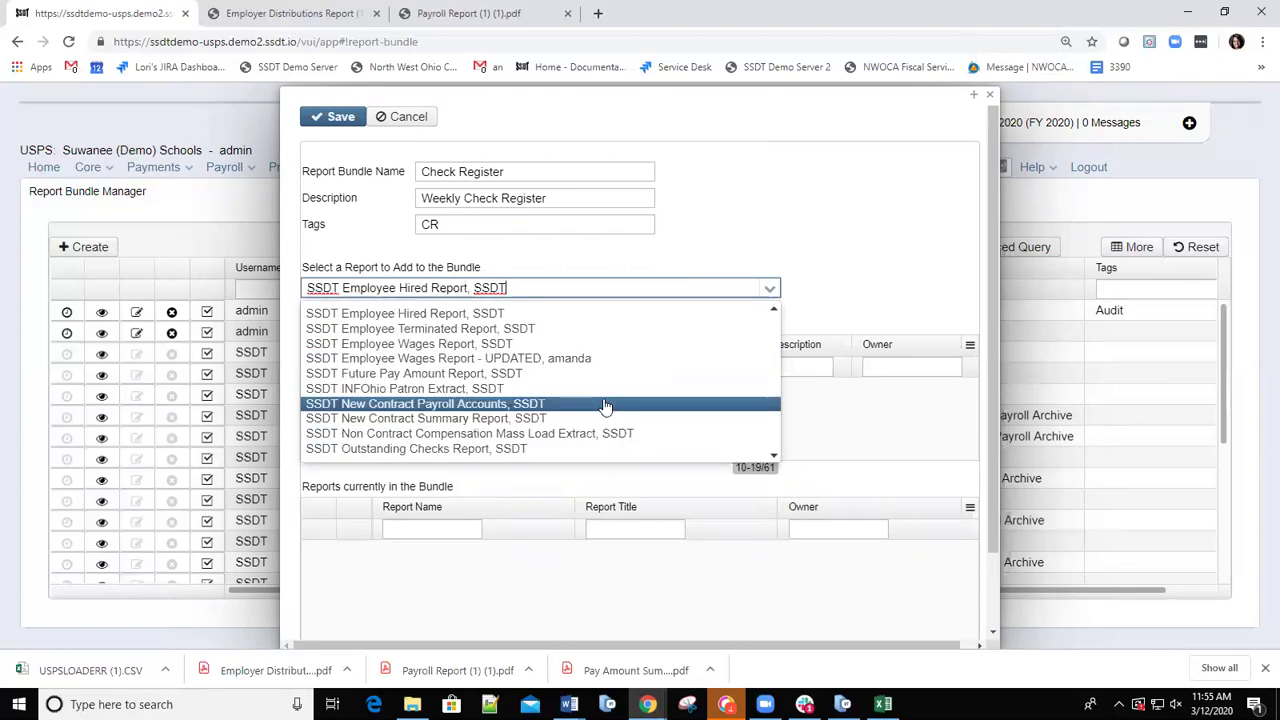
key("Down")
key("Down")
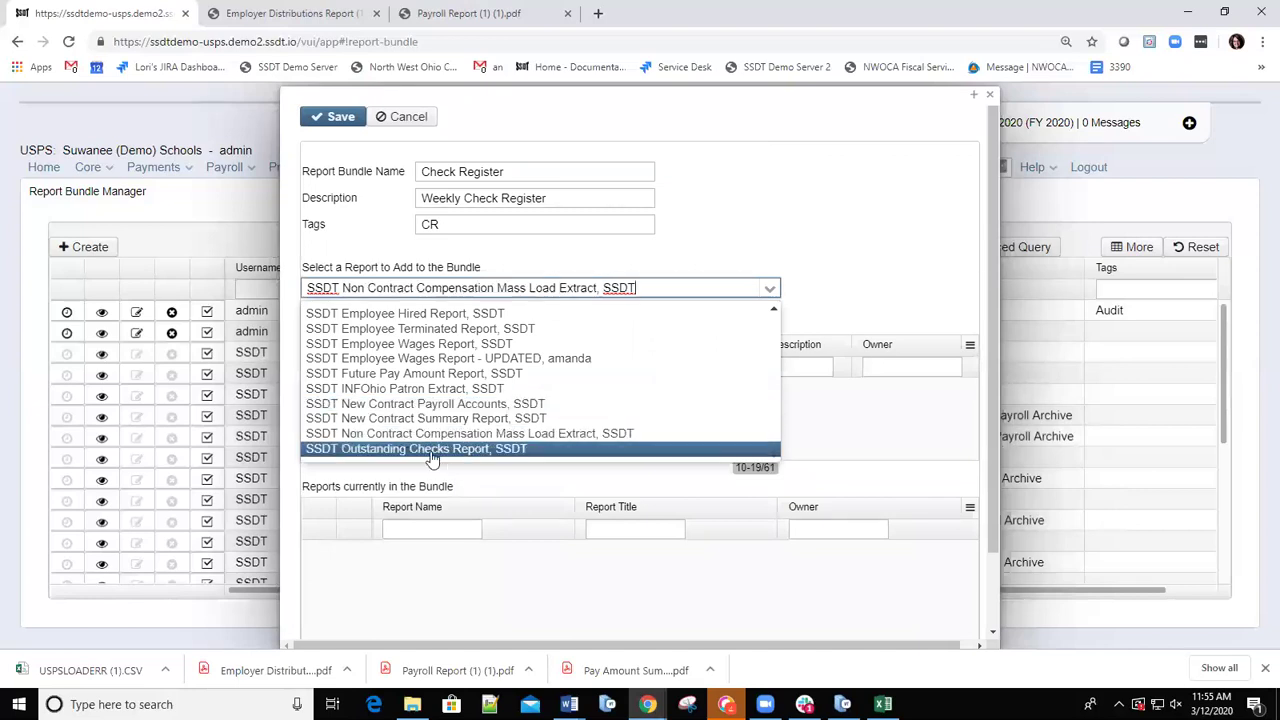
key("Return")
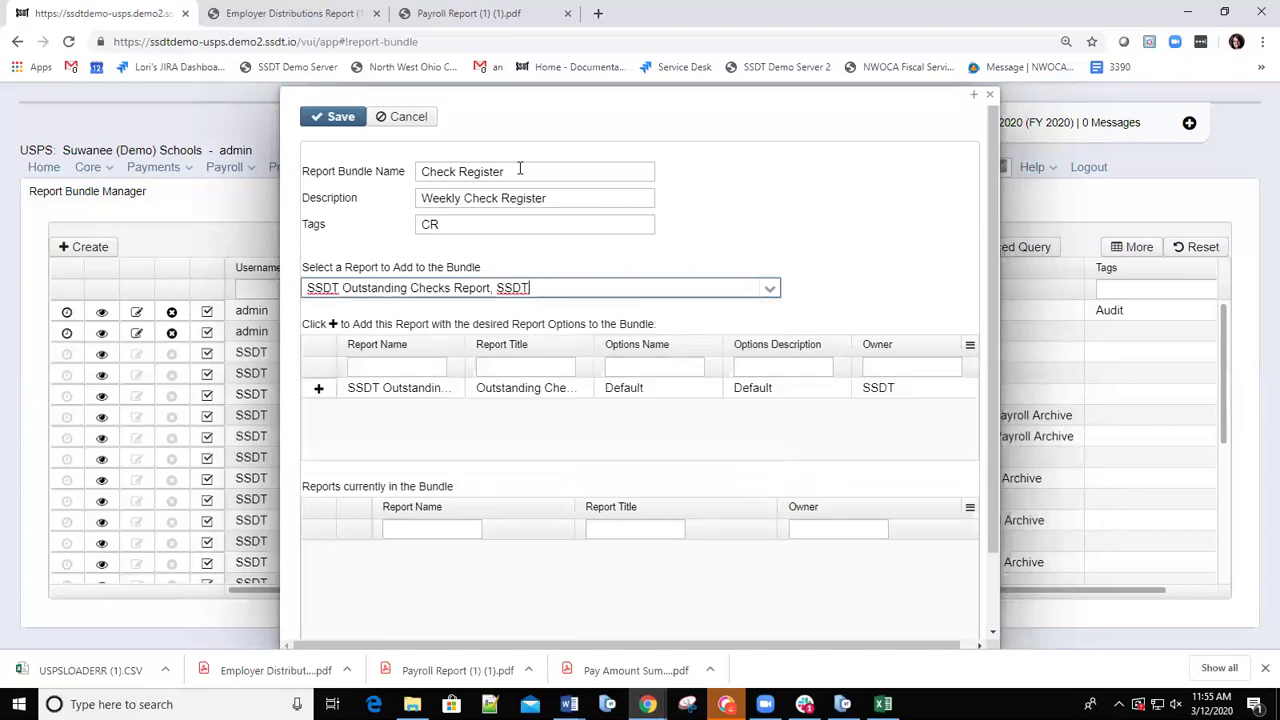
Rename name and description to 'Outstanding Checks', retag OC, and add the report.
left_click_drag(520, 168, 322, 146)
type("Out")
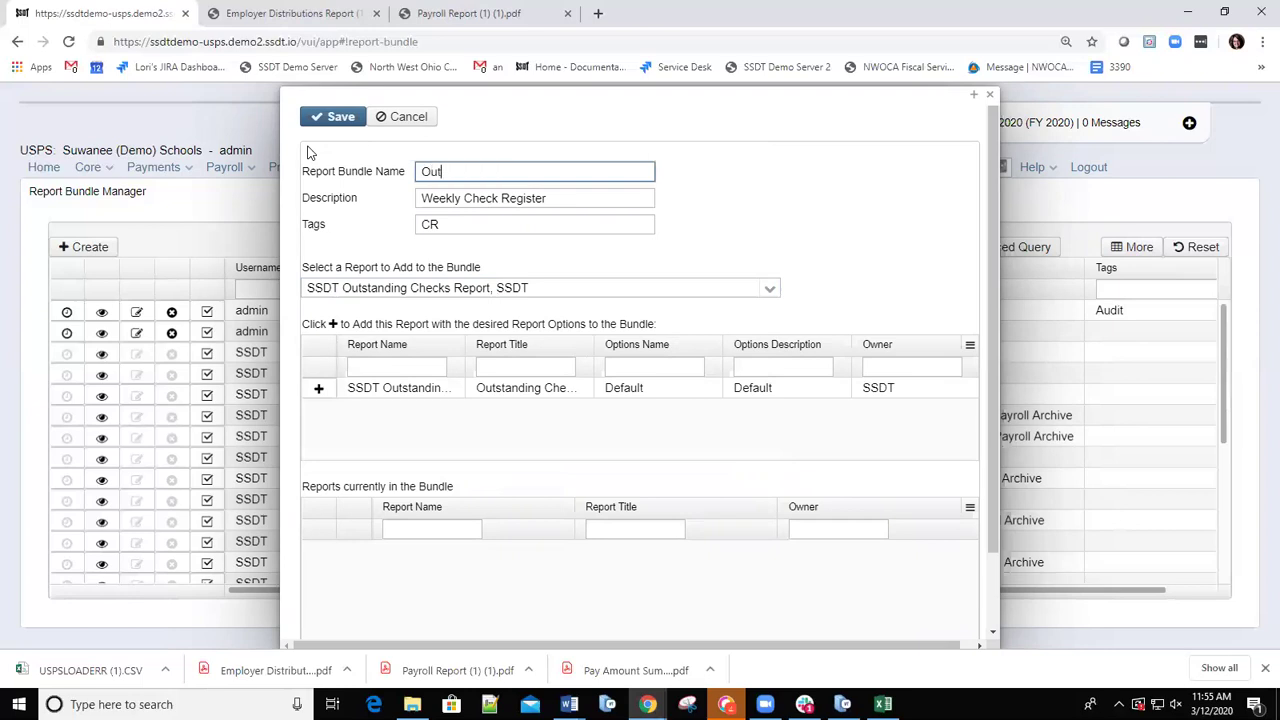
type("standing Checks")
left_click_drag(557, 196, 303, 187)
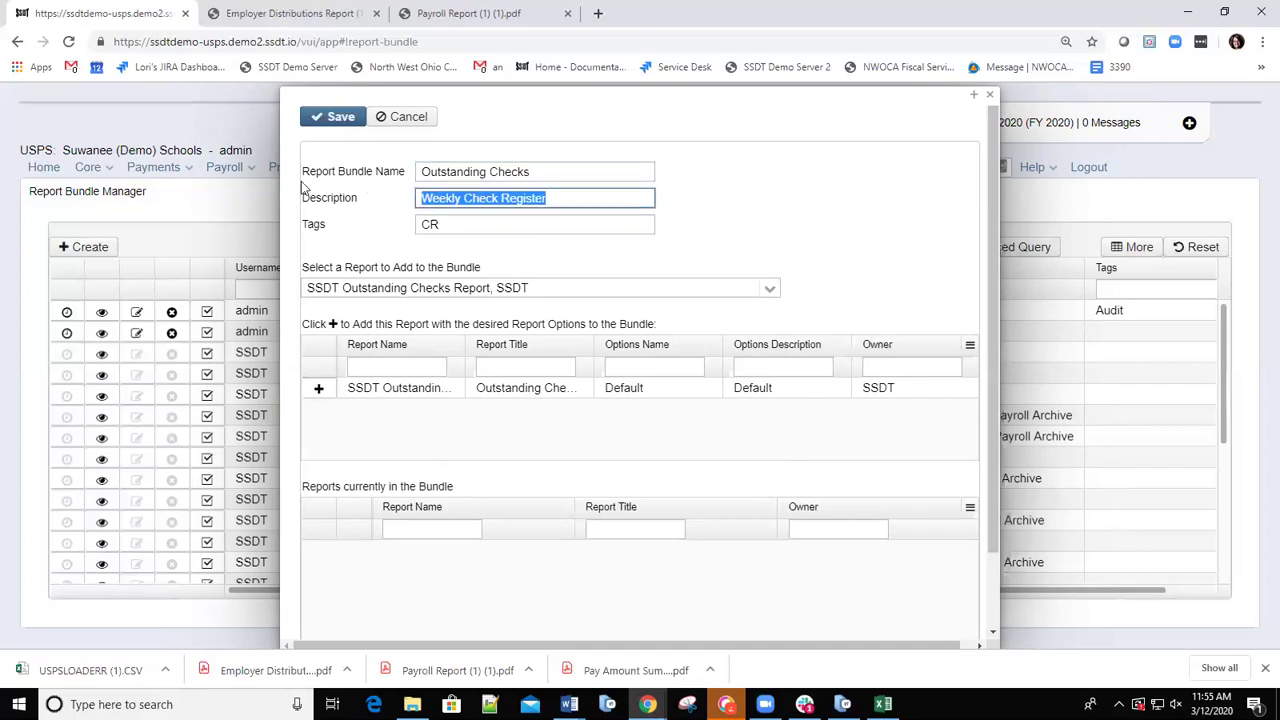
type("Outstand")
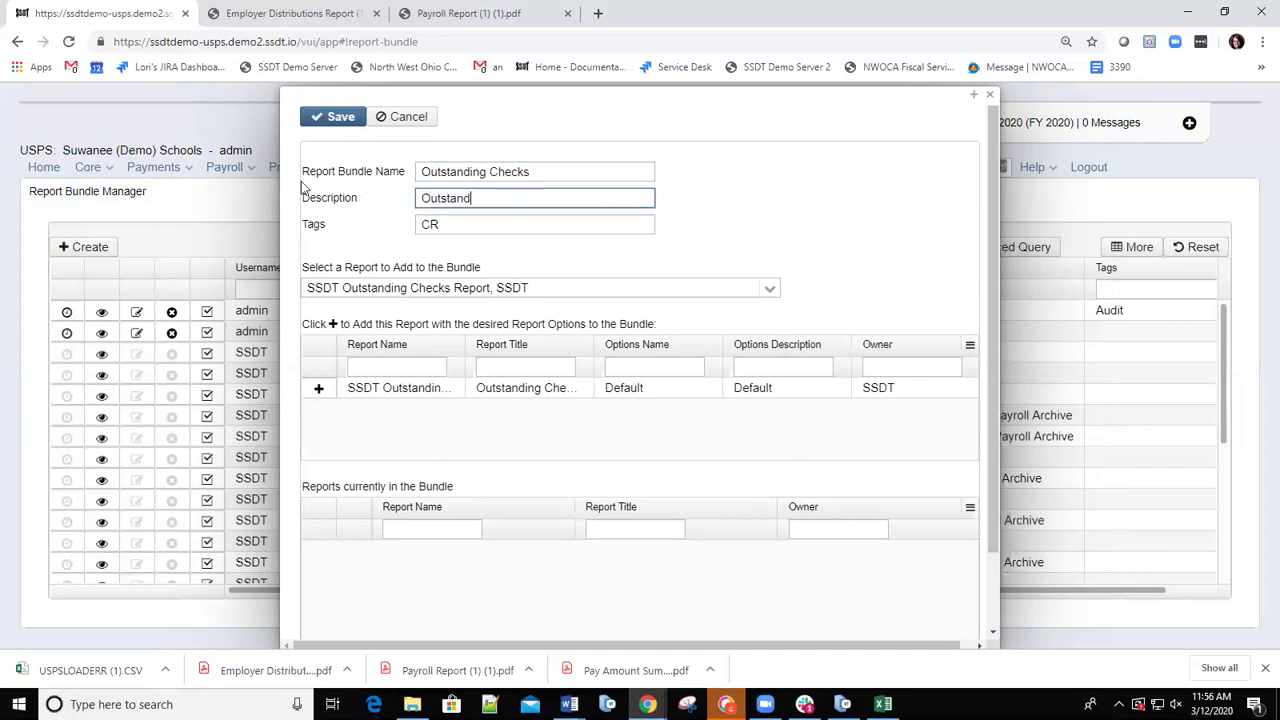
type("ing Checks")
key("Tab")
type("OC")
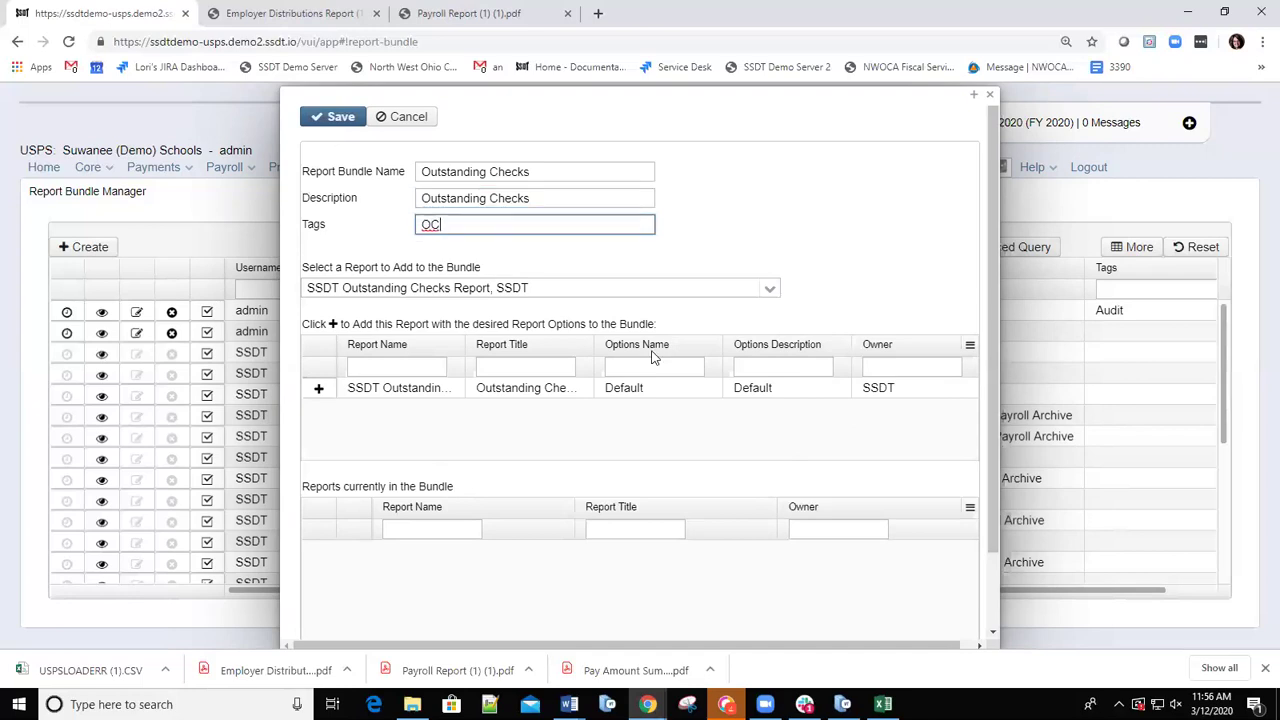
left_click(318, 390)
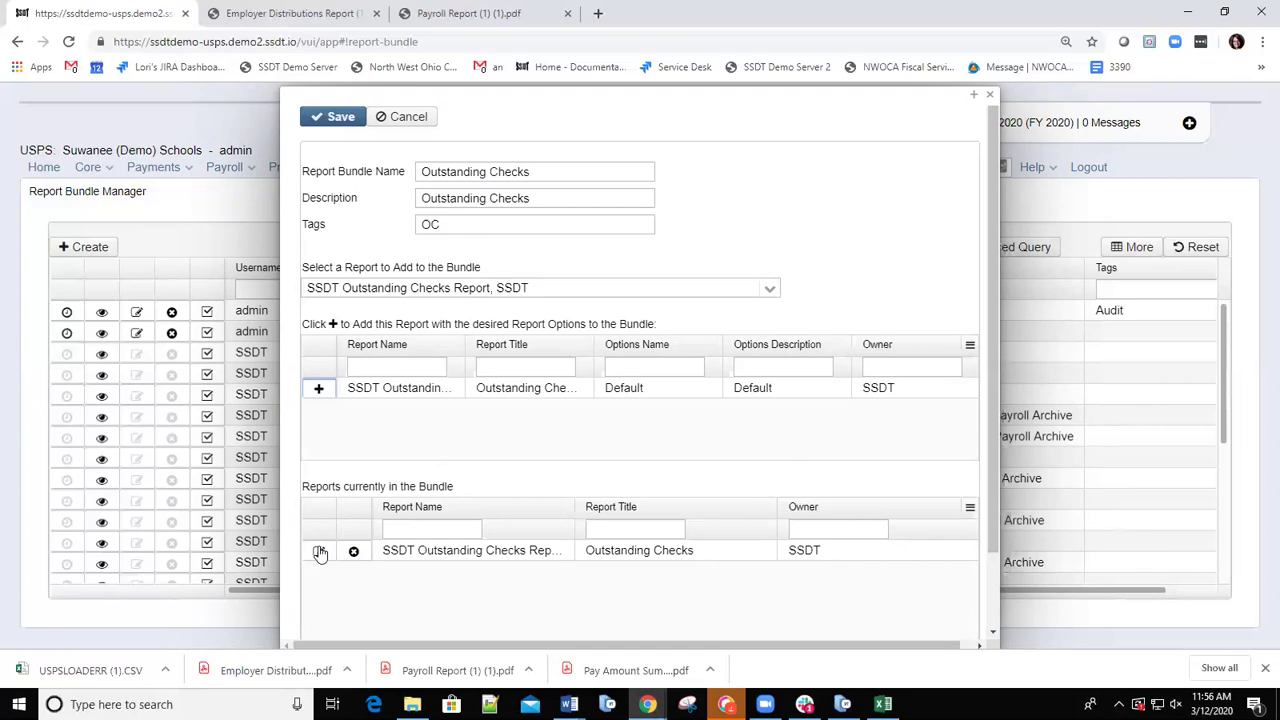
left_click(320, 553)
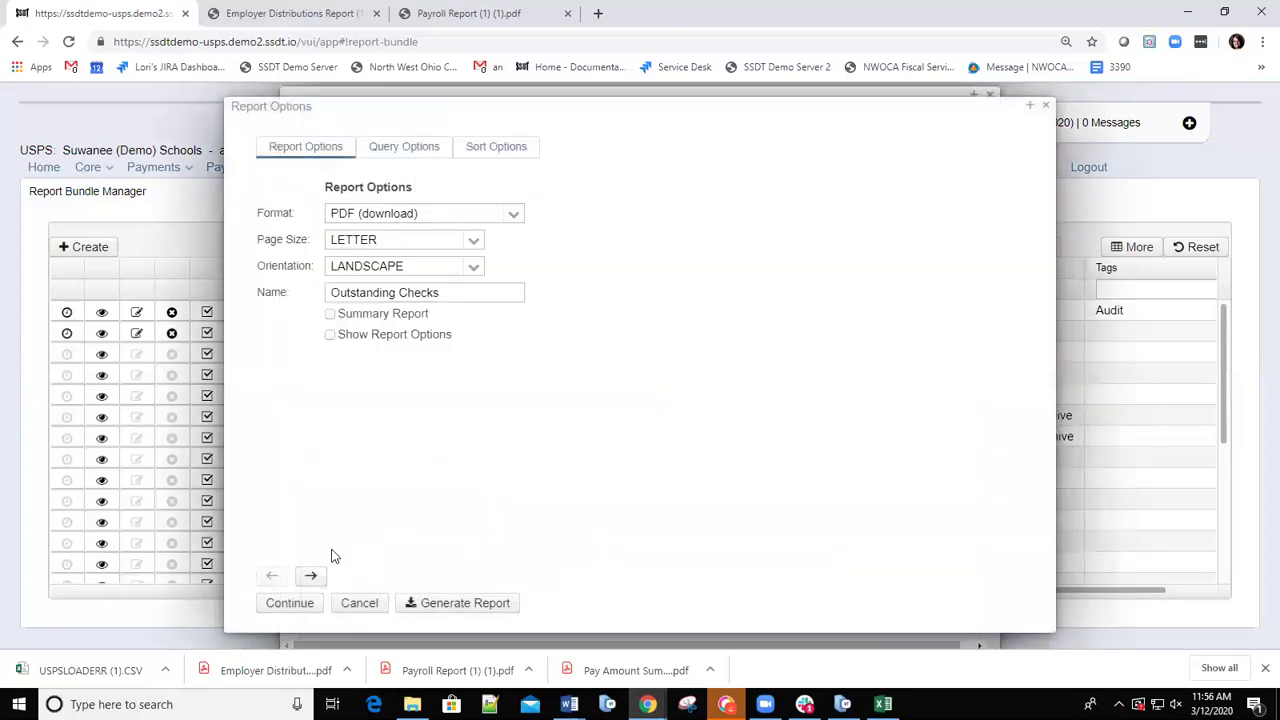
left_click(421, 156)
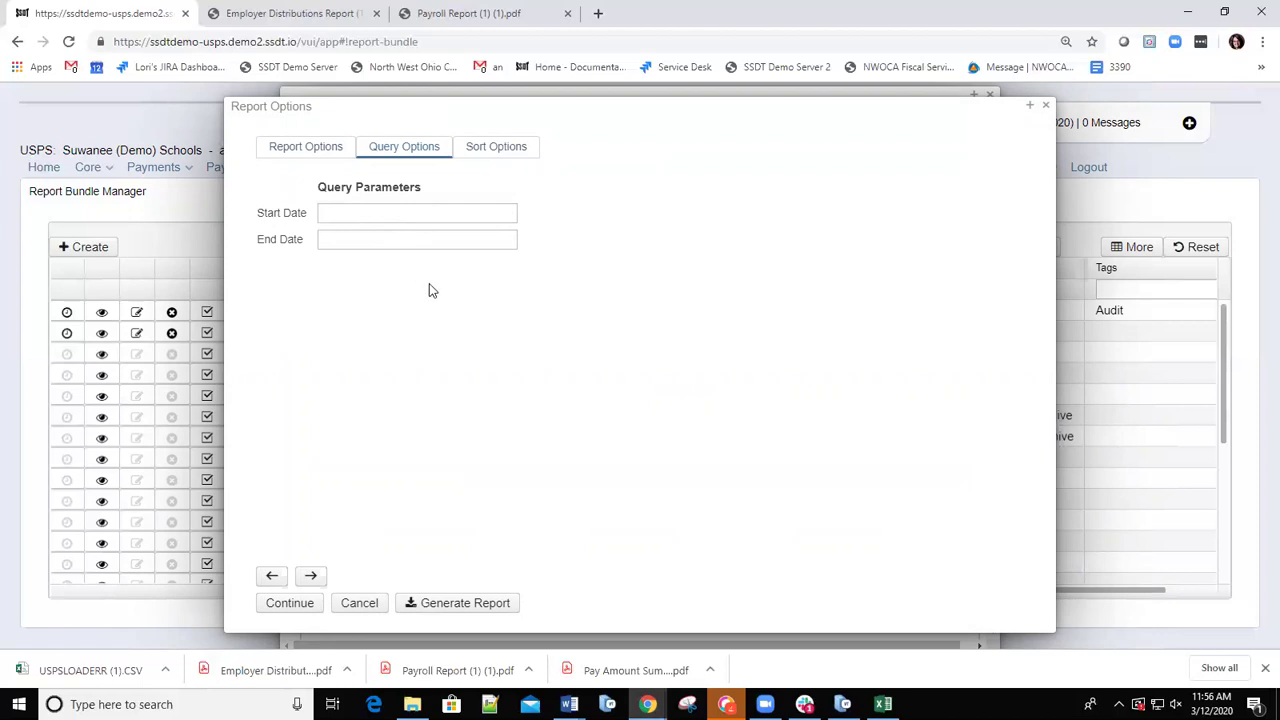
left_click(374, 213)
type("m")
left_click(368, 232)
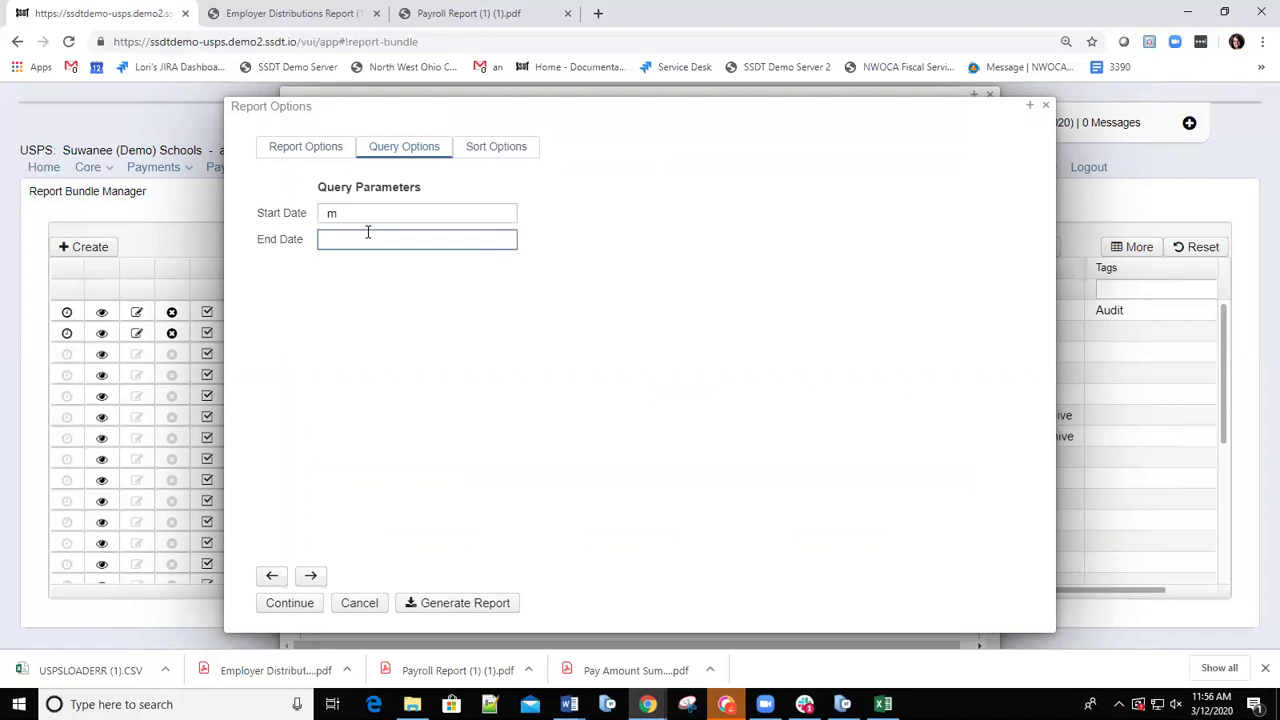
type("h")
left_click(292, 605)
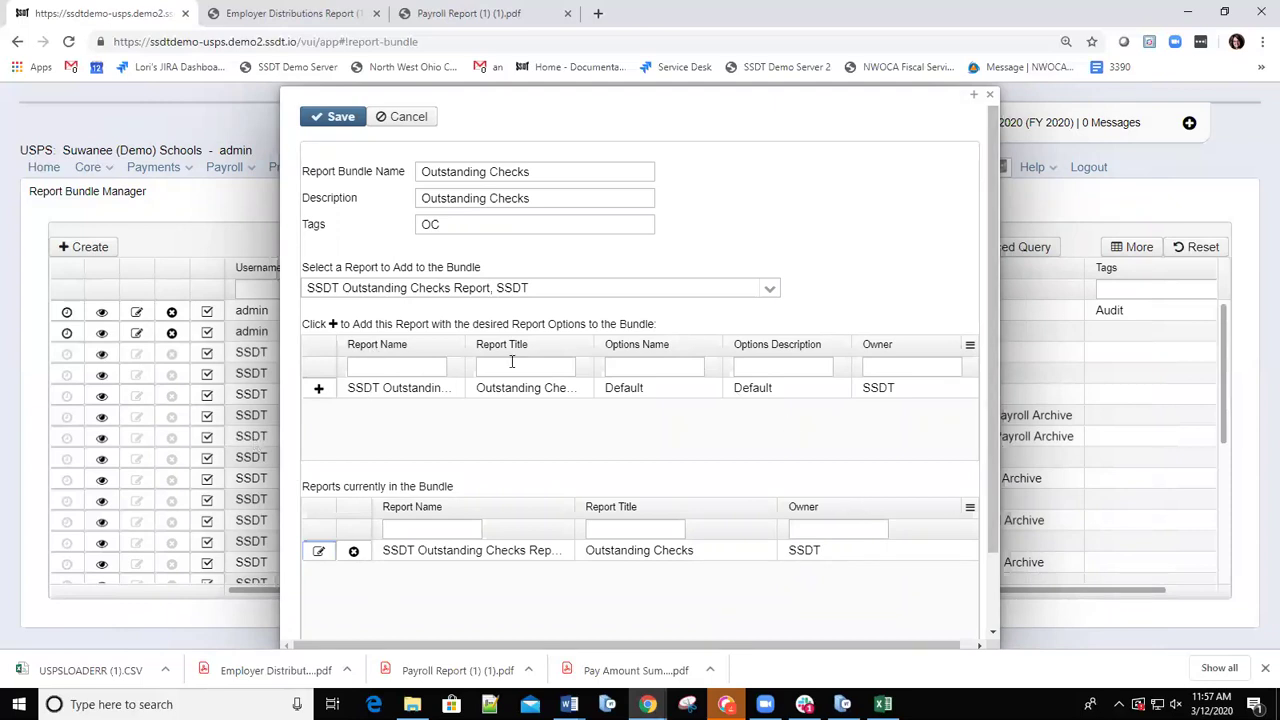
Save the Outstanding Checks bundle and close the Report Bundle dialog back to the list.
left_click(337, 118)
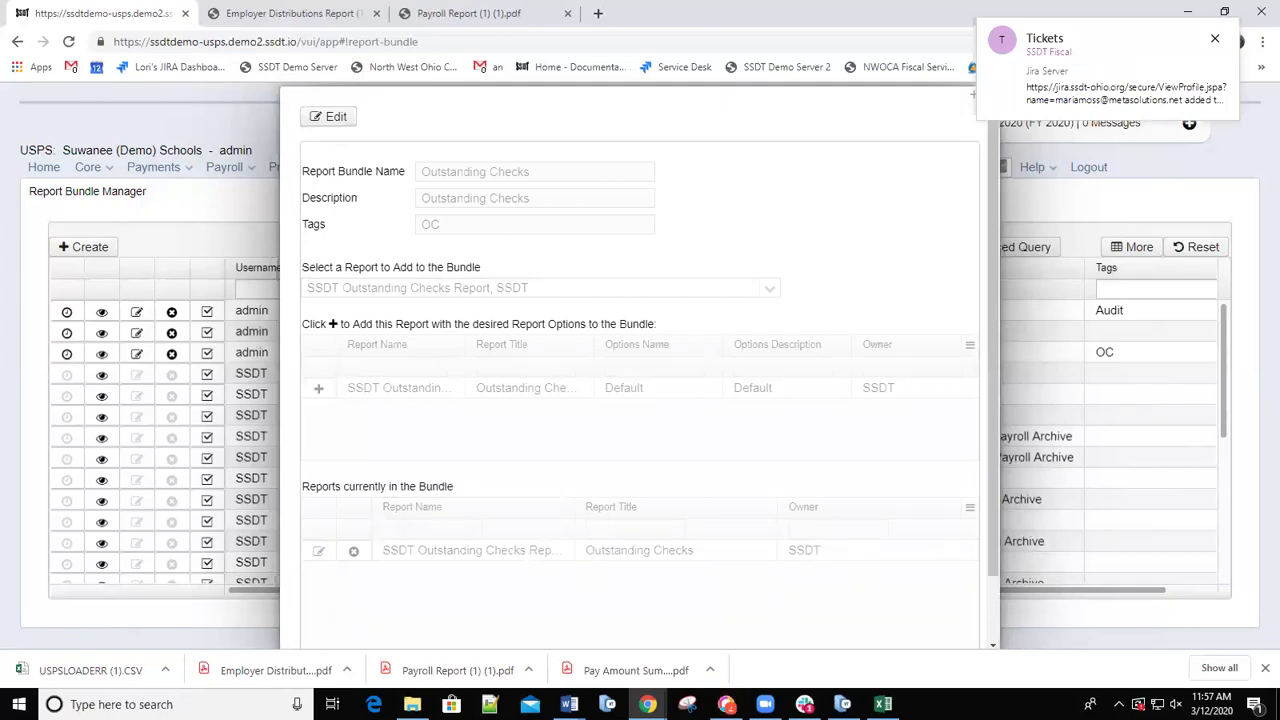
key("super+e")
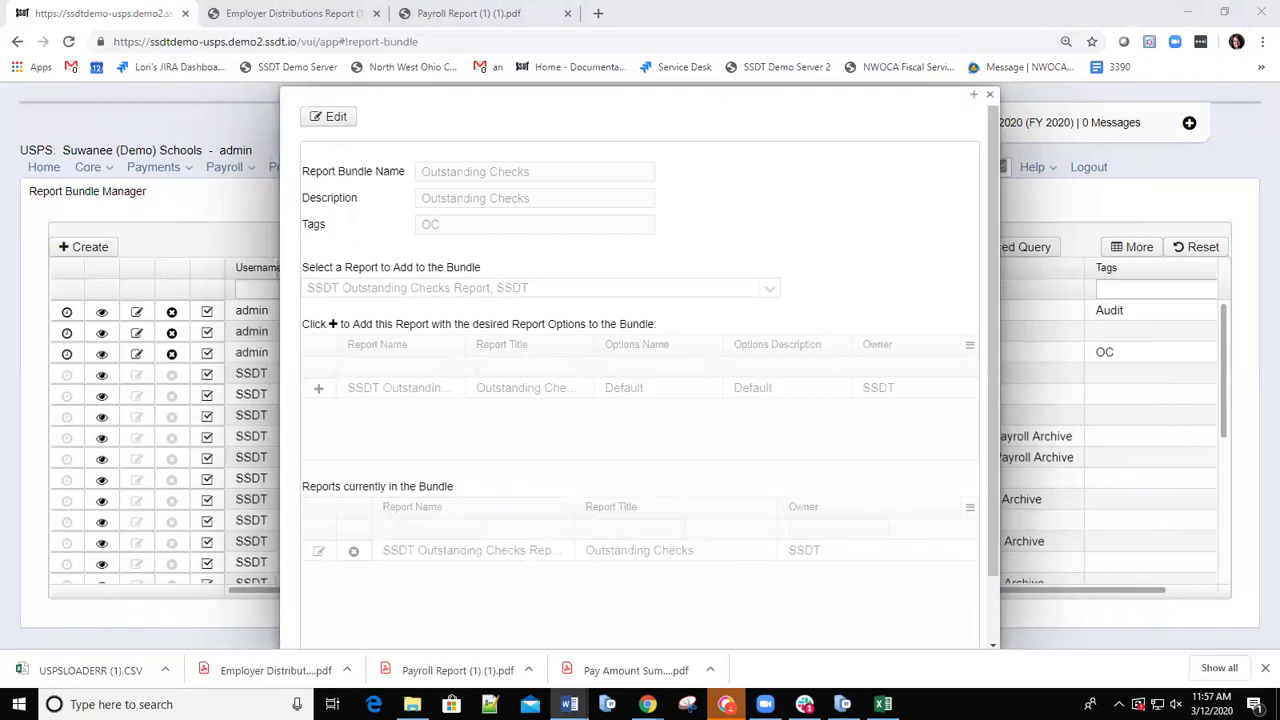
left_click(989, 95)
left_click(989, 95)
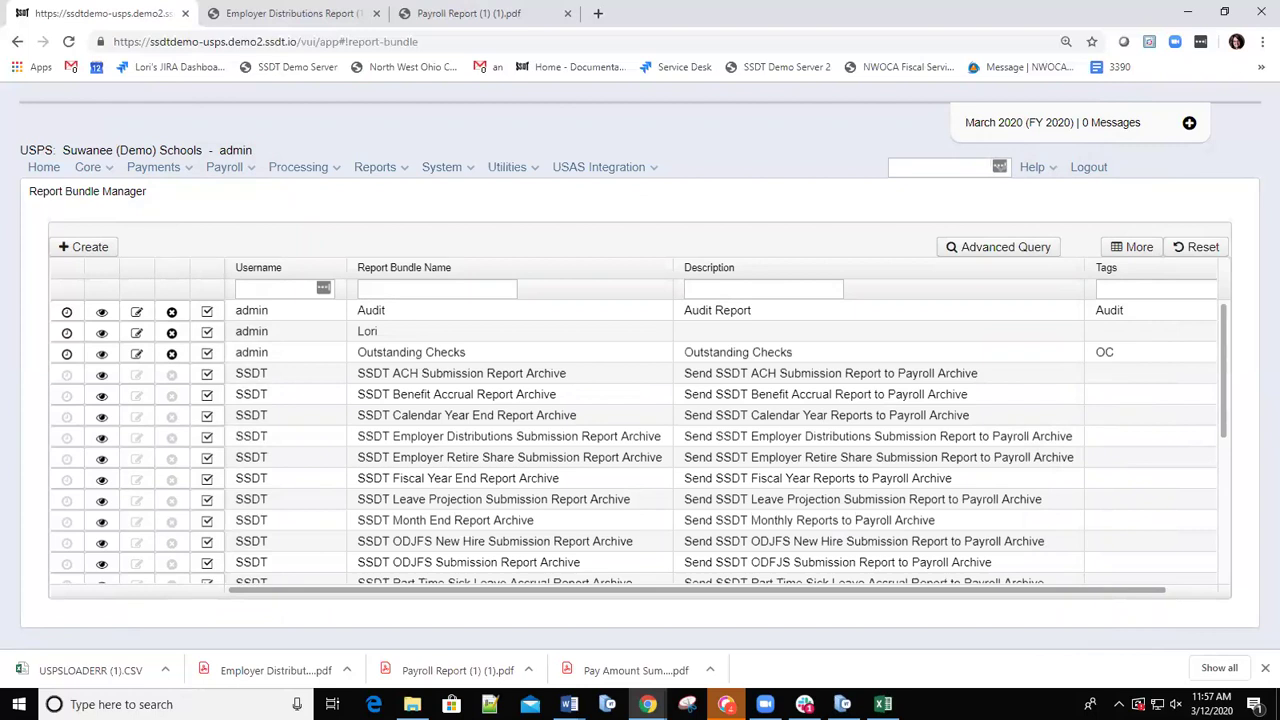
key("alt+Tab")
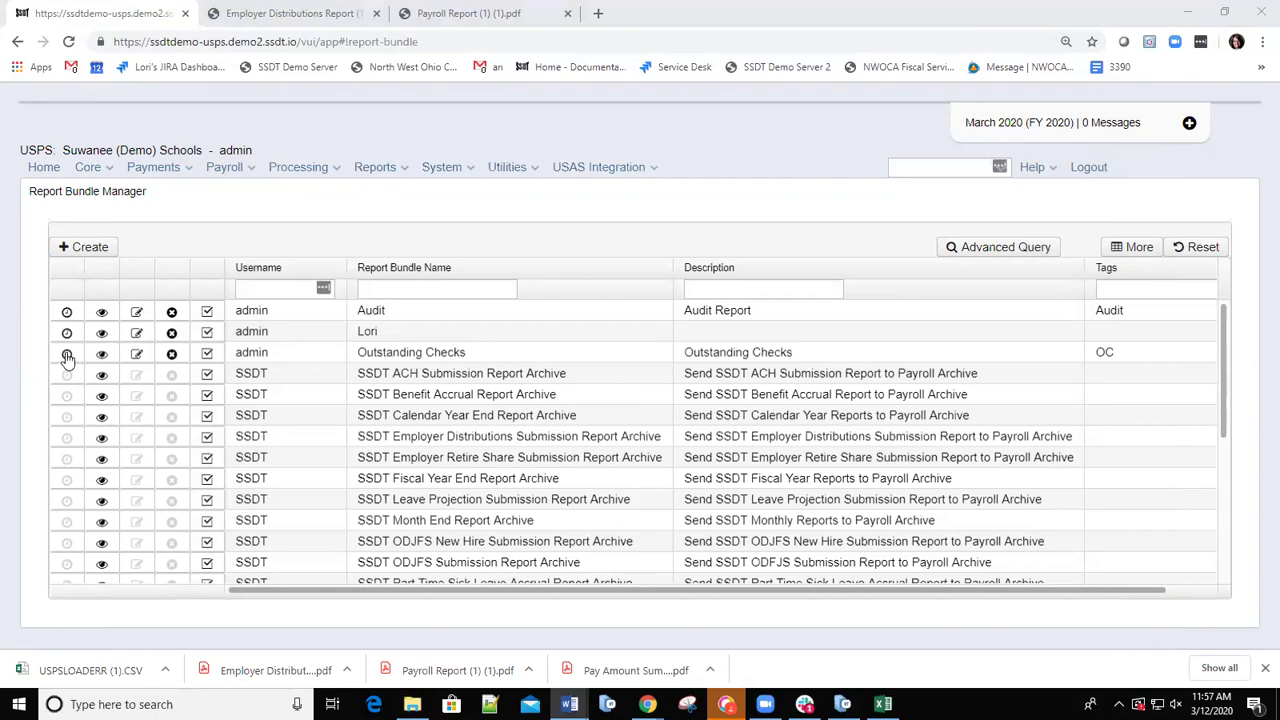
Give the Outstanding Checks bundle a Cron schedule, pasting the expression 0 0 0 ? * MON * from Word.
left_click(67, 356)
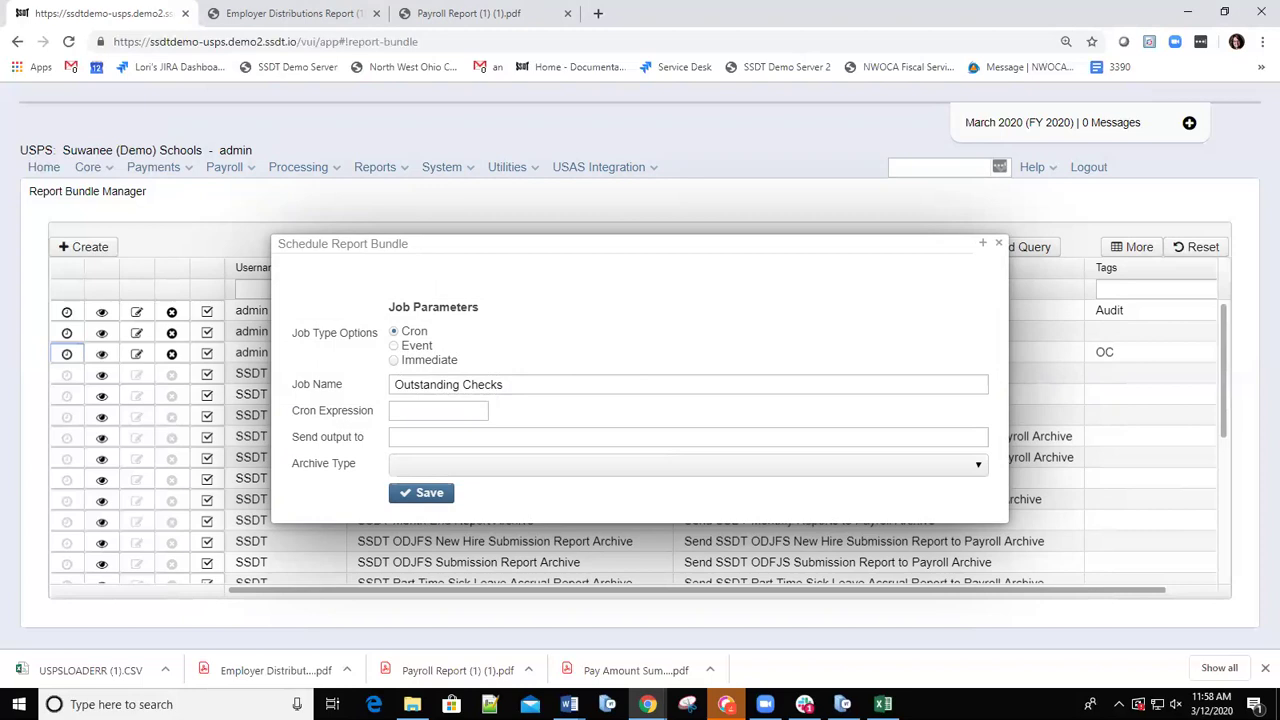
key("alt+Tab")
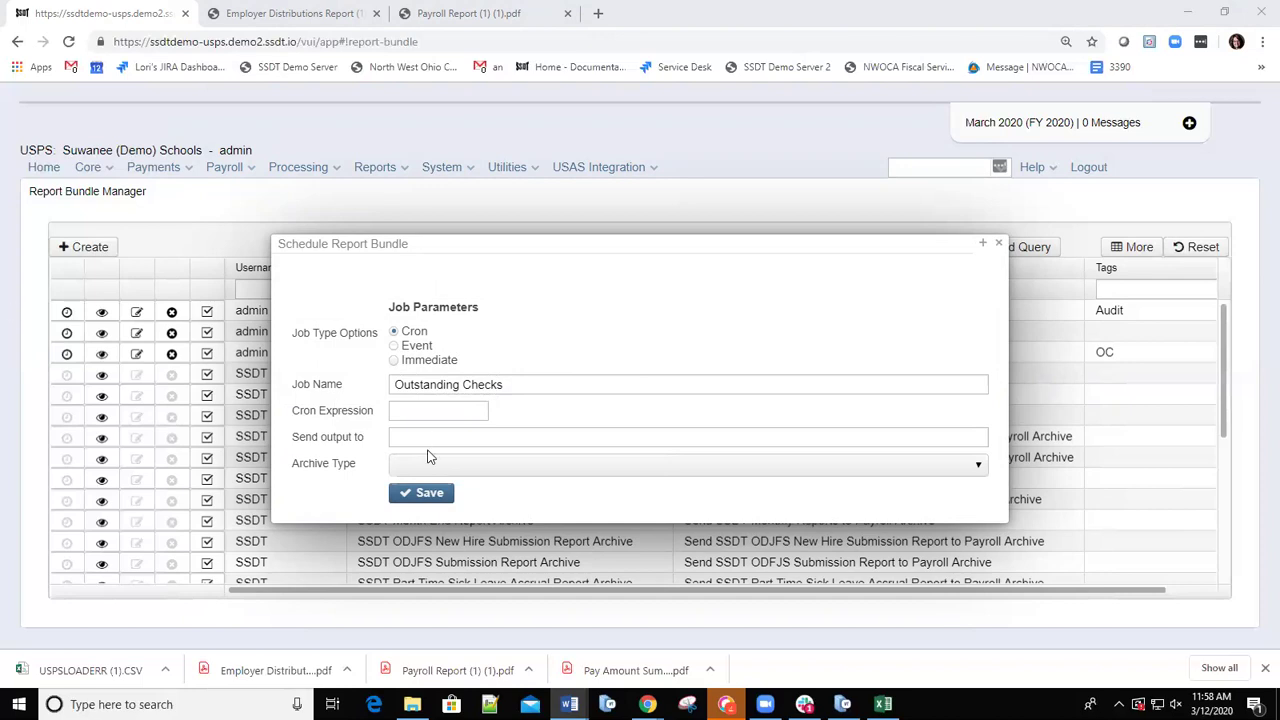
left_click(406, 413)
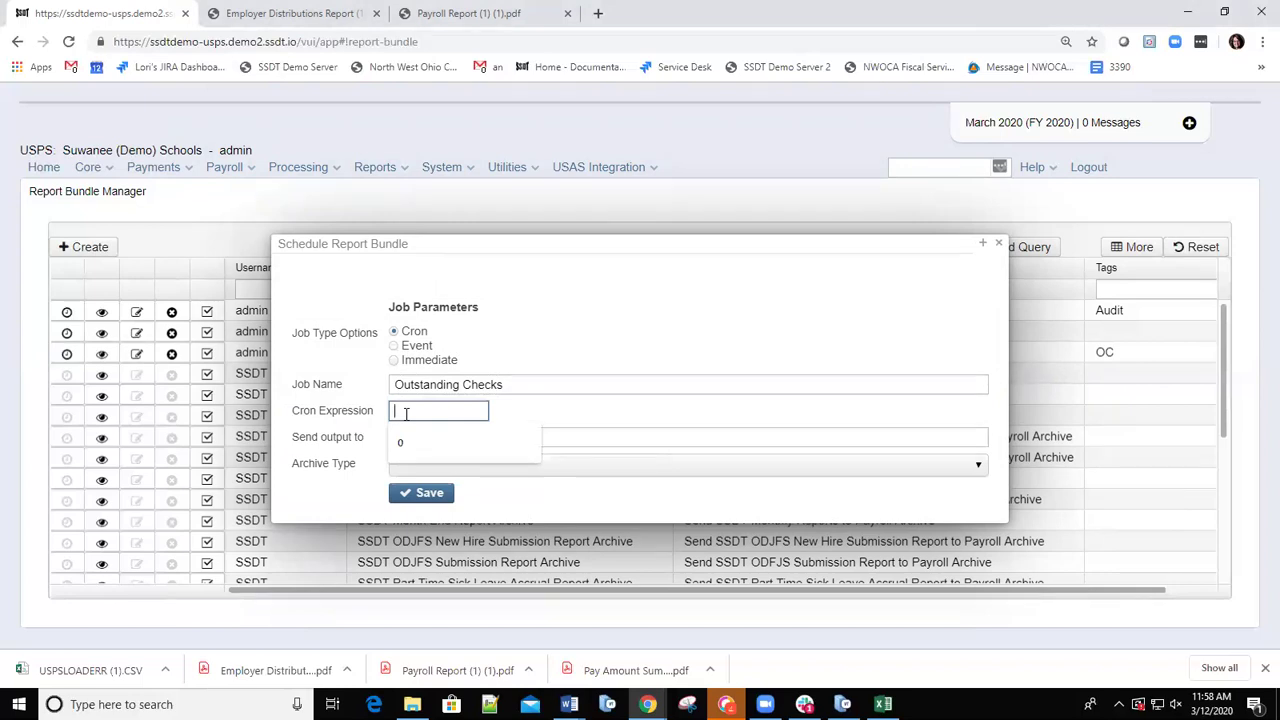
type("0 0 0 ? * MON *")
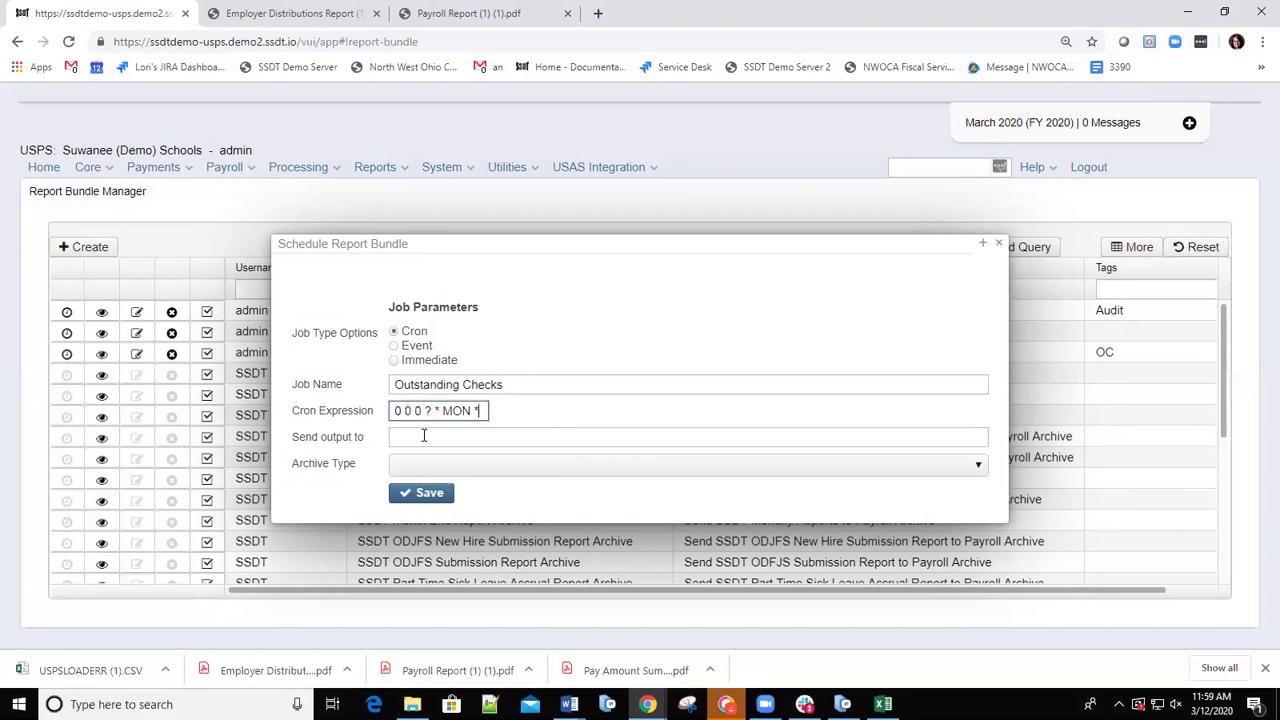
Send output to the user's e-mail address as multiple notifications with a single attachment, and save the schedule.
left_click(454, 441)
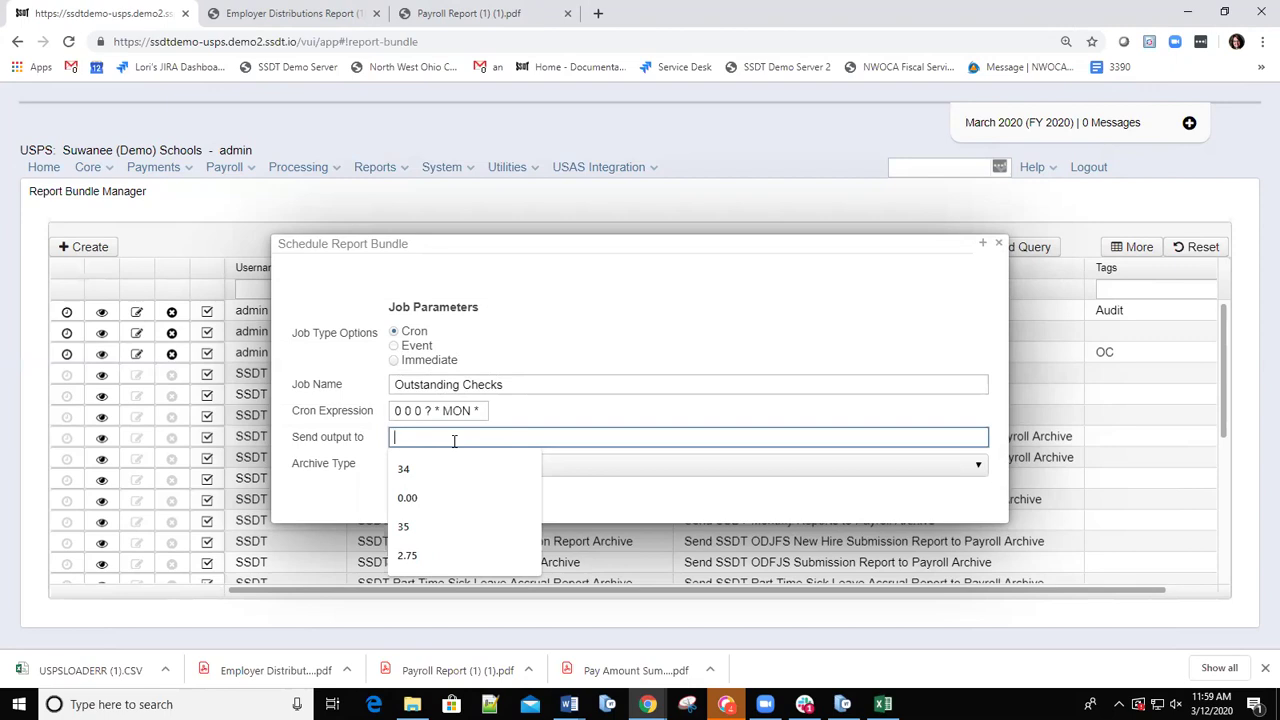
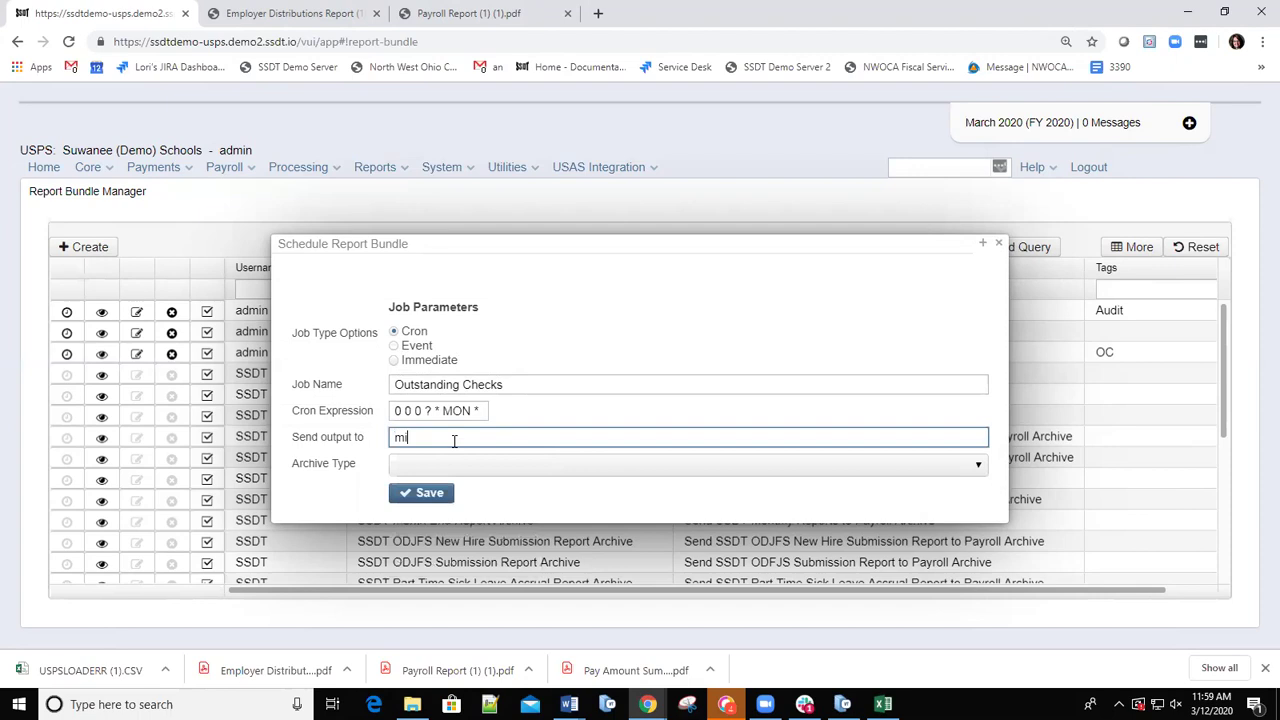
left_click(979, 466)
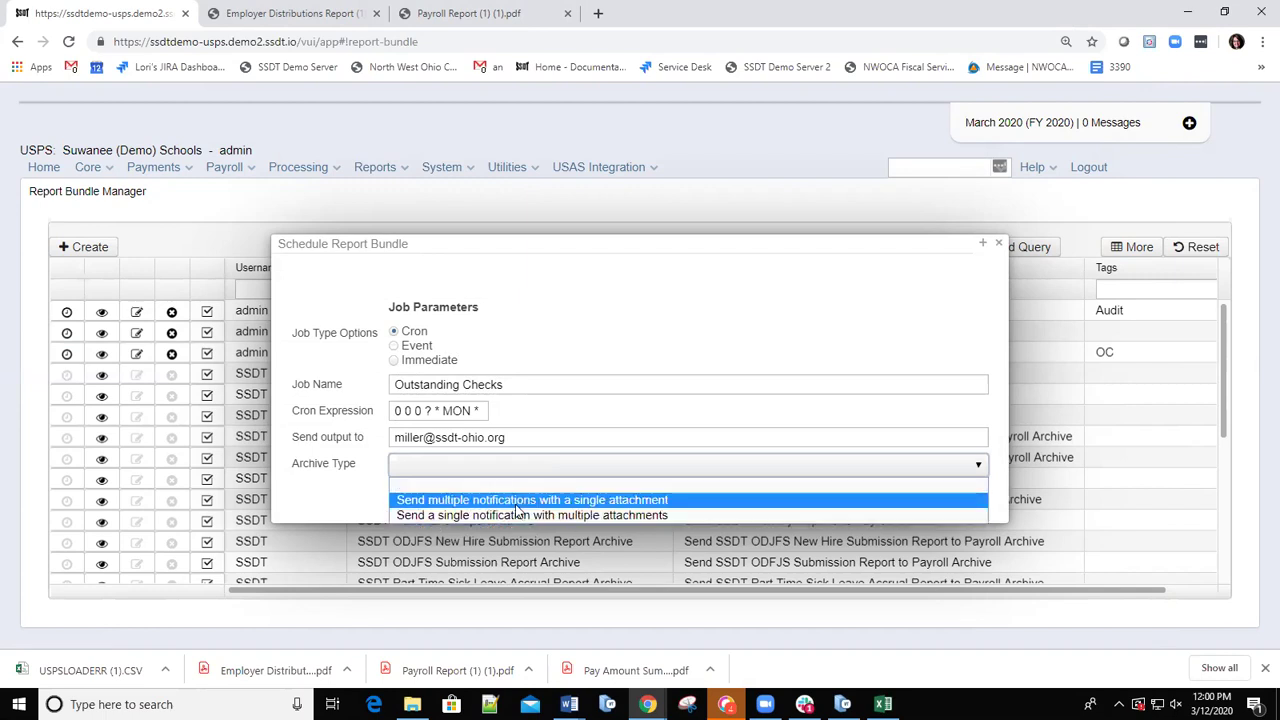
left_click(521, 503)
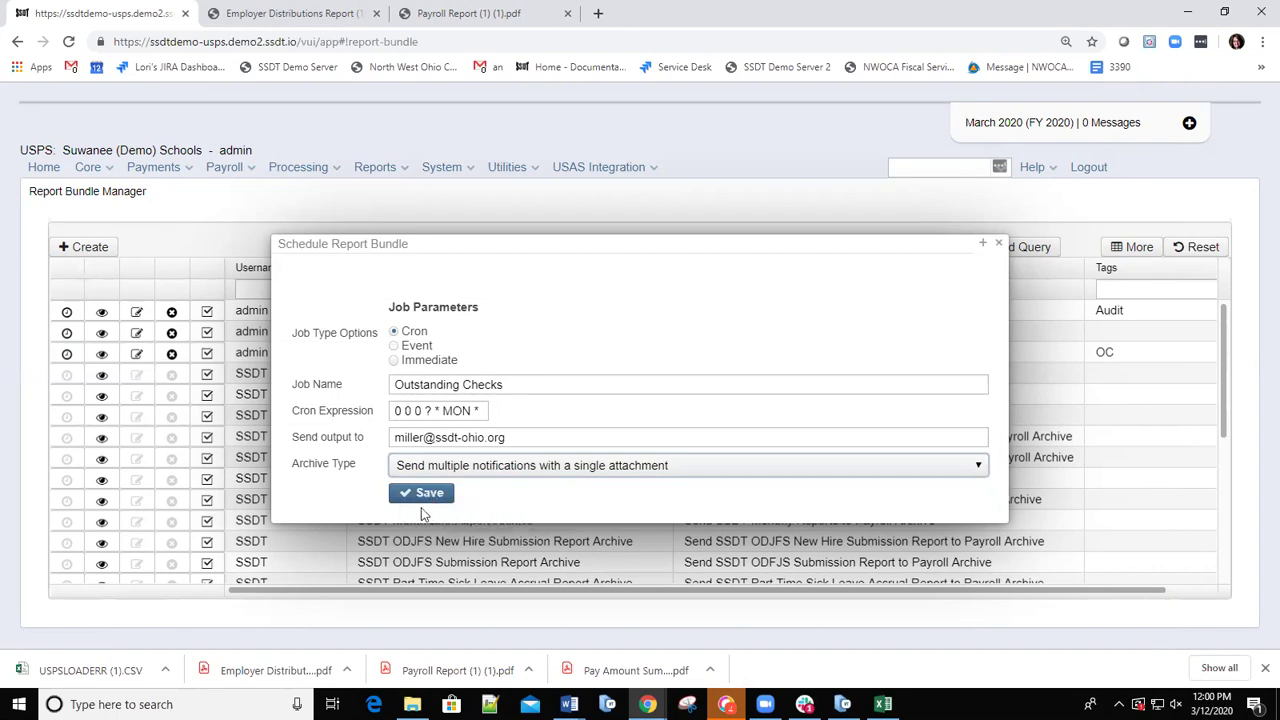
left_click(422, 494)
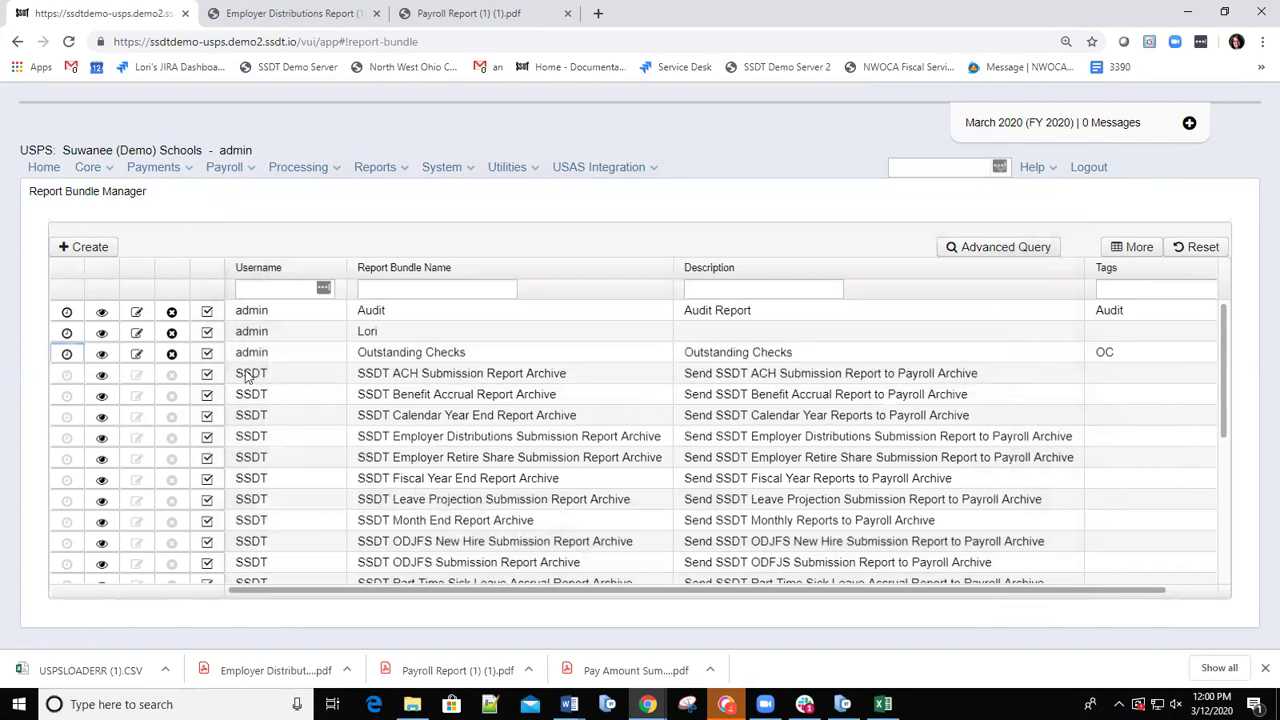
View the PENDING Outstanding Checks job in Utilities > Job Scheduler, next run 03/16/2020 12:00:00.
left_click(537, 172)
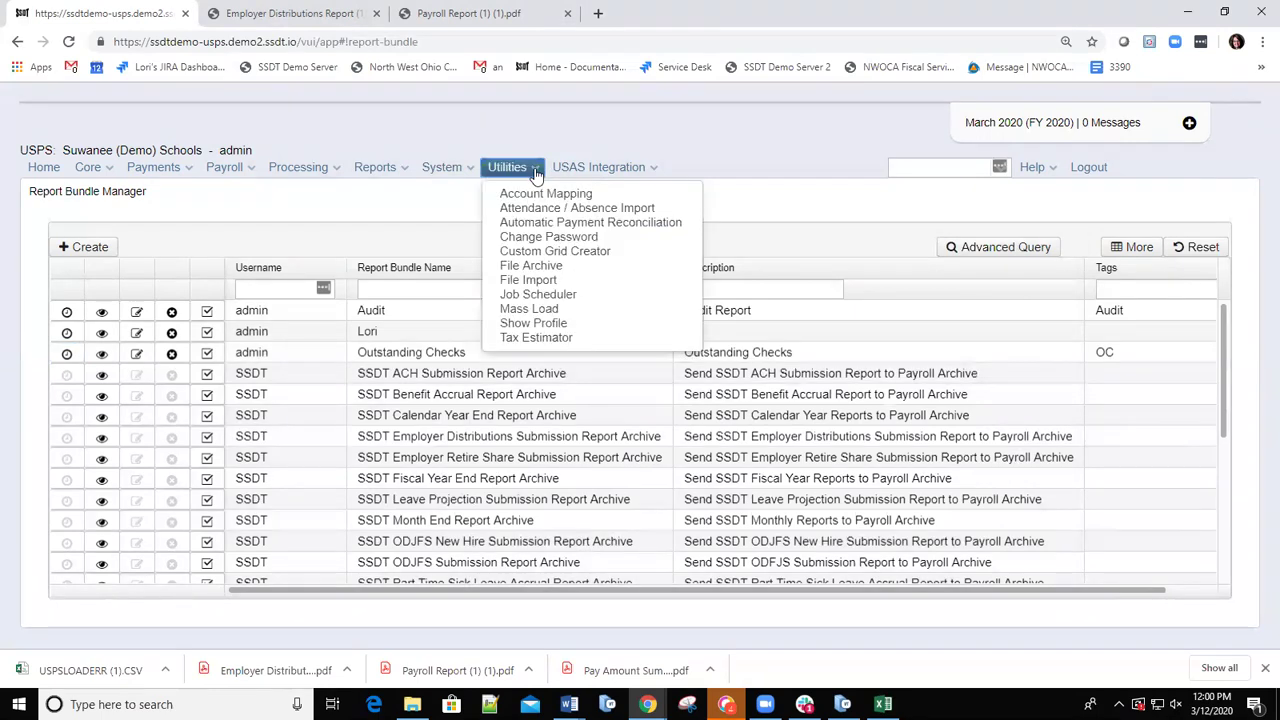
left_click(537, 297)
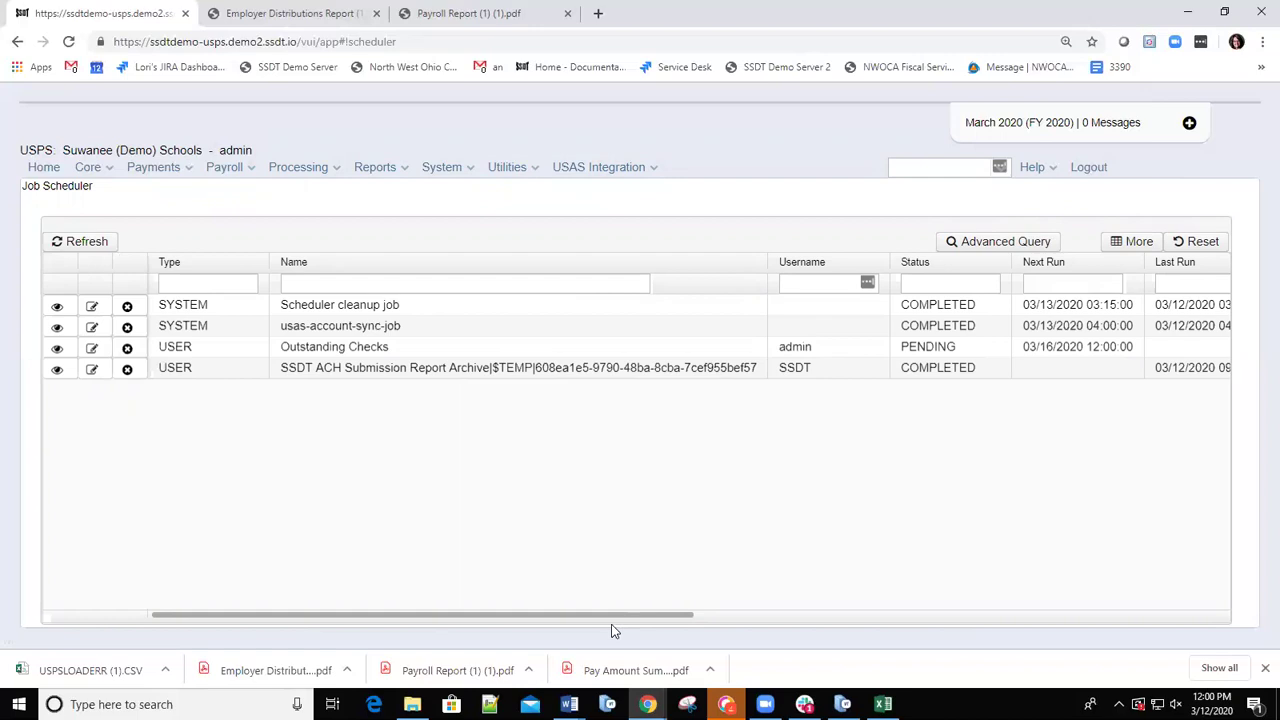
key("ctrl+a")
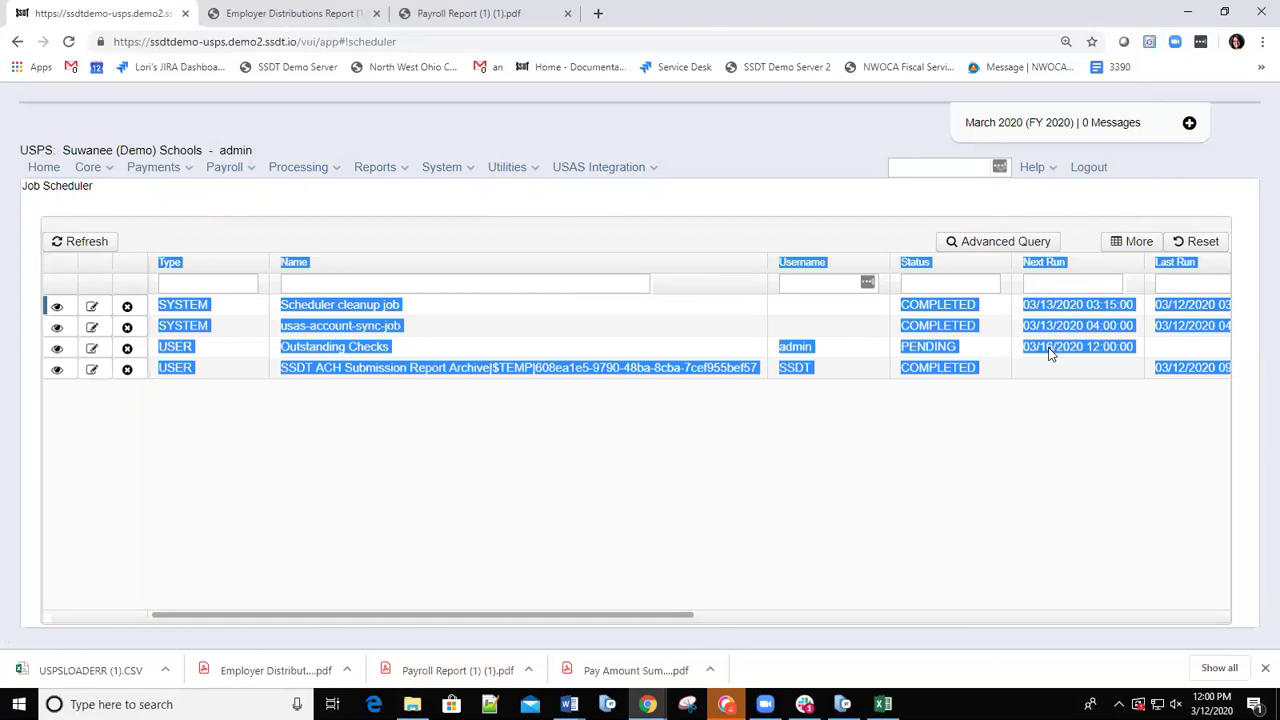
left_click(1048, 347)
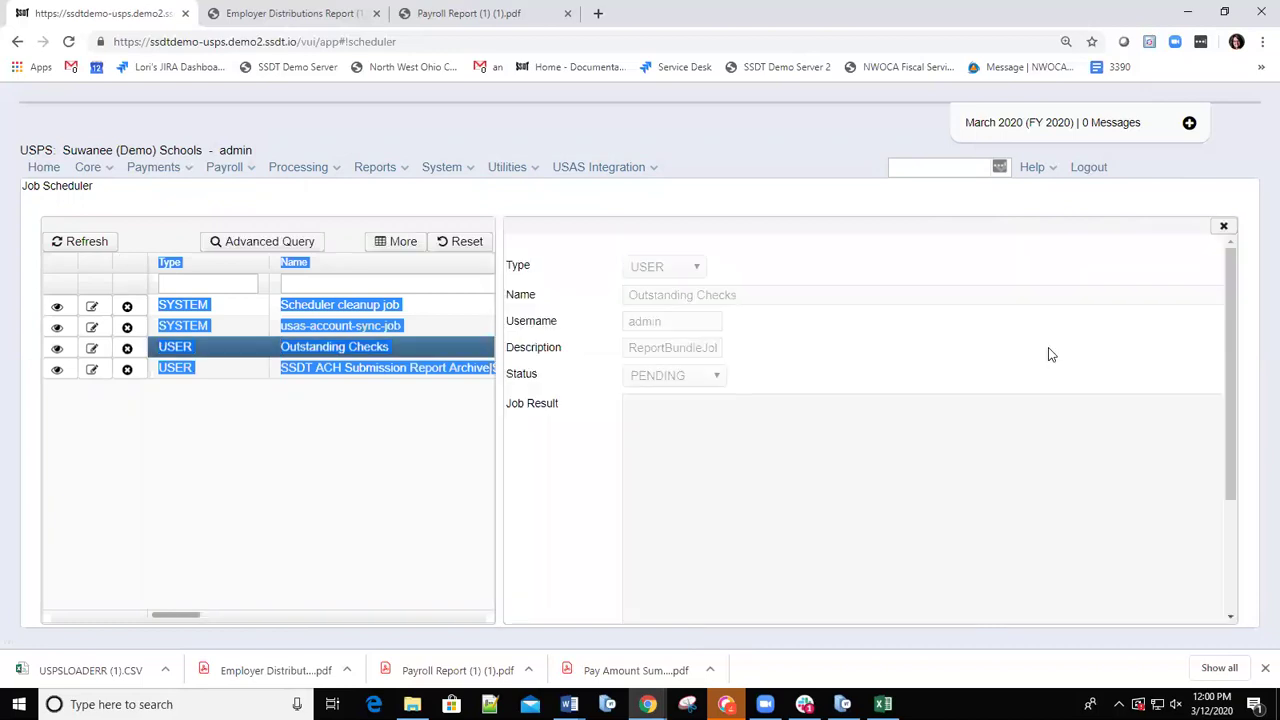
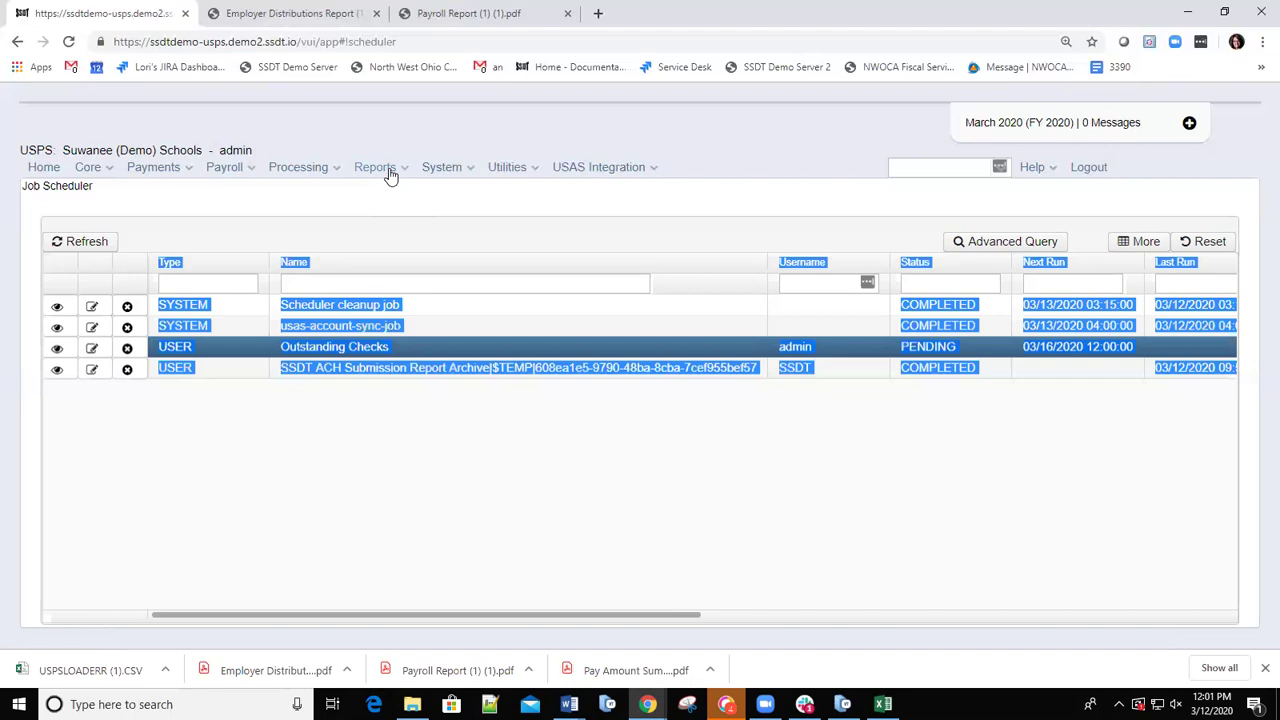
From the Job Scheduler page, open the Reports menu to list all available reports.
left_click(398, 174)
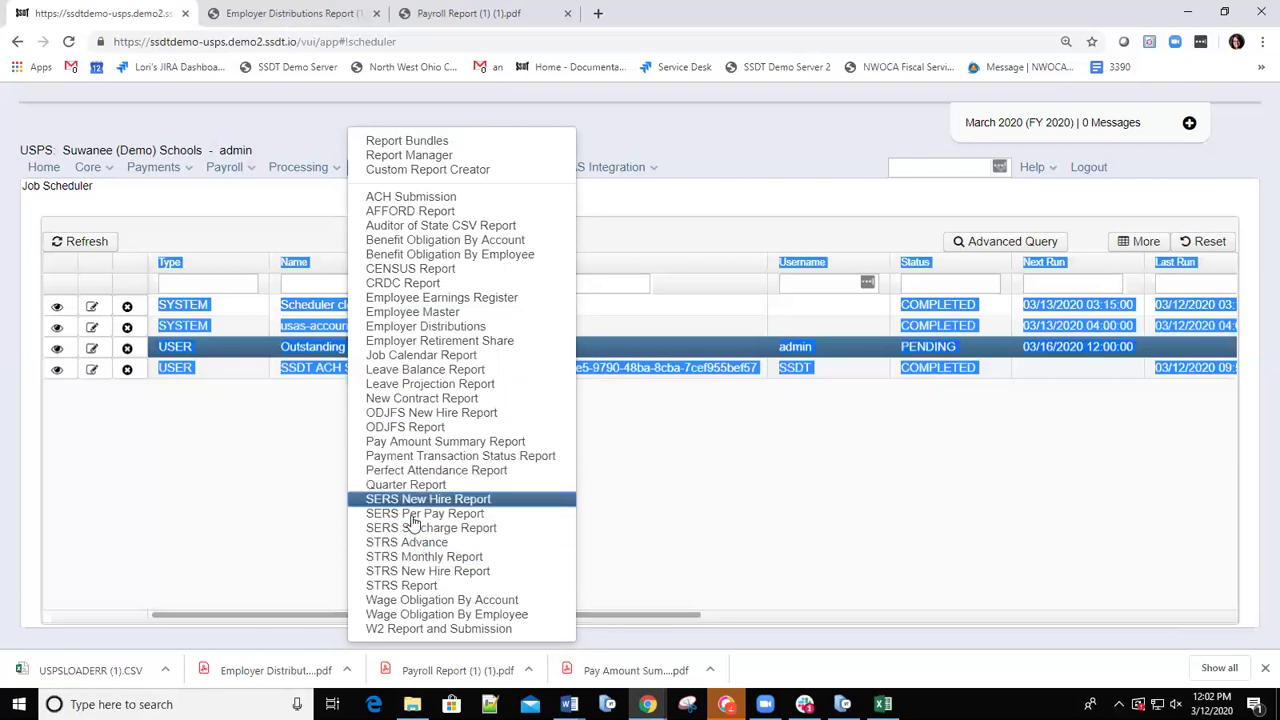
View the SERS Per Pay Report page, then return to the Reports menu list.
left_click(418, 515)
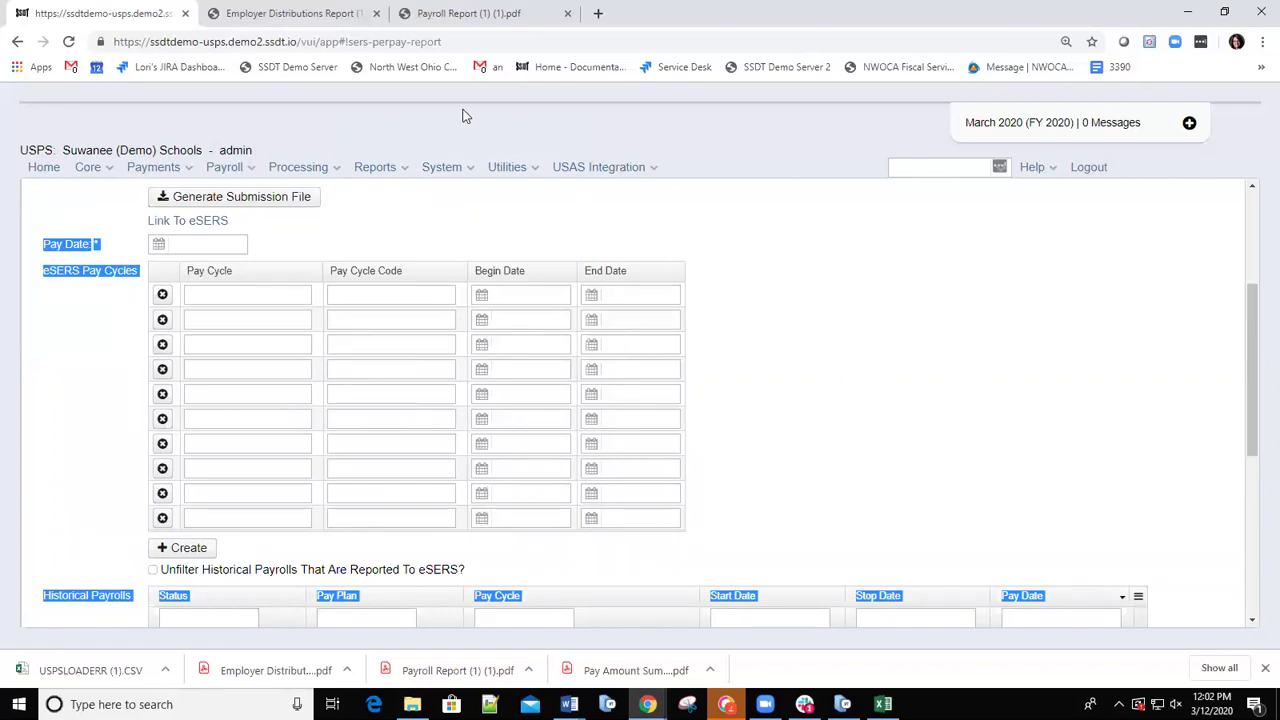
left_click(396, 170)
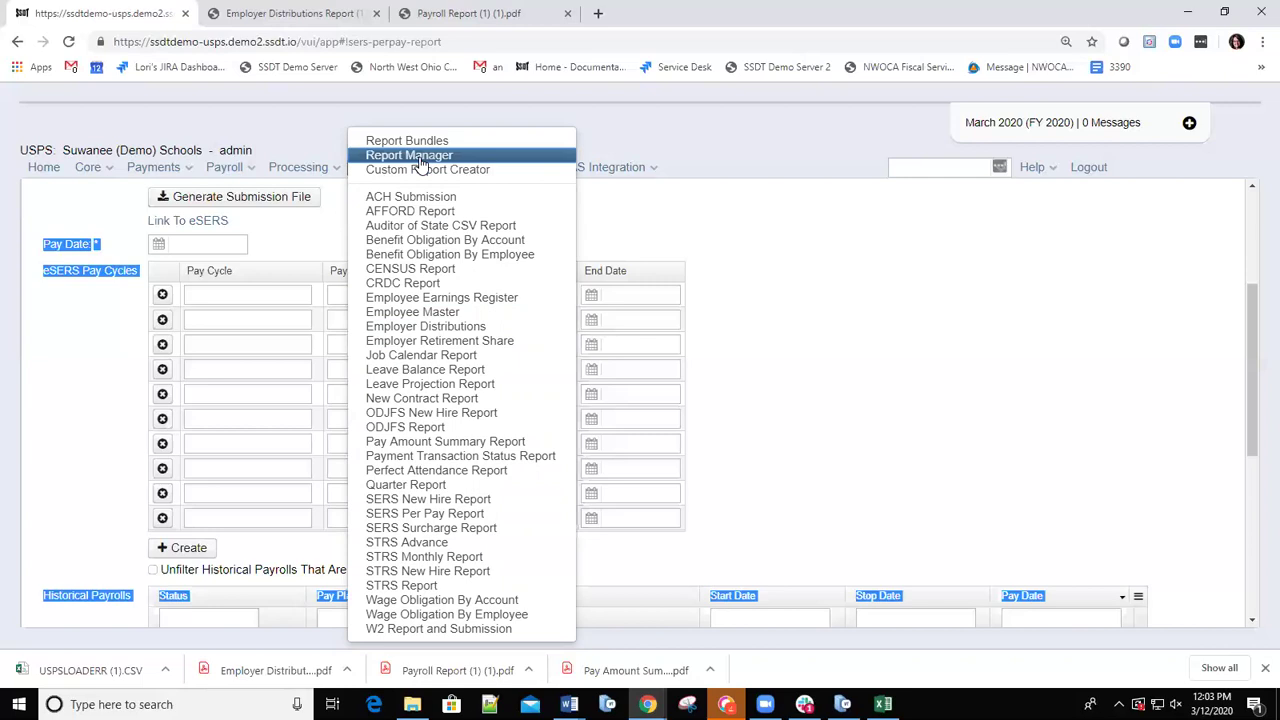
In Report Manager, start generating the SSDT Account History Report as PDF, letter, landscape.
left_click(420, 158)
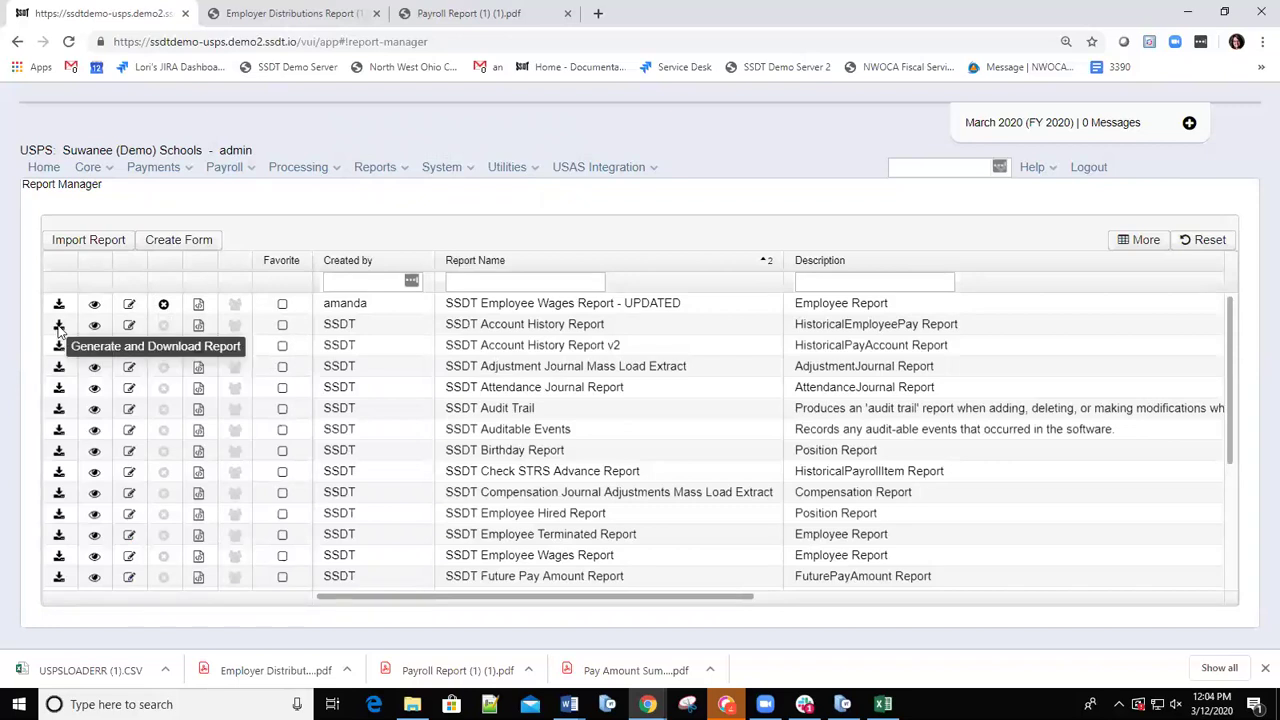
left_click(59, 326)
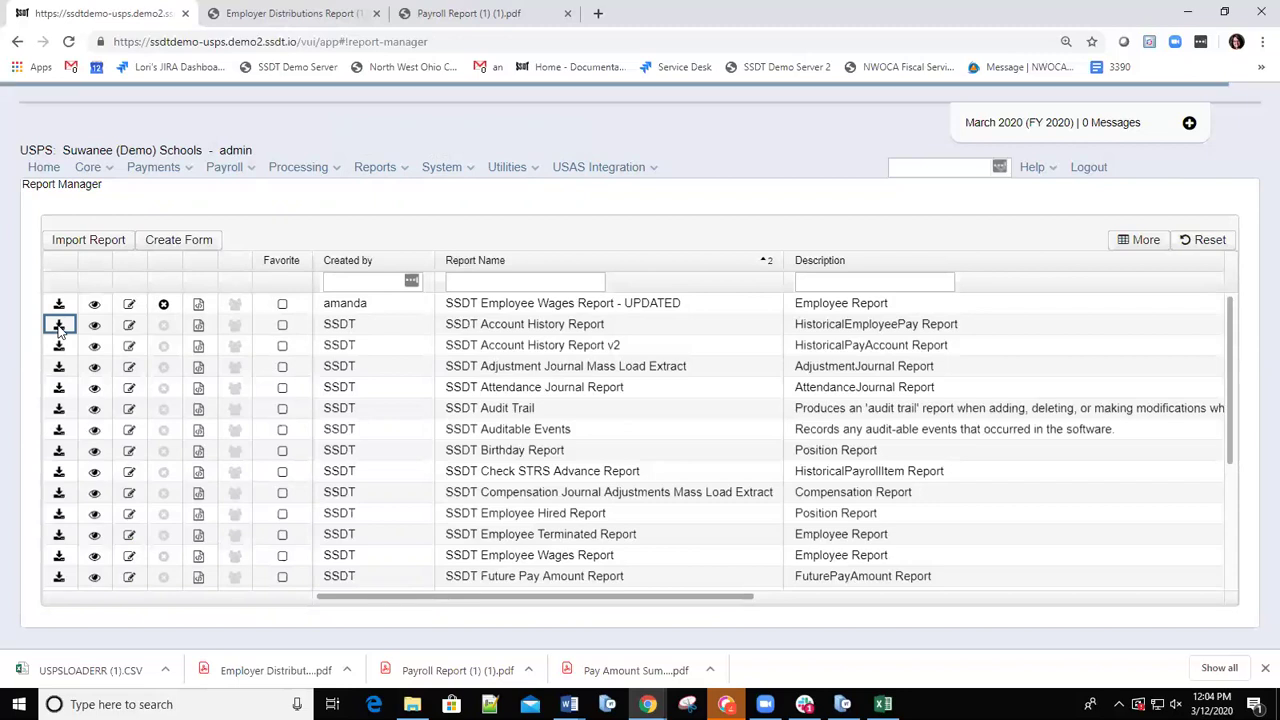
left_click(59, 328)
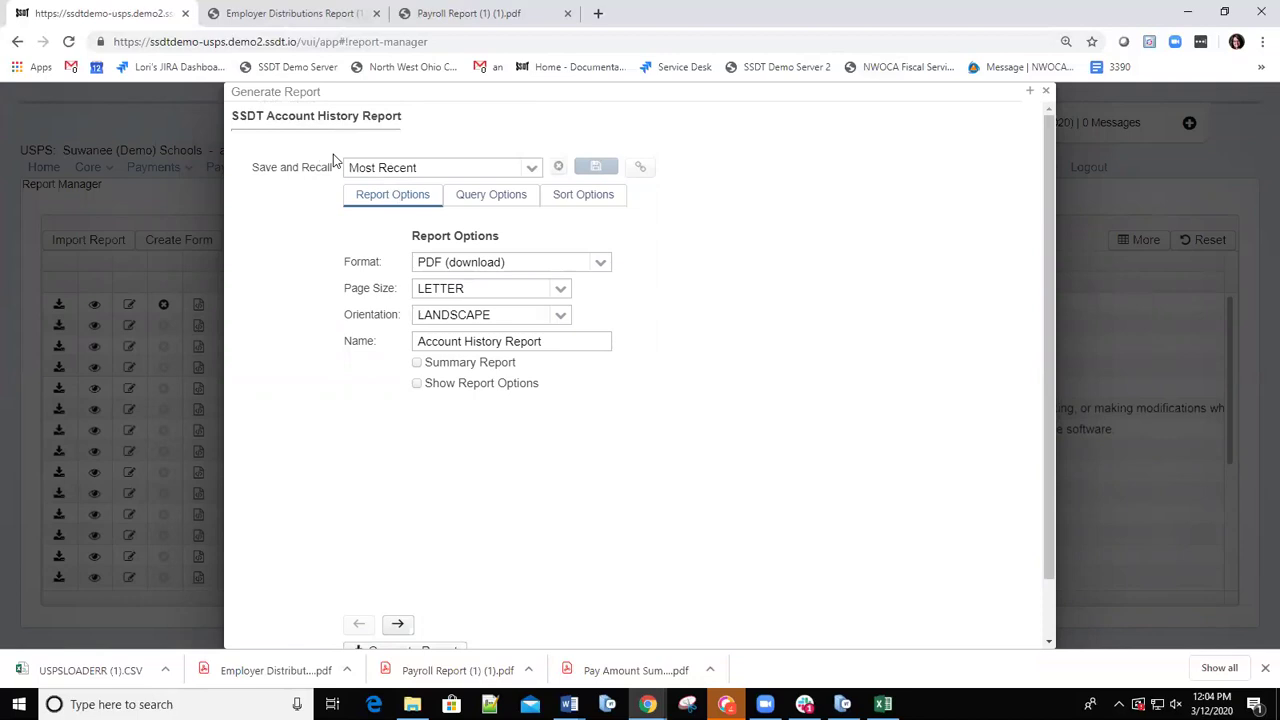
Check the Account History Report's start and end date query parameters, then close the Generate Report dialog.
left_click(486, 206)
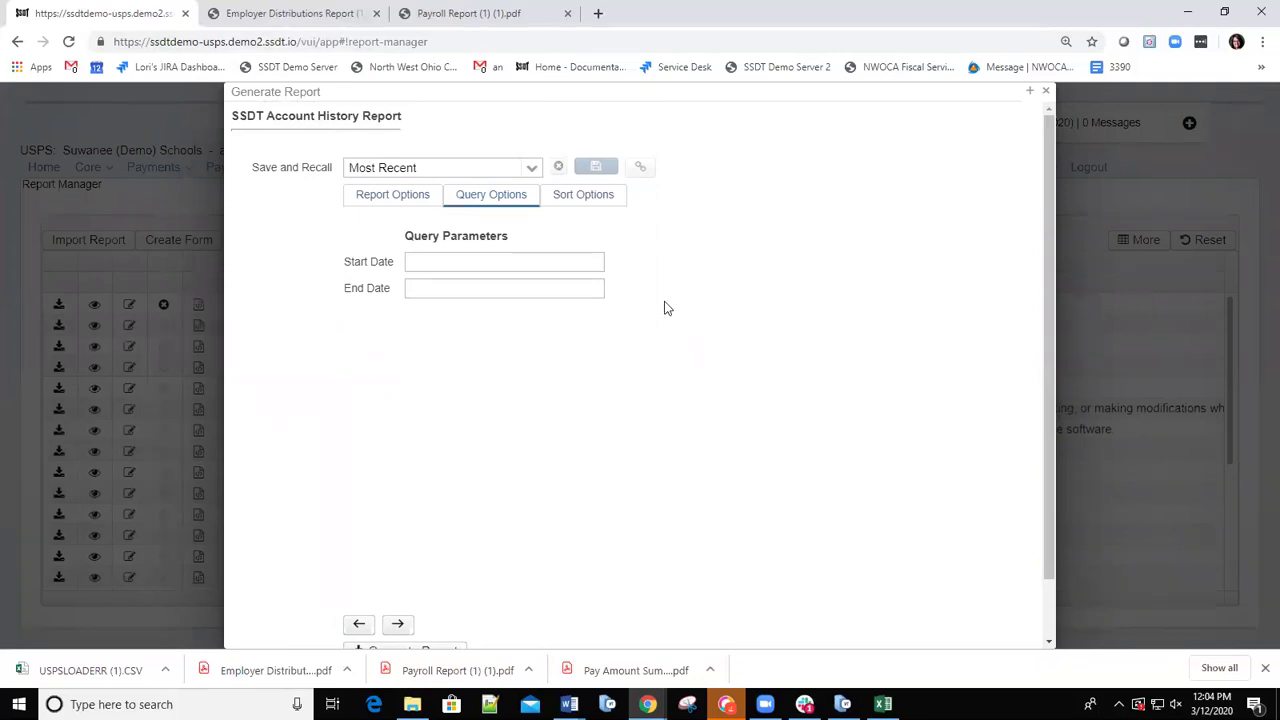
scroll(605, 450, "down", 1)
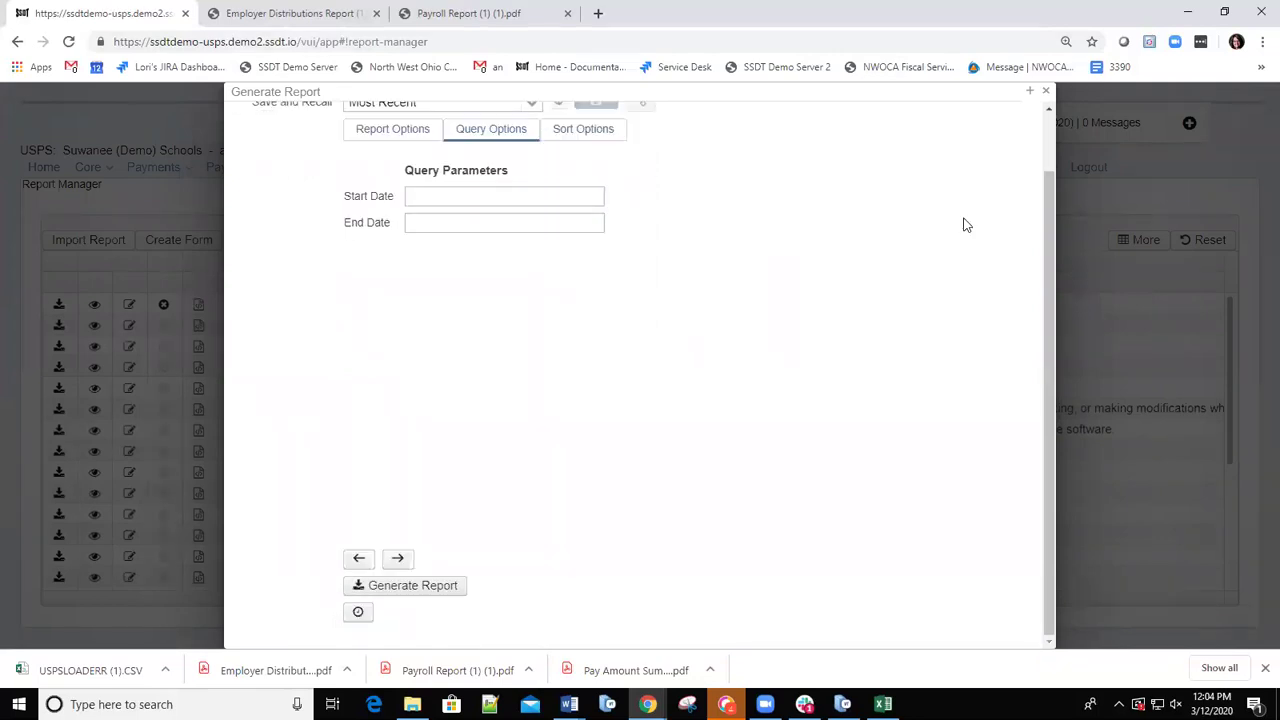
left_click(1046, 92)
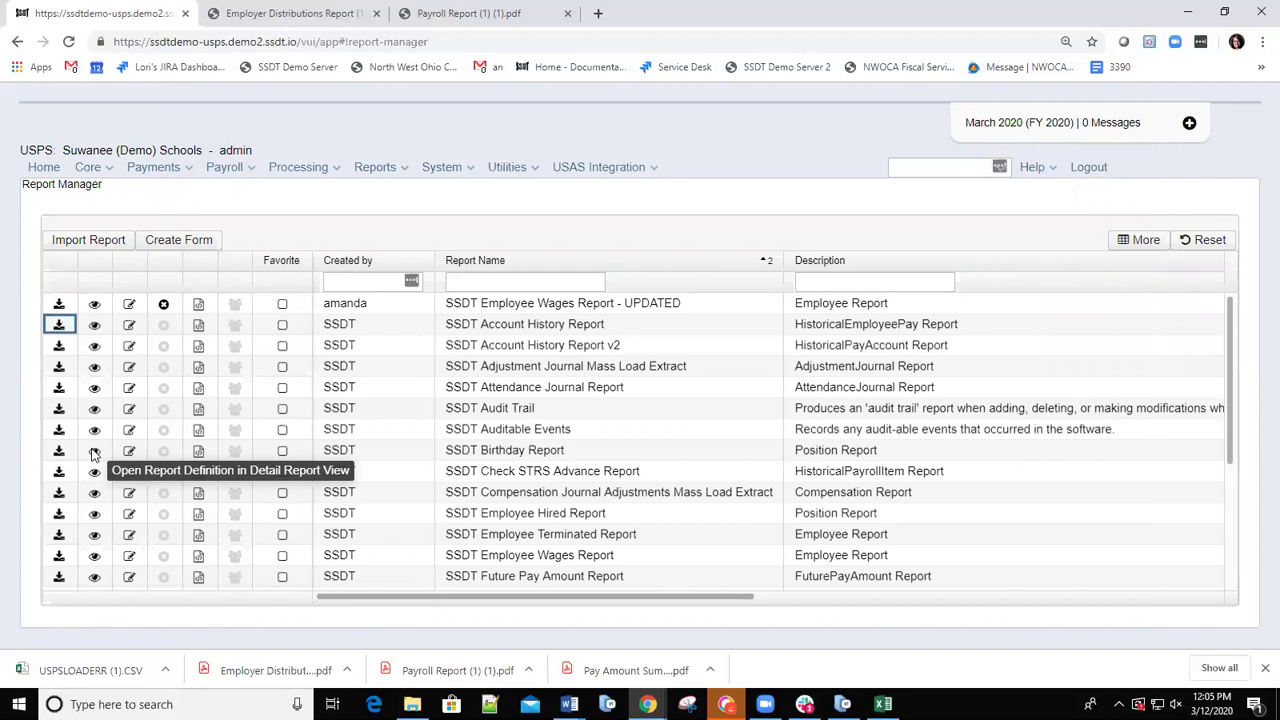
Open the SSDT Birthday Report and drop its Building Code and Number columns, keeping Last Name, First Name, Birth Date.
left_click(94, 451)
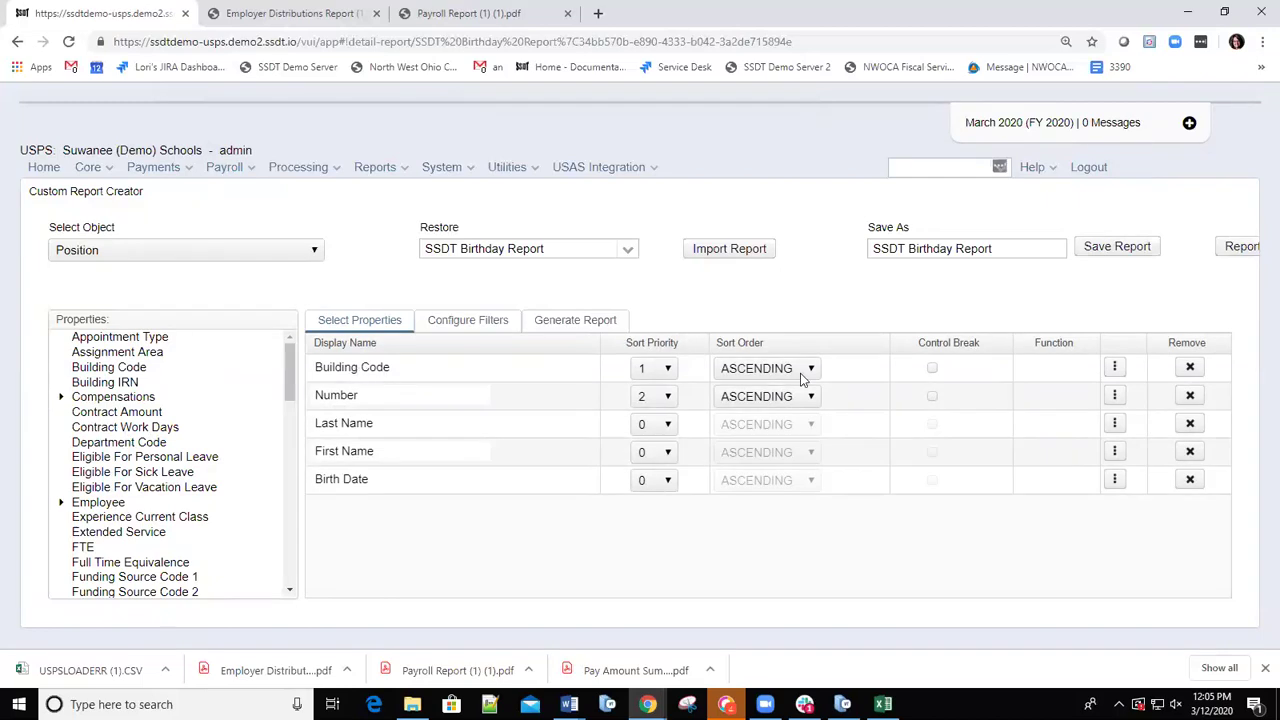
left_click(1190, 369)
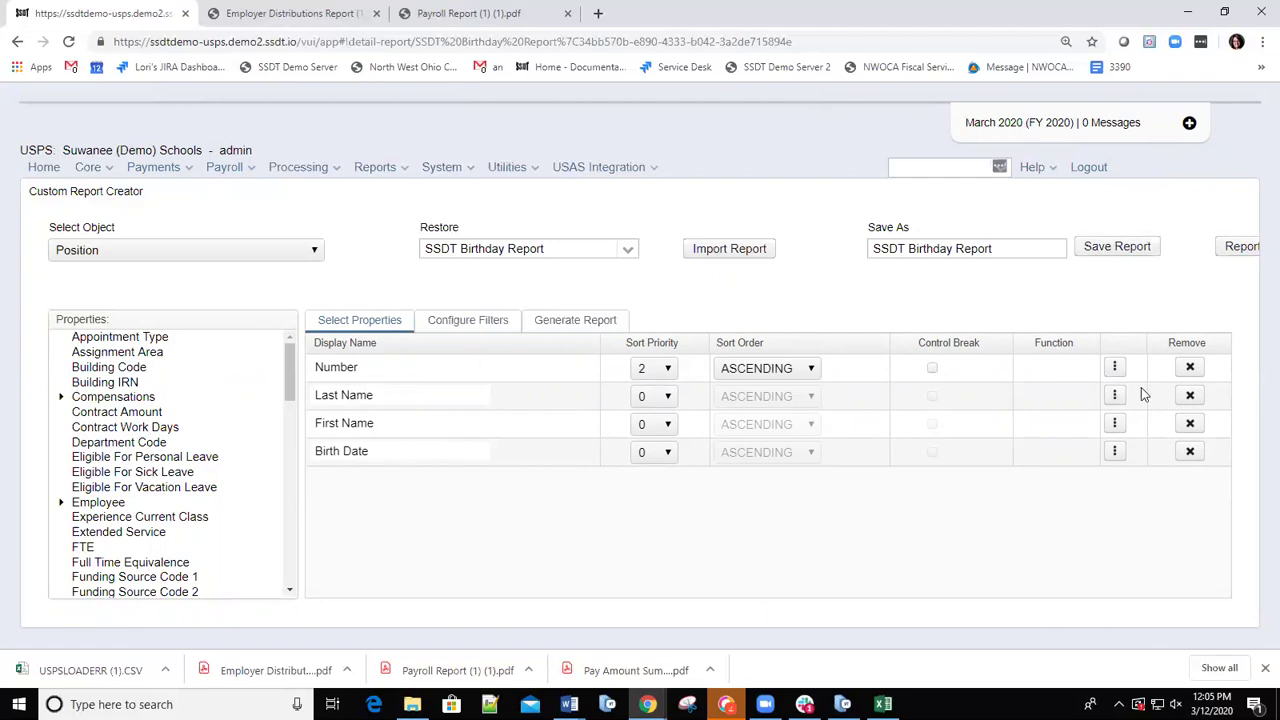
left_click(1190, 368)
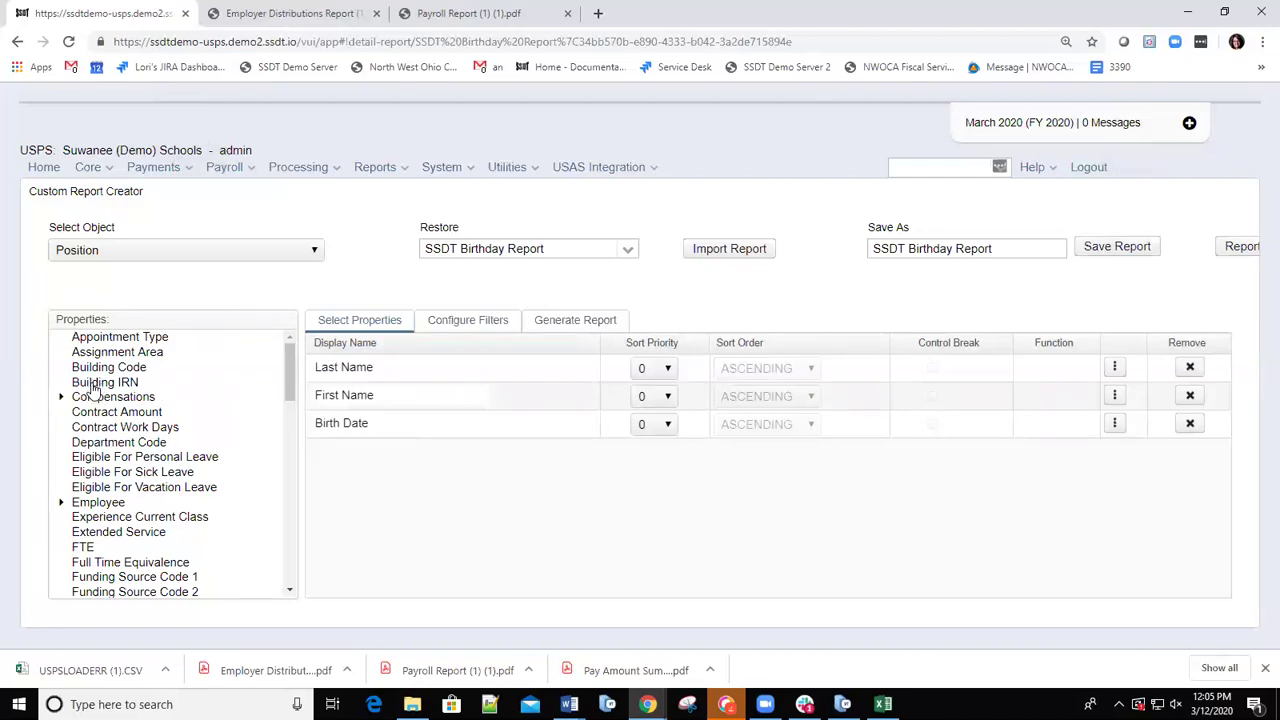
Re-add Building Code as the Birthday Report's last column and show its filters.
double_click(105, 368)
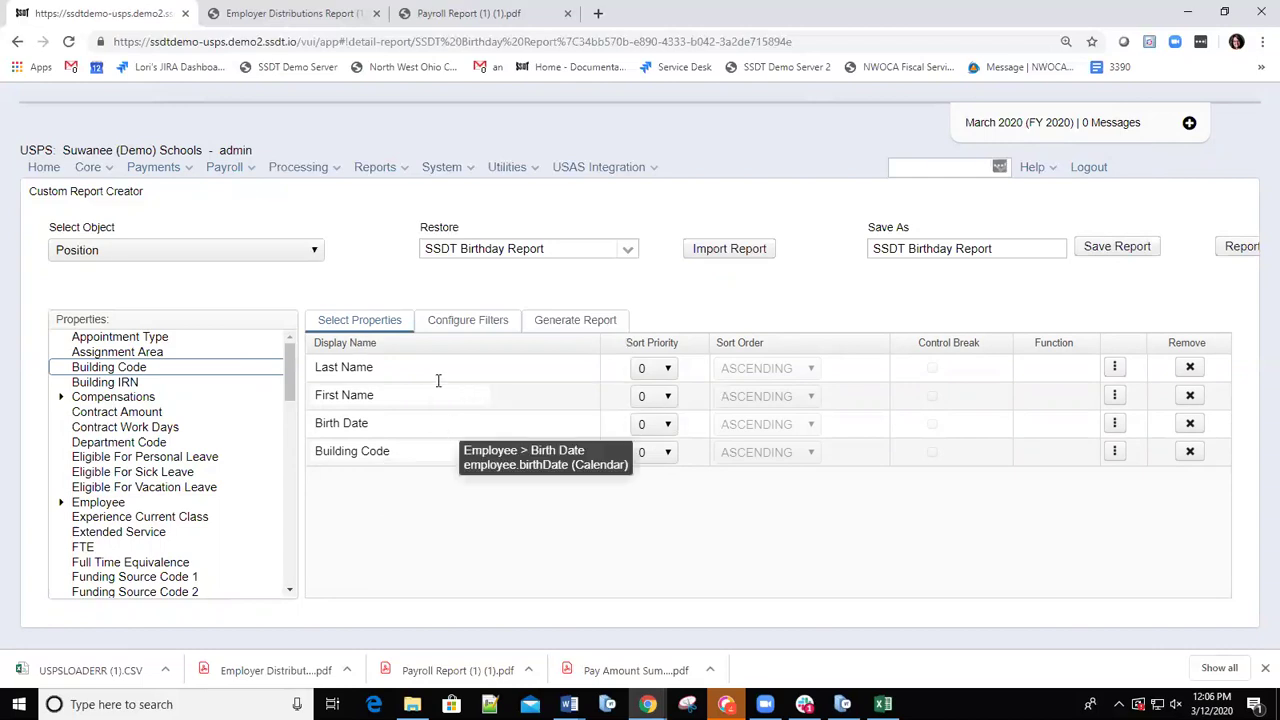
left_click(467, 325)
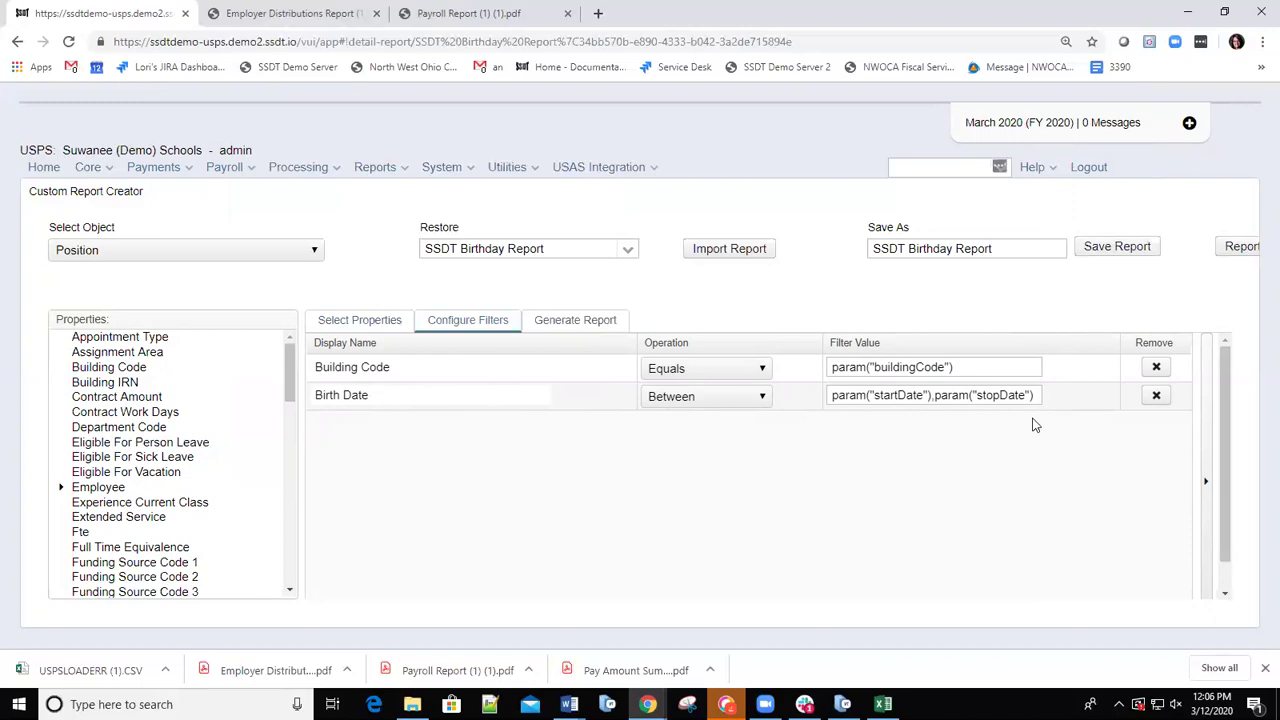
Remove the Birth Date filter, leaving only Building Code, and show the PDF generation options.
left_click(1155, 397)
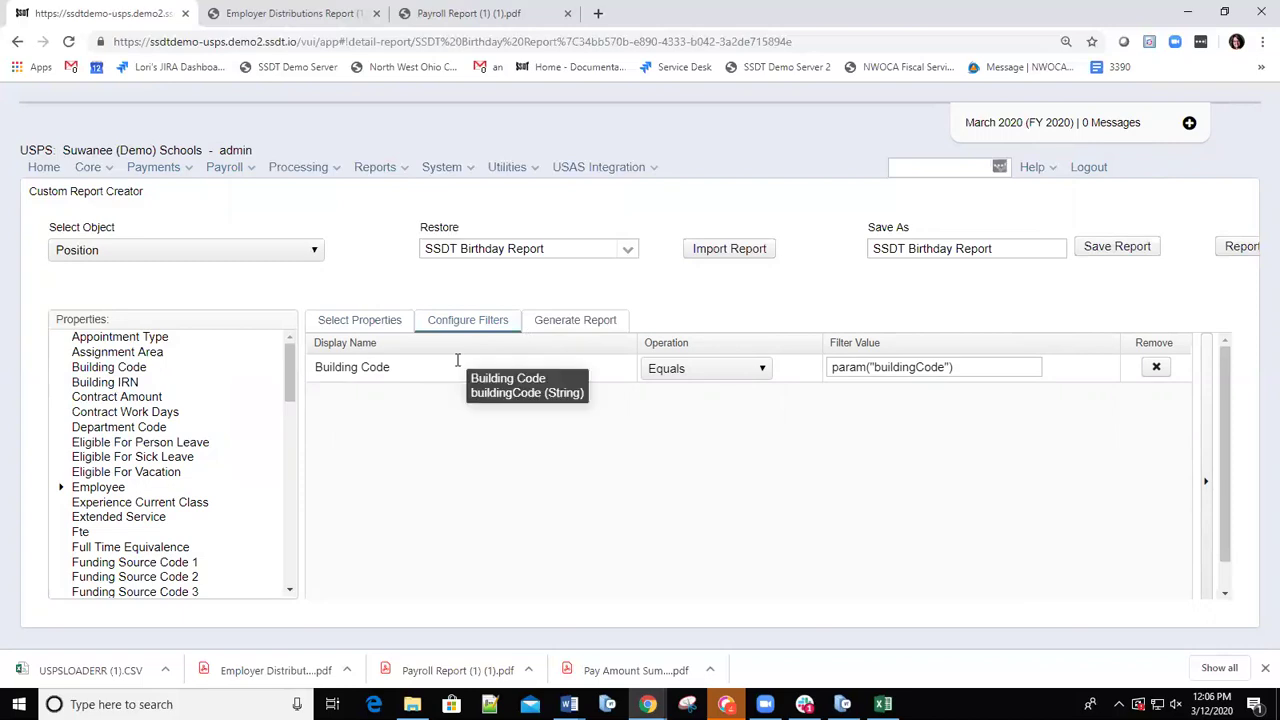
left_click(577, 321)
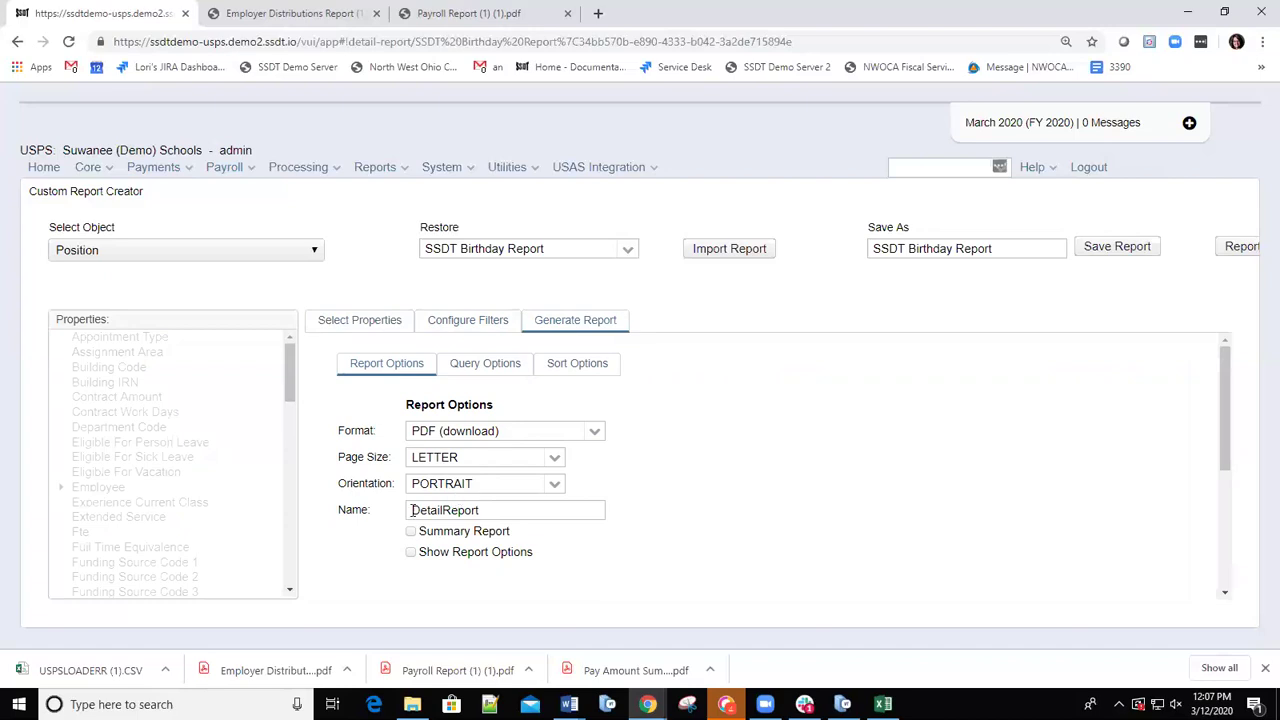
Confirm the query parameters now ask only for Building Code, then view the Sort Options.
left_click(413, 510)
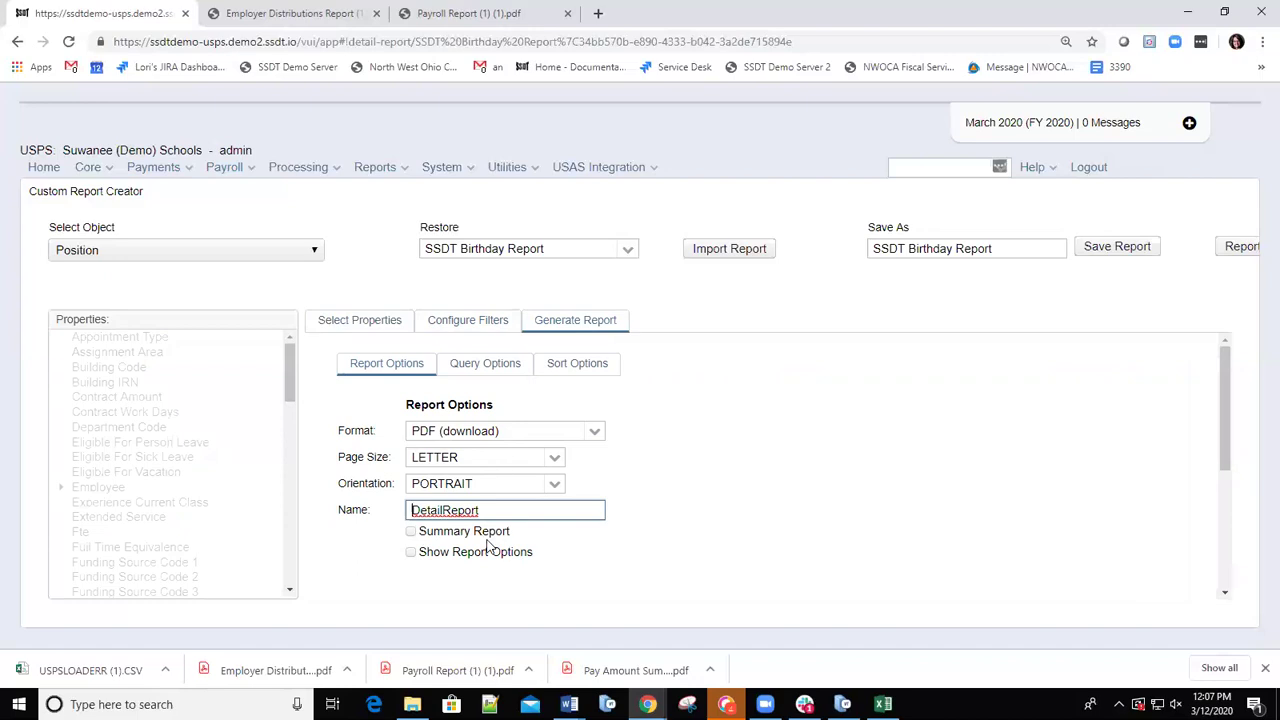
left_click(486, 366)
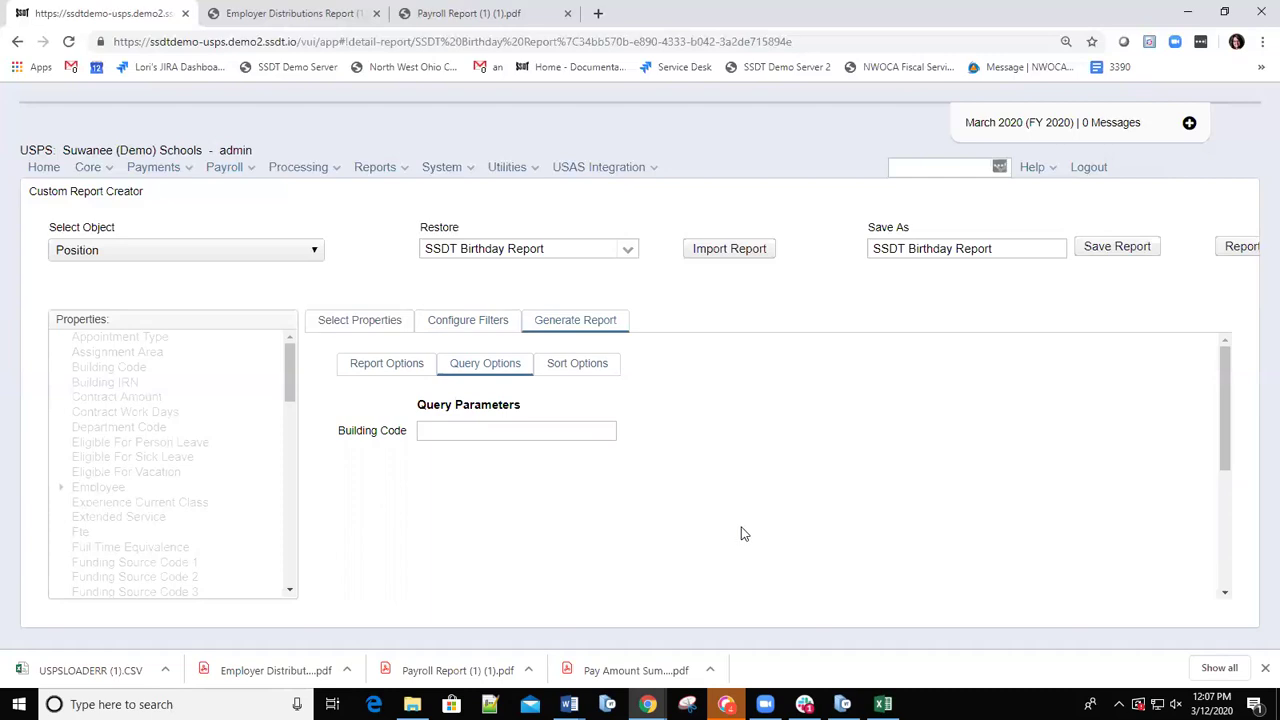
left_click(574, 366)
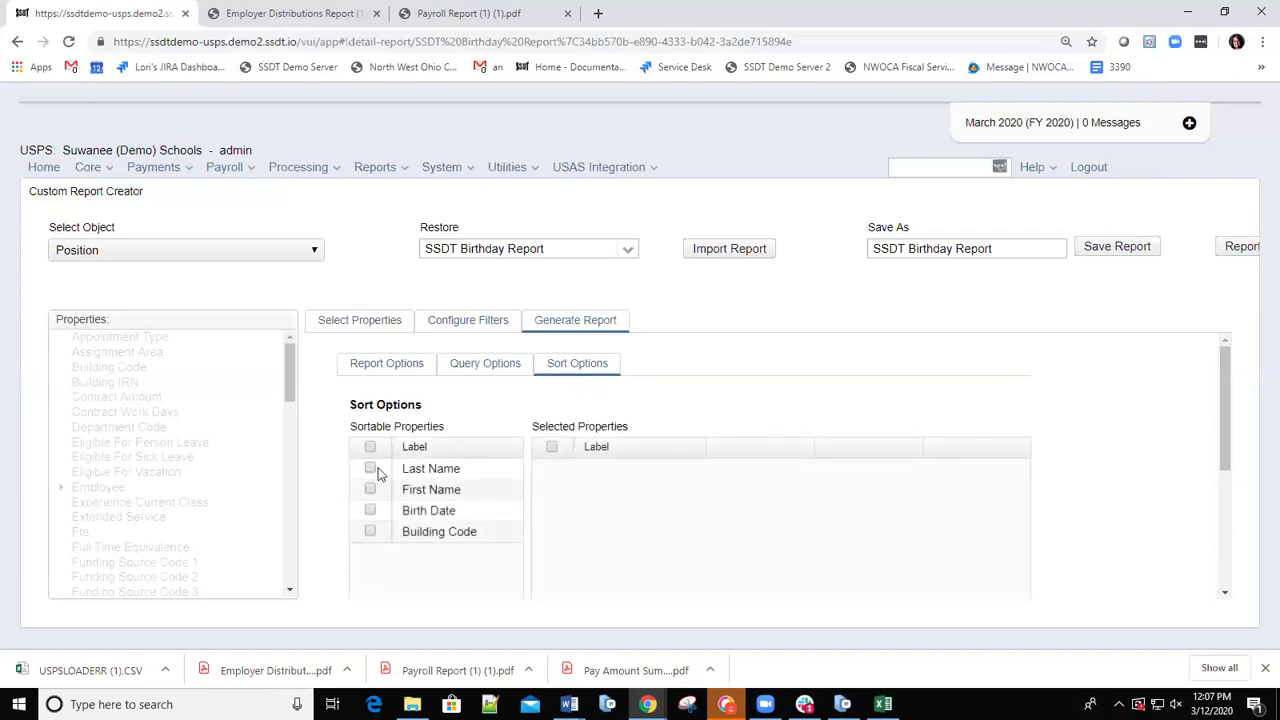
Add Last Name and Birth Date to the report's selected sort properties.
left_click(428, 476)
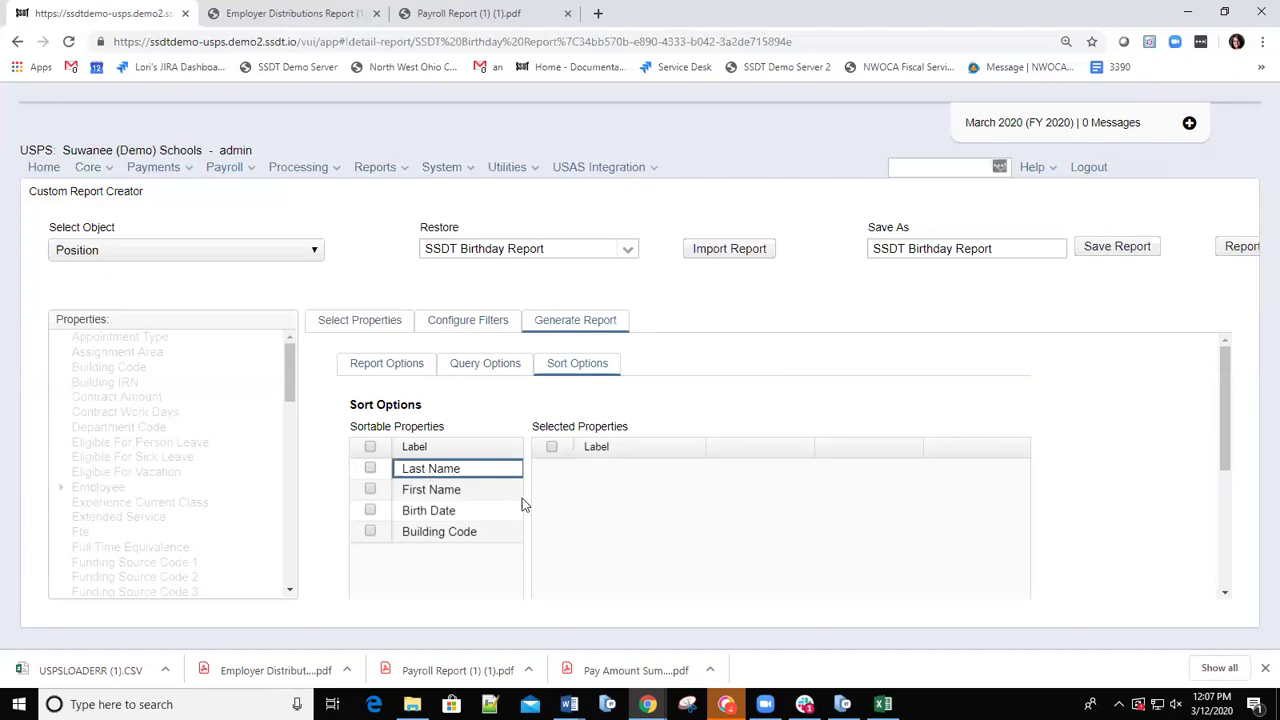
left_click(370, 469)
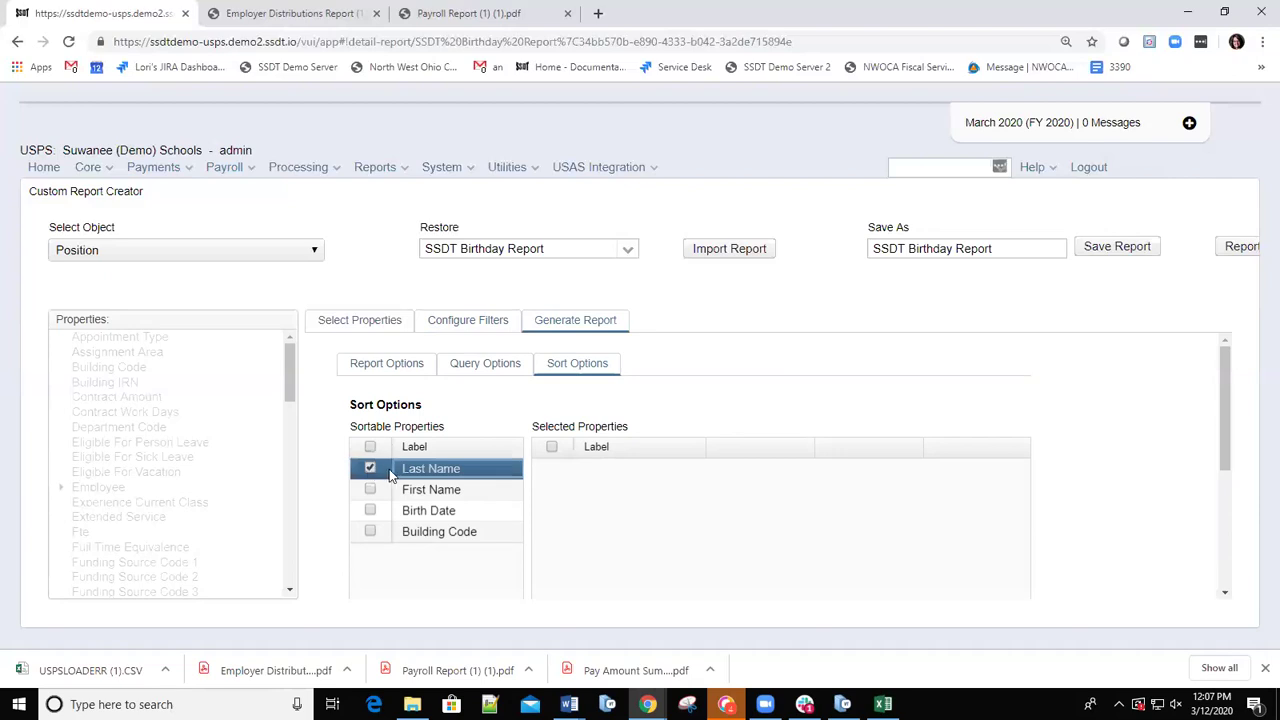
left_click(582, 495)
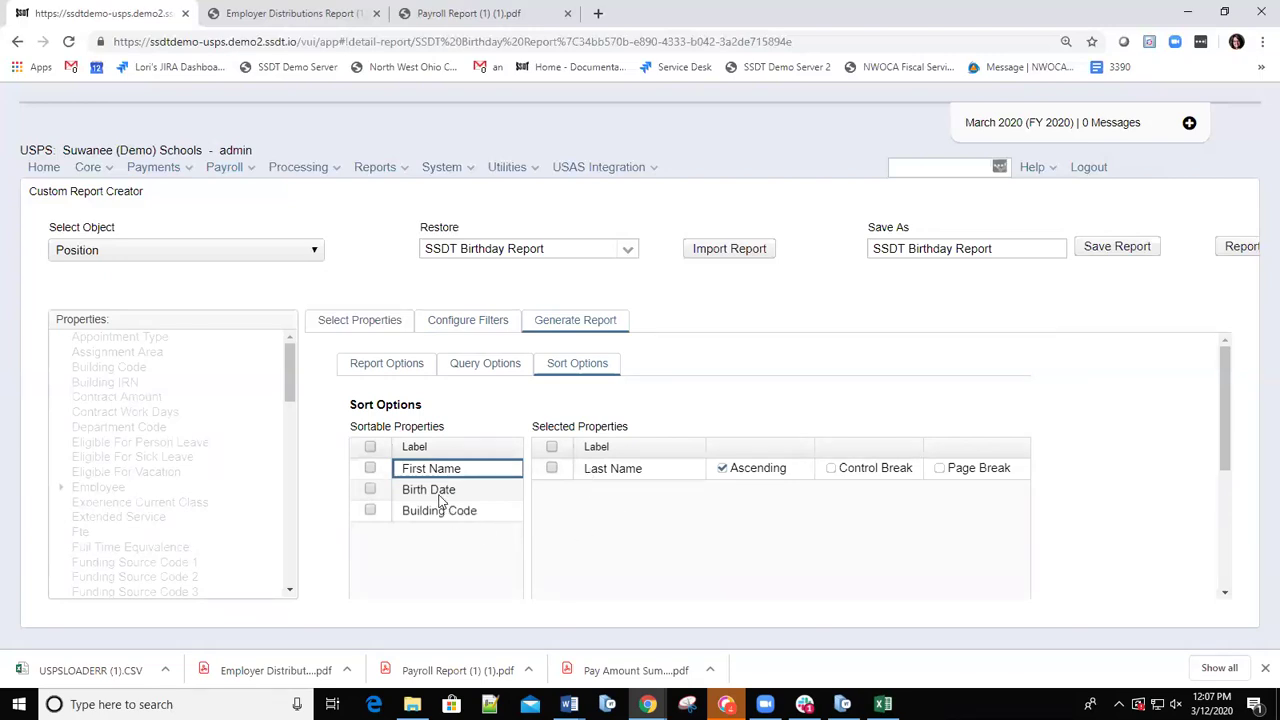
left_click(370, 490)
left_click_drag(414, 489, 565, 490)
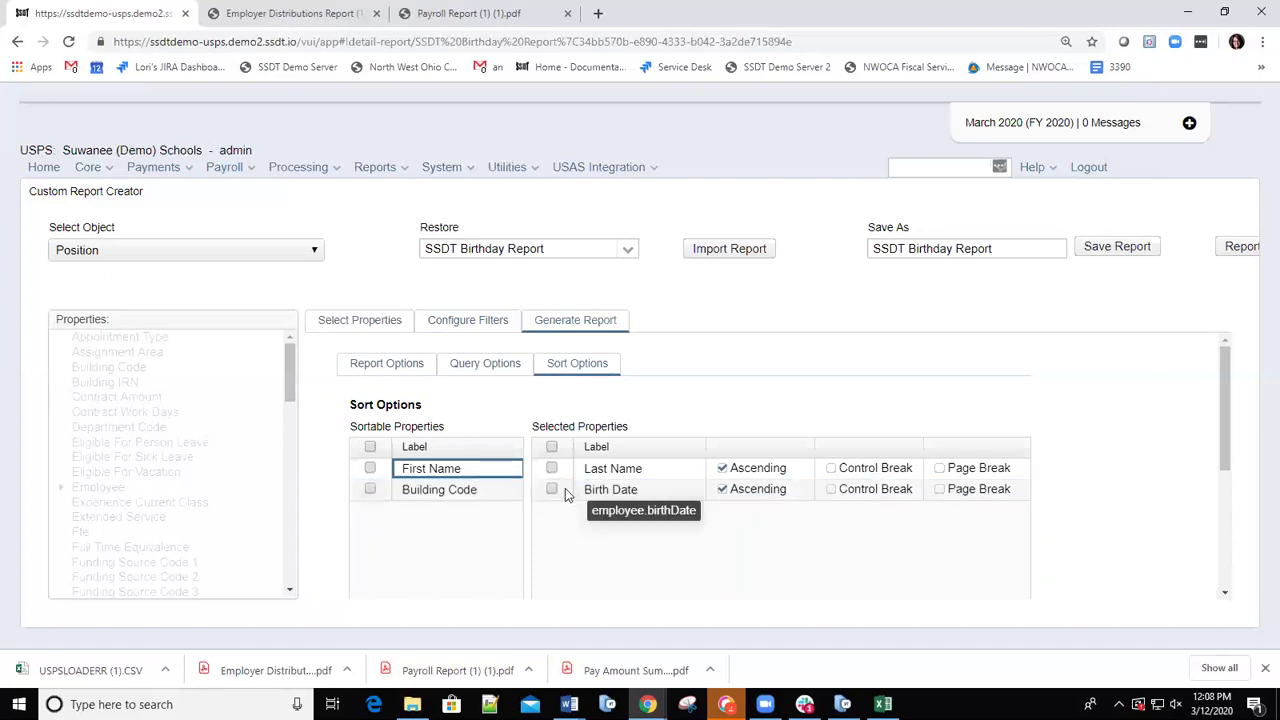
Reorder the sort so Birth Date comes first and Last Name second, both ascending.
left_click(551, 469)
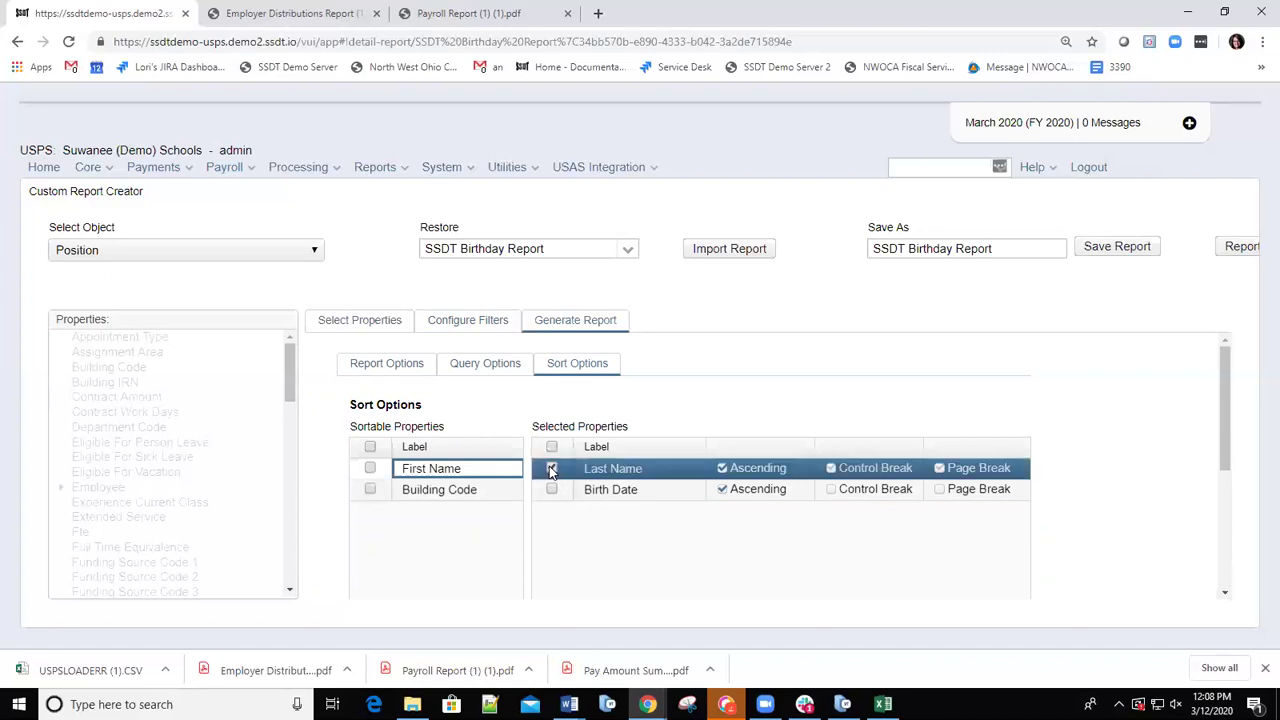
left_click(551, 470)
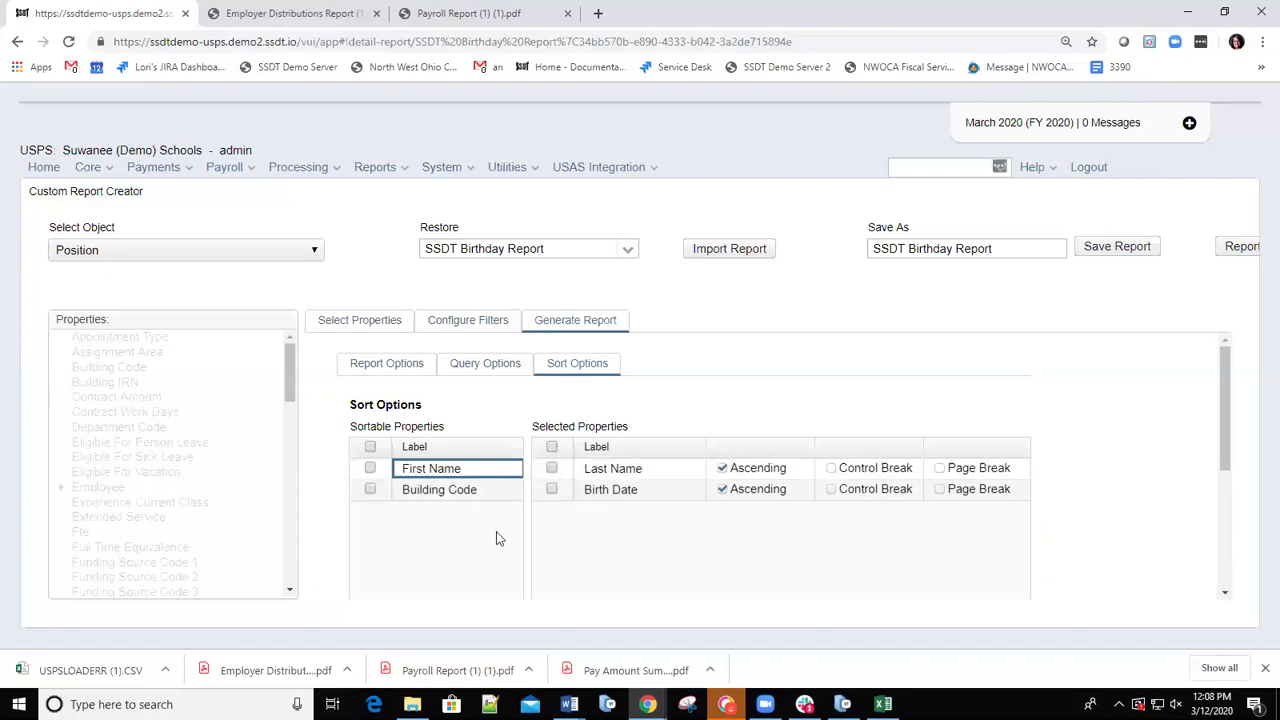
left_click(552, 469)
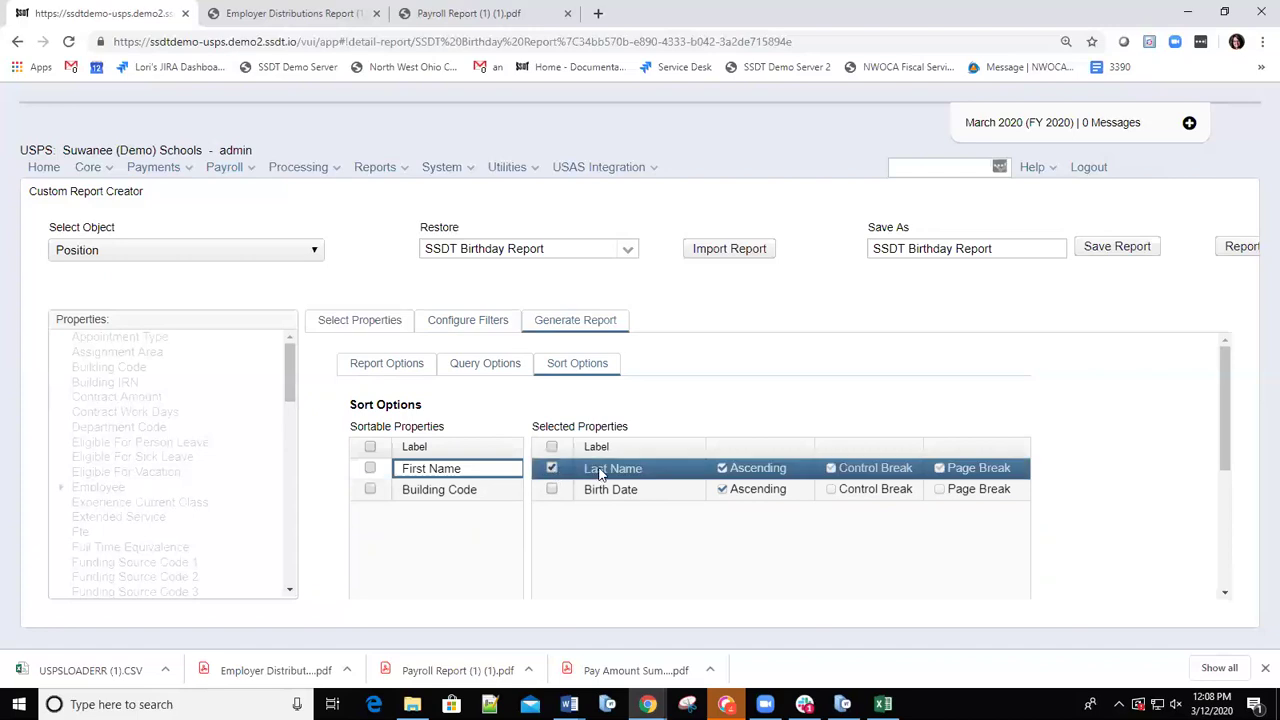
left_click_drag(601, 474, 413, 520)
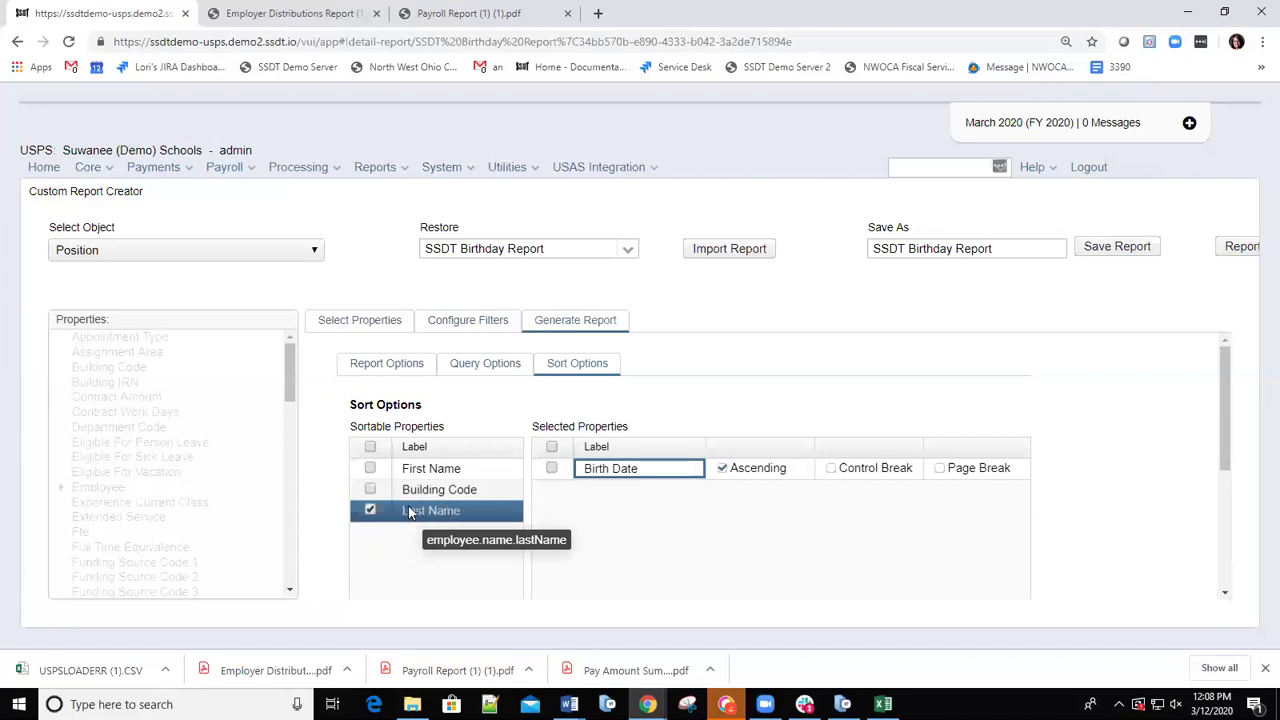
left_click(420, 512)
left_click_drag(430, 512, 611, 508)
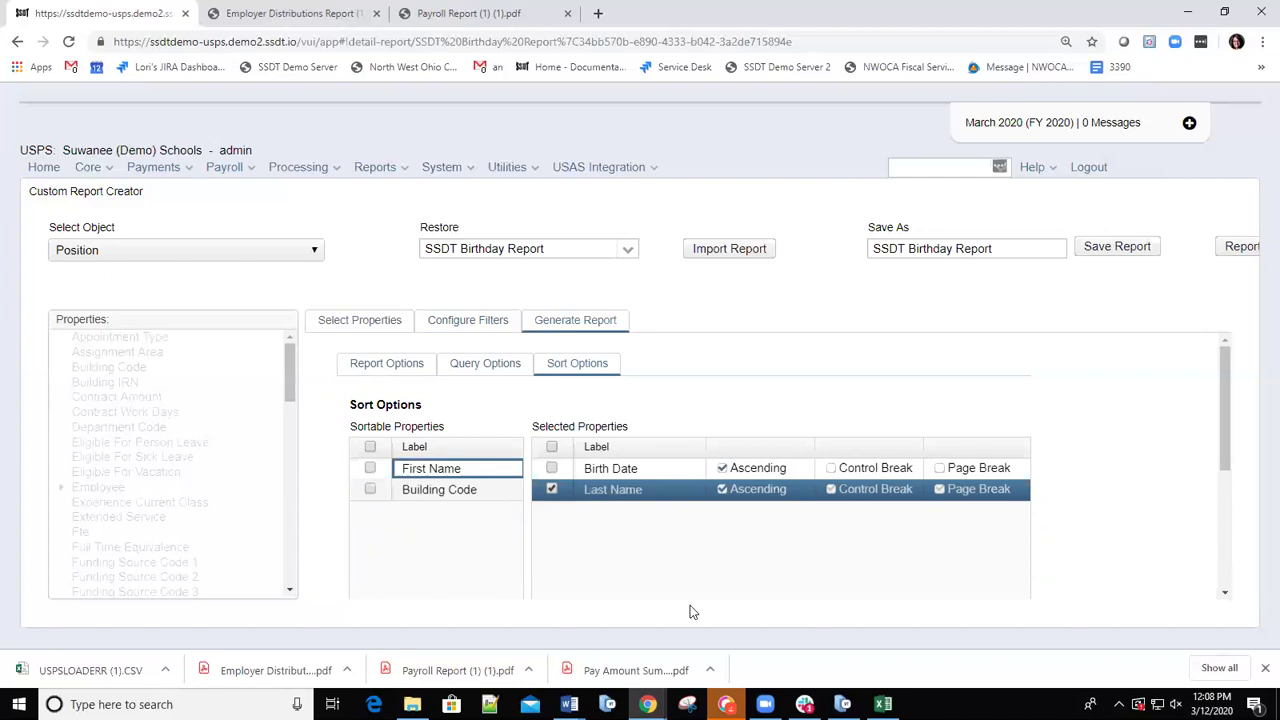
left_click(551, 468)
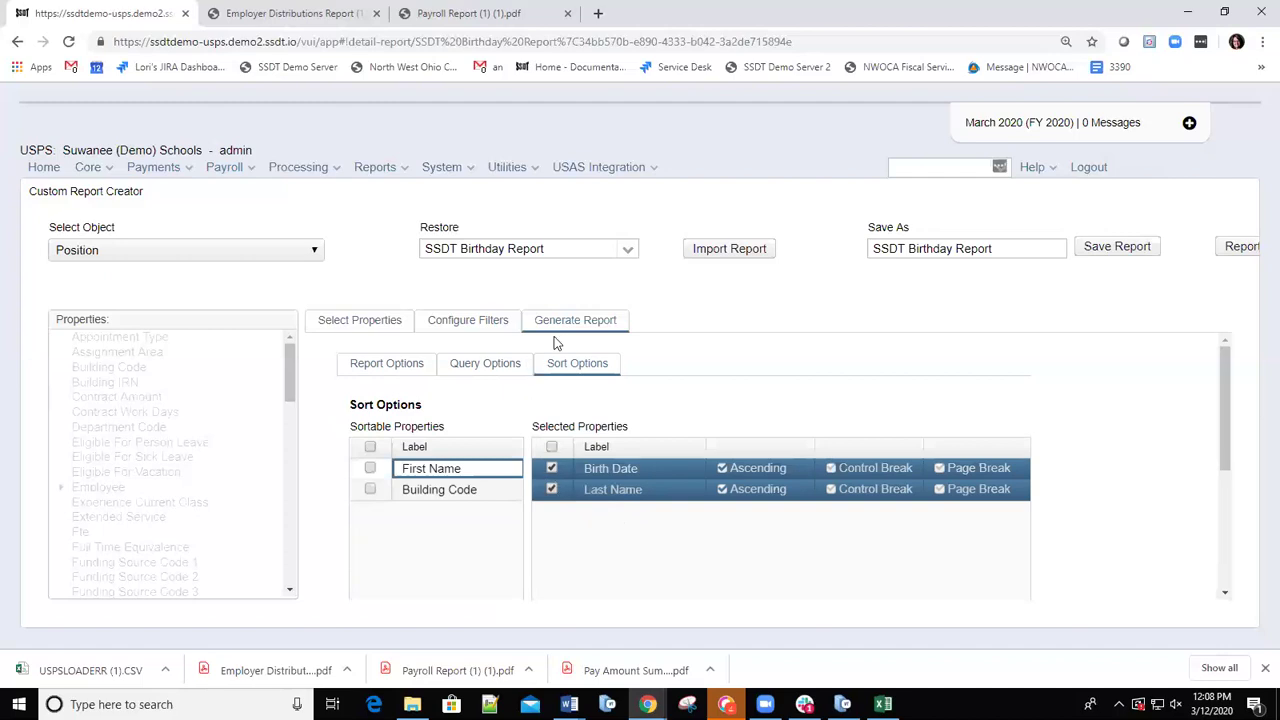
scroll(695, 597, "down", 5)
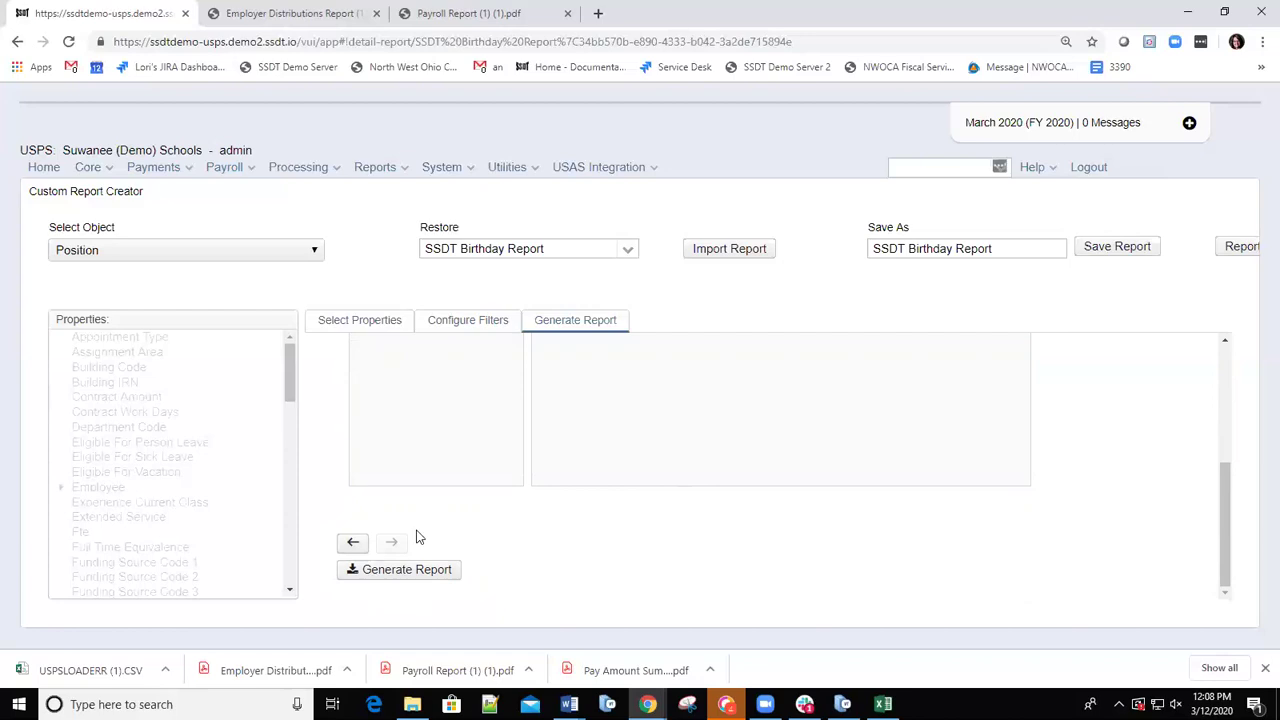
scroll(406, 517, "up", 1)
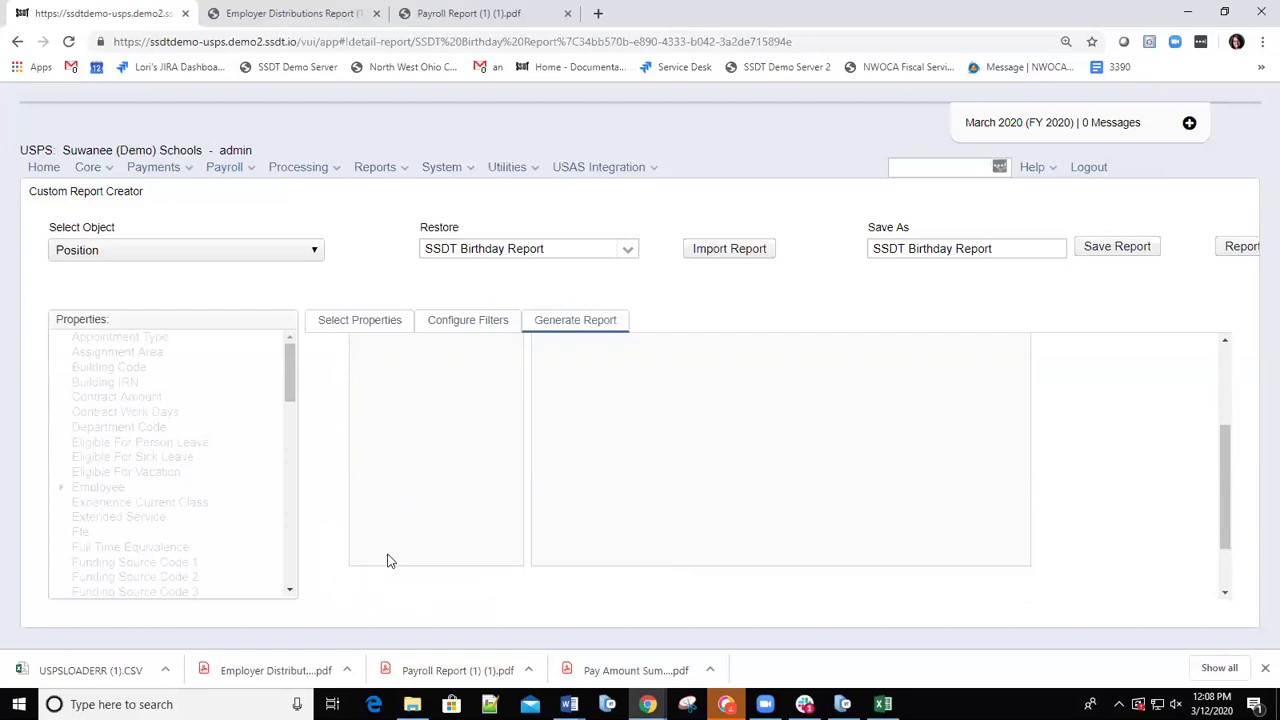
Generate the Birthday Report as a PDF and save DetailReport (8).pdf to Downloads.
scroll(489, 569, "down", 1)
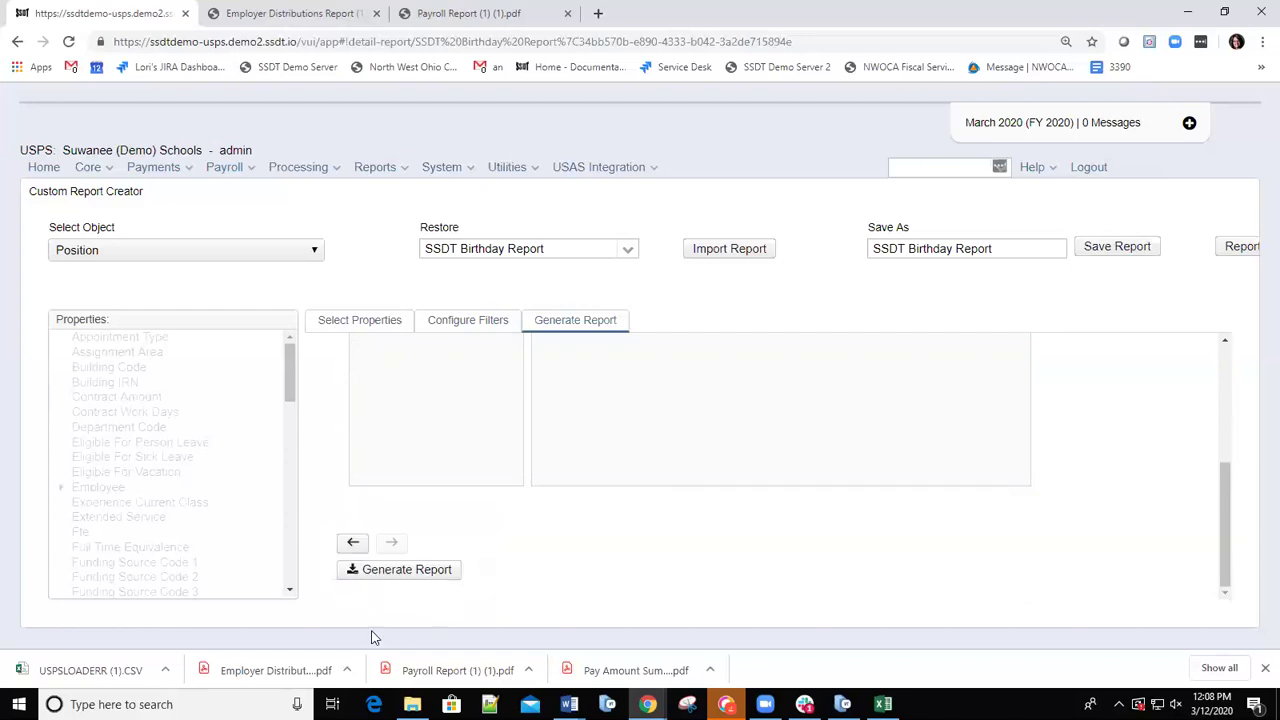
left_click(356, 544)
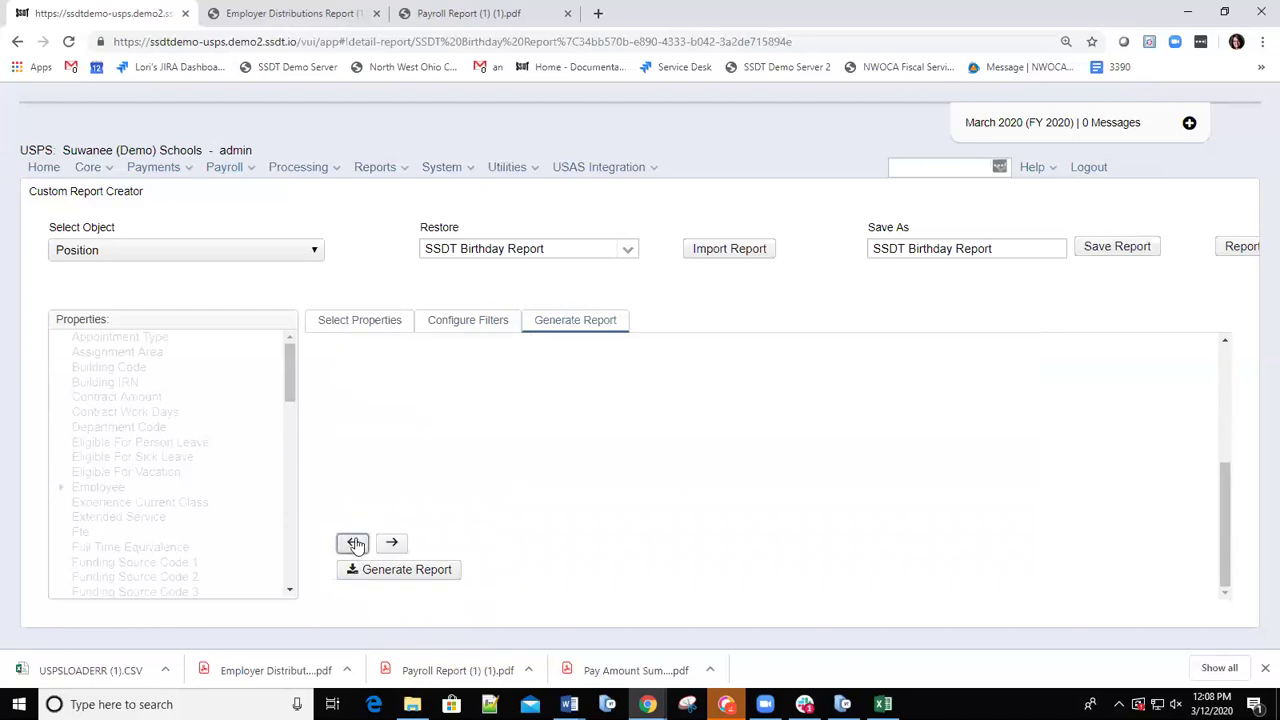
left_click(356, 544)
left_click(391, 544)
left_click(354, 543)
left_click(353, 543)
left_click(399, 570)
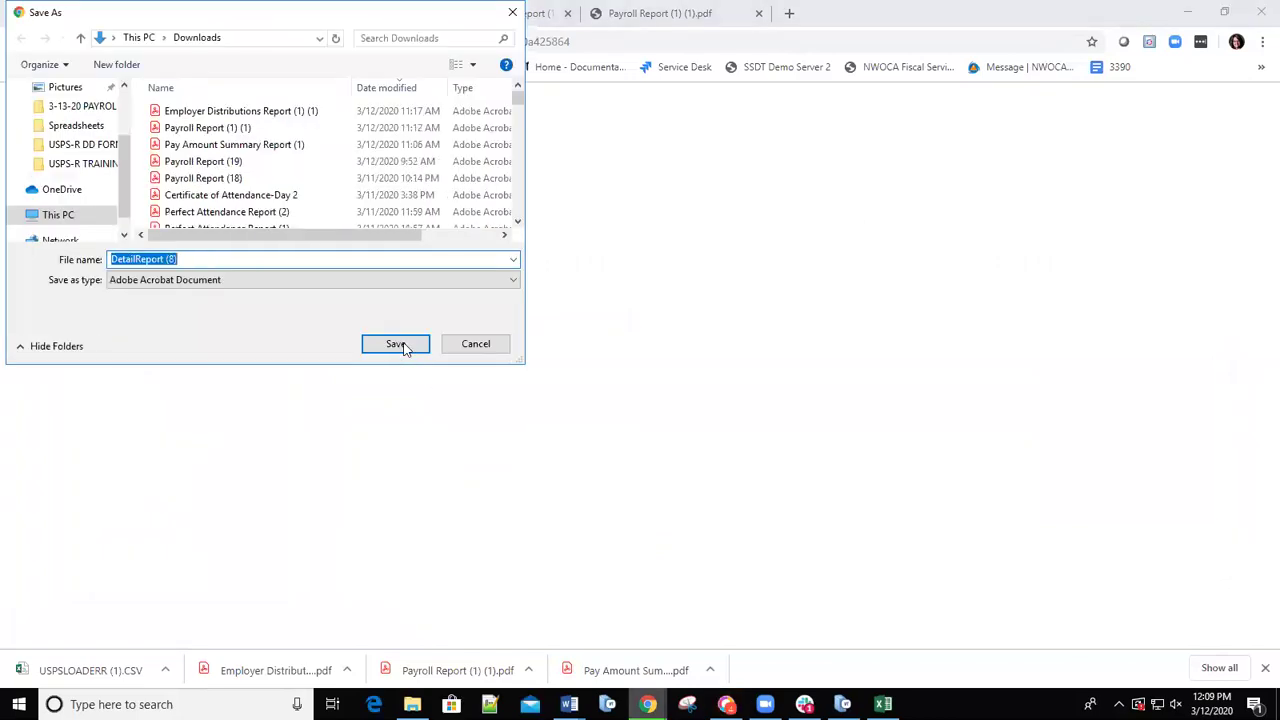
left_click(402, 345)
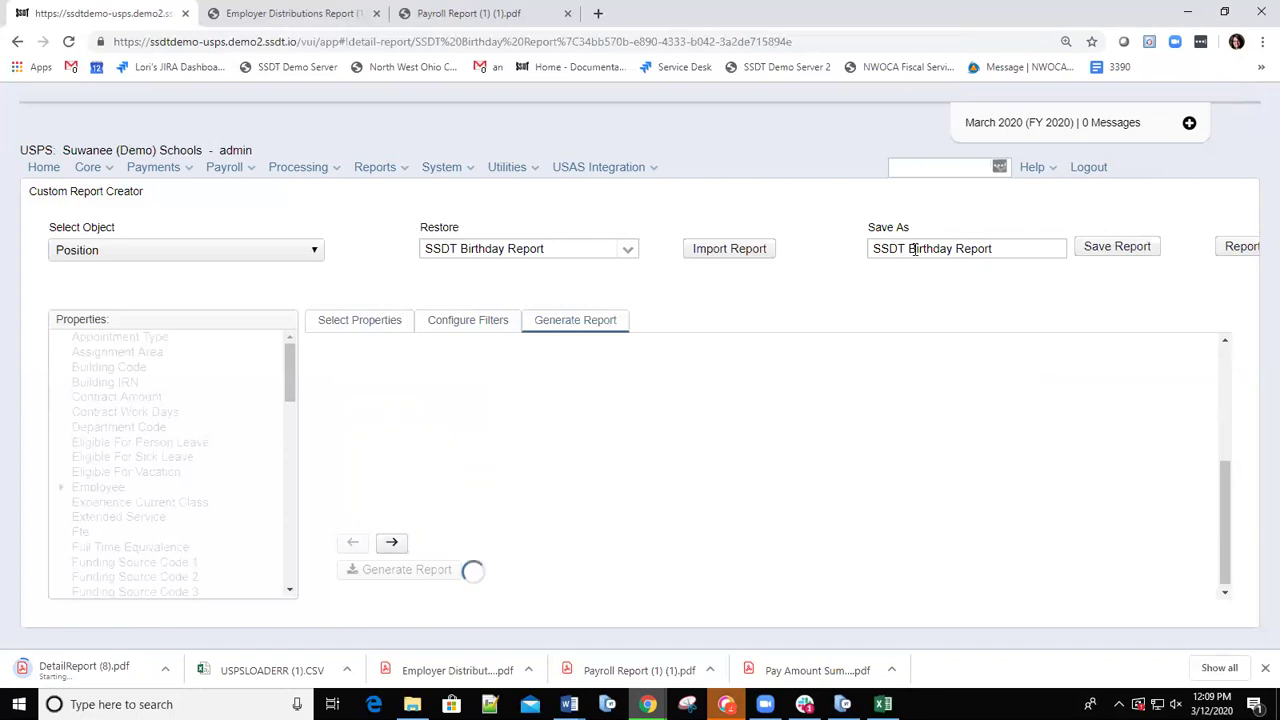
Replace 'SSDT' with 'Building' in the Save As name and save it as 'Building Birthday Report'.
double_click(881, 248)
key("BackSpace")
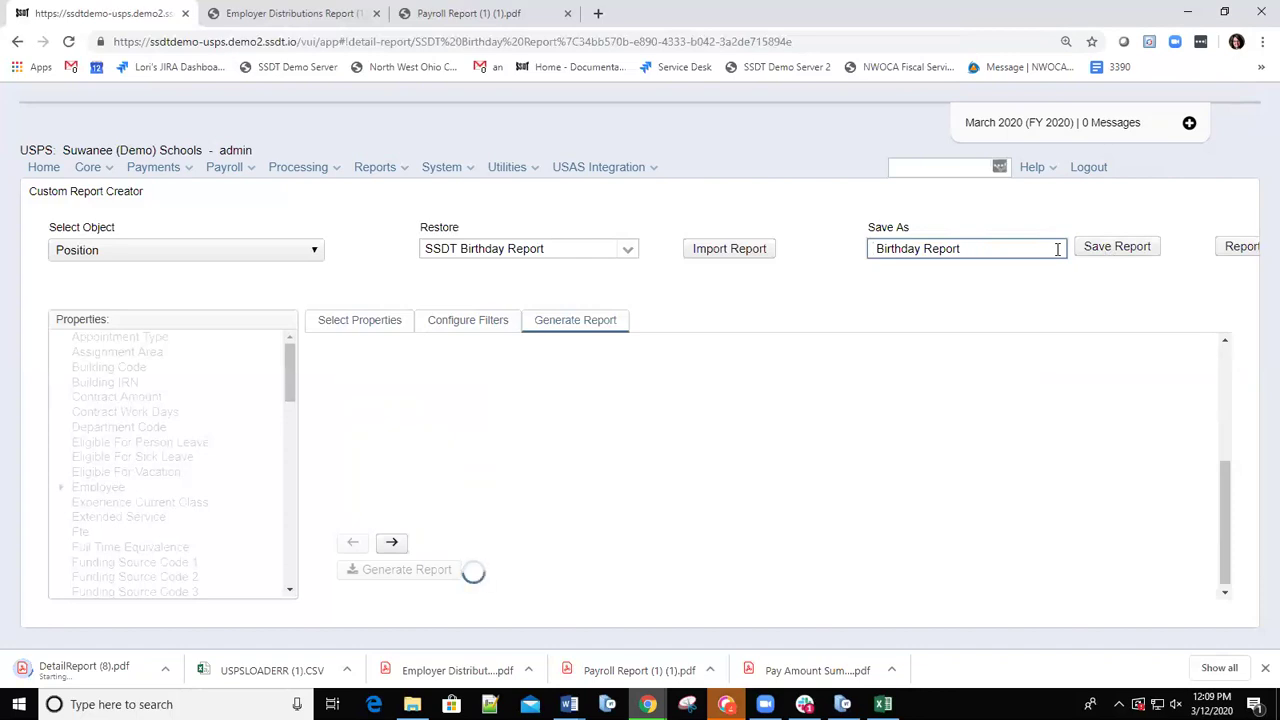
type("Building")
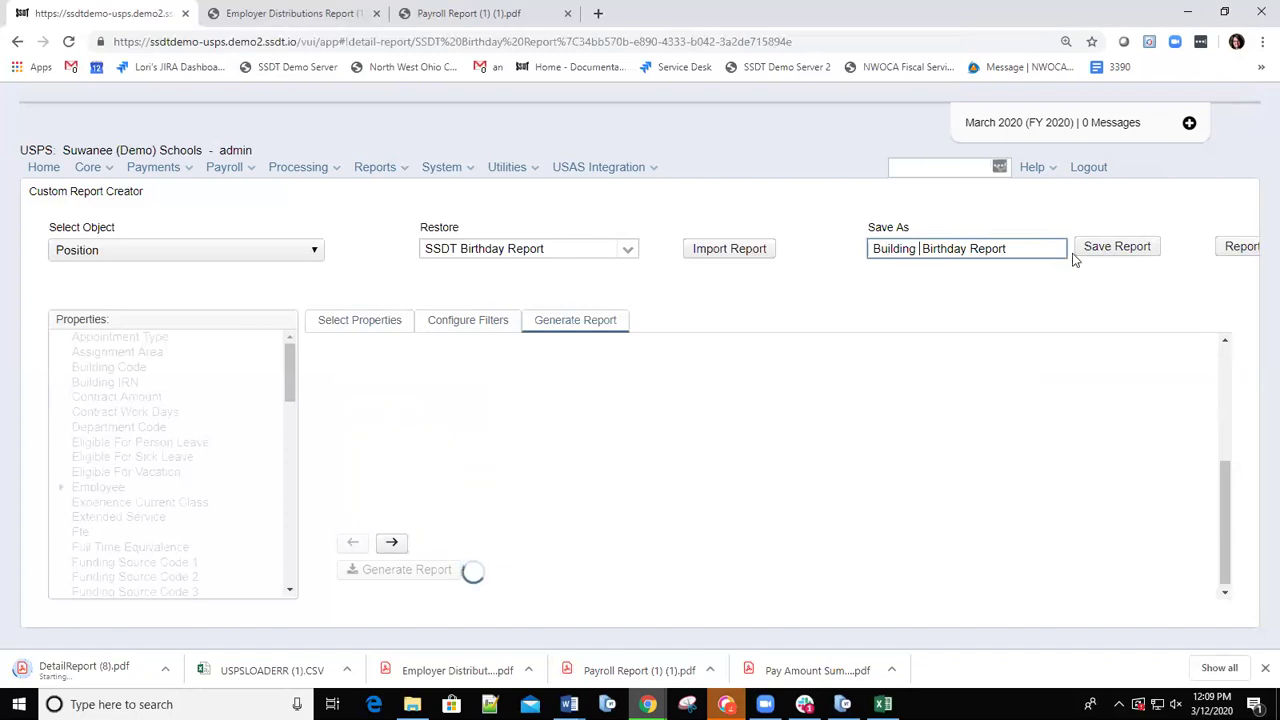
left_click(1109, 253)
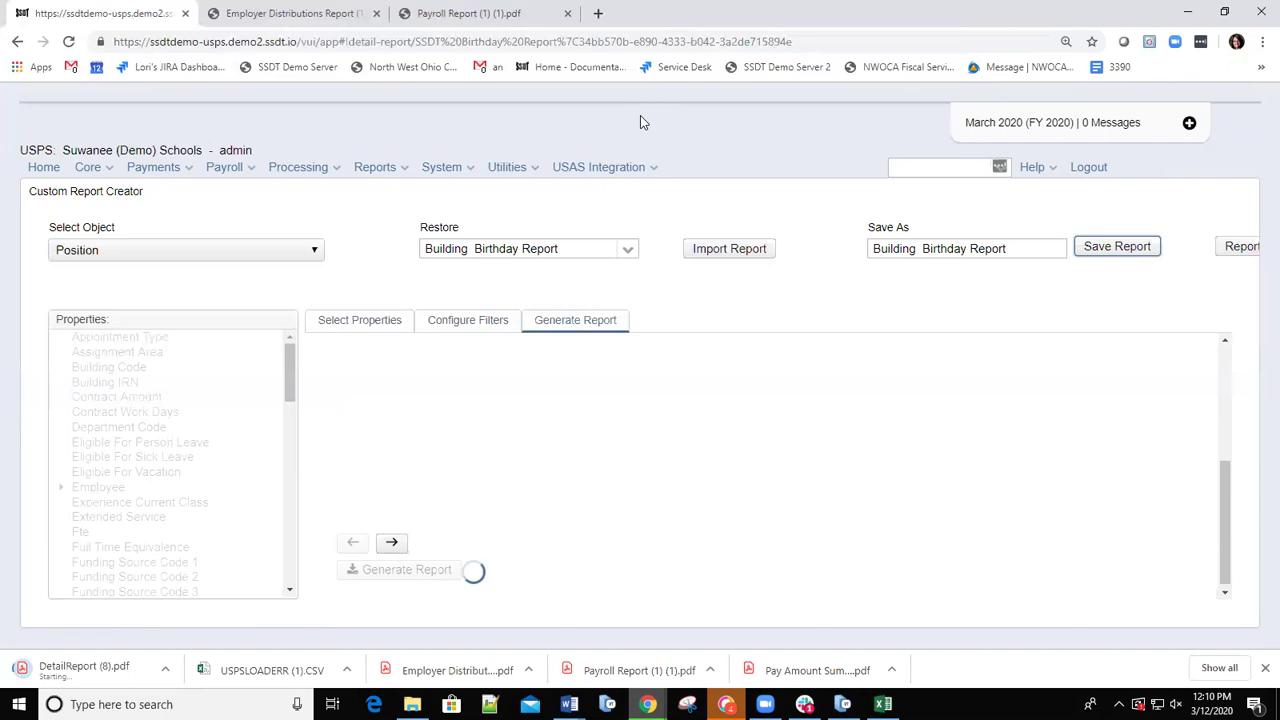
left_click(400, 172)
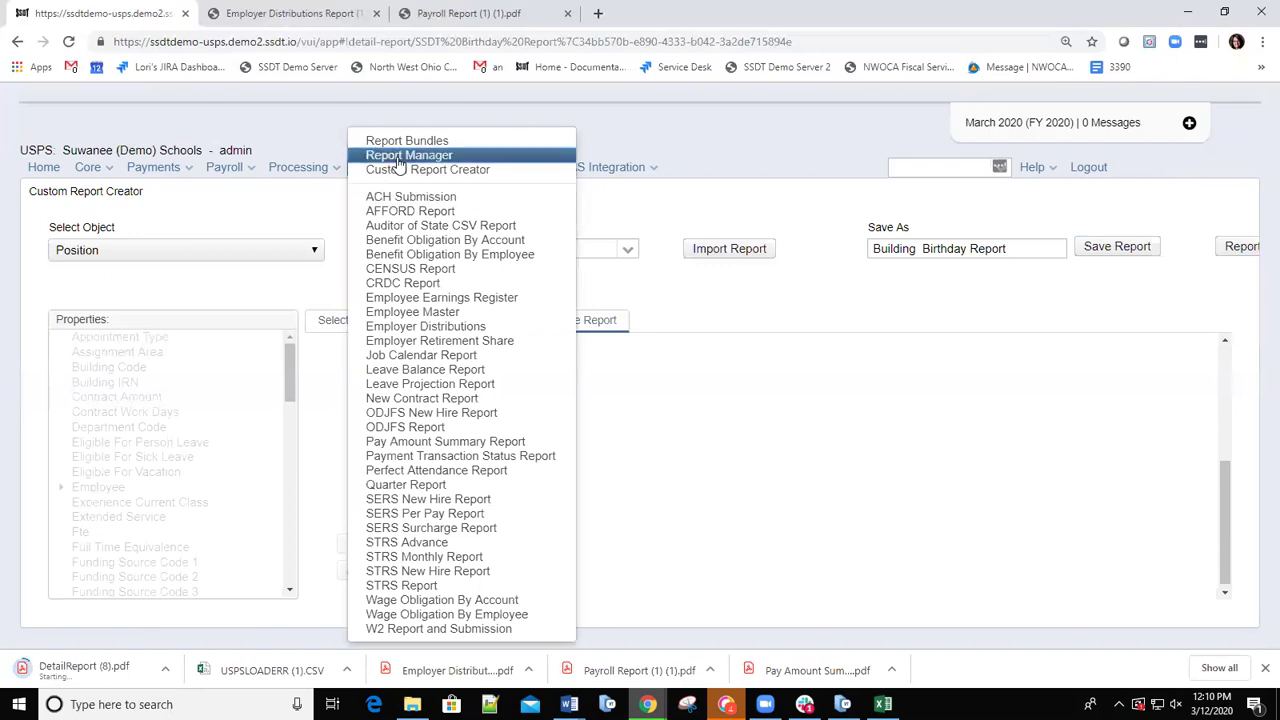
In Reports > Report Manager, bring up role sharing on the Building Birthday Report row.
left_click(400, 158)
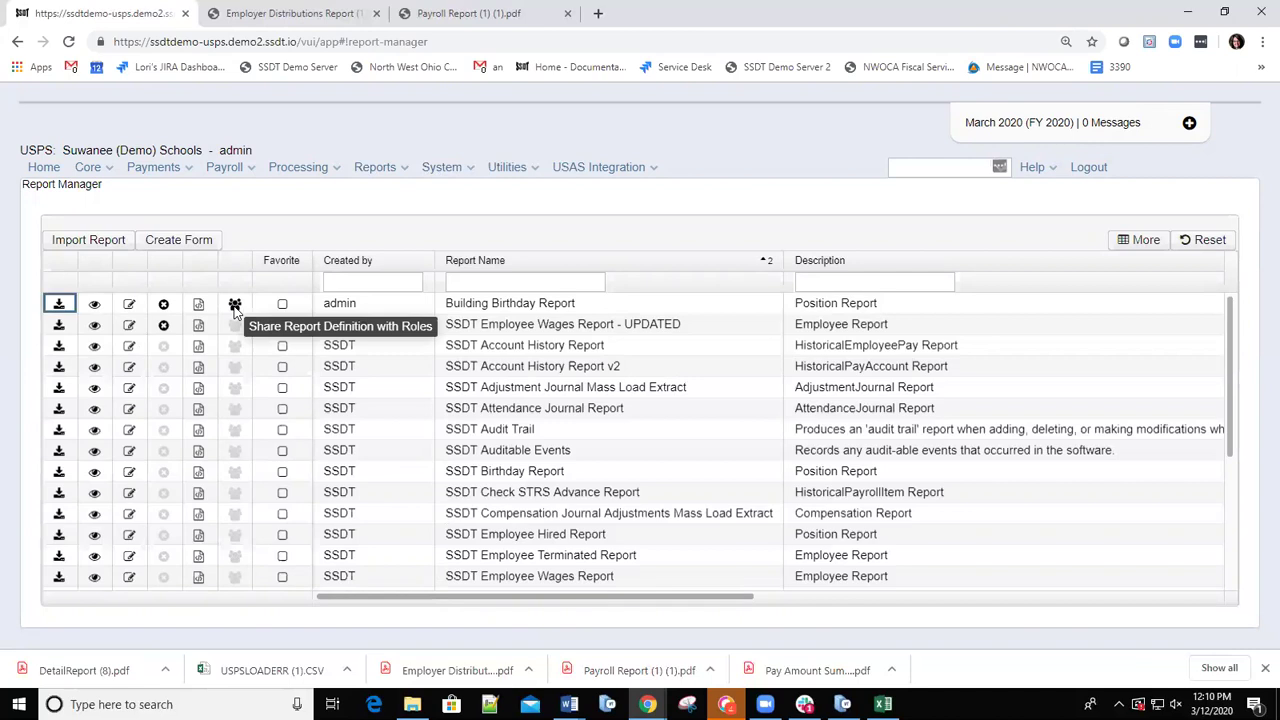
left_click(234, 305)
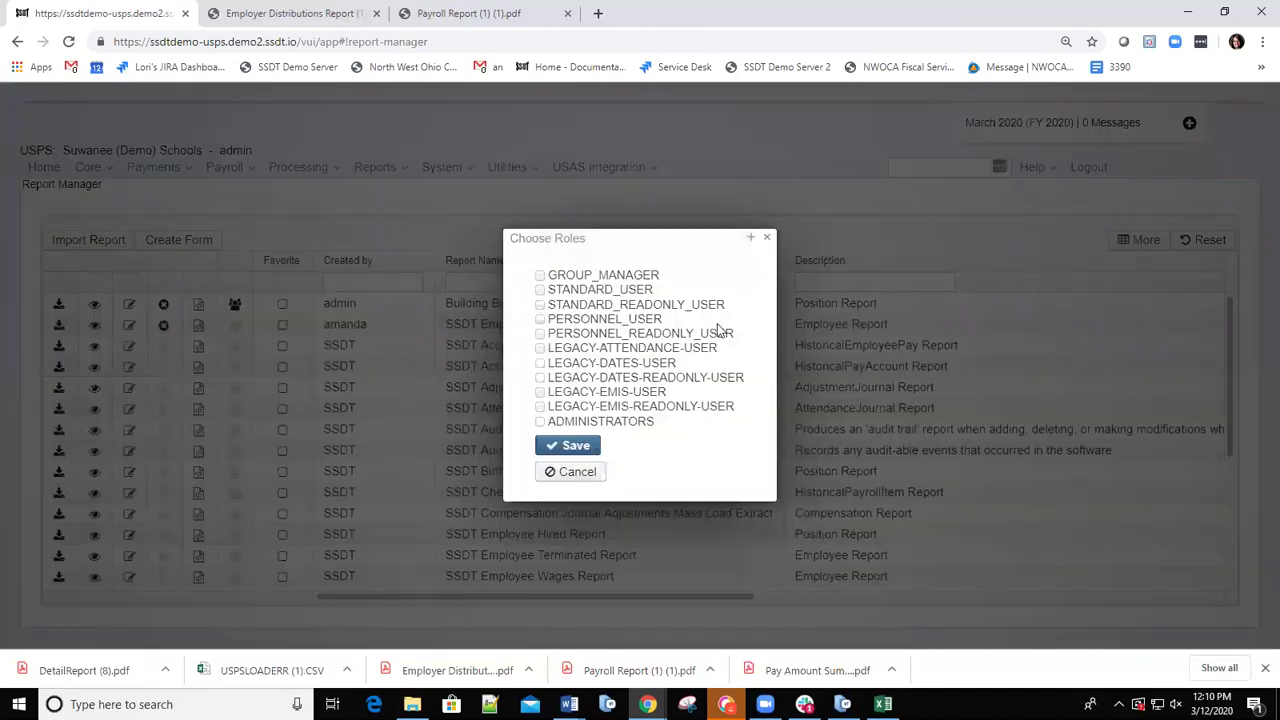
Tick the GROUP_MANAGER and STANDARD_USER roles for Building Birthday Report and save the sharing.
left_click(540, 275)
left_click(540, 289)
left_click(563, 452)
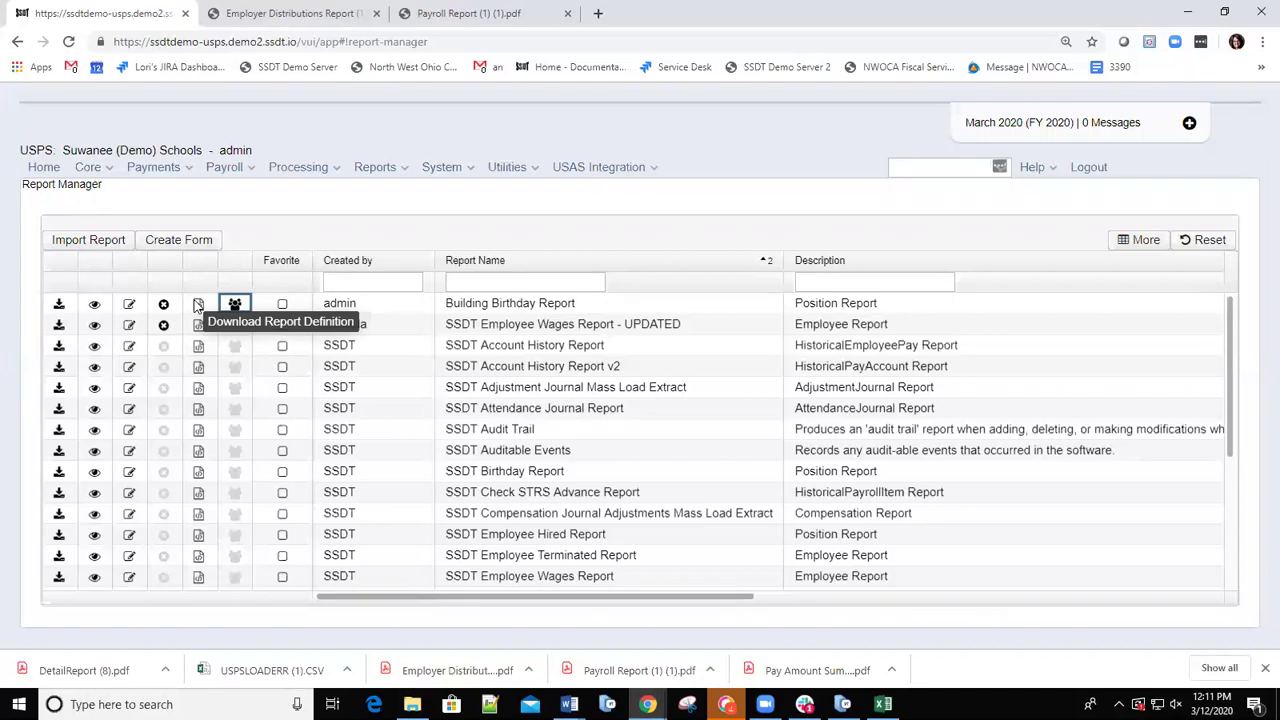
left_click(198, 306)
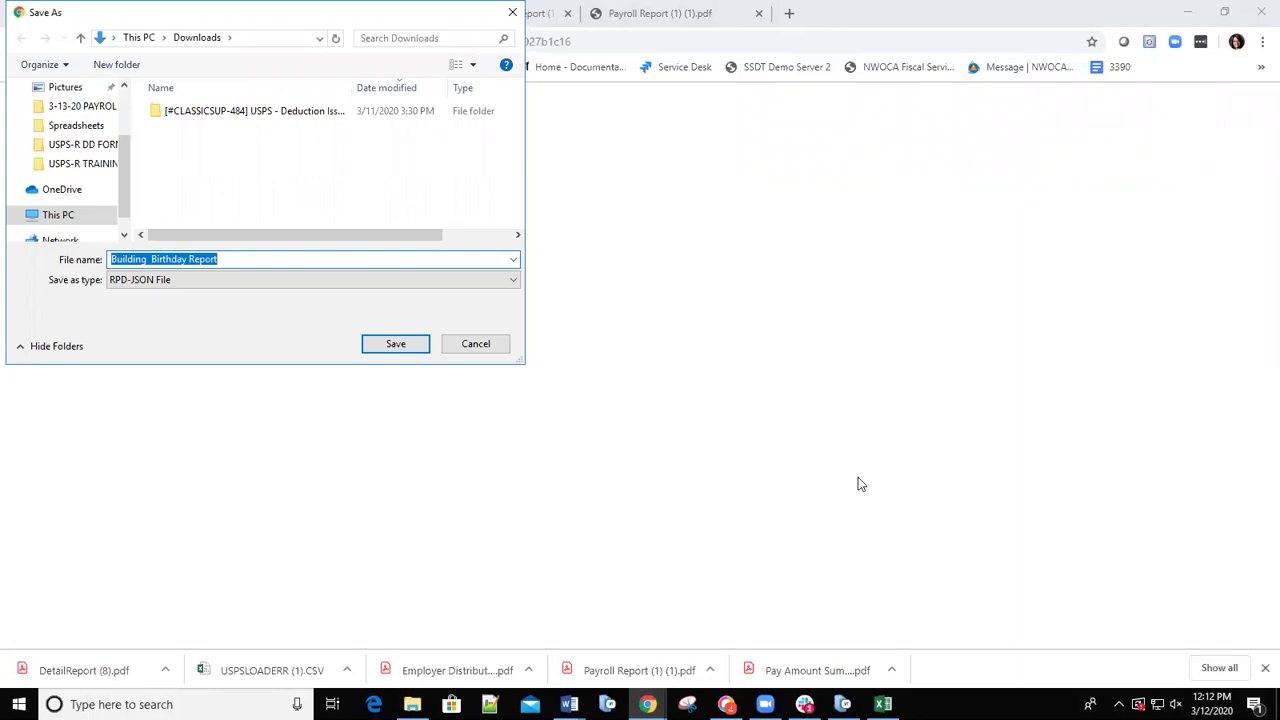
left_click(874, 137)
key("Escape")
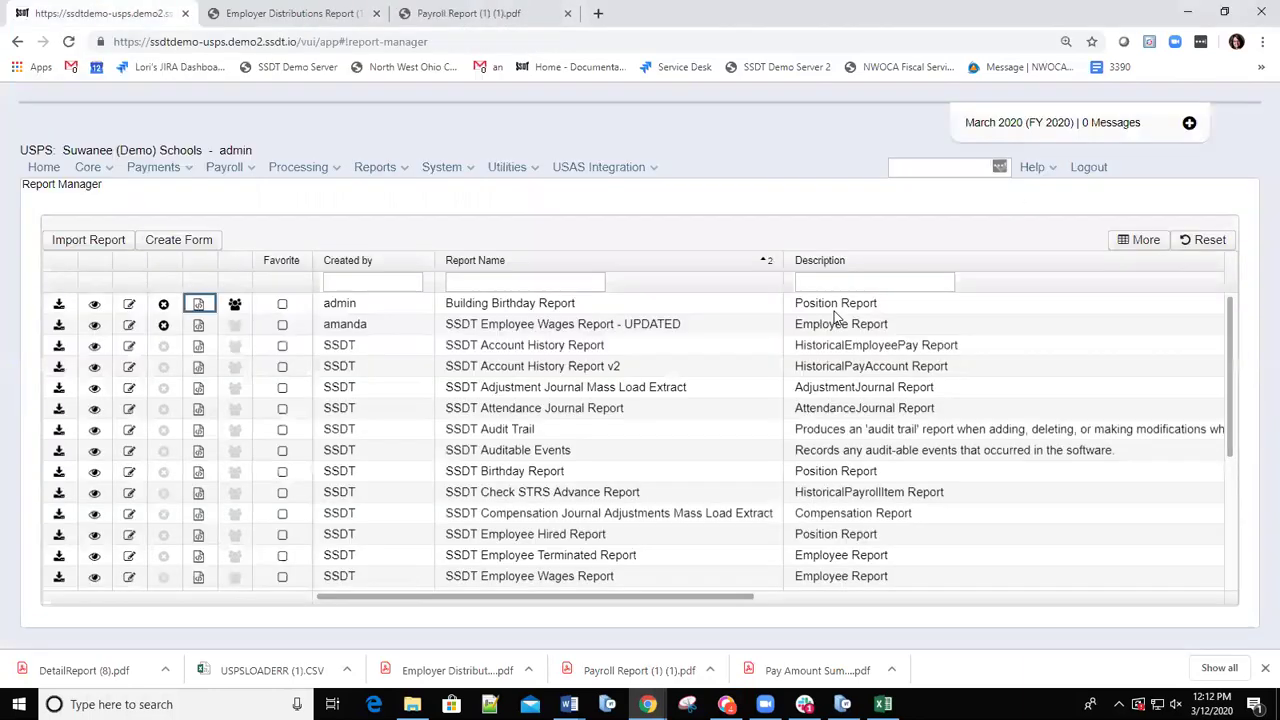
left_click(829, 309)
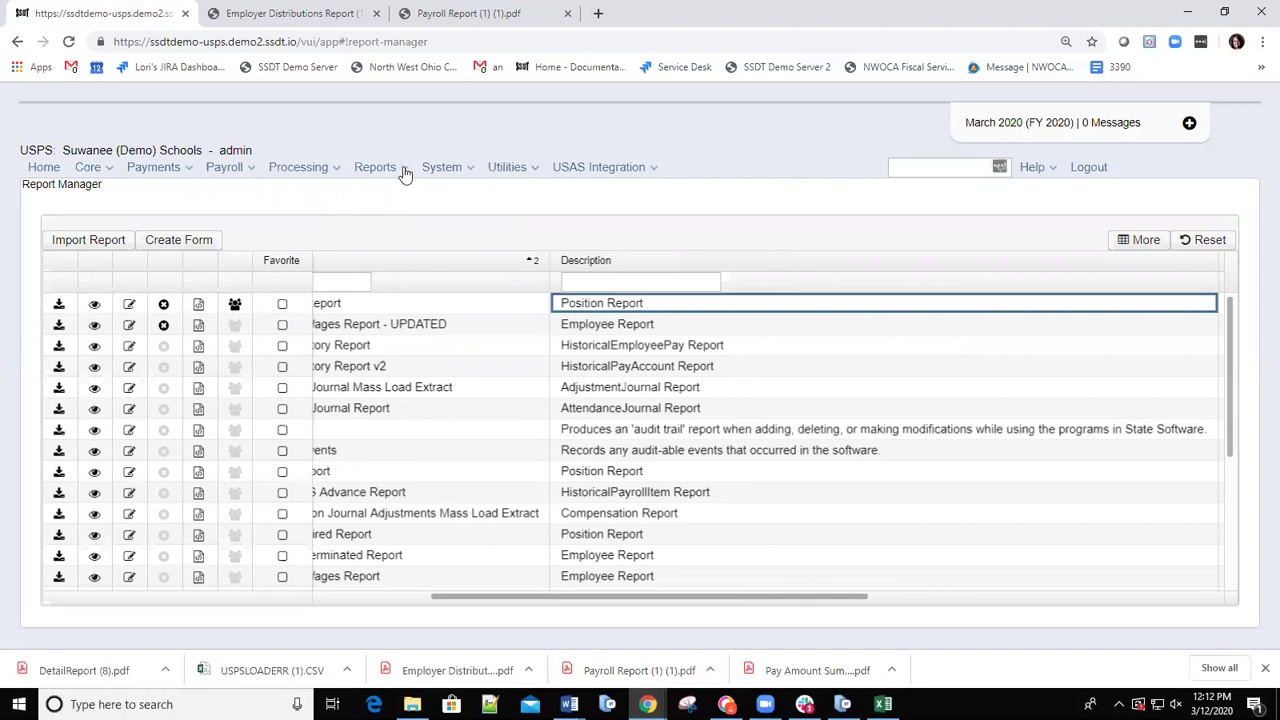
left_click(89, 244)
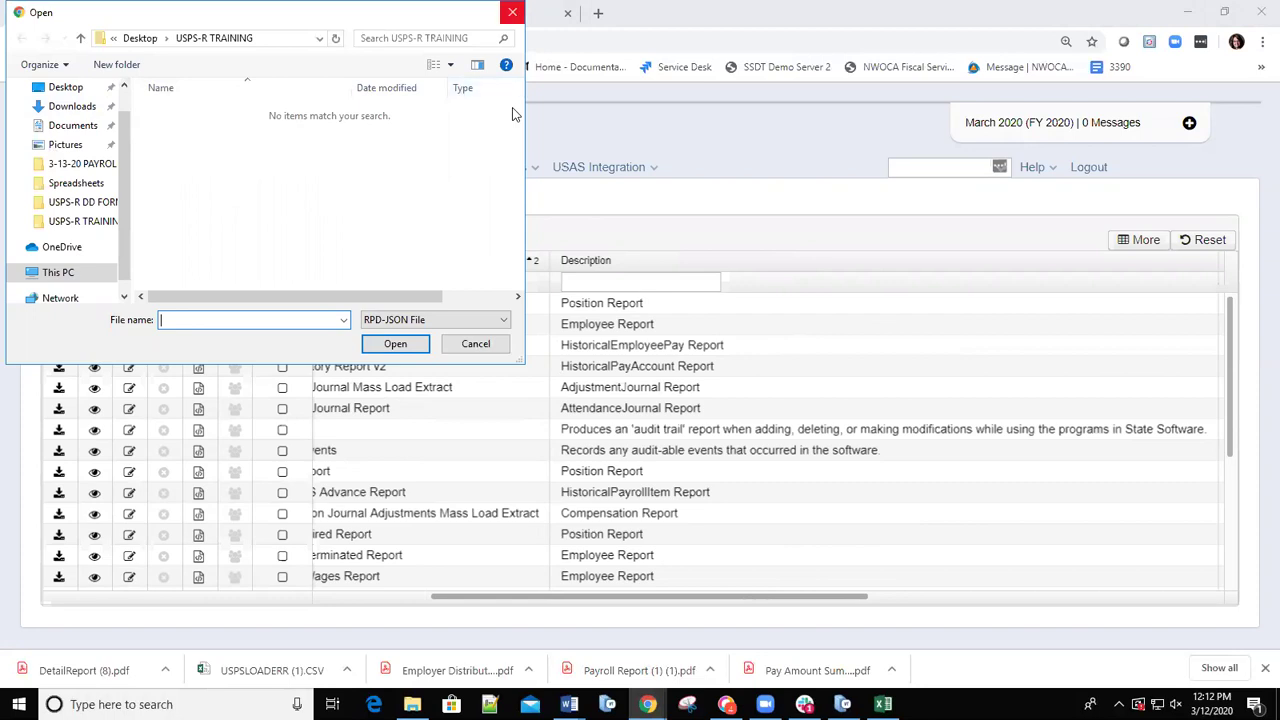
key("Escape")
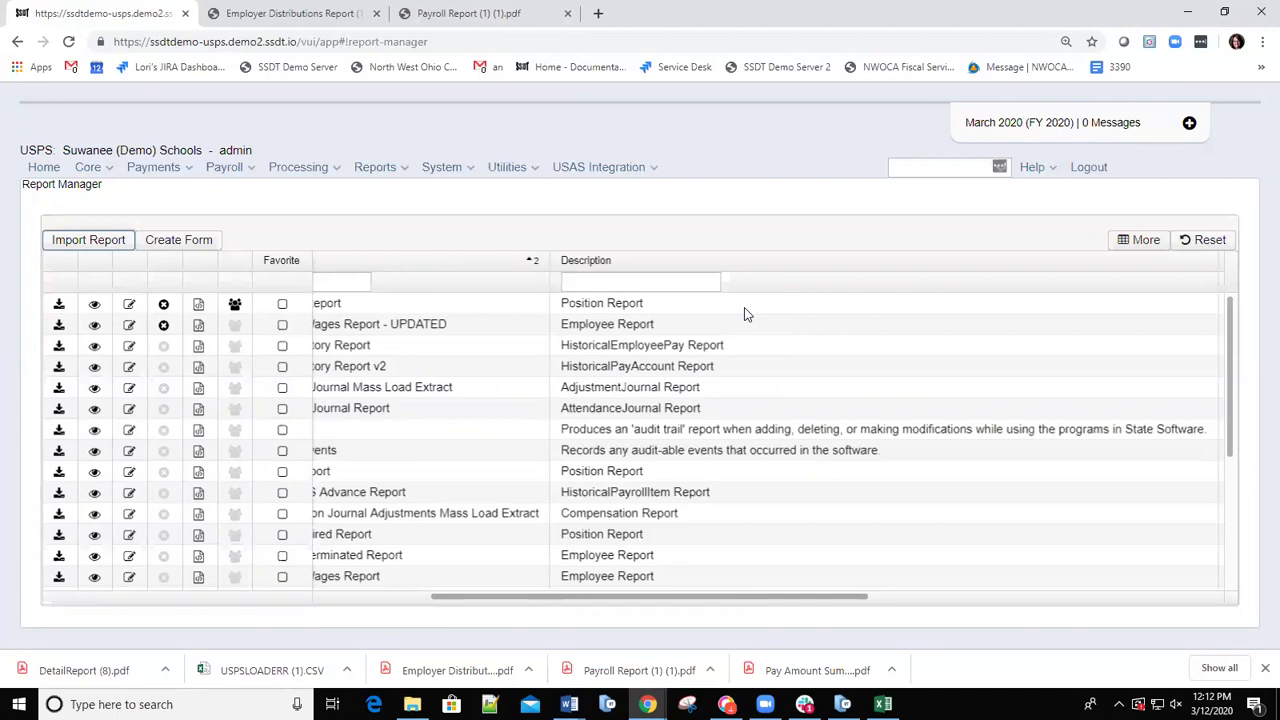
Replace 'Building' in the first report's name with the user's first name and save.
left_click(128, 305)
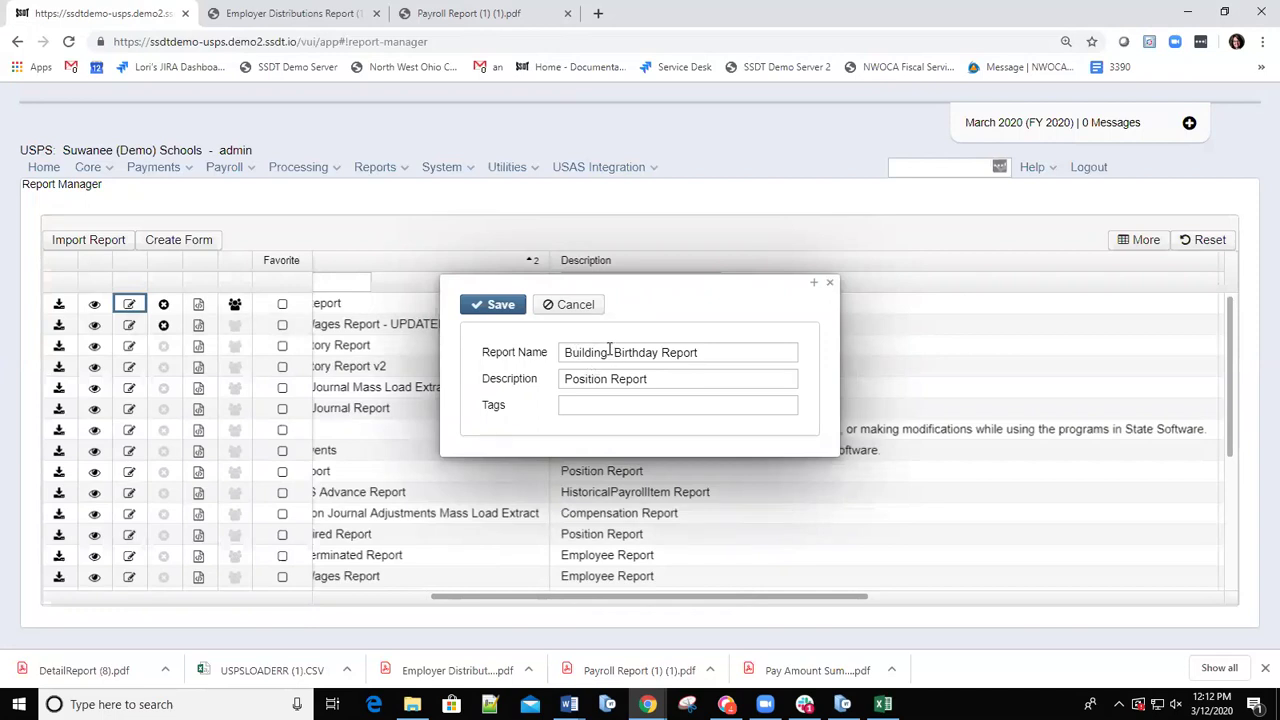
left_click_drag(562, 352, 607, 352)
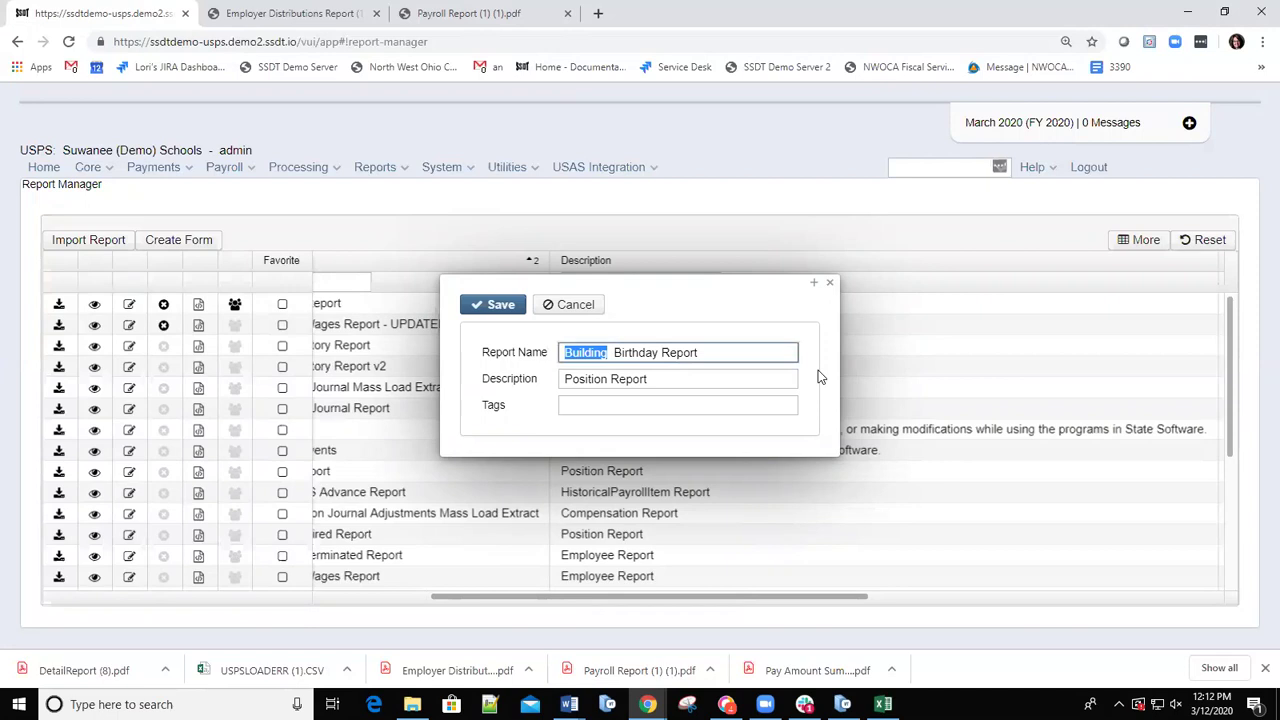
type("Lori")
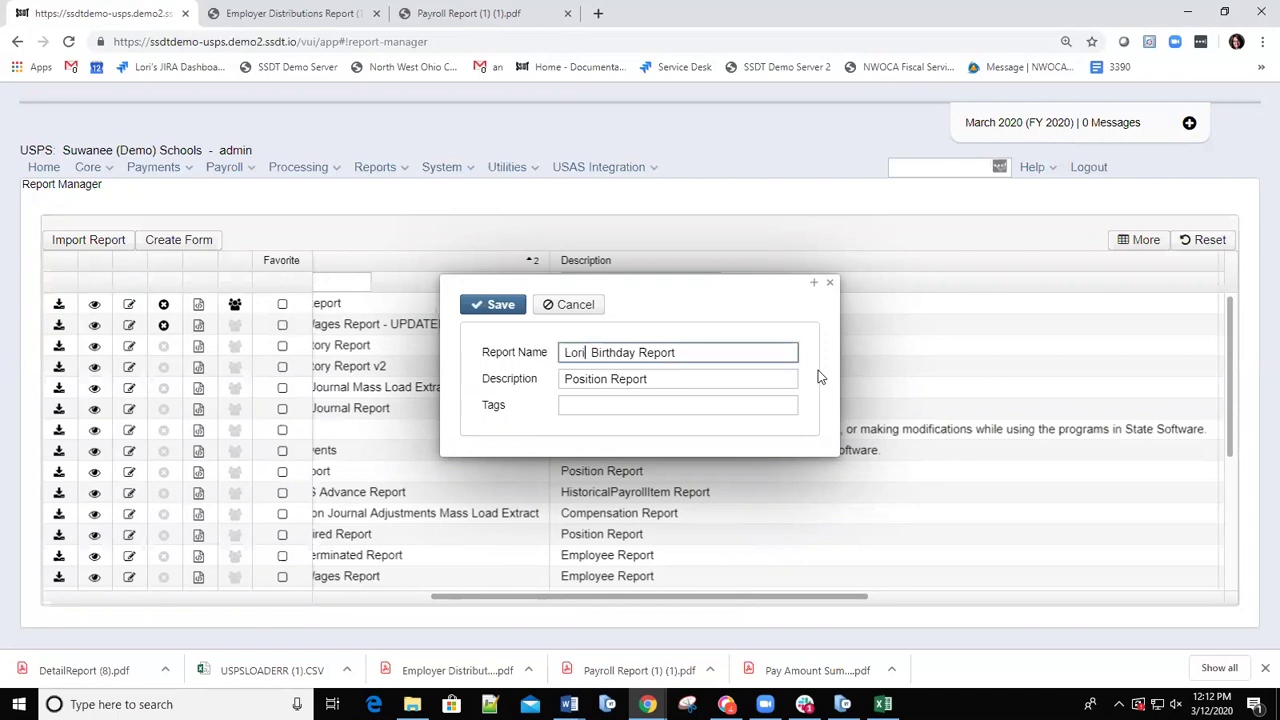
left_click(497, 305)
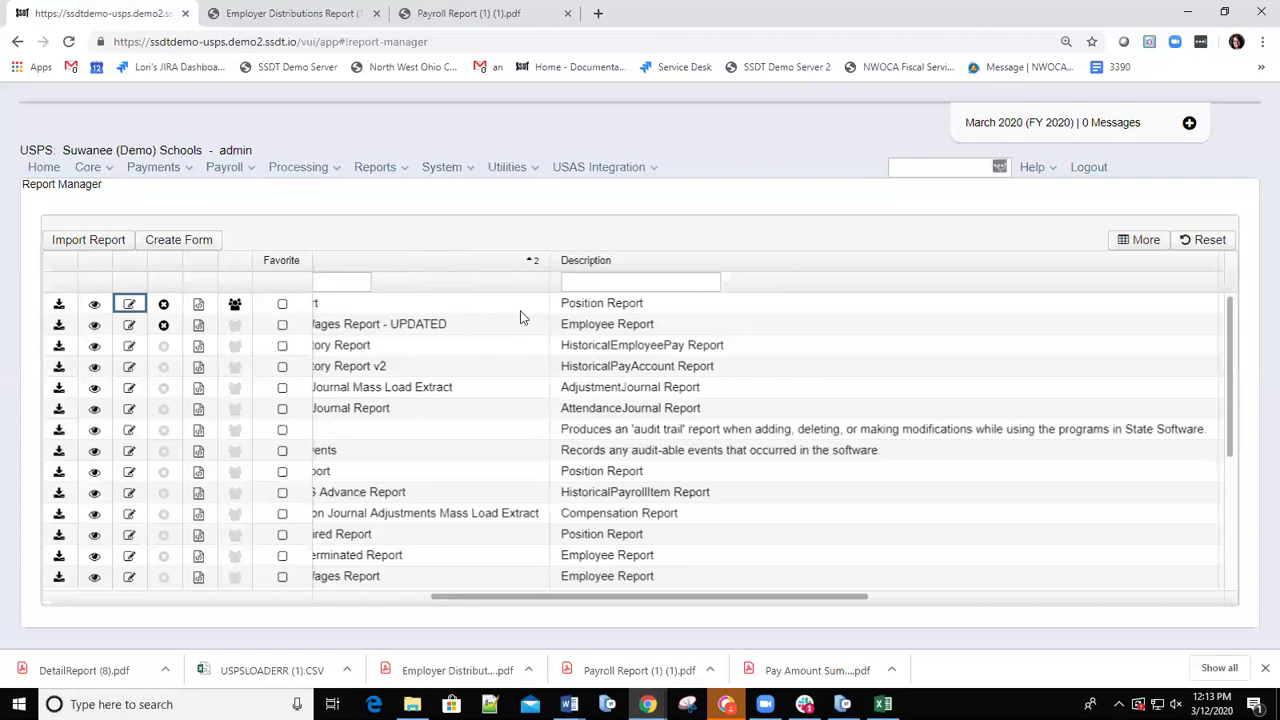
Start a new form report named 'DD Custom 1' with description 'DD' and tags 'DD'.
left_click(180, 250)
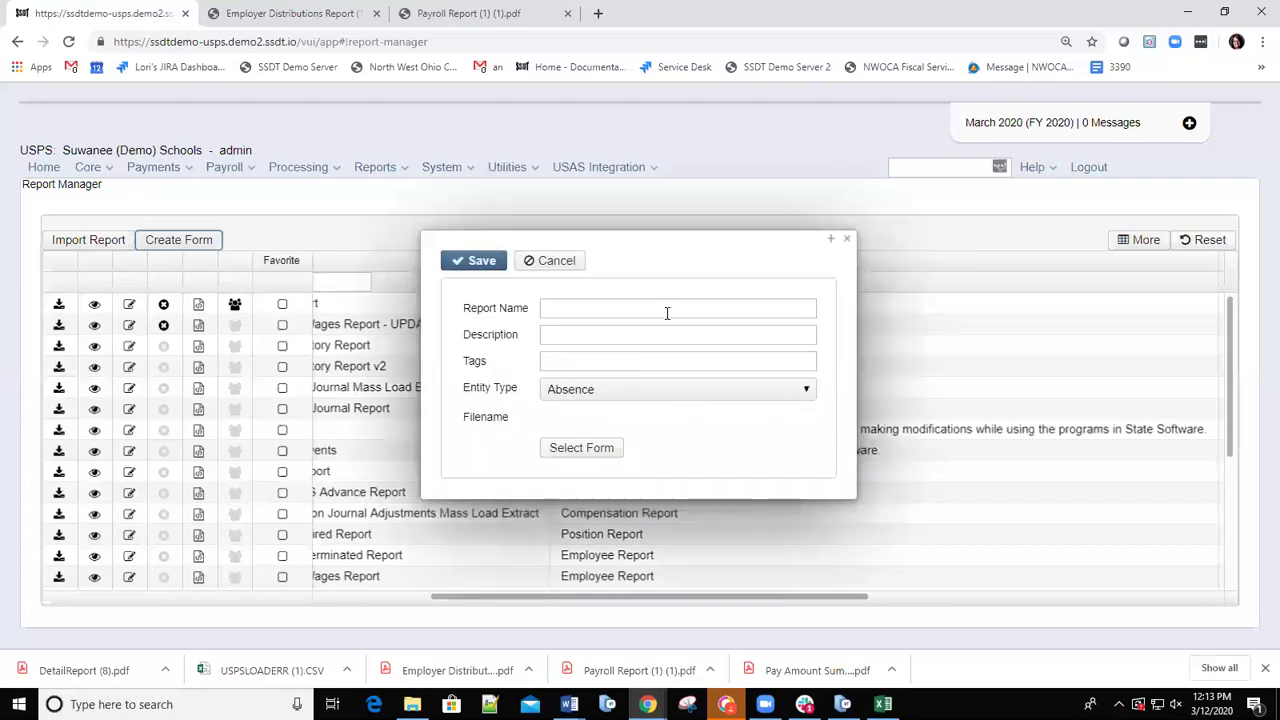
left_click(590, 307)
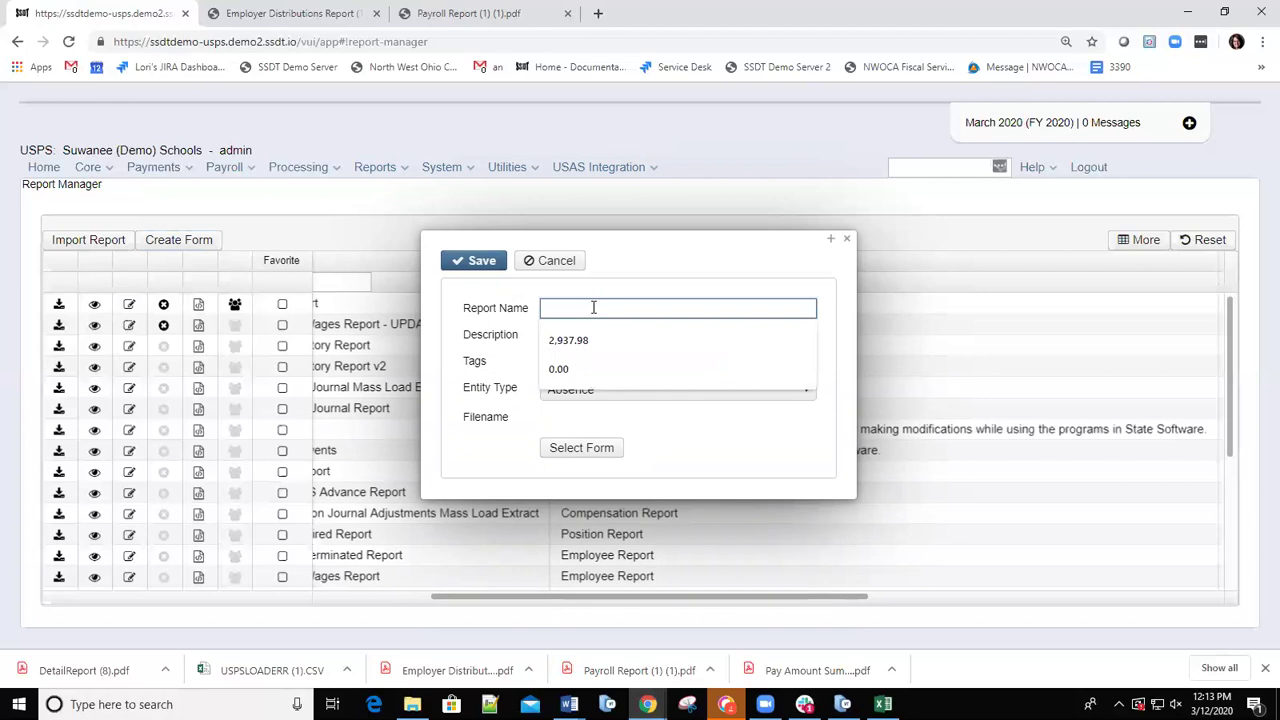
type("DD C")
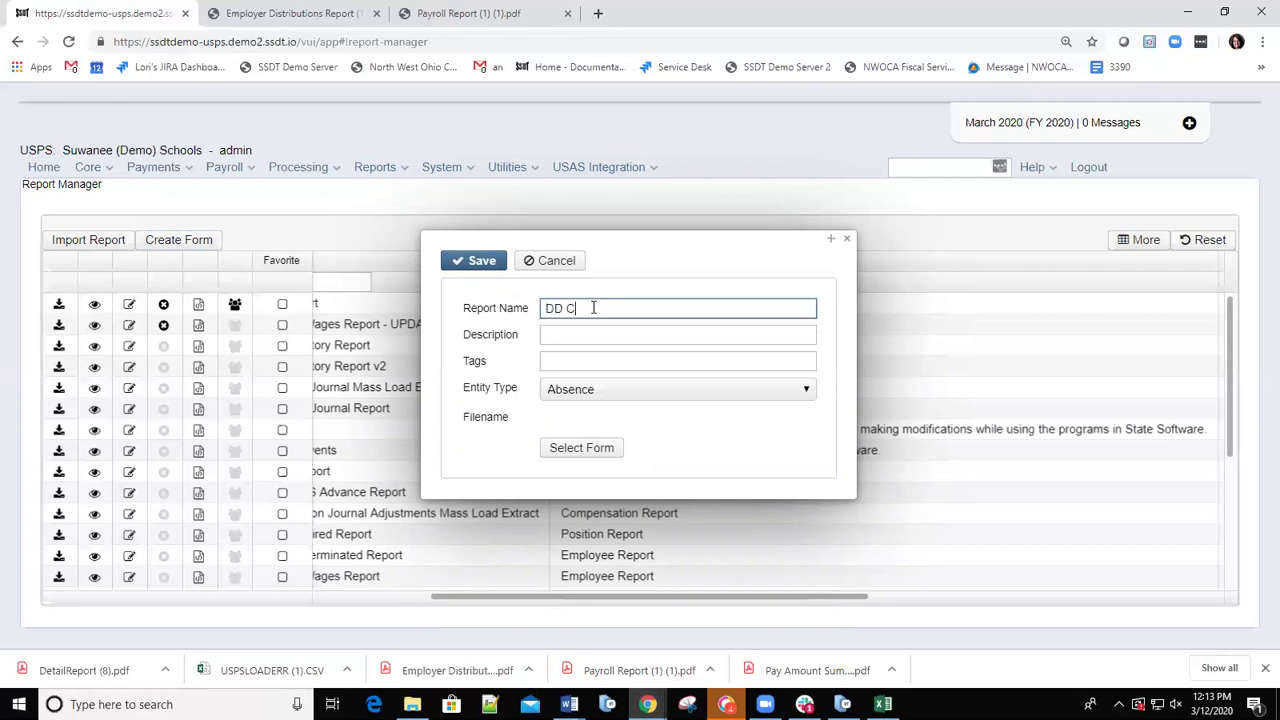
type("ustom 1")
left_click(649, 337)
type("DD")
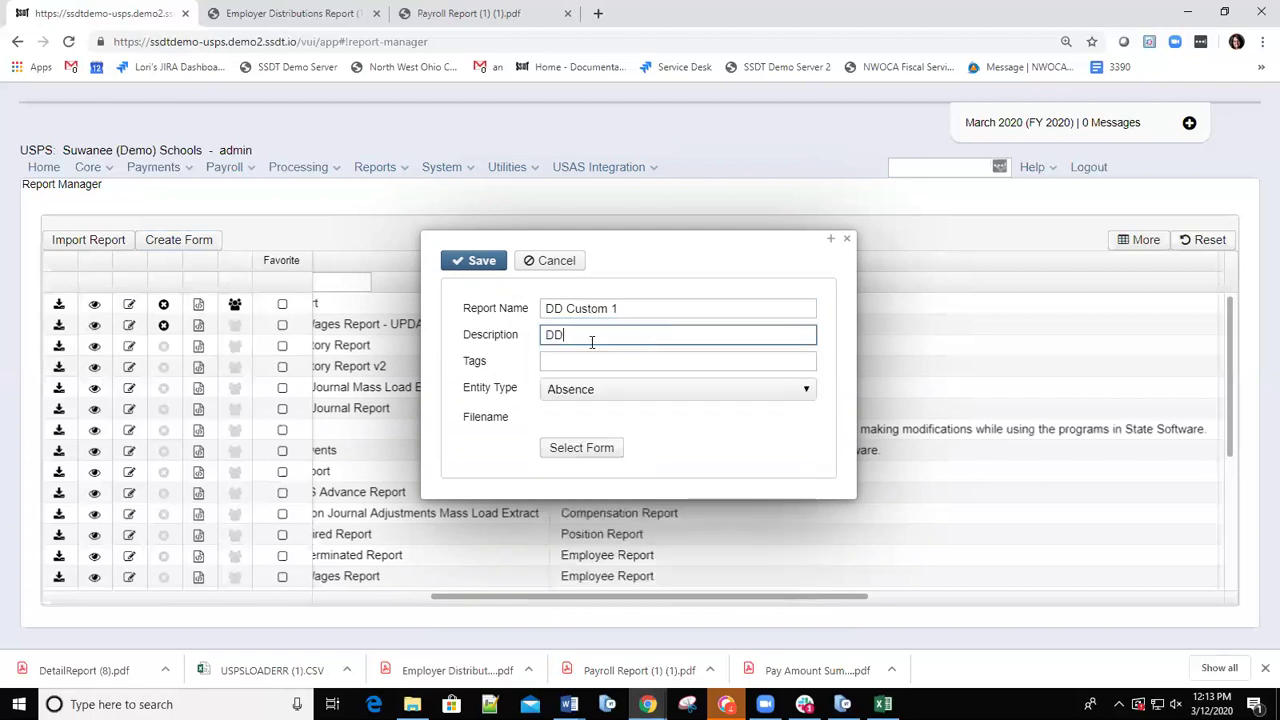
left_click(592, 362)
type("DD")
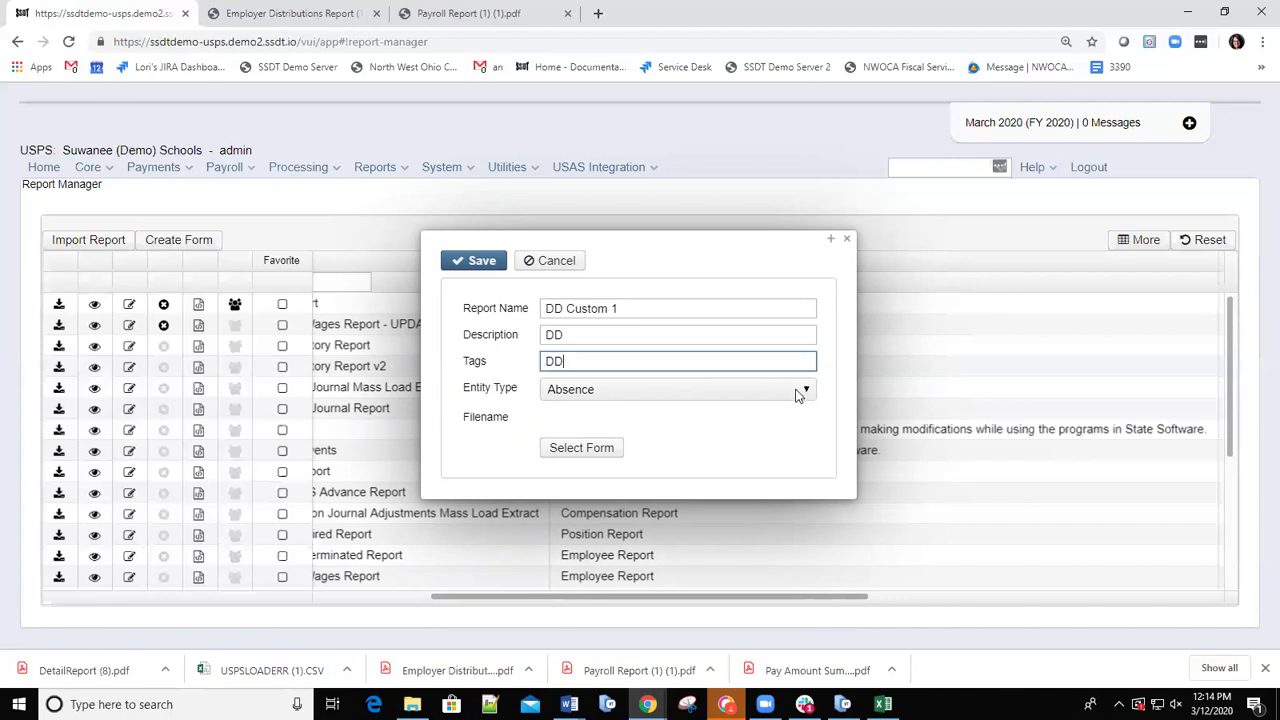
Set the report's entity type to PaymentDetailPayrollDirectDeposit.
left_click(797, 395)
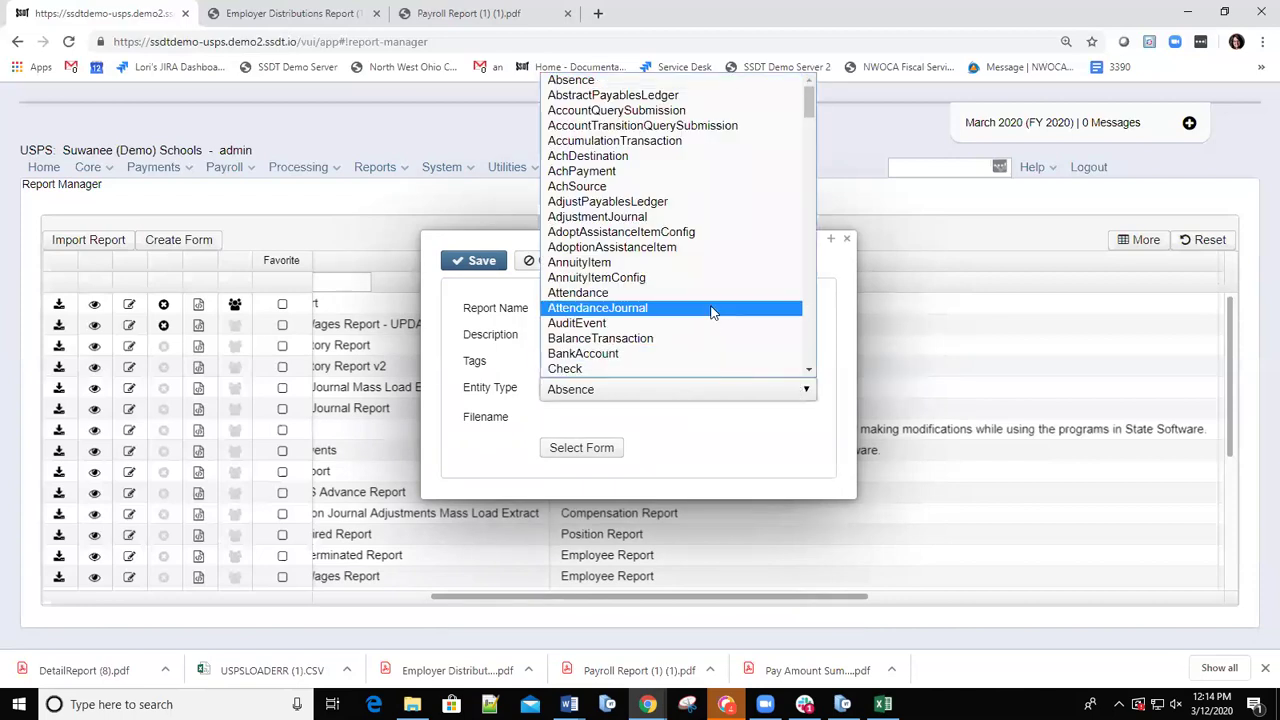
scroll(712, 305, "down", 20)
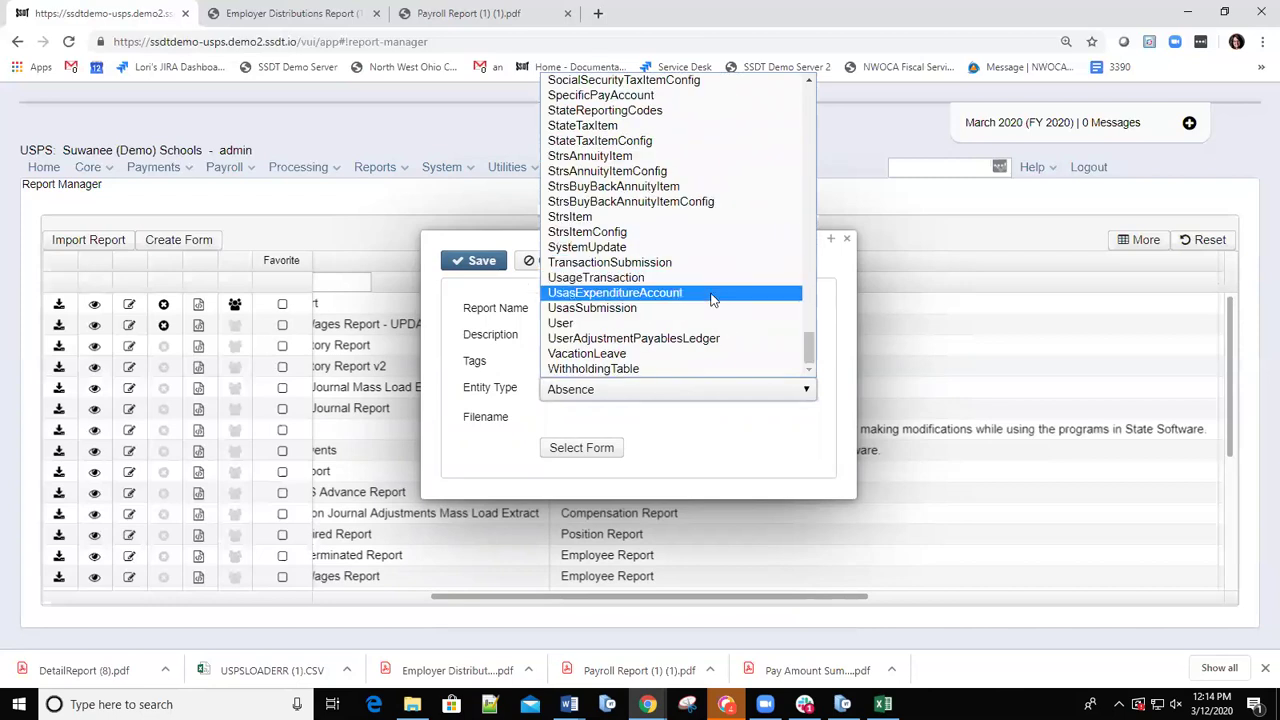
scroll(690, 255, "up", 10)
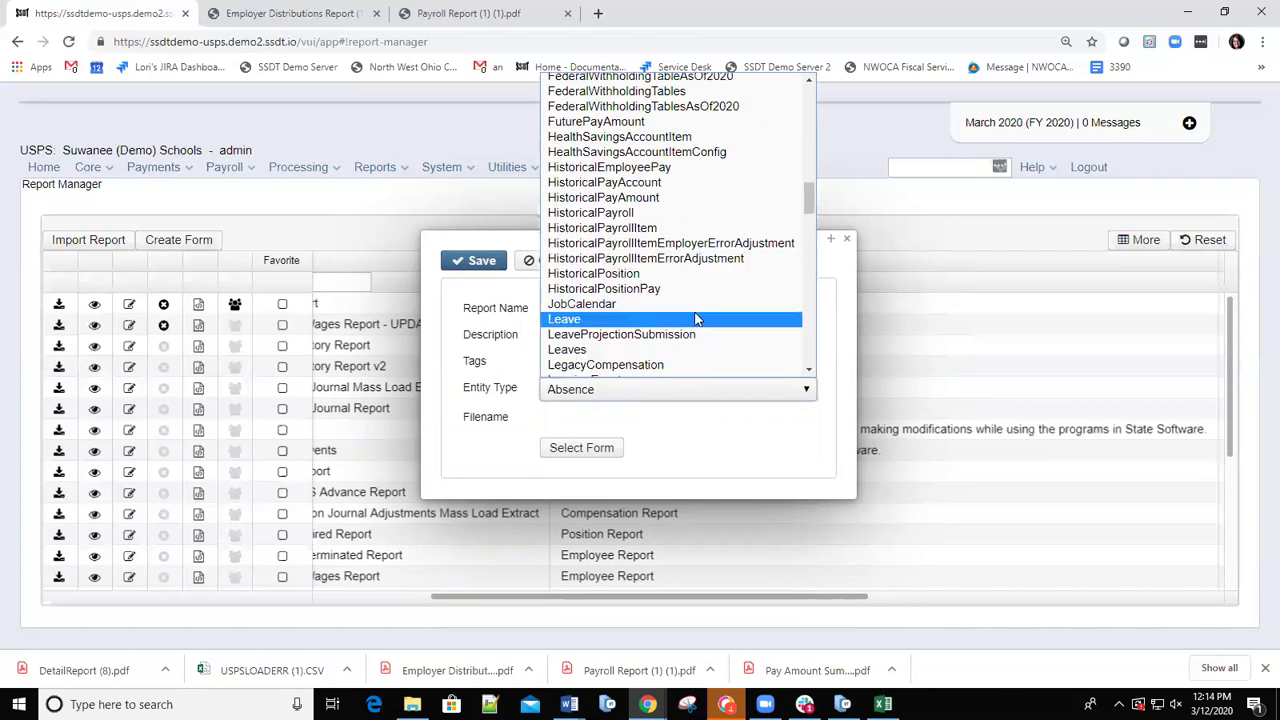
scroll(697, 318, "down", 9)
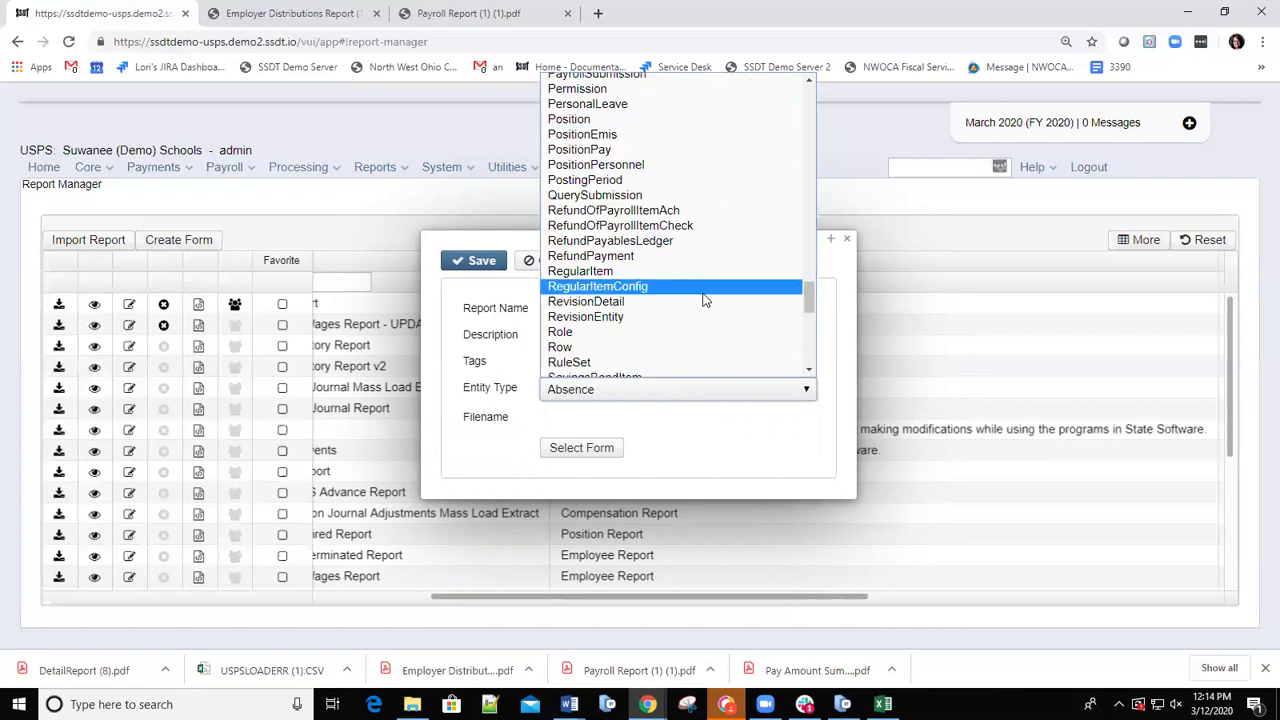
scroll(688, 255, "up", 5)
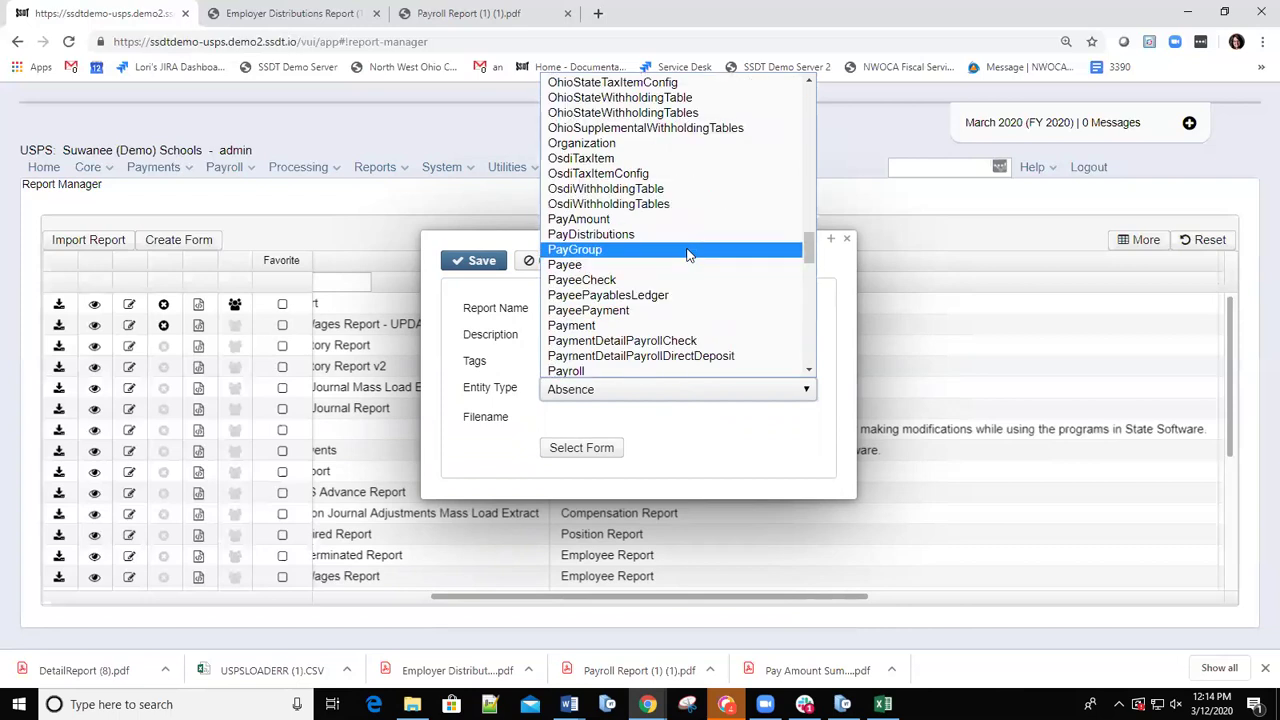
scroll(702, 275, "down", 3)
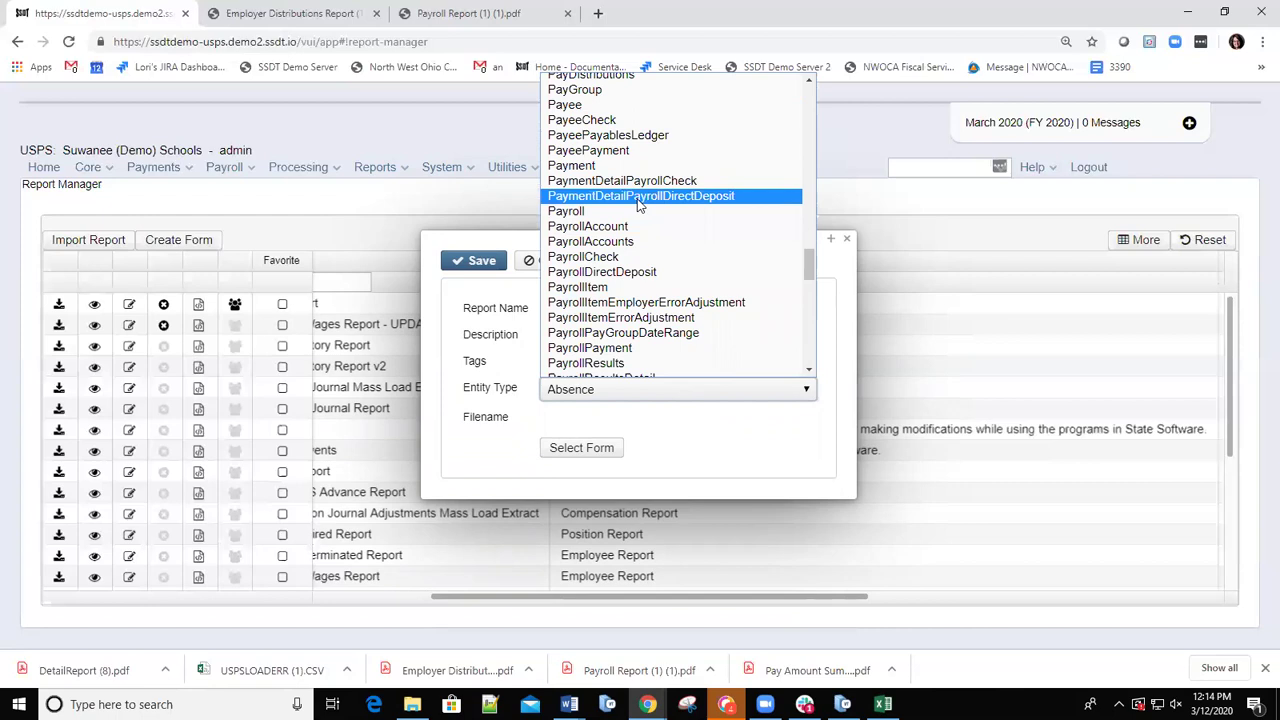
scroll(650, 230, "down", 3)
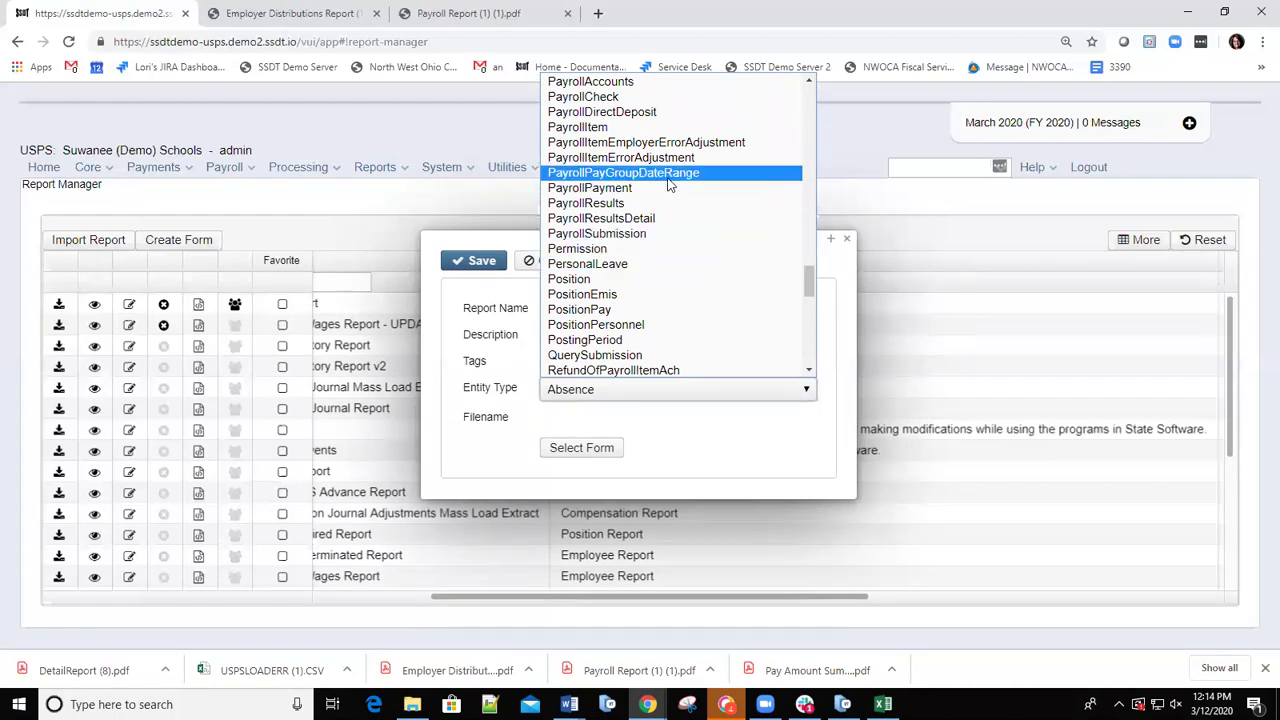
scroll(660, 165, "up", 3)
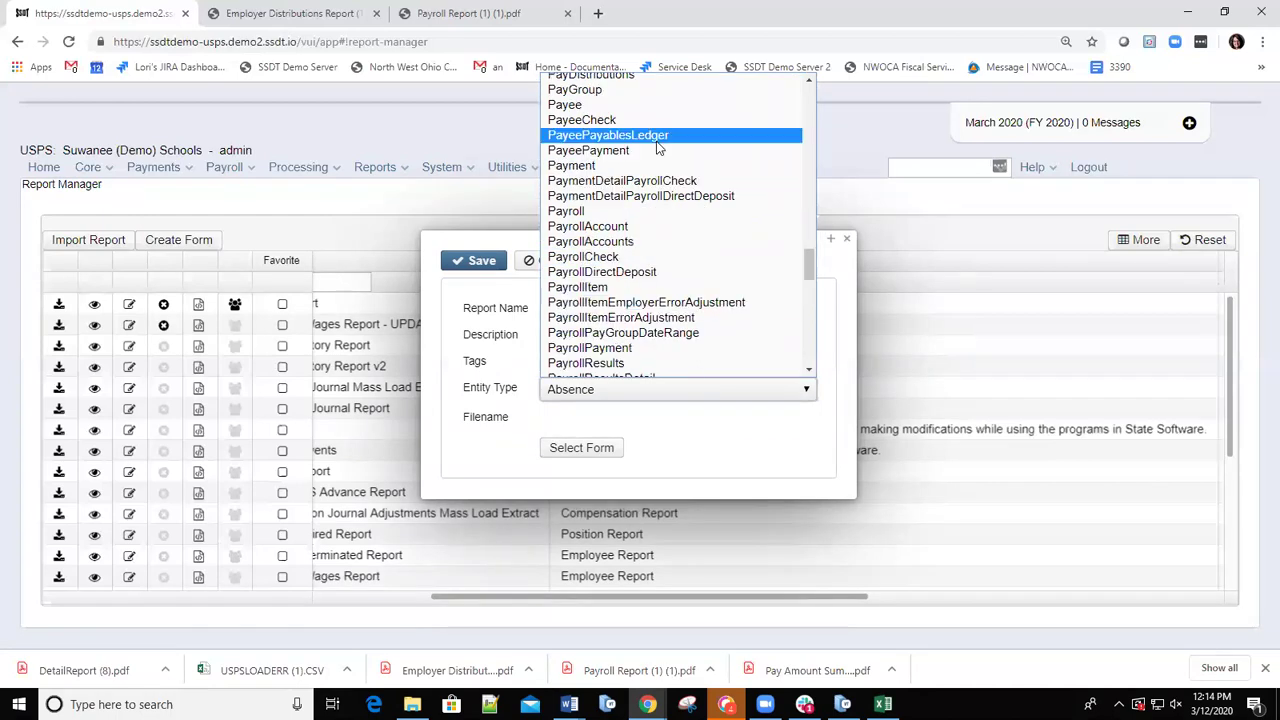
left_click(661, 196)
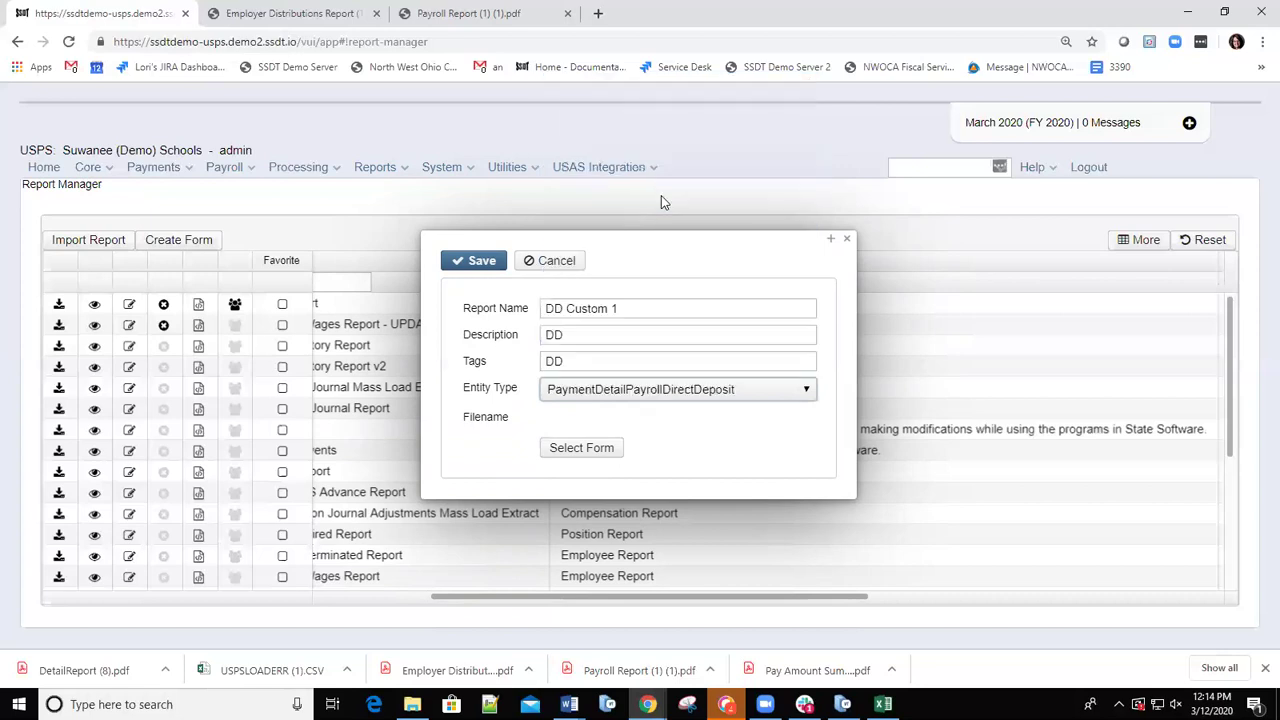
Attach 'Custom DDNotice Logo and Adj.docx' from Desktop > USPS-R Custom Direct Deposit form setup.
left_click(583, 450)
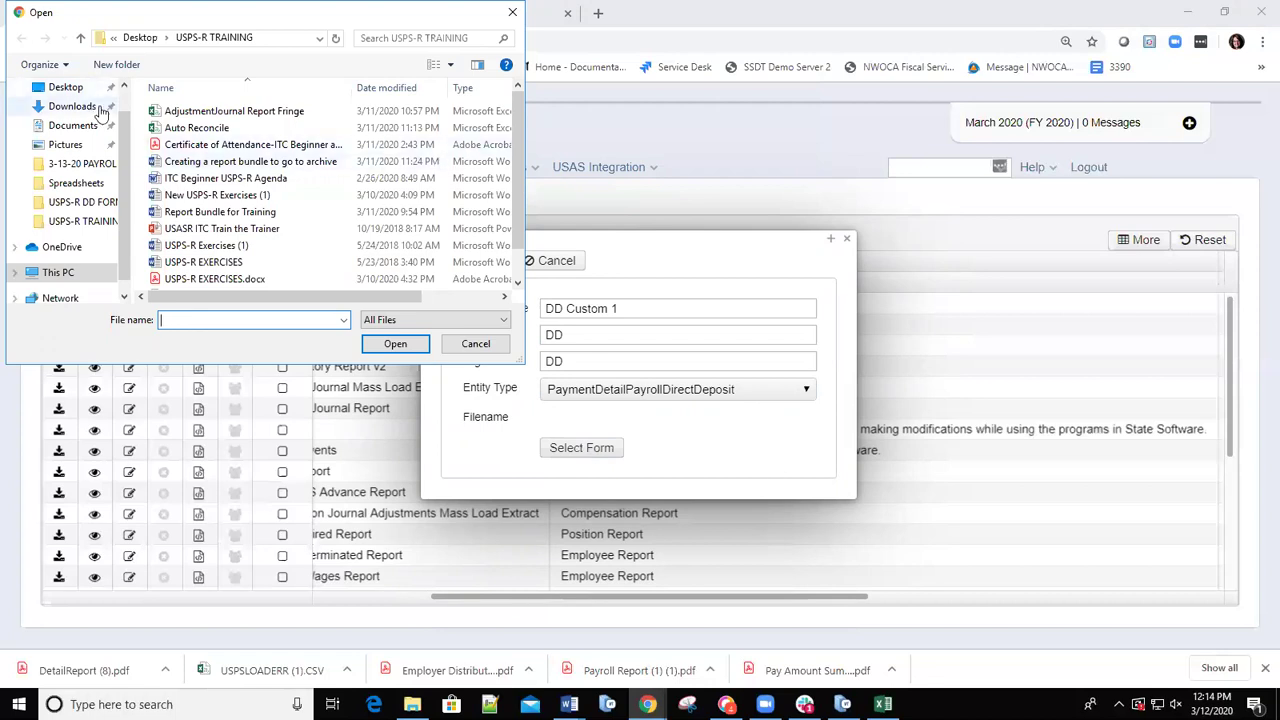
left_click(66, 89)
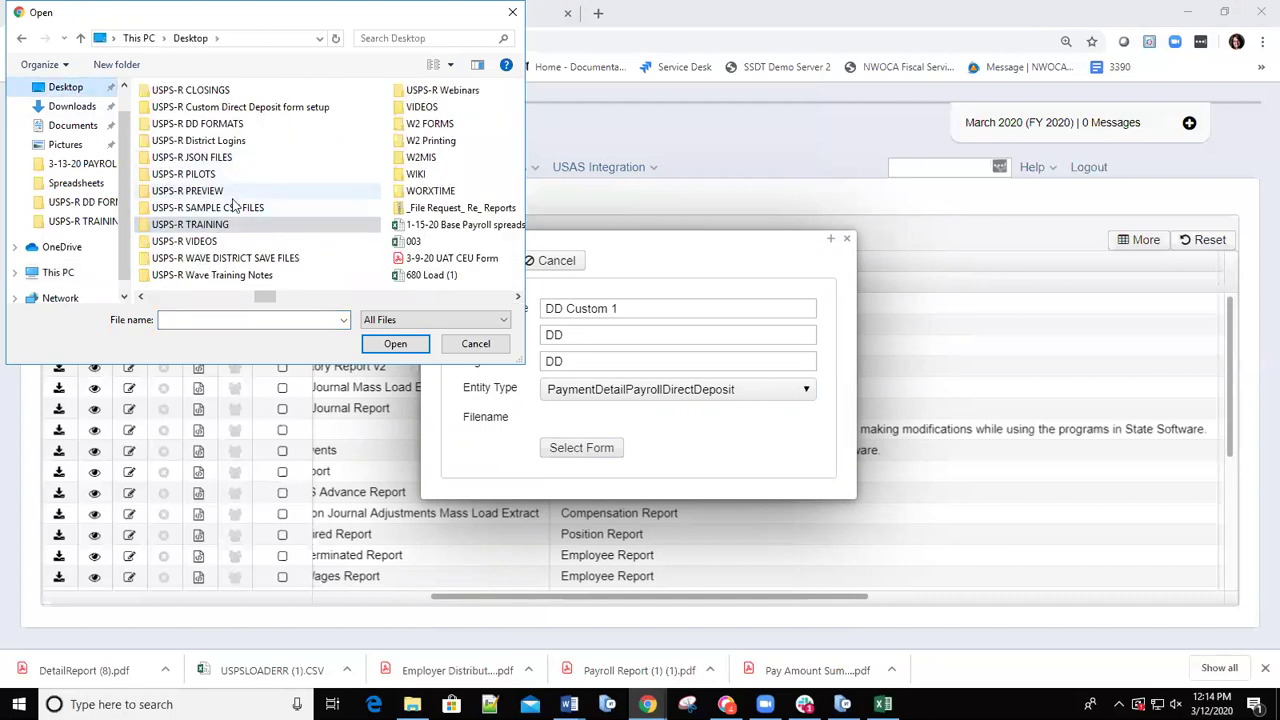
double_click(259, 107)
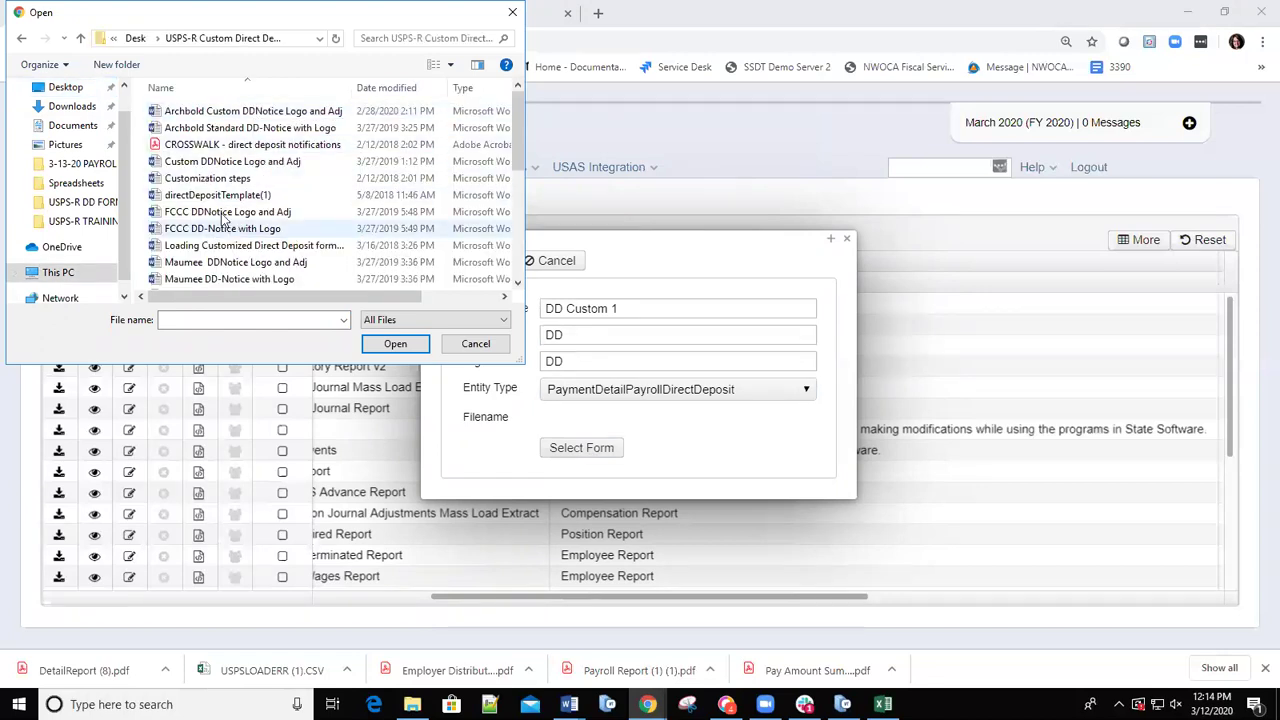
double_click(240, 162)
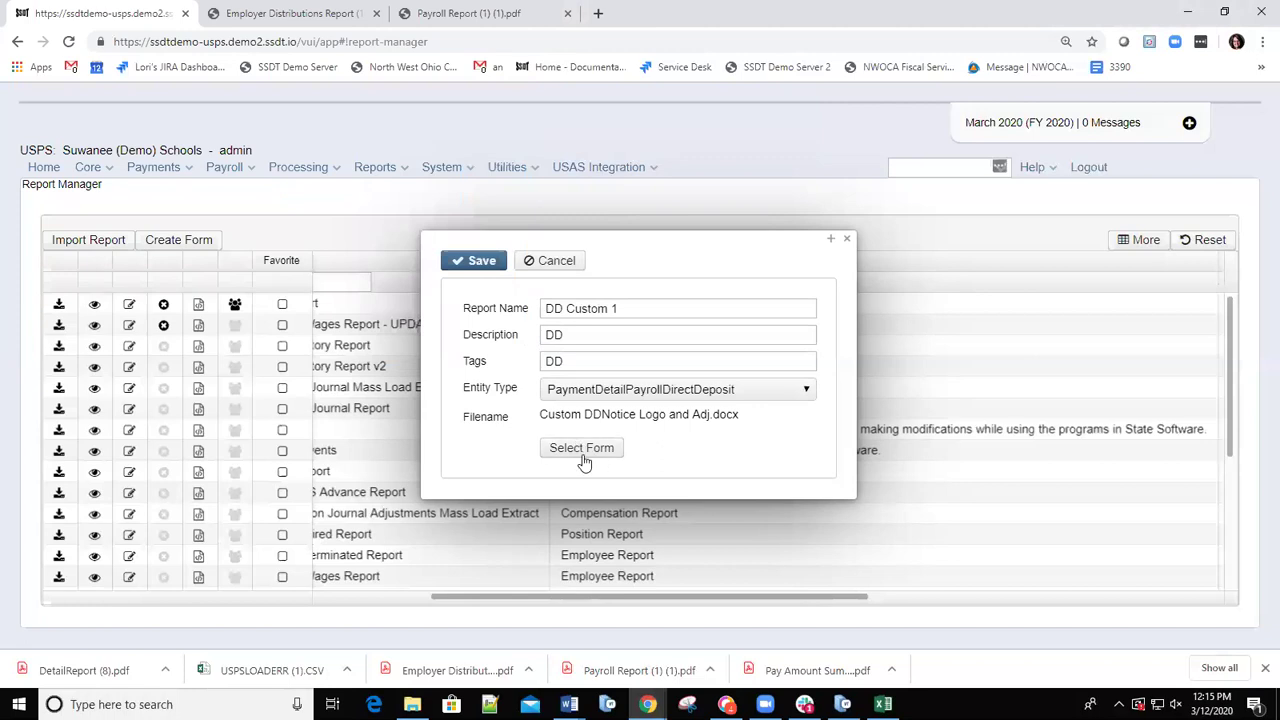
Save DD Custom 1, close its details, and scroll the list back to the Report Name column.
left_click(475, 261)
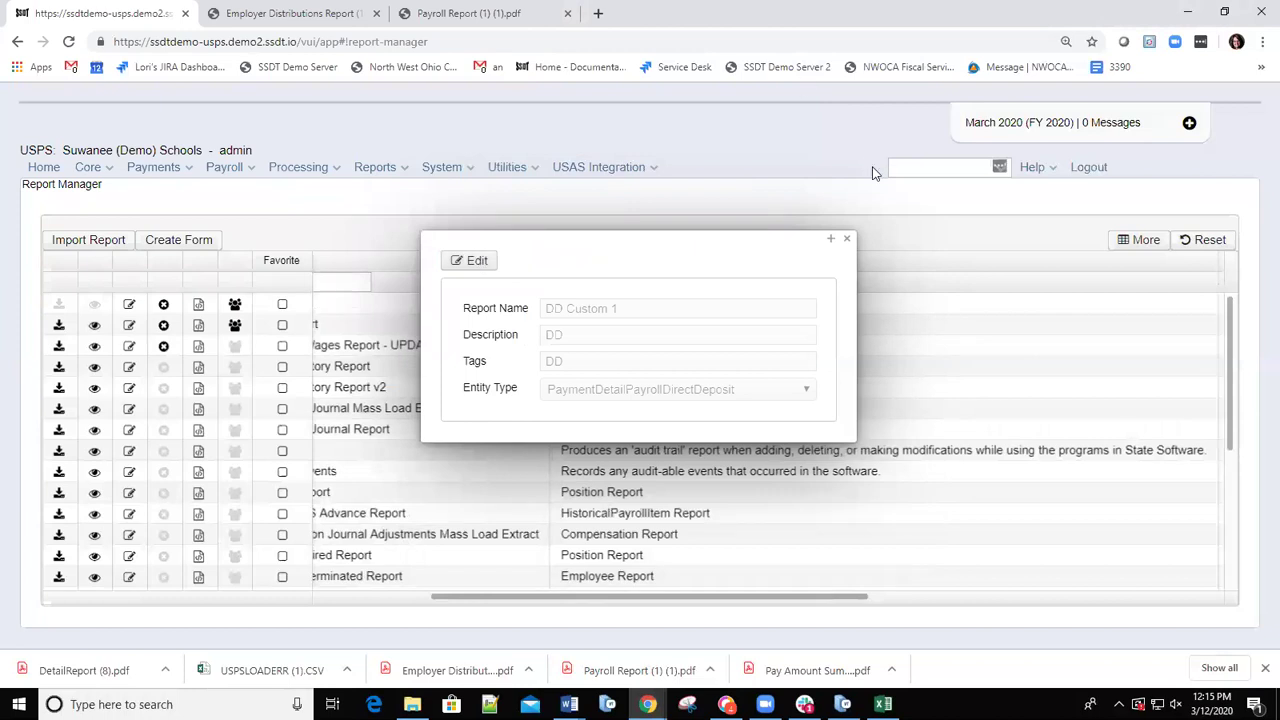
left_click(845, 243)
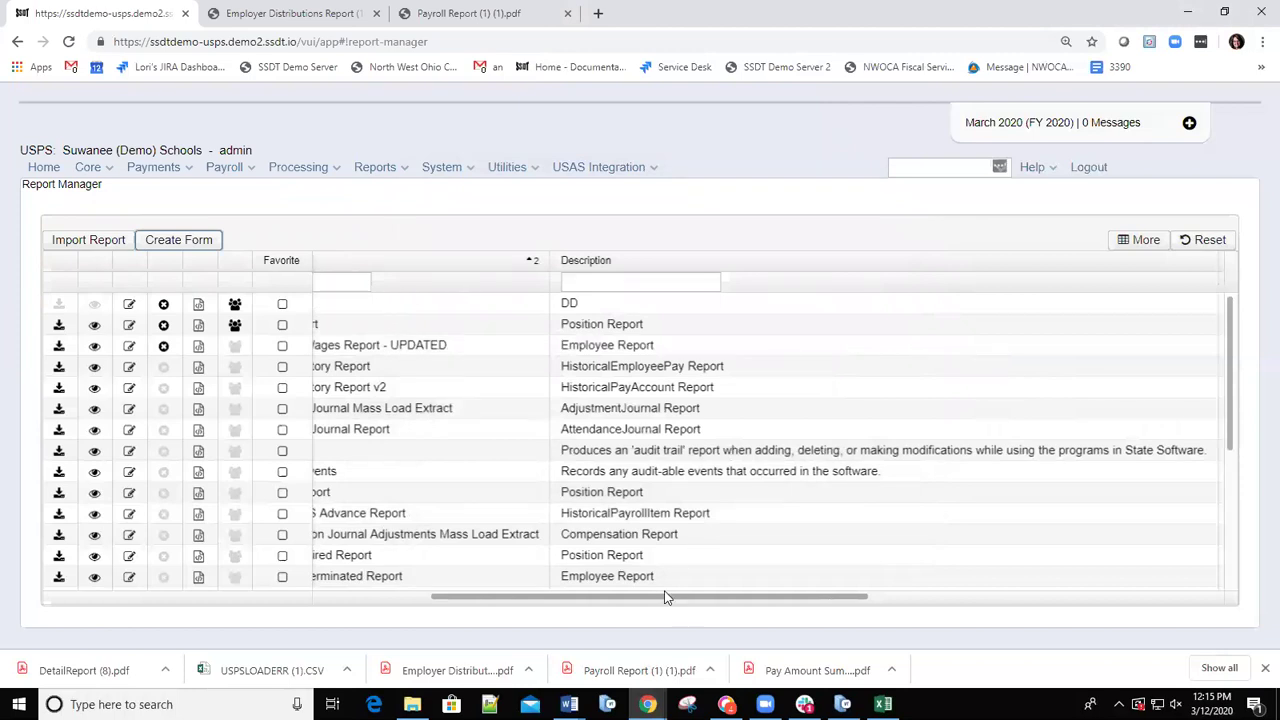
left_click_drag(664, 597, 474, 580)
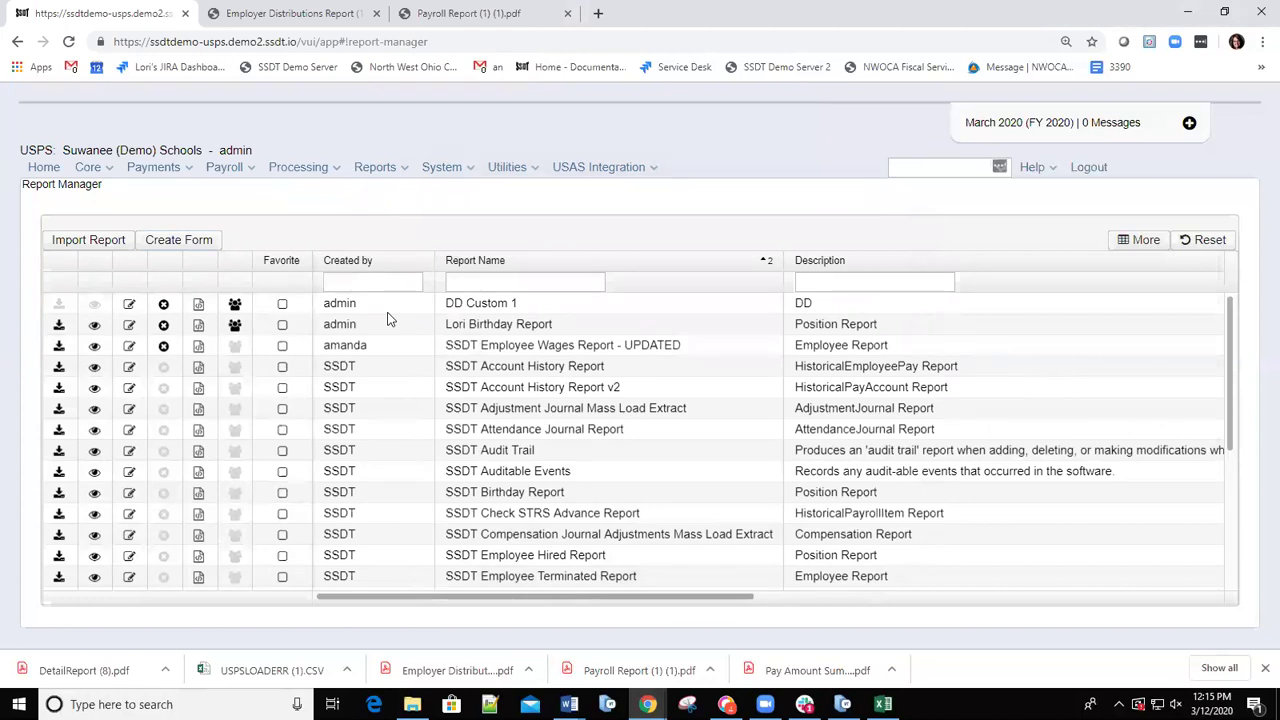
left_click(250, 172)
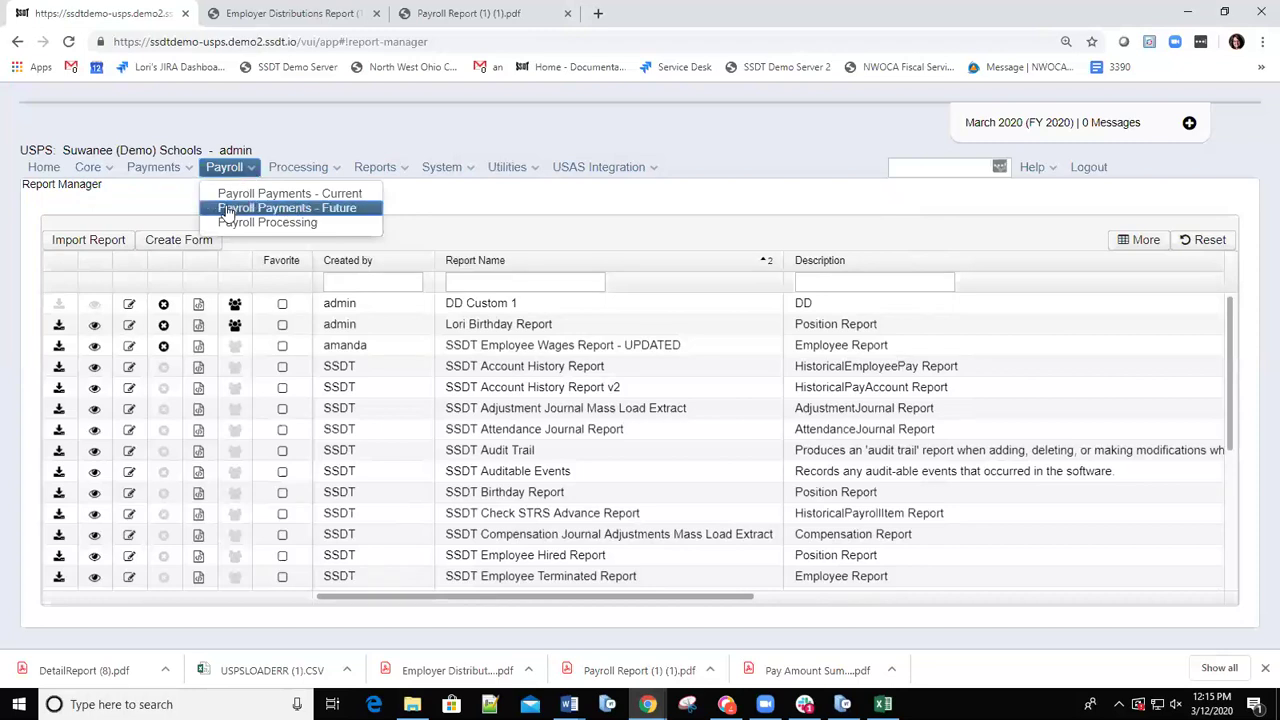
left_click(226, 222)
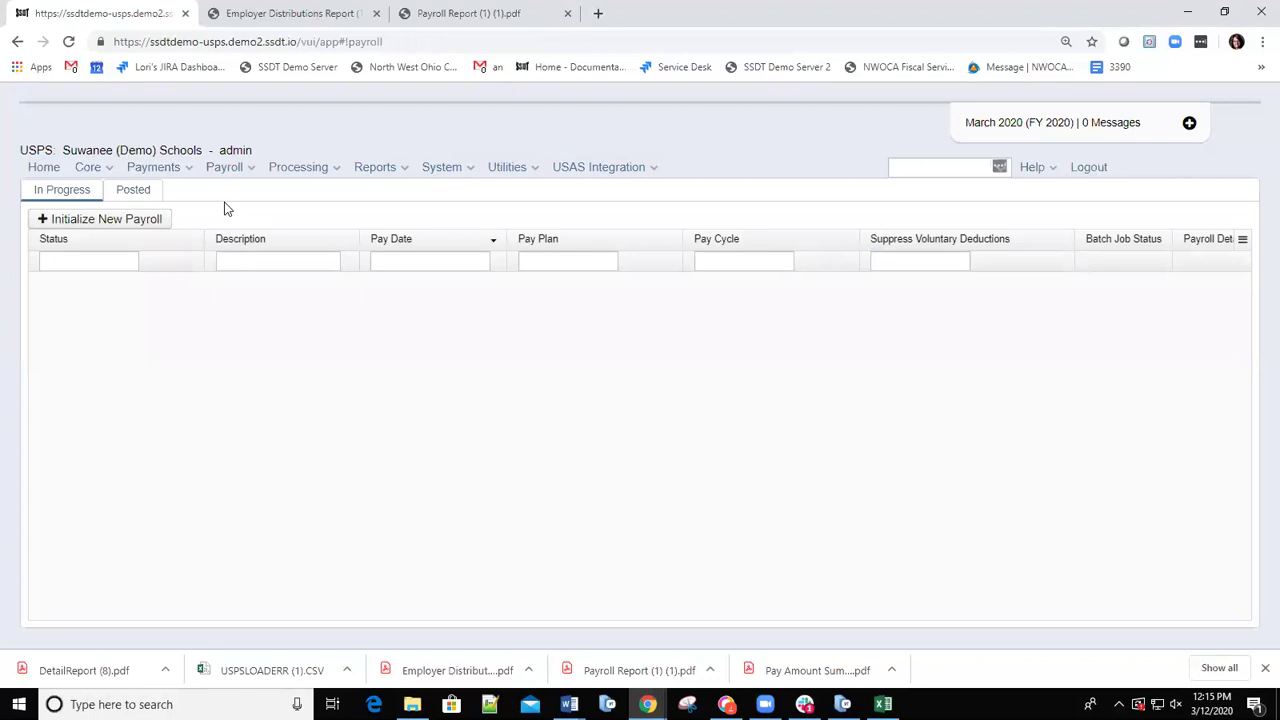
left_click(128, 196)
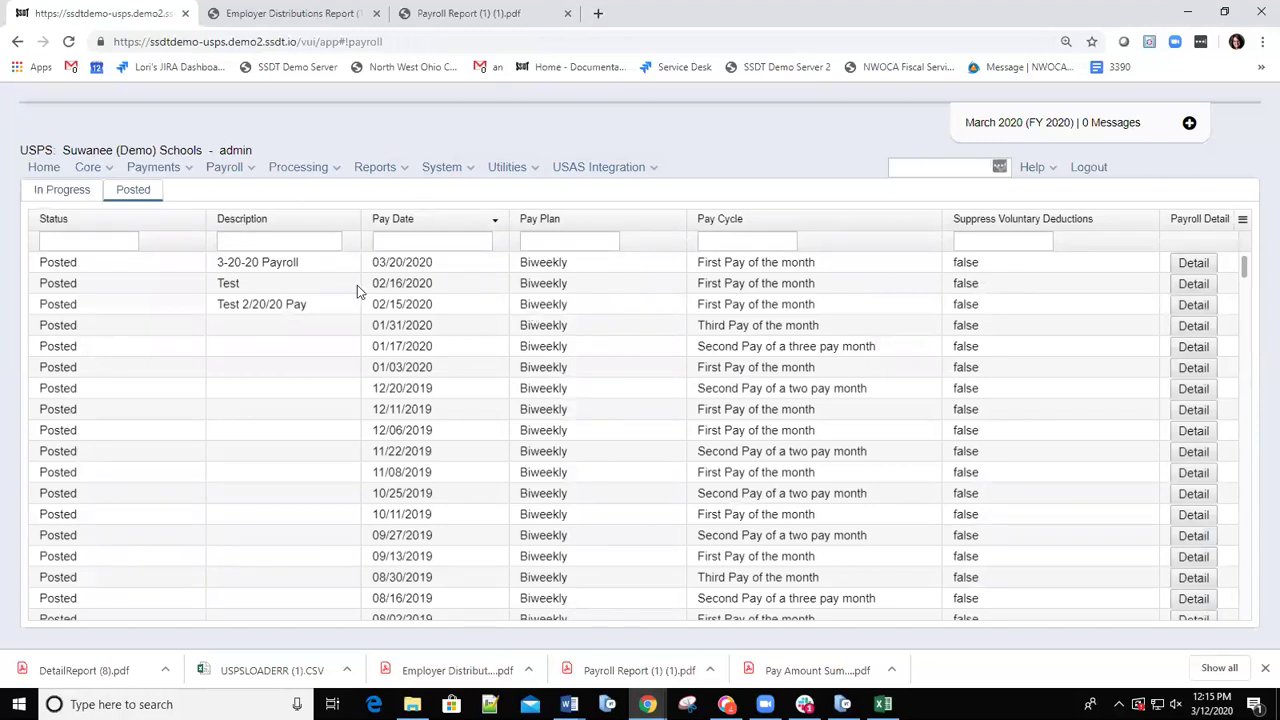
left_click(1191, 264)
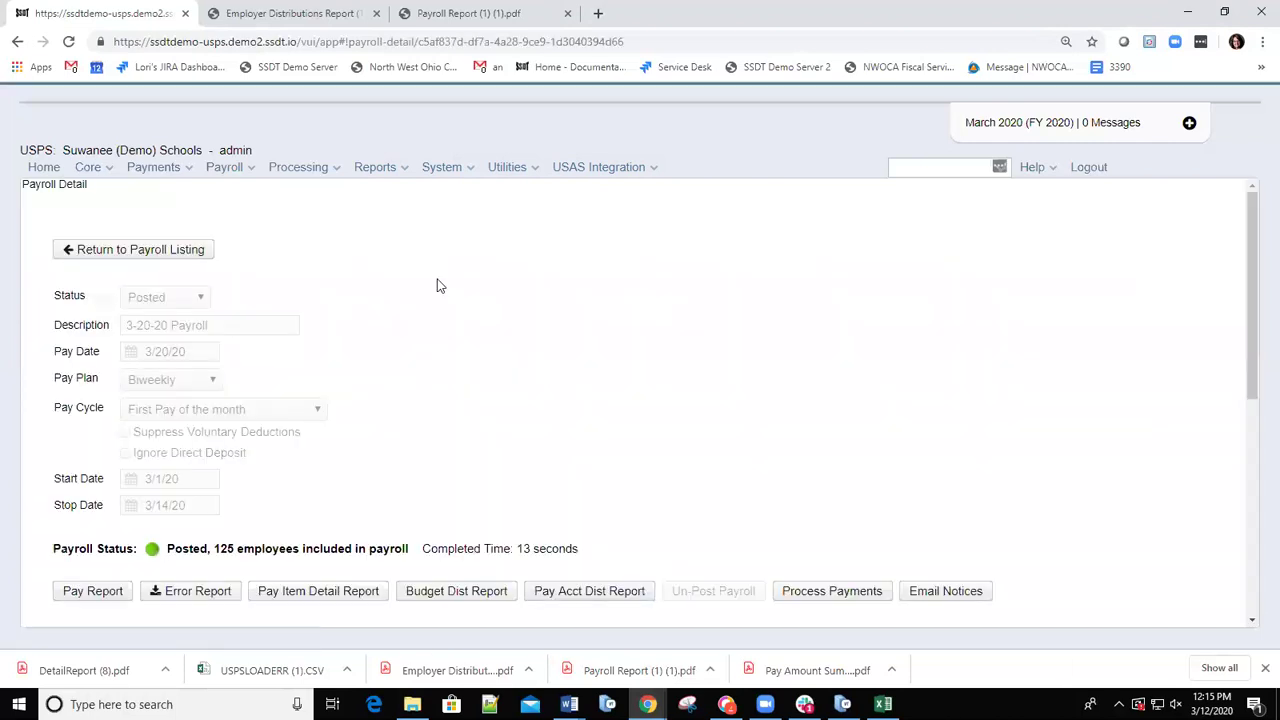
scroll(537, 391, "down", 10)
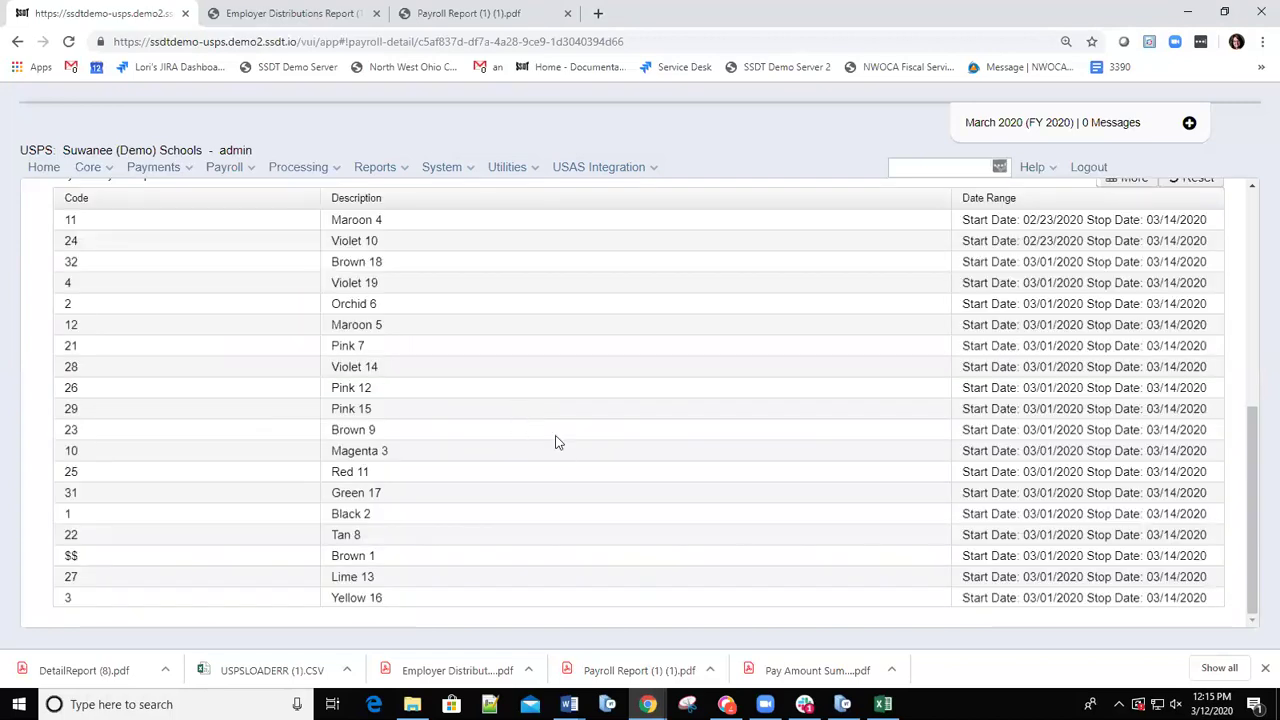
scroll(592, 242, "up", 10)
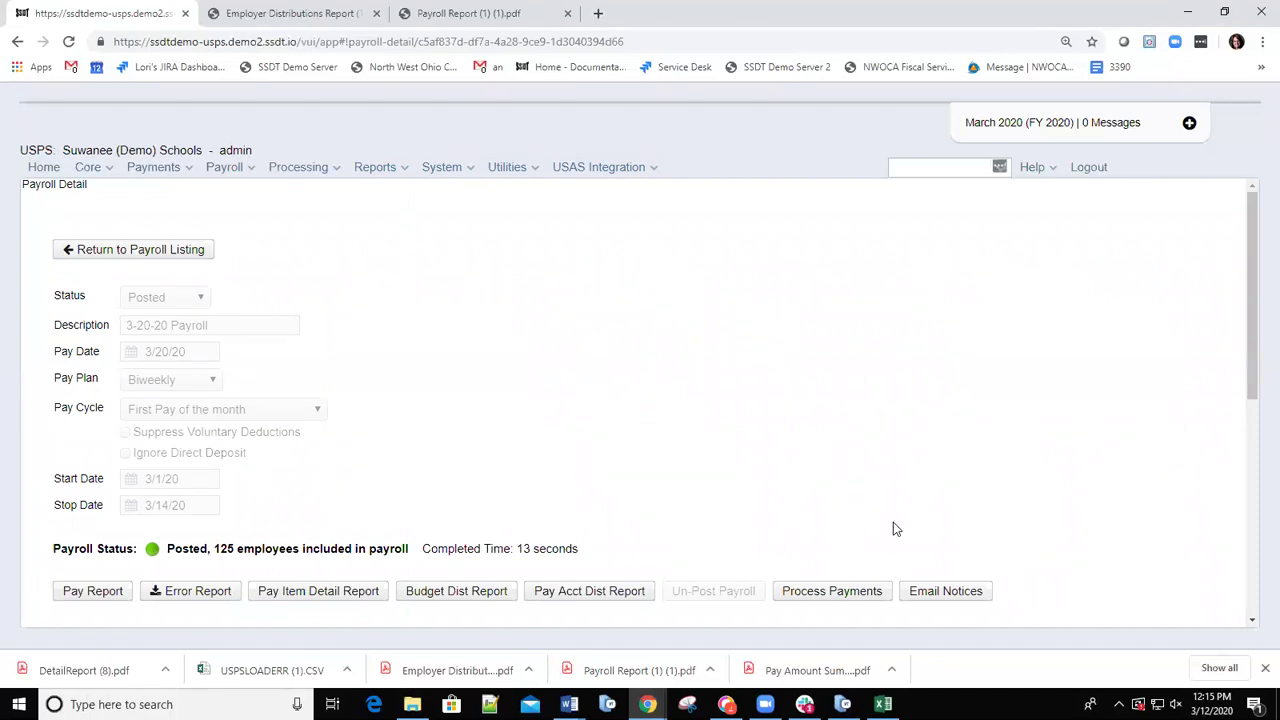
left_click(940, 595)
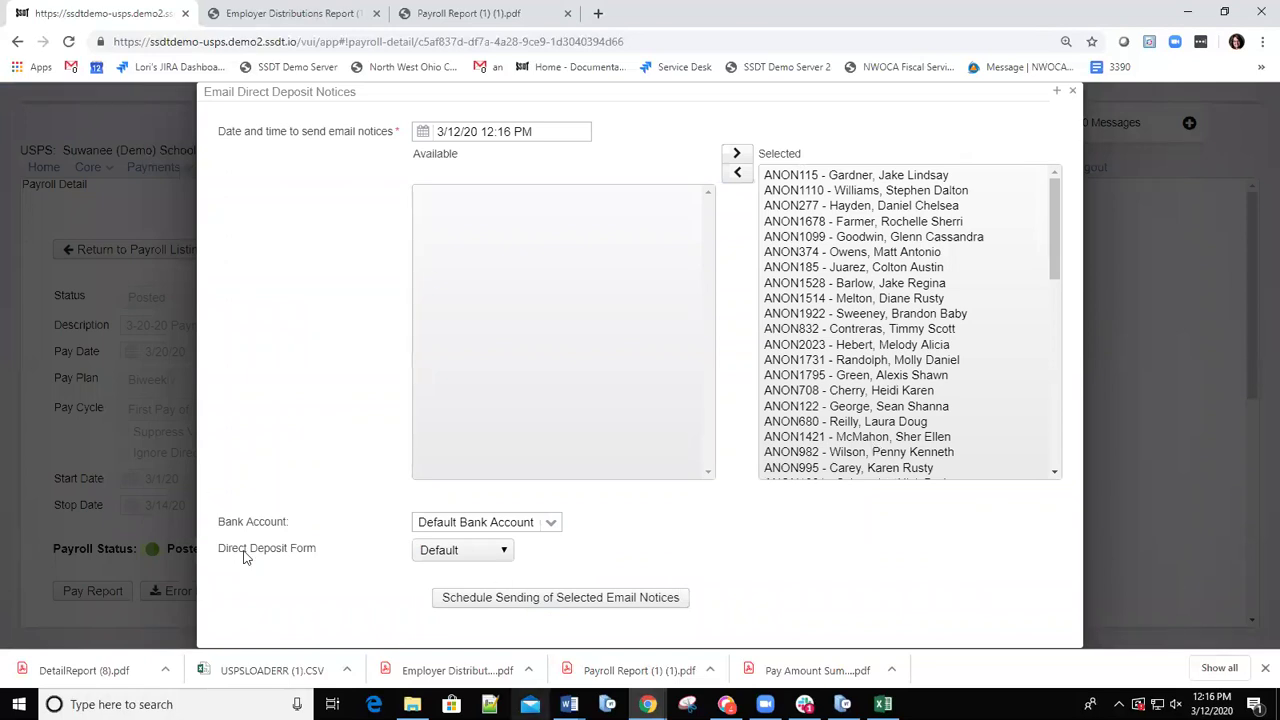
left_click(502, 553)
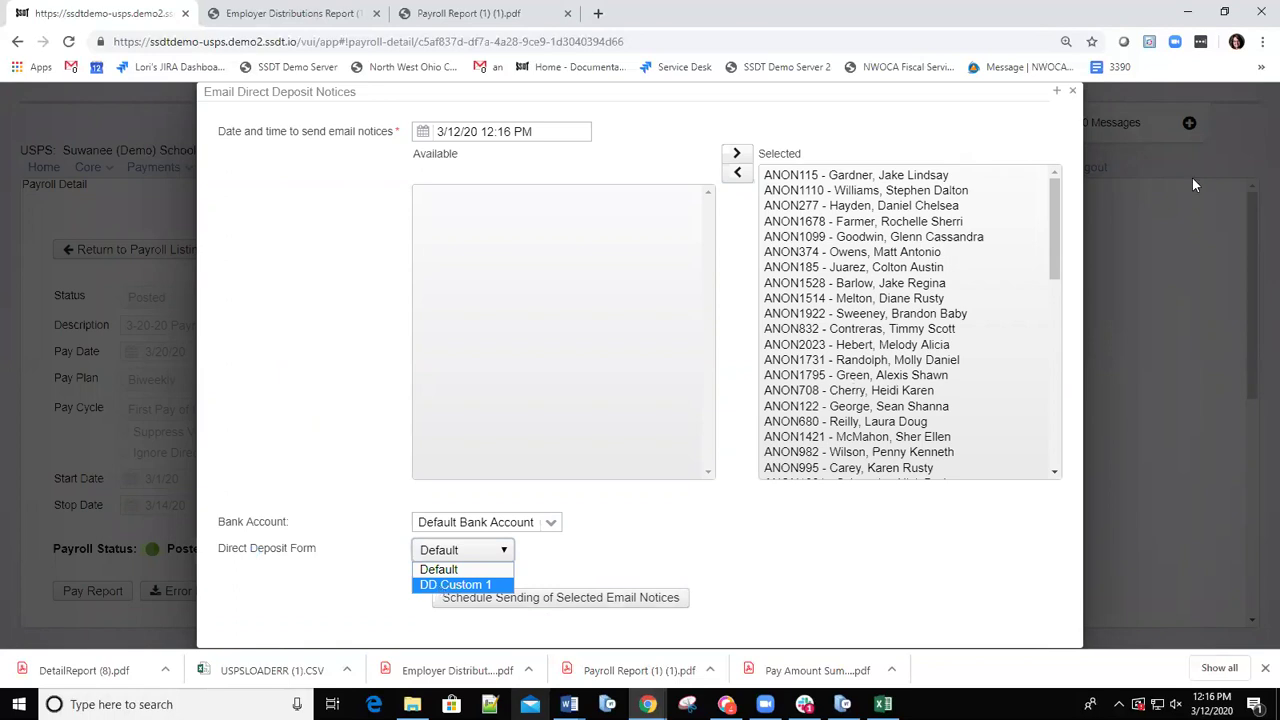
left_click(1072, 95)
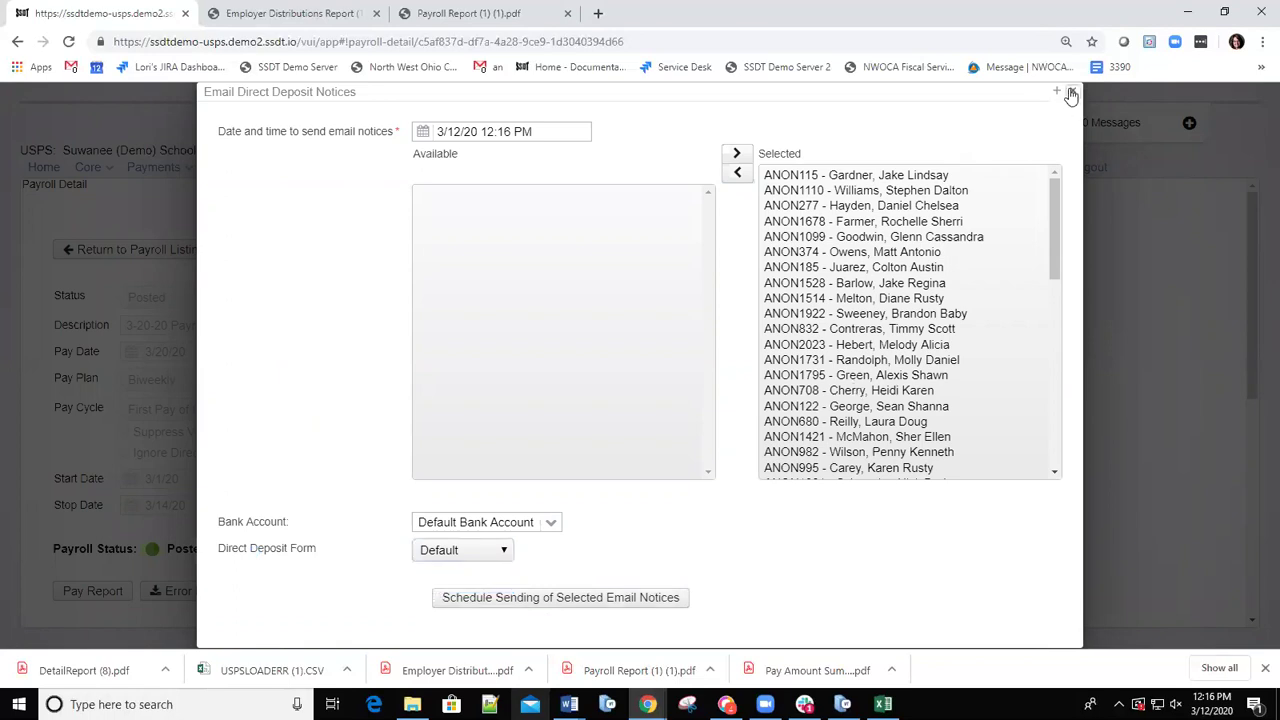
left_click(1072, 95)
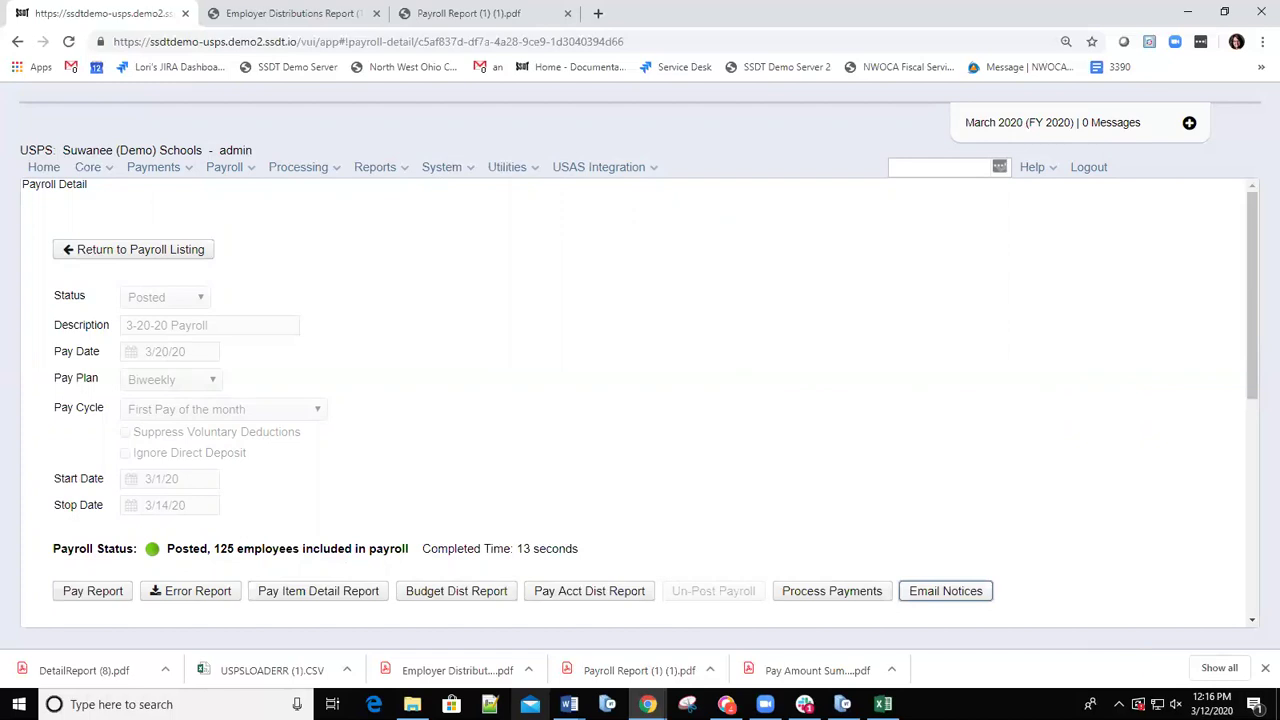
Open Reports > Custom Report Creator and browse the Select Object list of reportable objects.
left_click(406, 172)
left_click(408, 170)
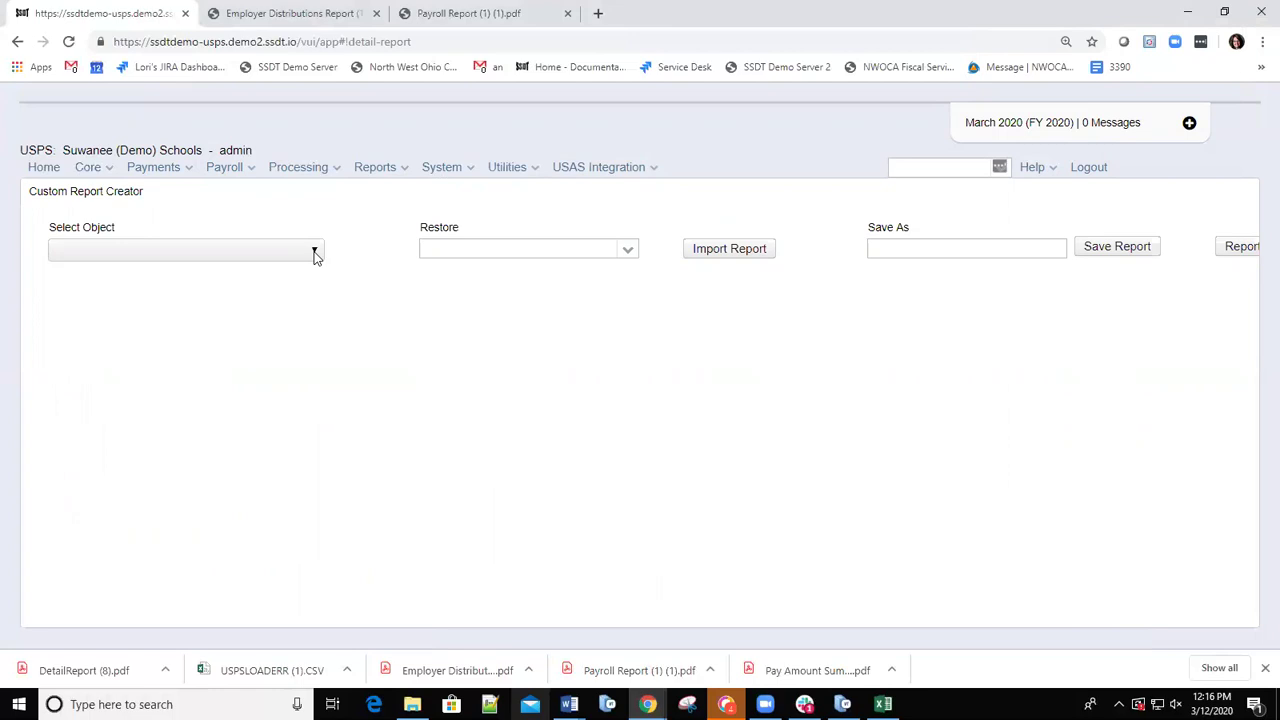
left_click(316, 254)
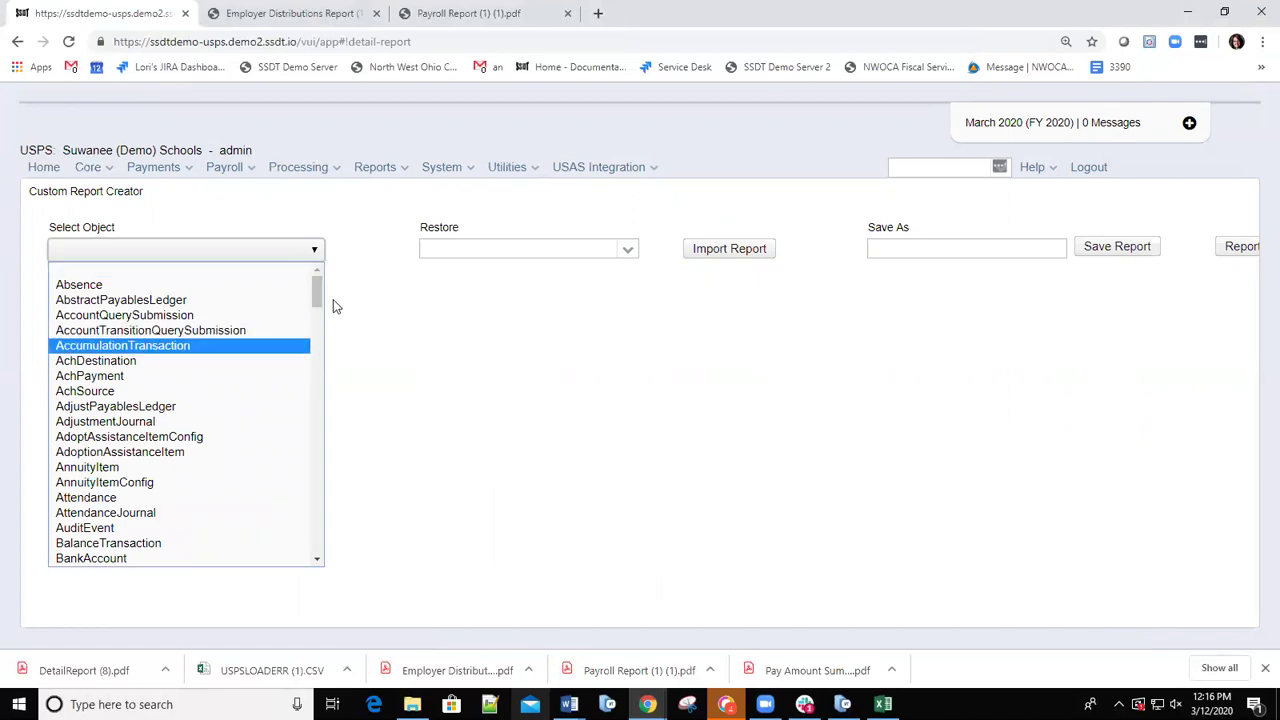
left_click_drag(317, 291, 315, 332)
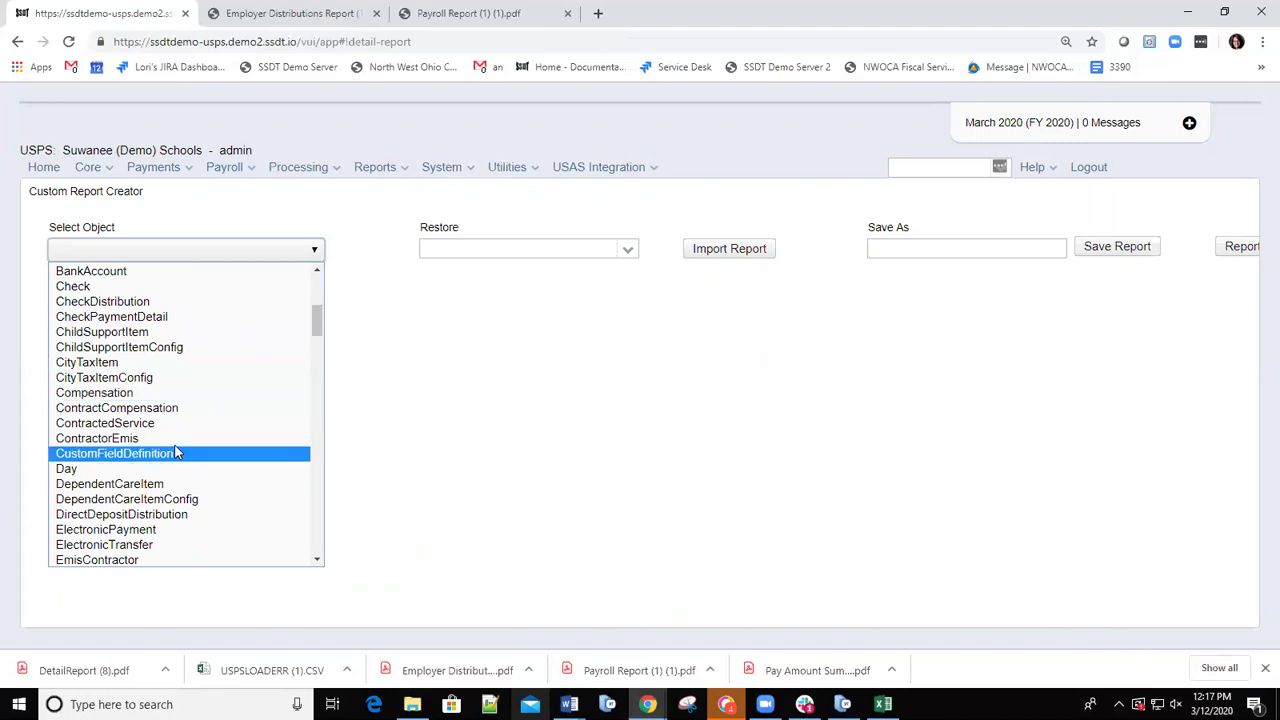
scroll(175, 460, "down", 5)
scroll(175, 462, "down", 6)
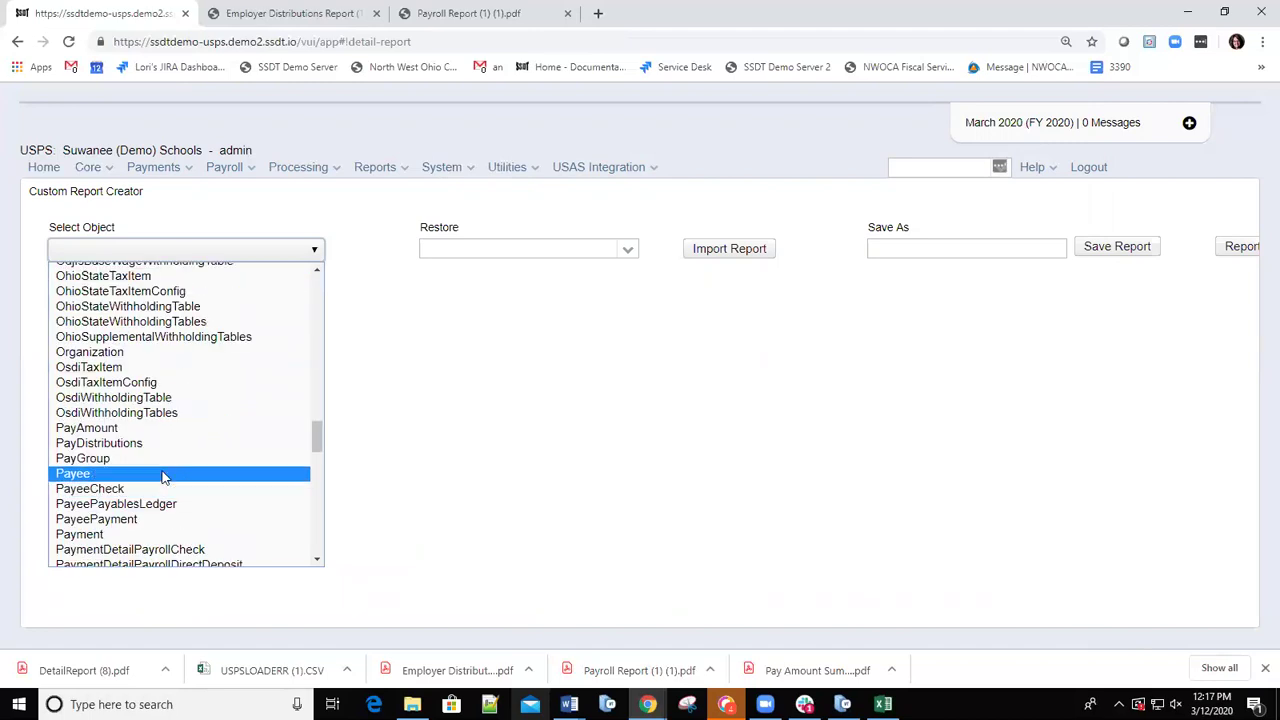
scroll(100, 345, "up", 20)
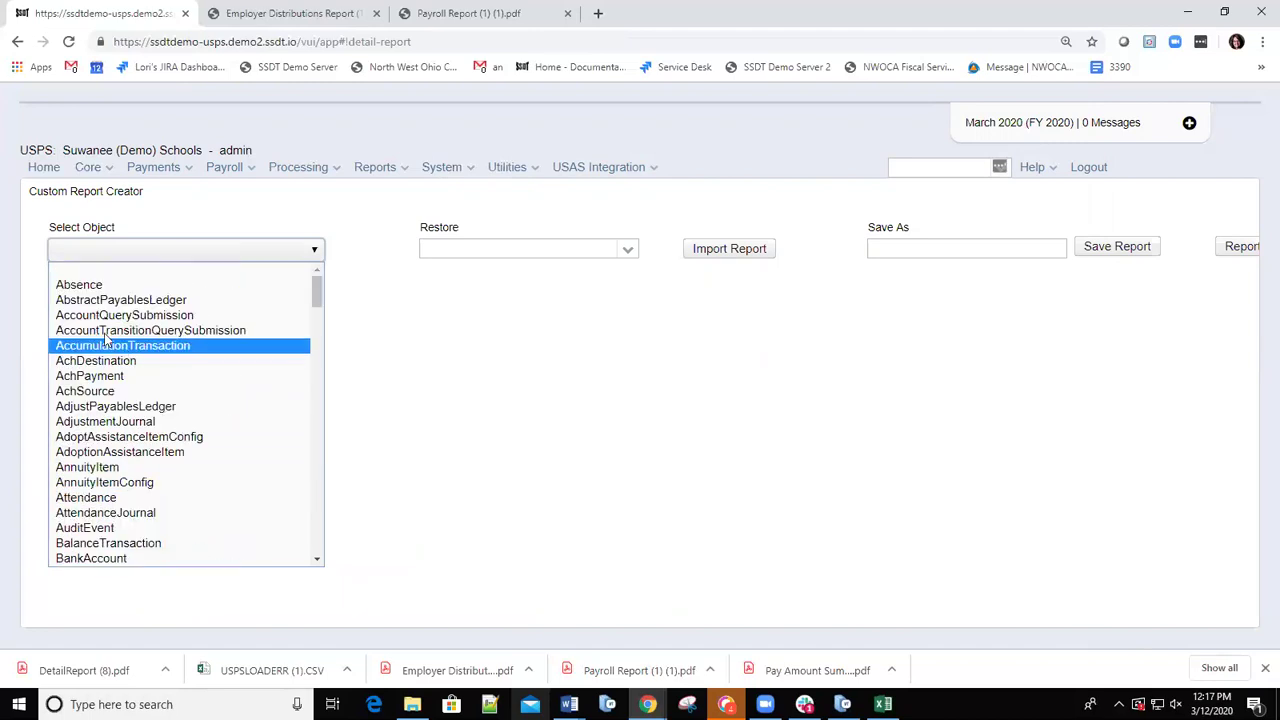
scroll(98, 378, "down", 4)
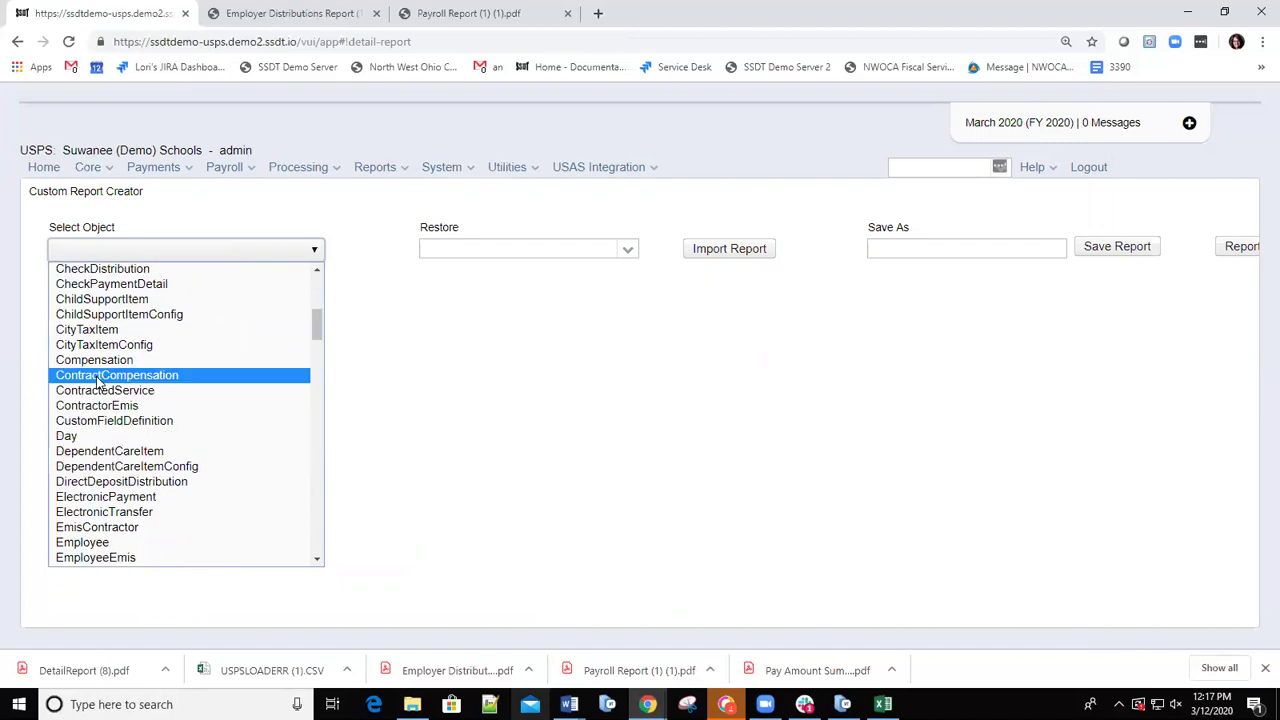
scroll(98, 380, "down", 3)
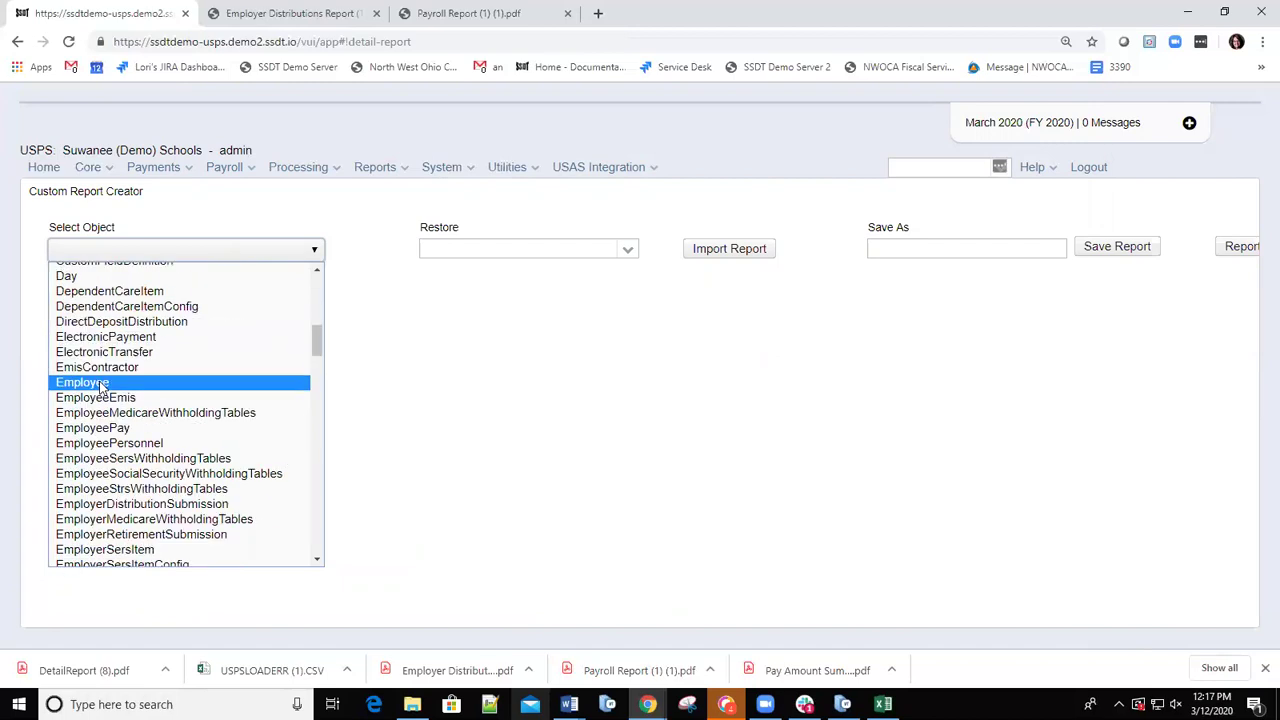
Choose Employee as the custom report's object.
left_click(83, 385)
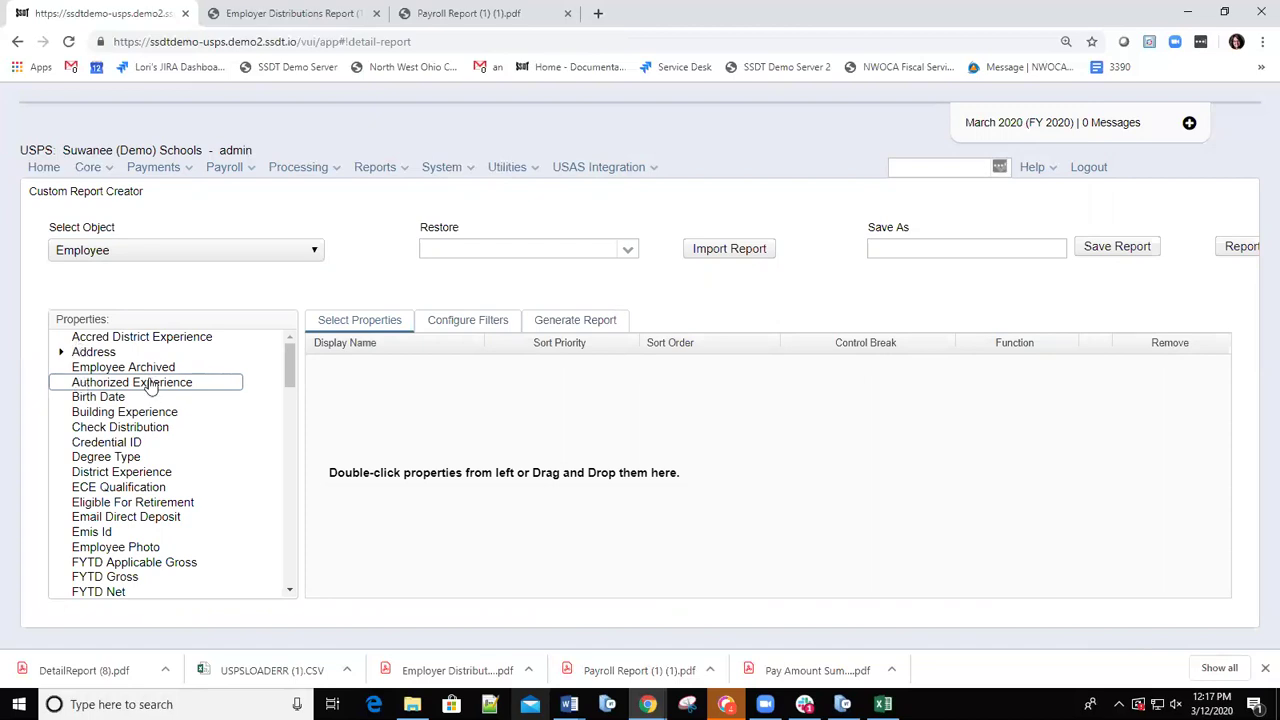
scroll(174, 430, "down", 3)
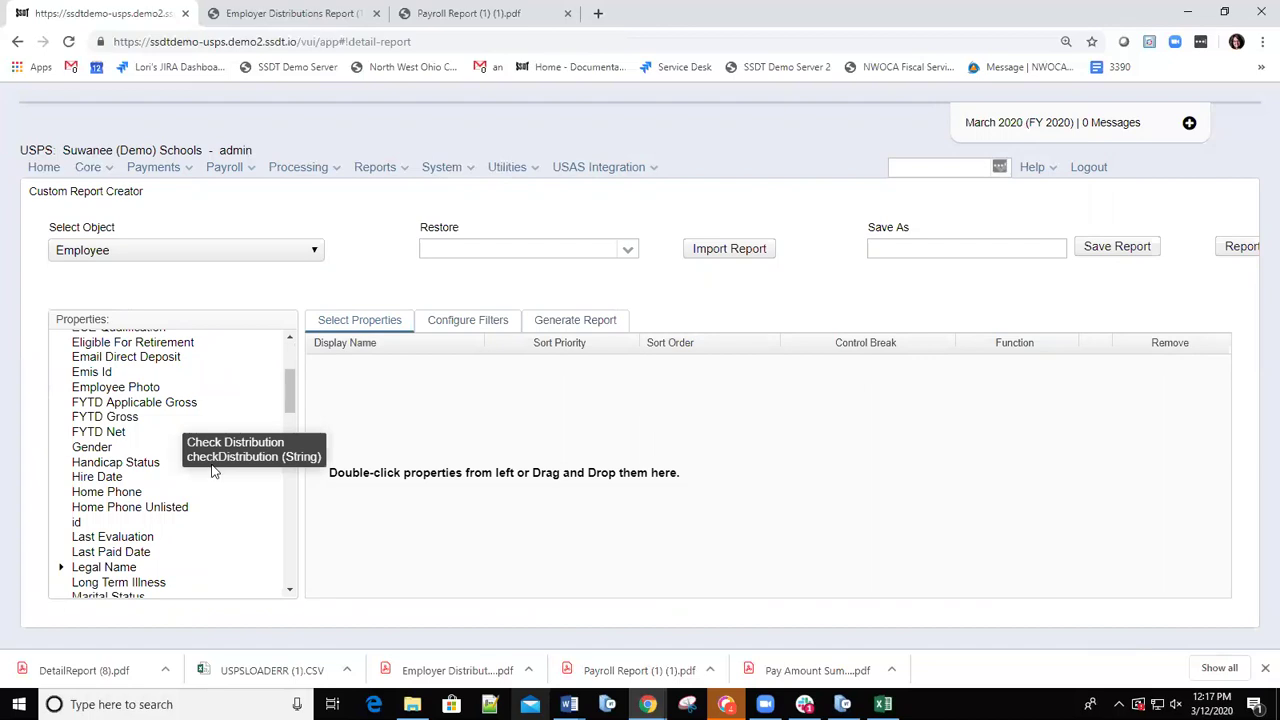
scroll(150, 480, "down", 2)
scroll(137, 477, "up", 5)
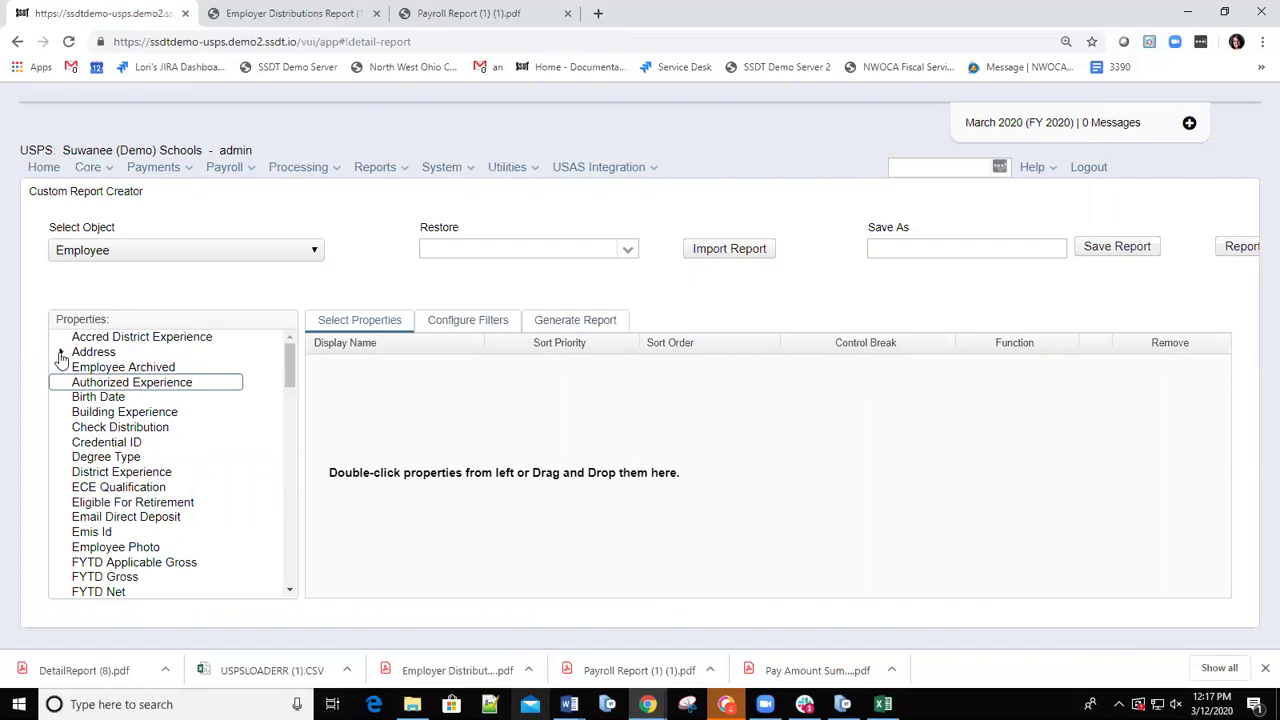
Expand the Address, Legal Name and Name property groups and select First Name.
left_click(61, 353)
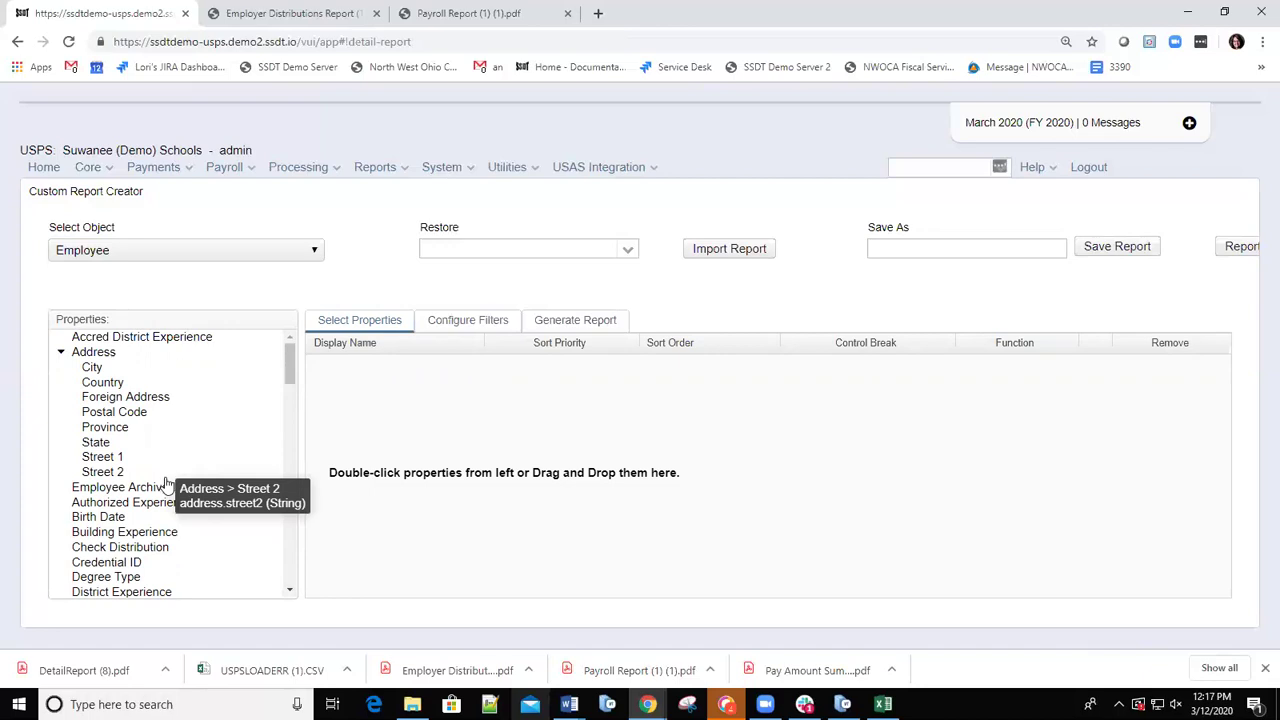
scroll(167, 483, "down", 3)
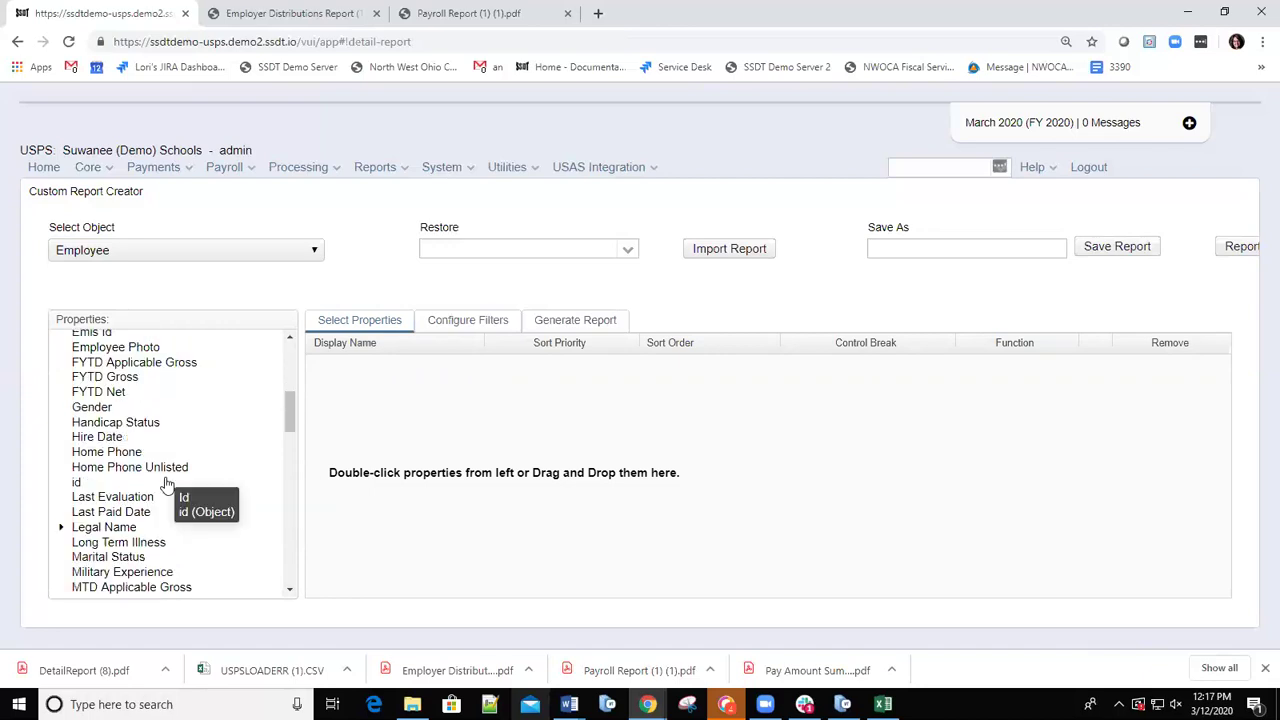
left_click(62, 533)
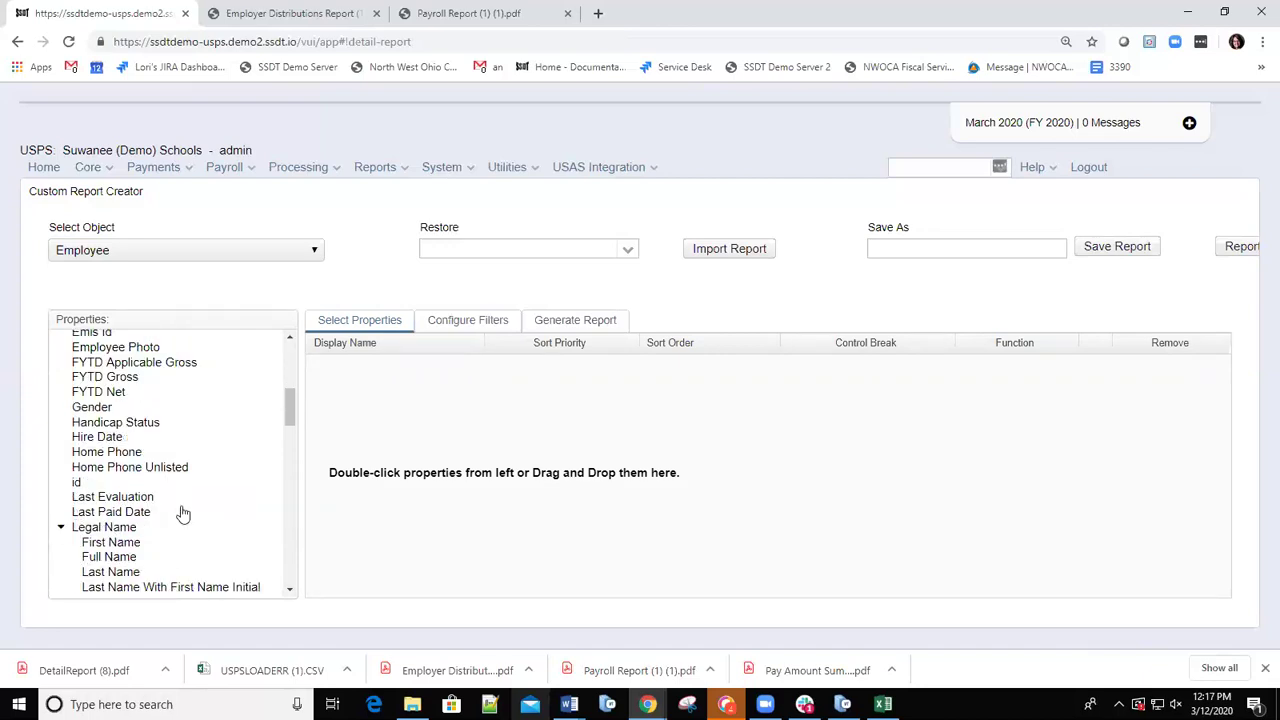
scroll(180, 514, "down", 5)
scroll(183, 512, "down", 5)
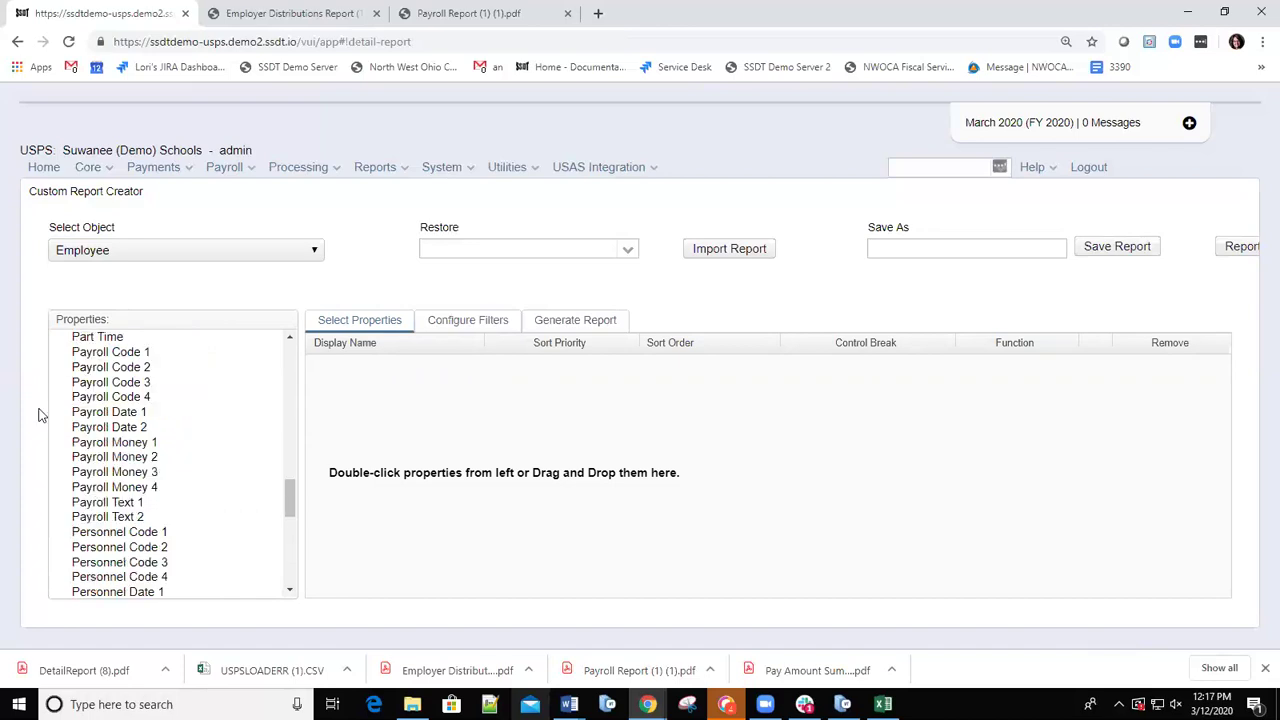
scroll(69, 392, "up", 5)
scroll(100, 457, "down", 5)
scroll(100, 457, "up", 3)
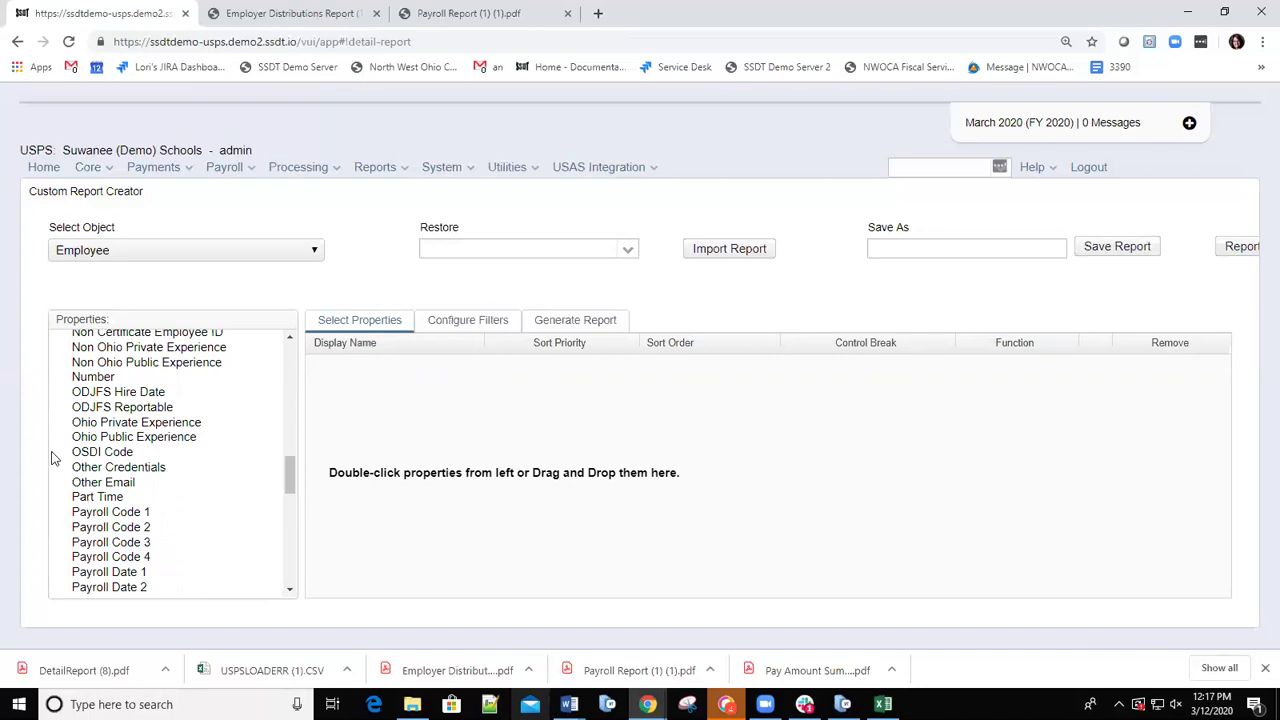
scroll(58, 440, "up", 4)
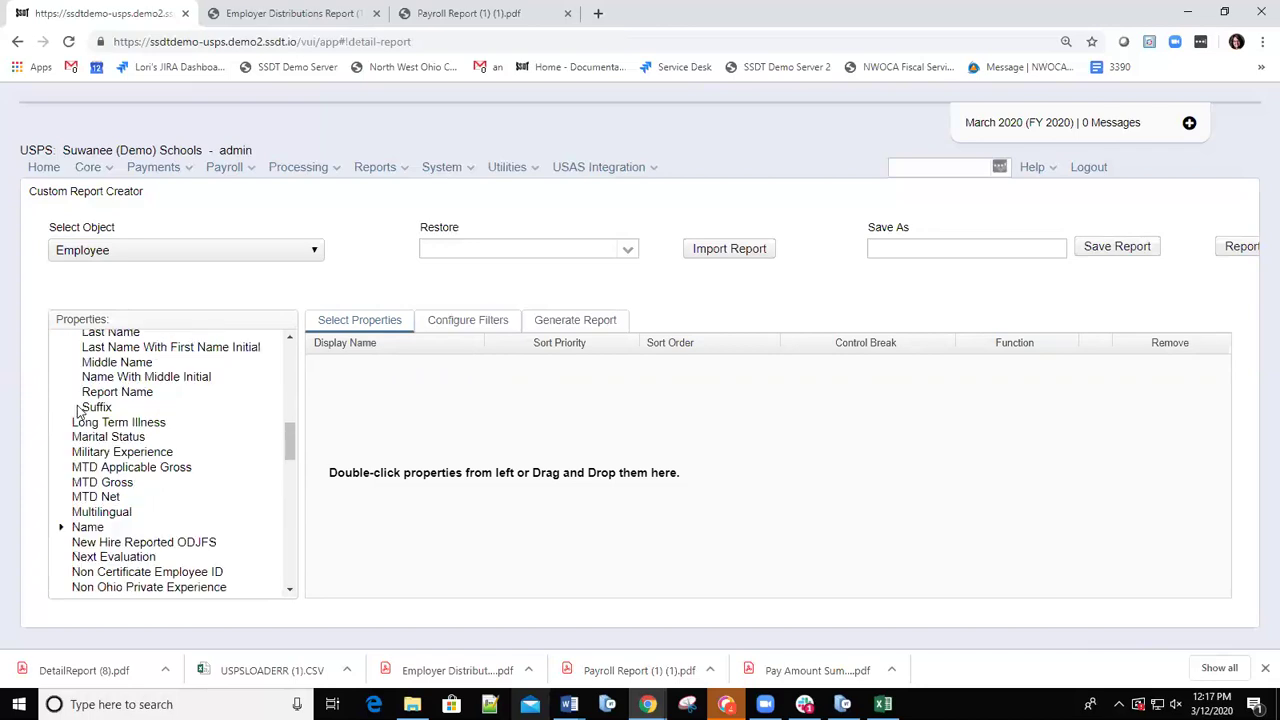
left_click(60, 528)
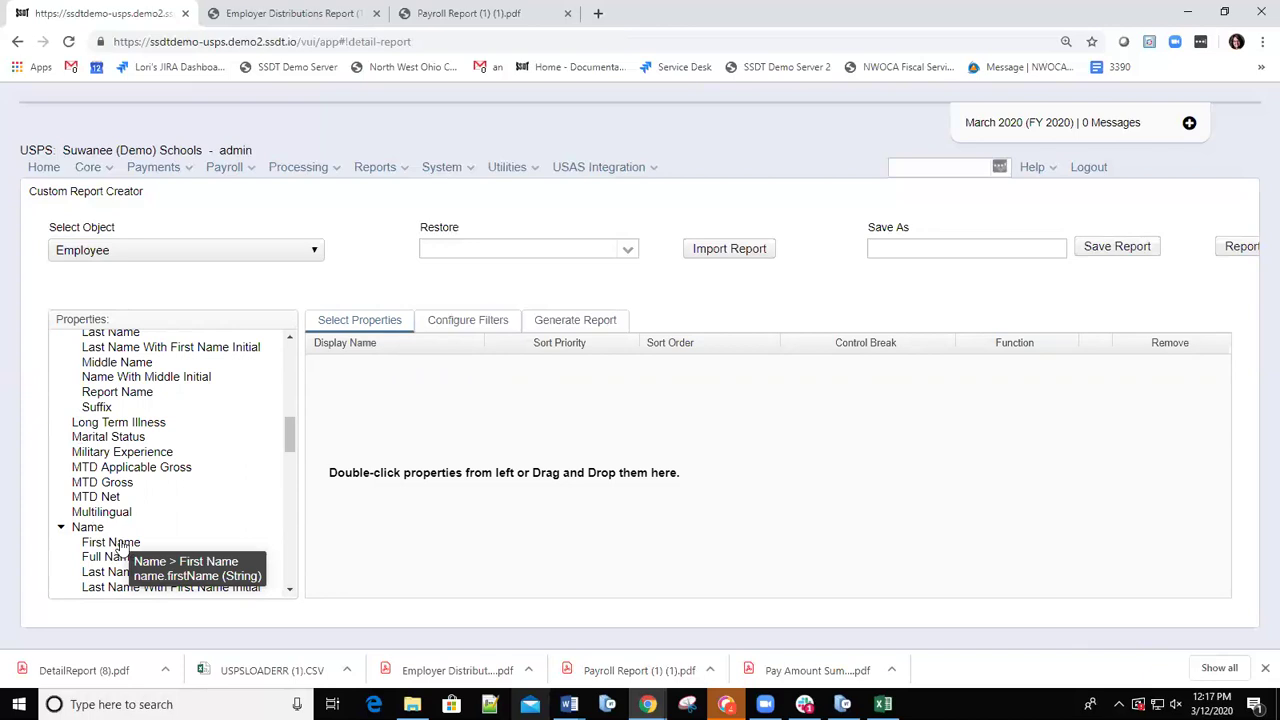
left_click(111, 542)
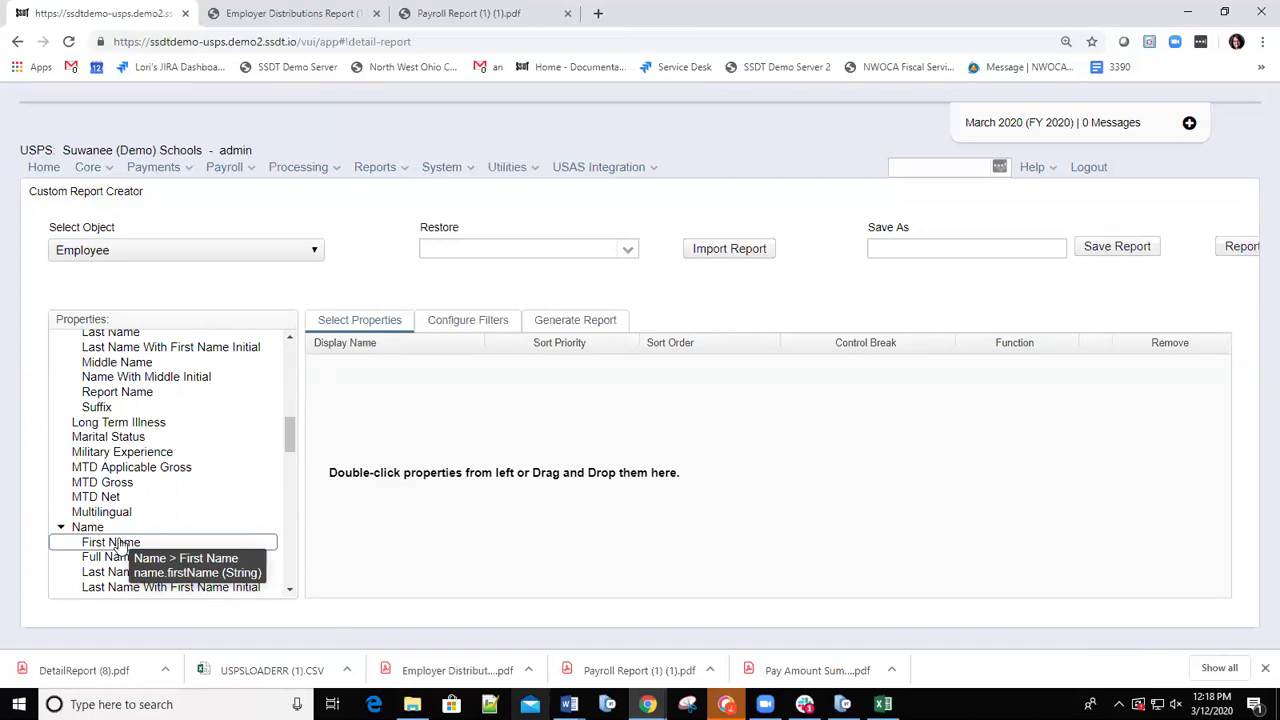
Add First Name and Last Name as report columns.
double_click(118, 545)
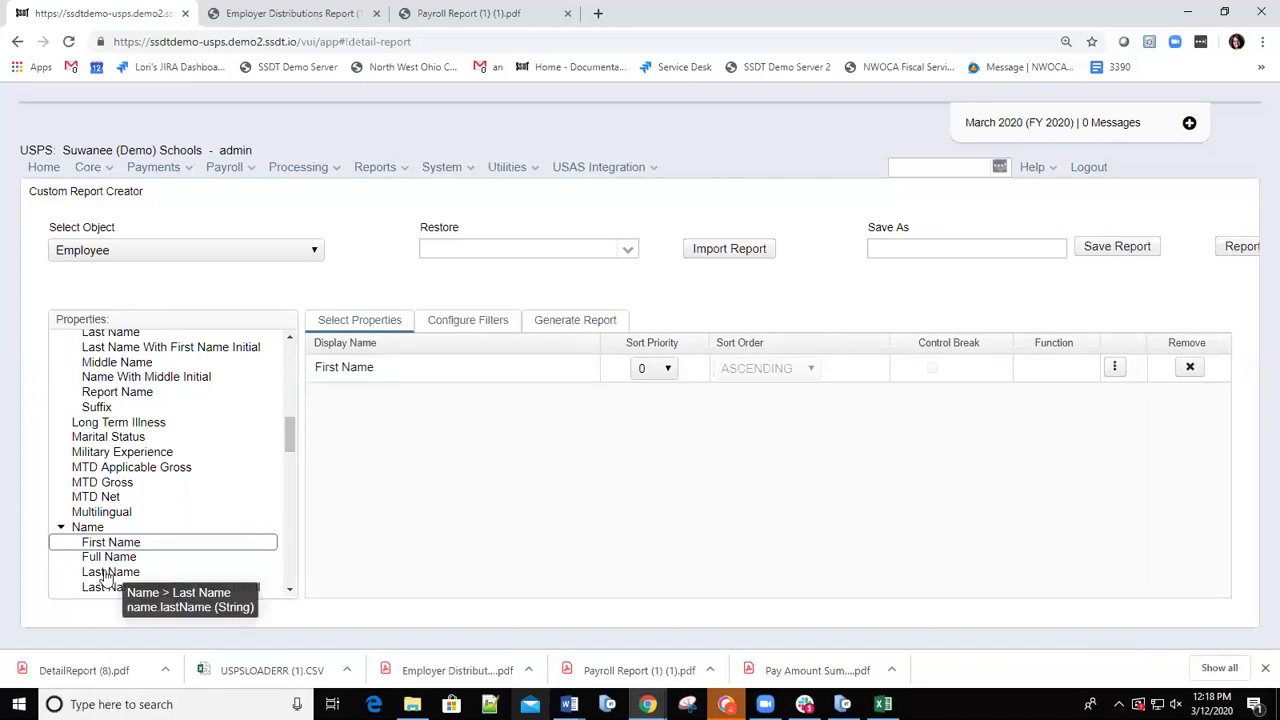
left_click_drag(106, 578, 401, 416)
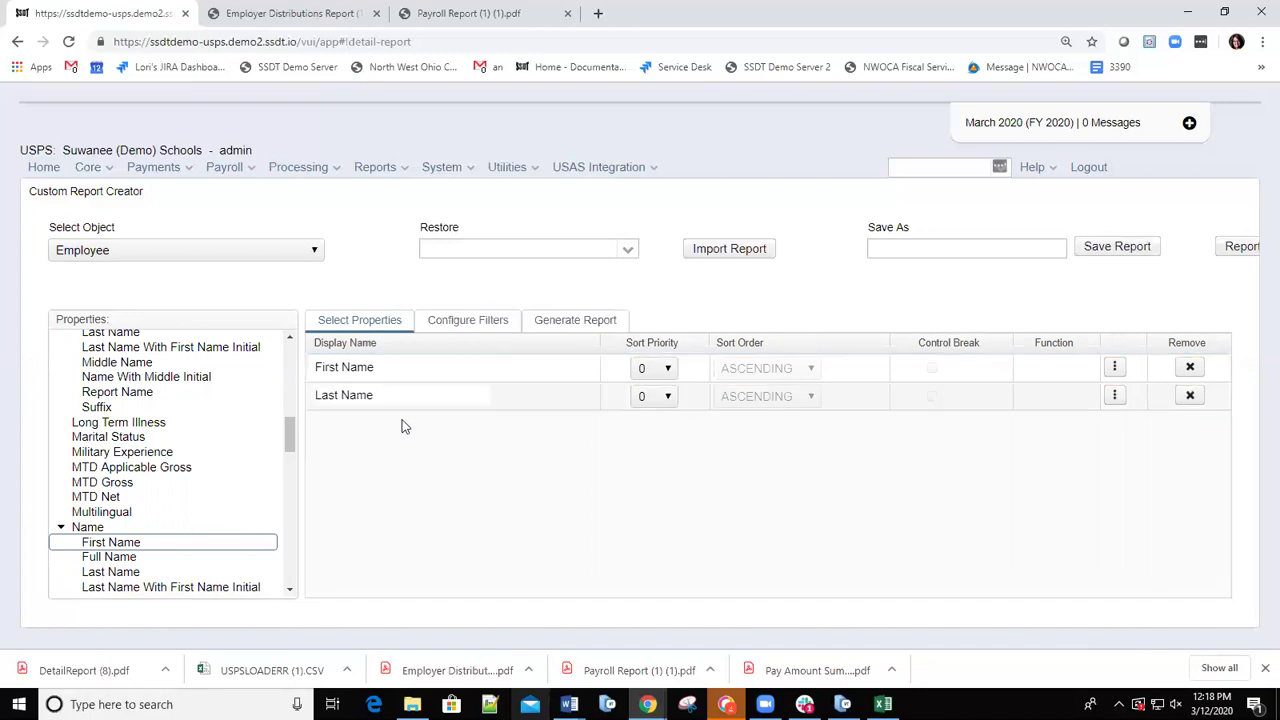
left_click(288, 437)
left_click_drag(281, 456, 266, 325)
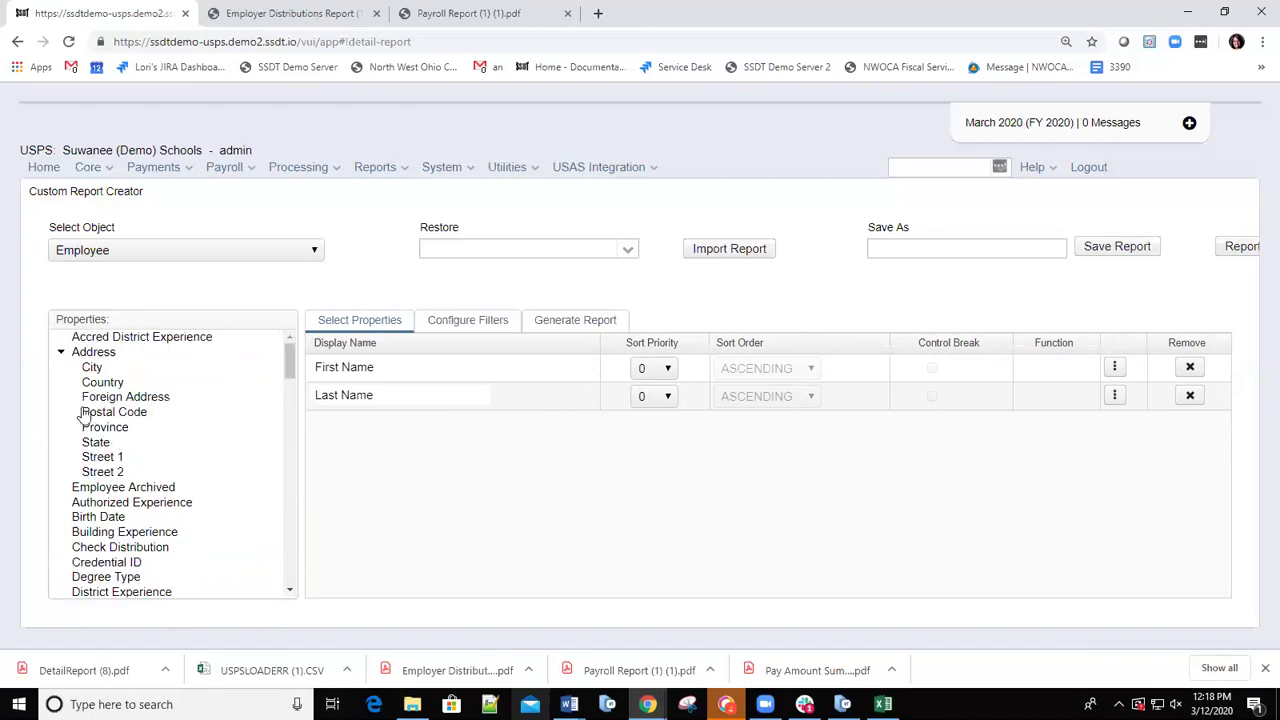
Add Street 1, Street 2, City, State and Postal Code as report columns.
double_click(102, 460)
double_click(103, 472)
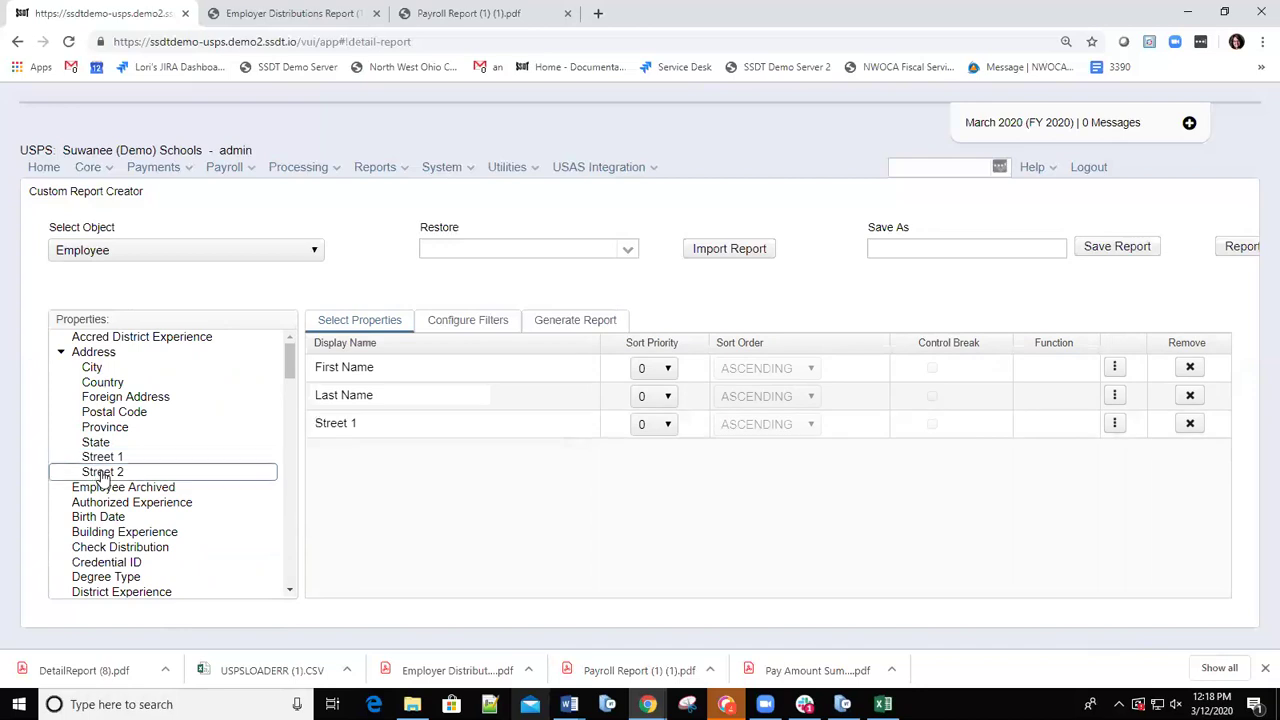
double_click(92, 368)
double_click(97, 445)
double_click(126, 415)
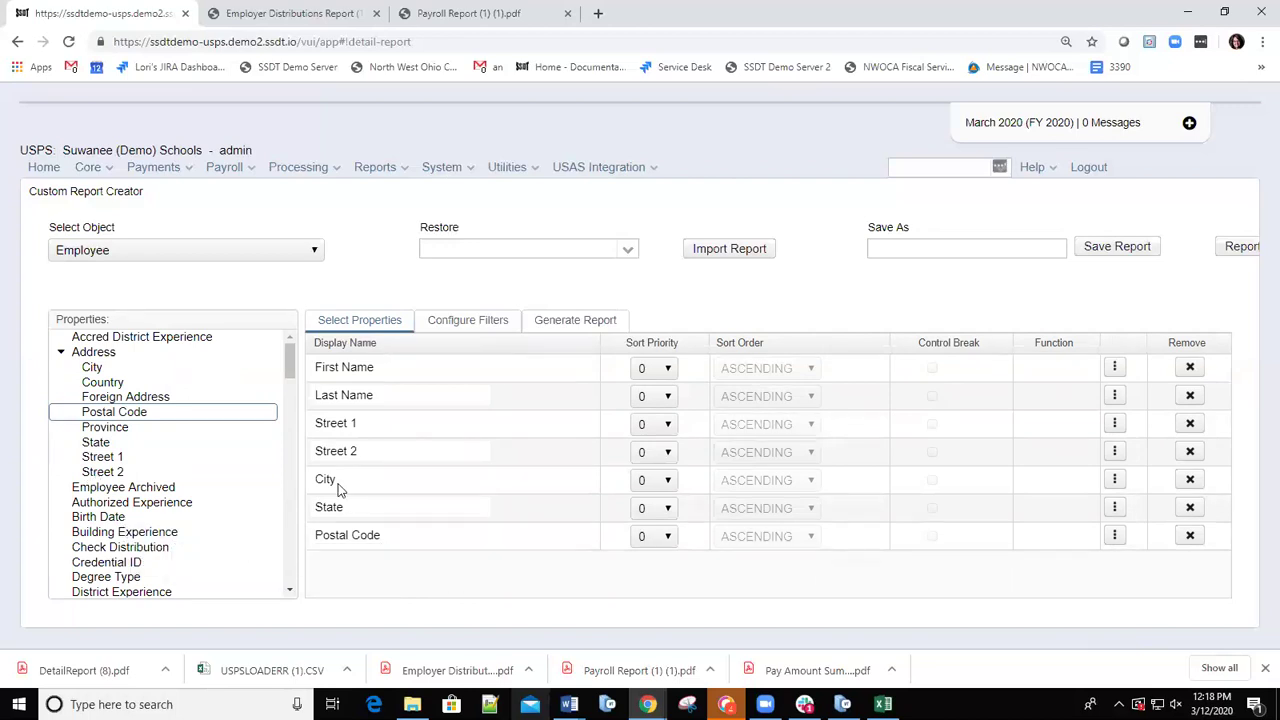
Add an Address Postal Code filter with operation Not_Equals and filter value 43555.
left_click(465, 321)
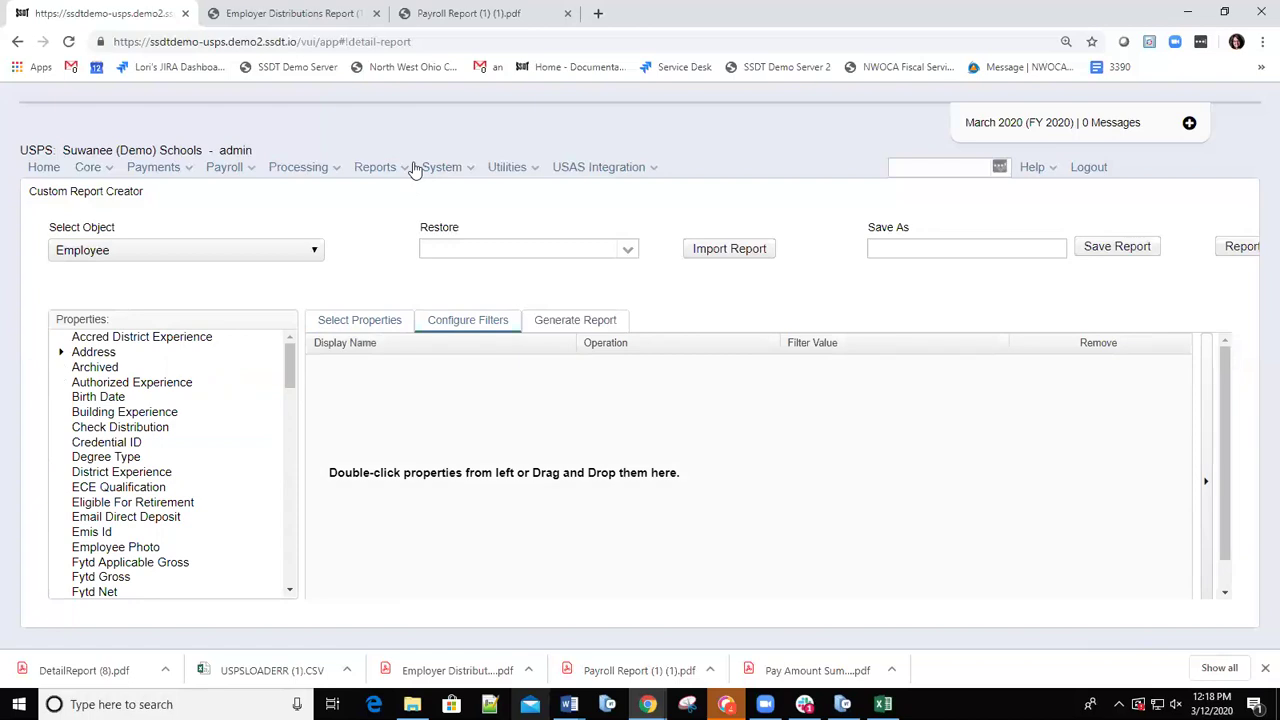
left_click(50, 352)
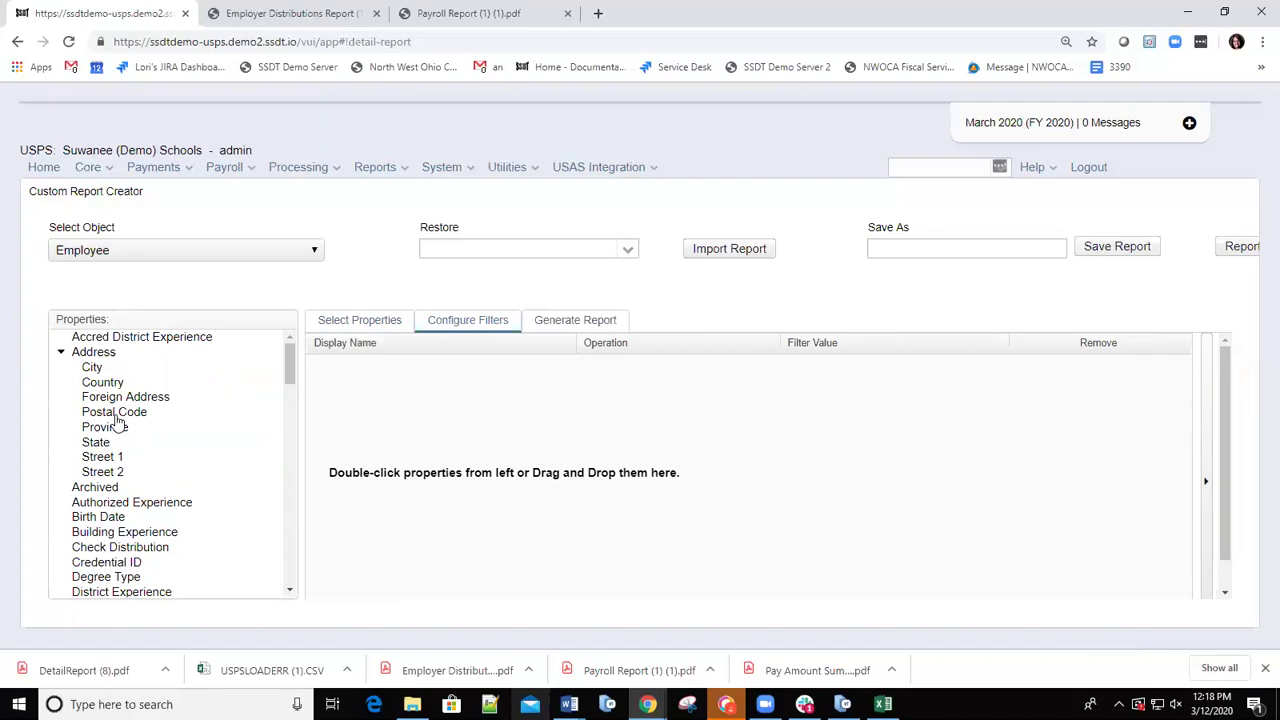
double_click(116, 413)
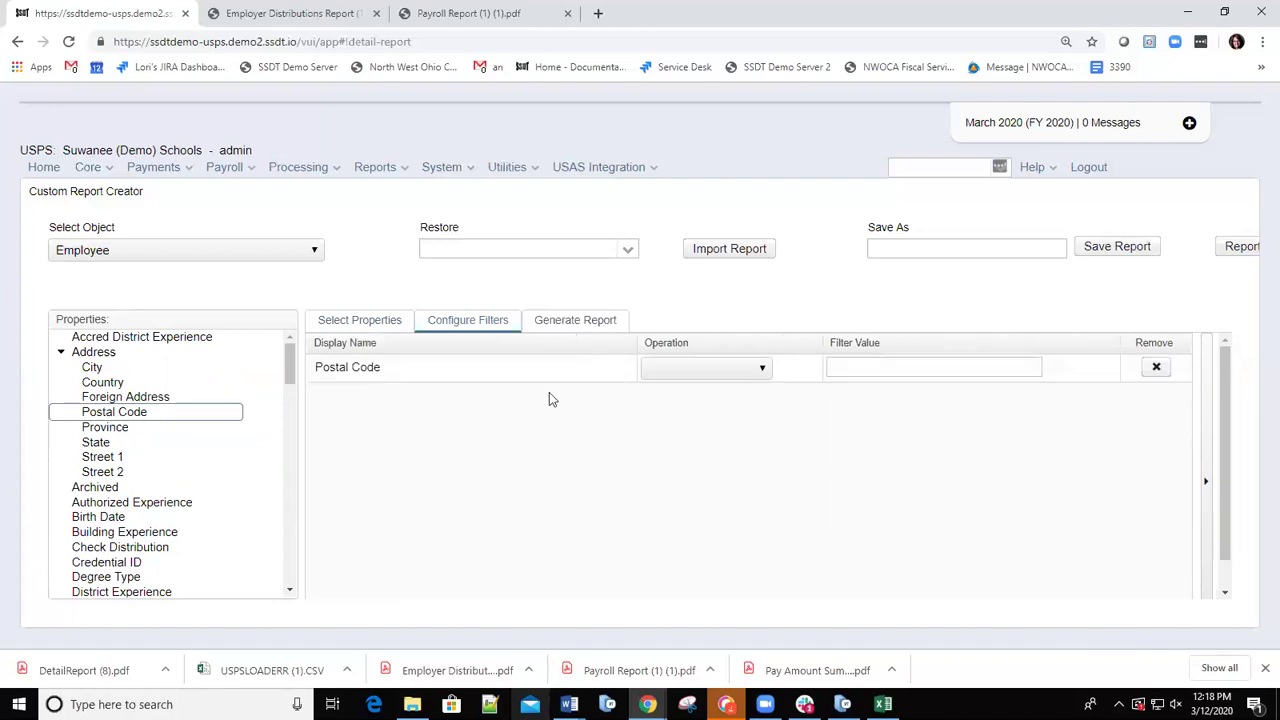
left_click(760, 369)
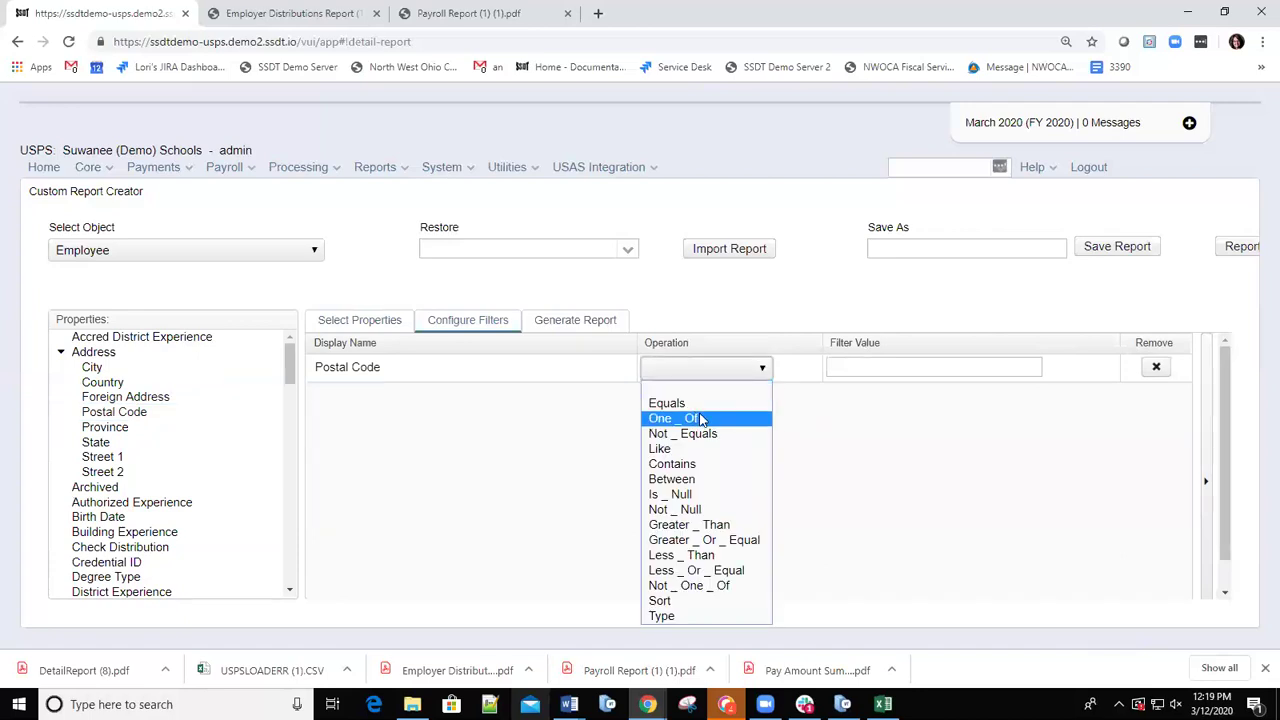
left_click(674, 434)
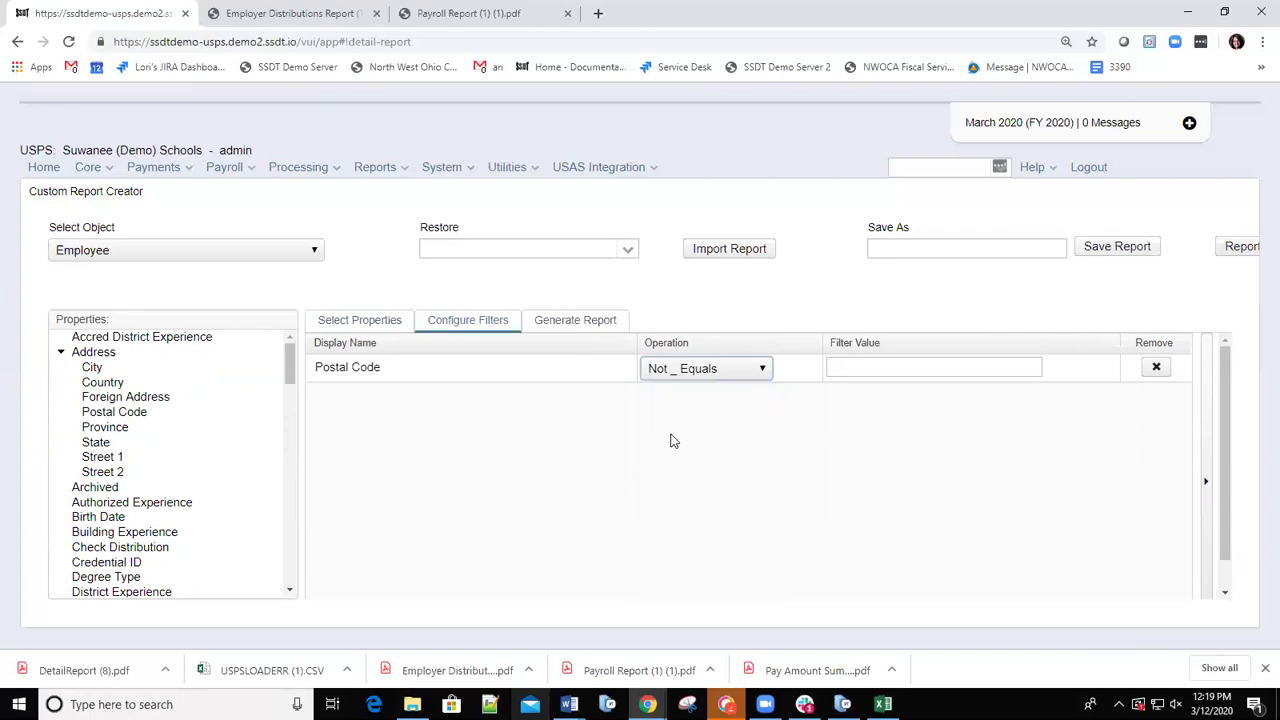
left_click(864, 368)
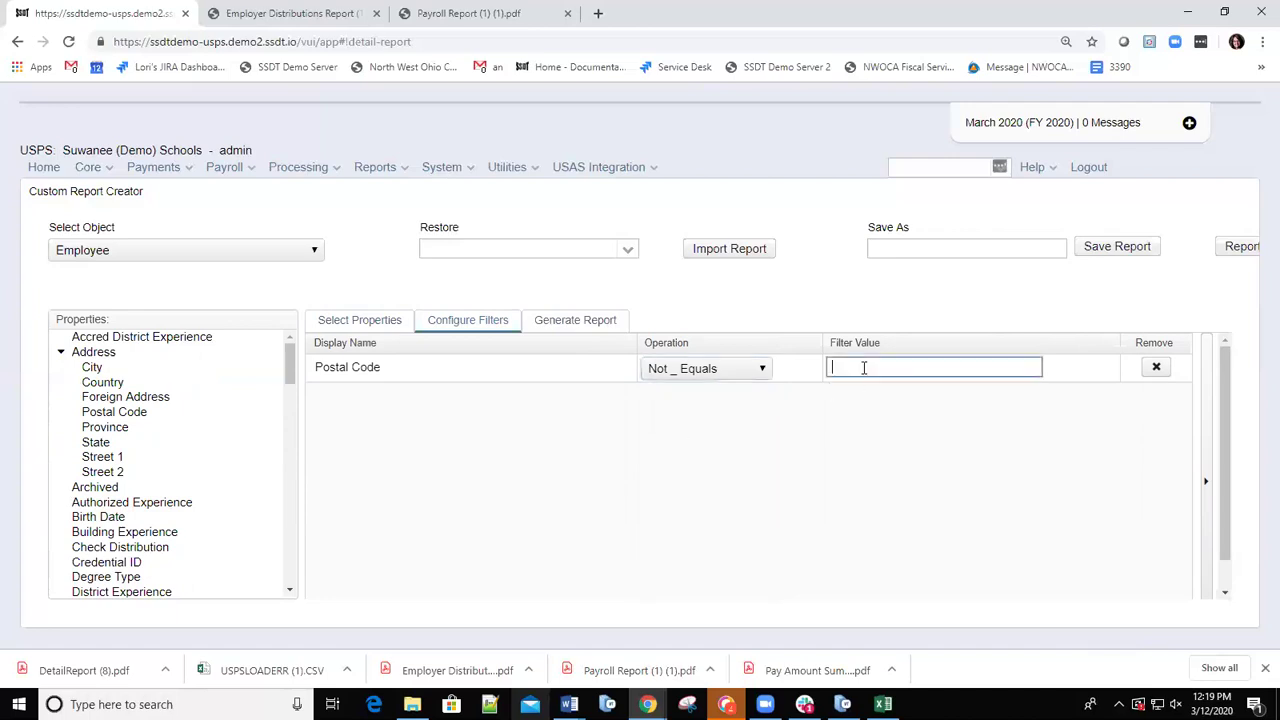
type("43555")
Save the custom report under the name 'Employee Address', correcting the misspelled name first.
left_click(894, 245)
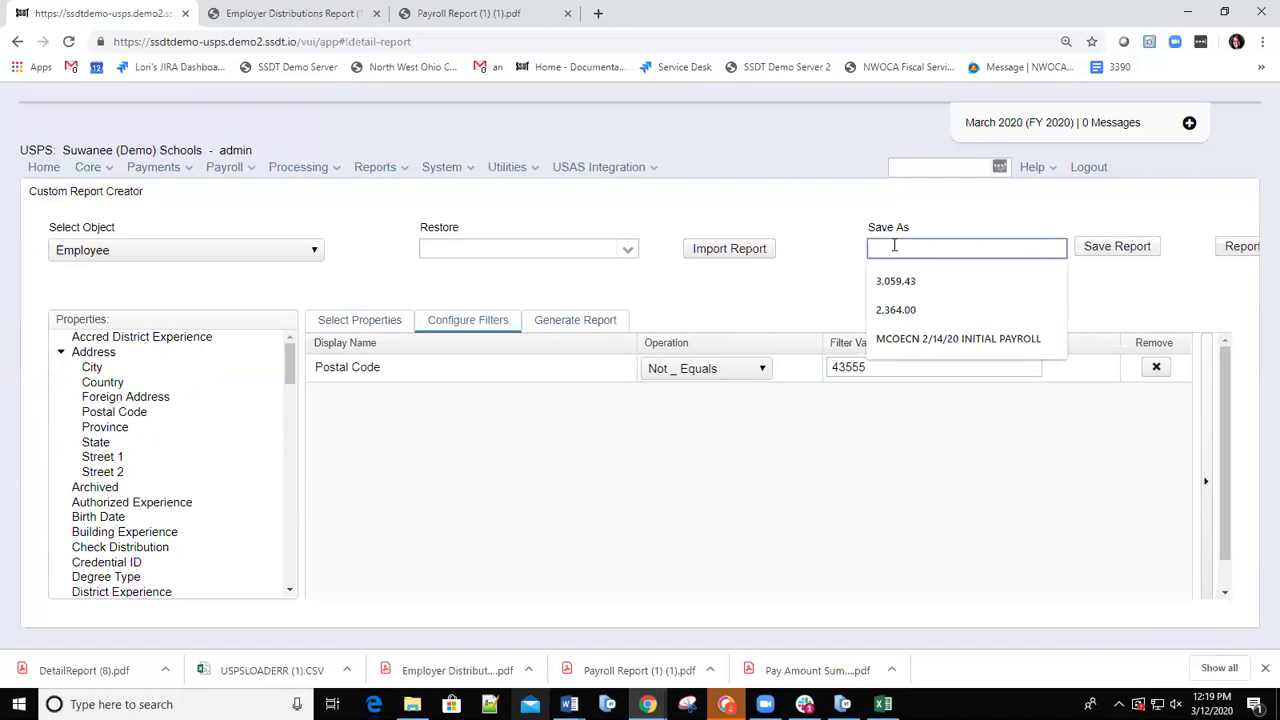
type("Employee Adrress")
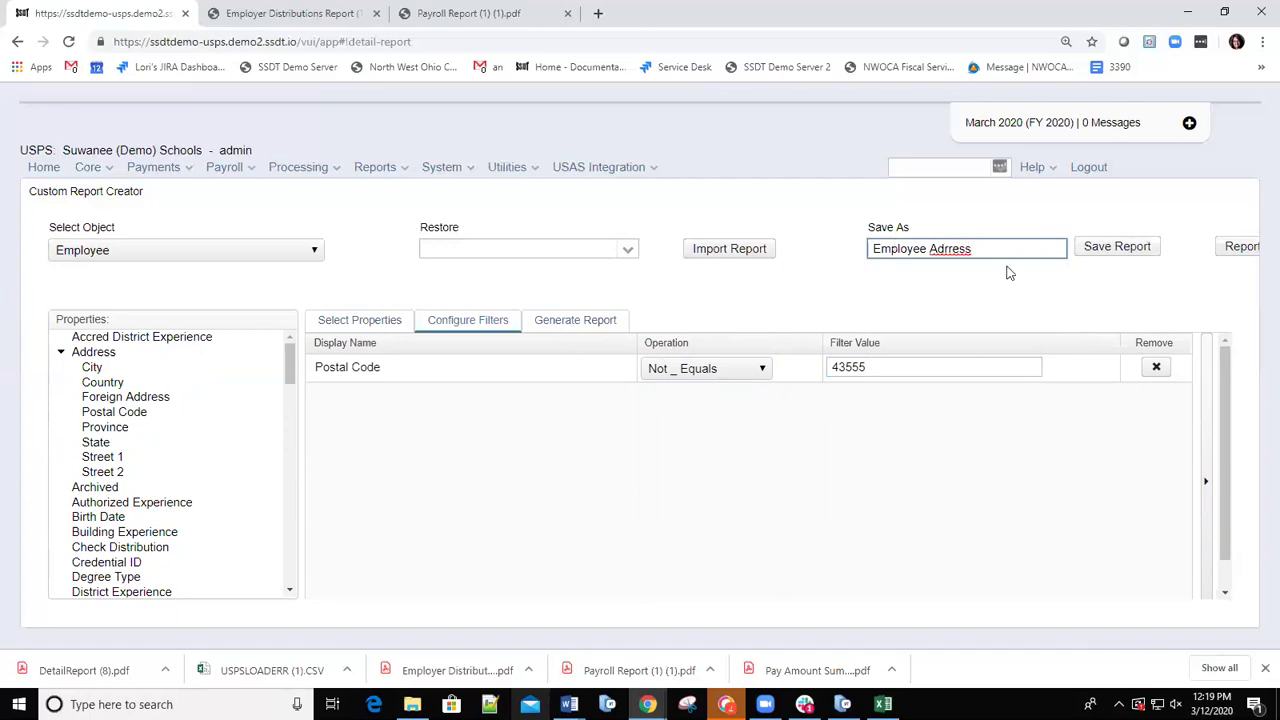
key("BackSpace")
key("BackSpace")
key("BackSpace")
key("BackSpace")
key("BackSpace")
type("dress")
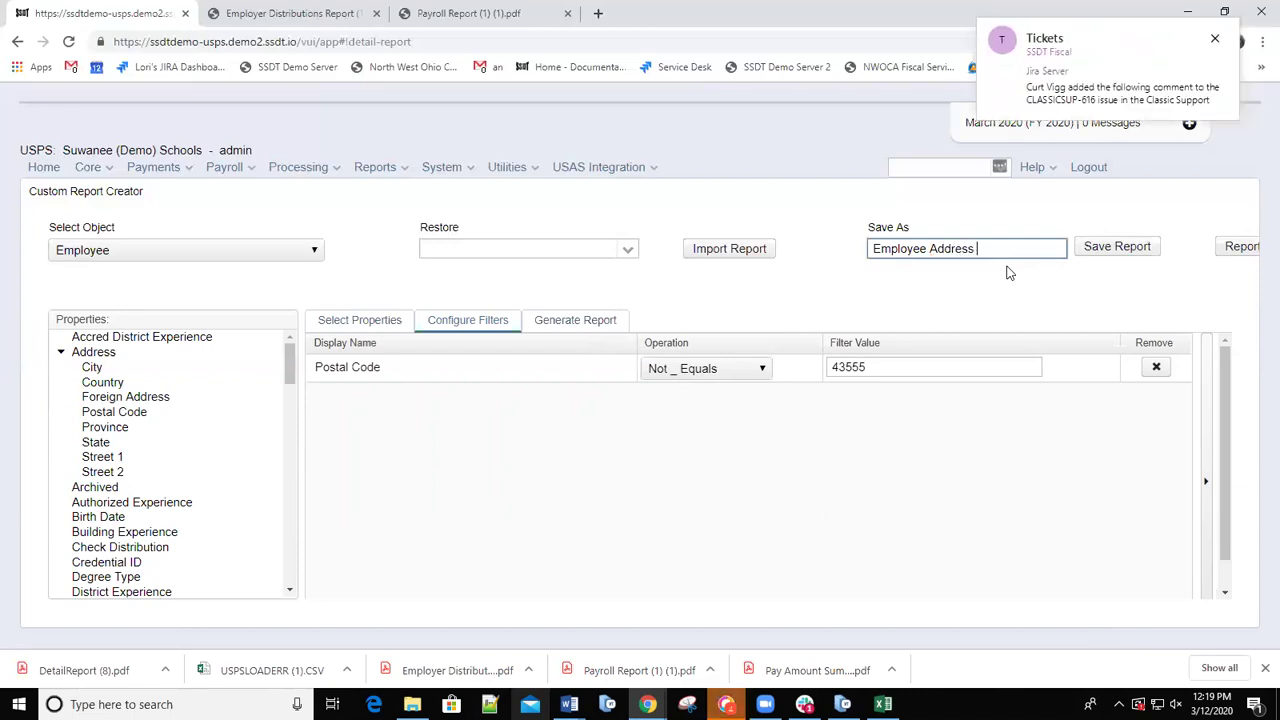
left_click(1118, 248)
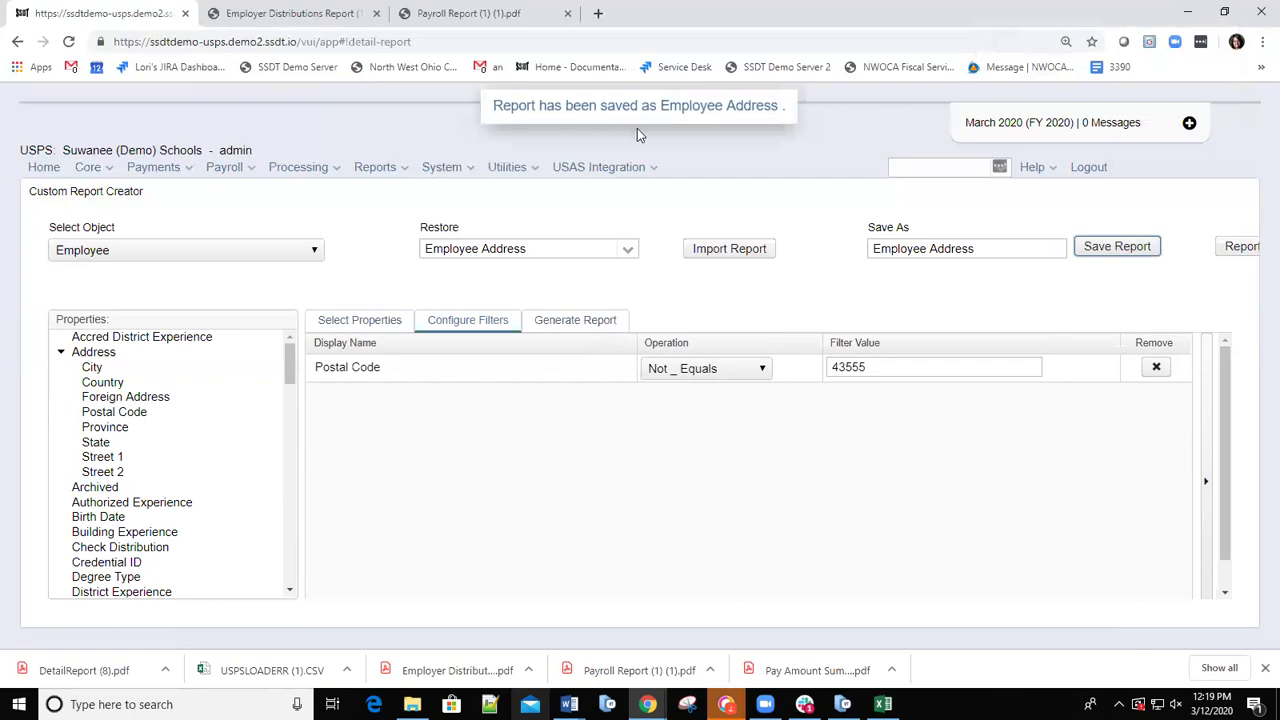
Generate the Employee Address report as a PDF and save it as DetailReport (9).pdf.
left_click(579, 324)
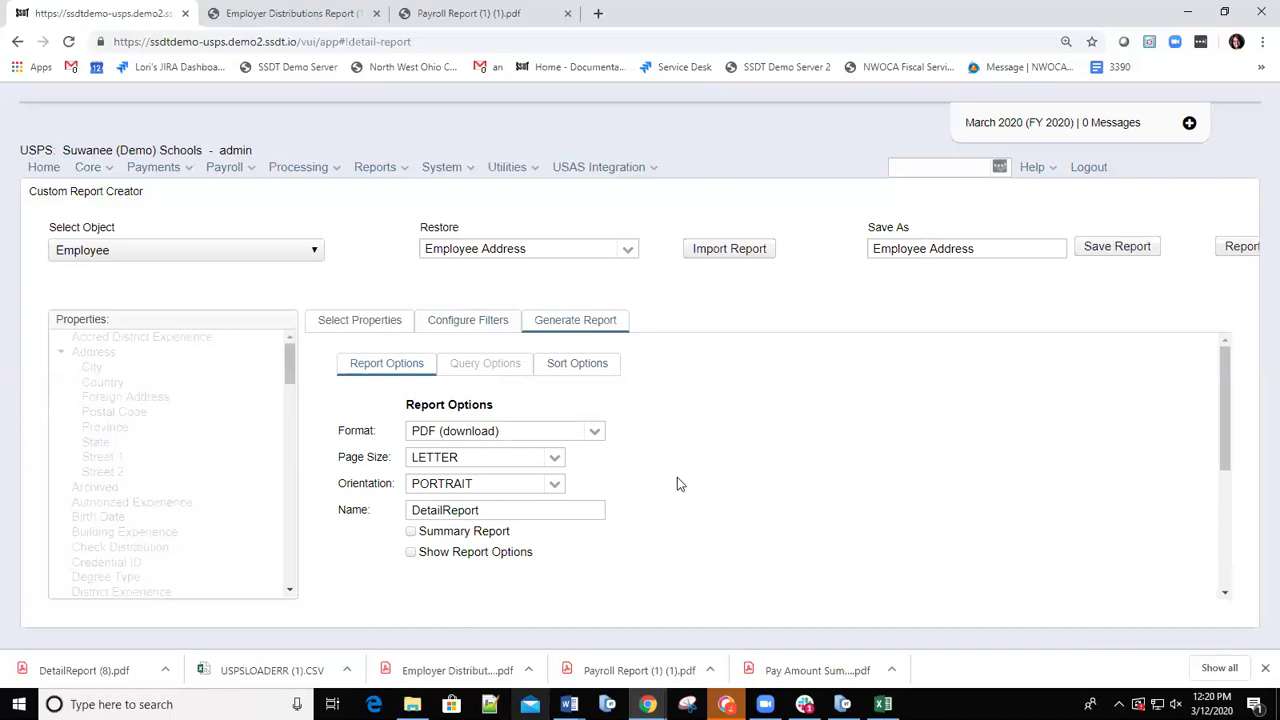
scroll(640, 478, "down", 5)
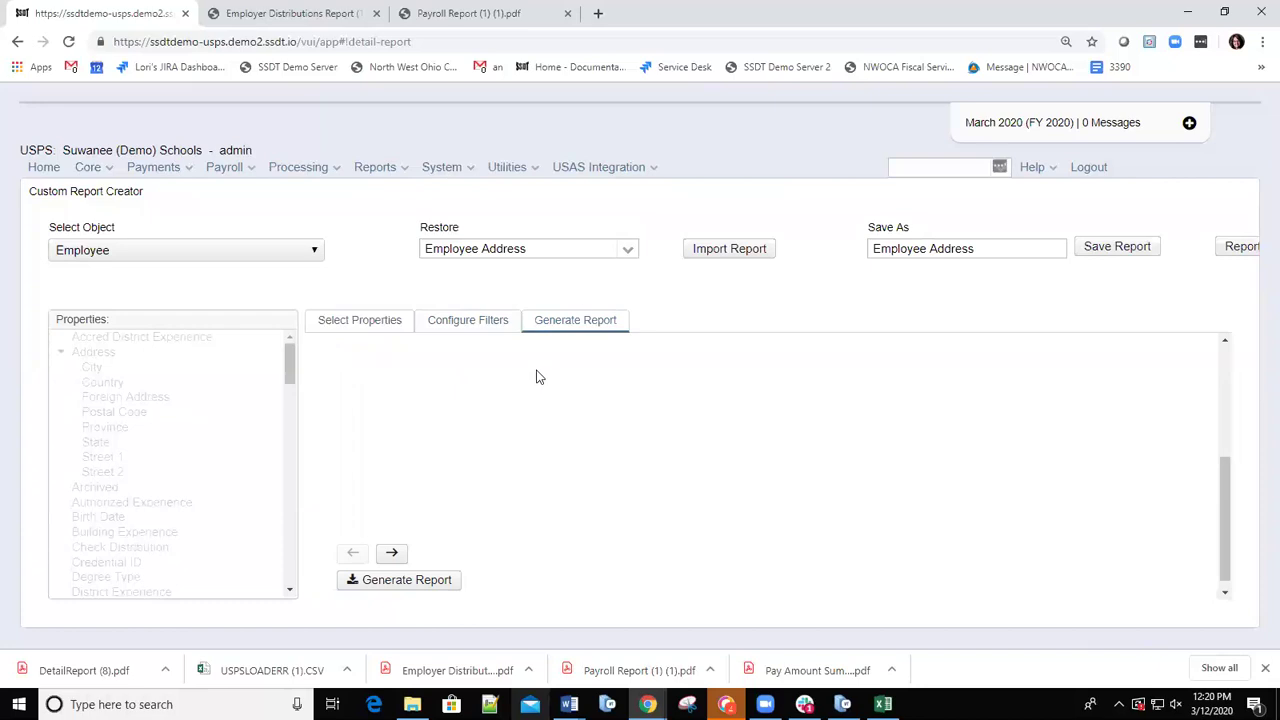
left_click(396, 588)
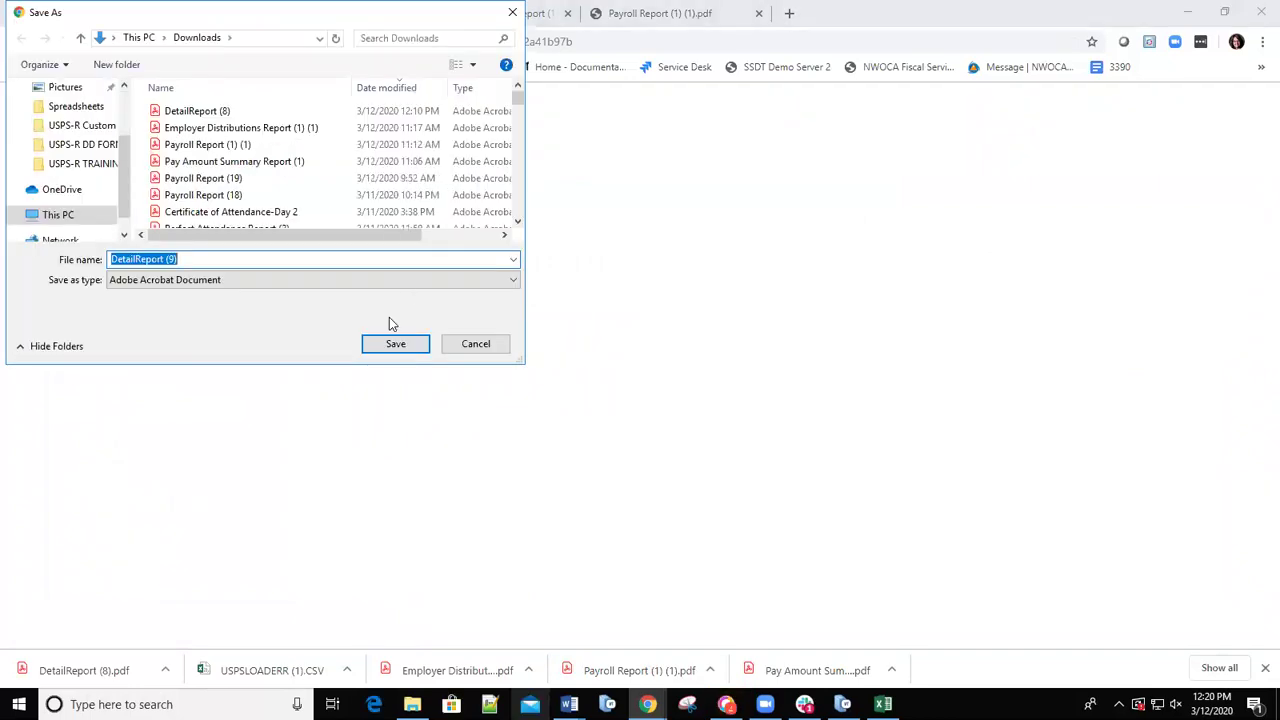
key("Return")
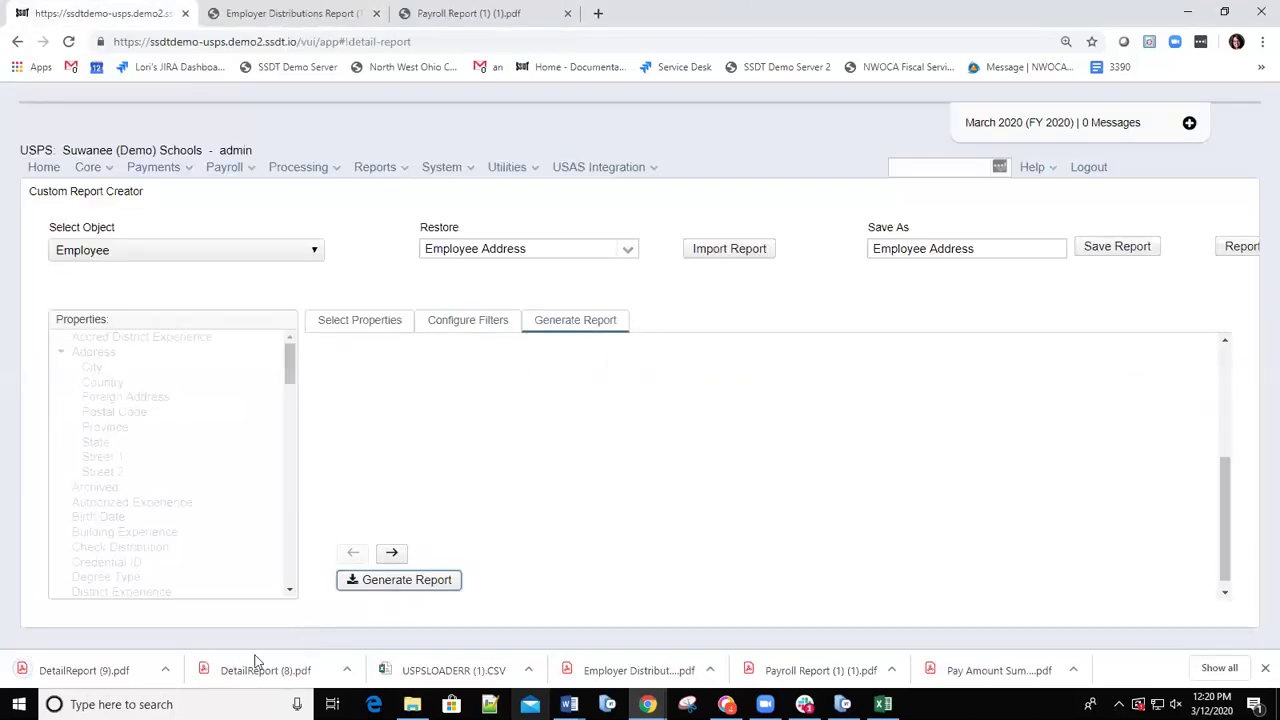
Review DetailReport (8).pdf and DetailReport (9).pdf, then return to the Custom Report Creator.
left_click(228, 677)
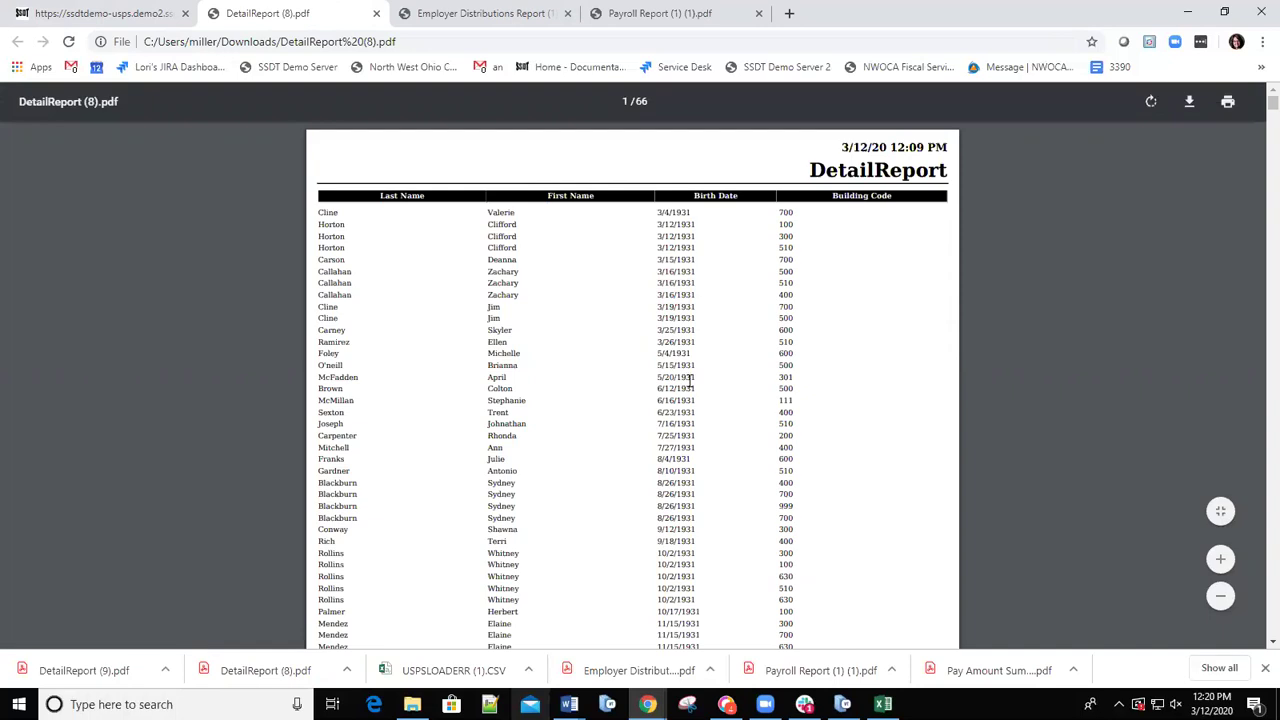
scroll(754, 455, "down", 20)
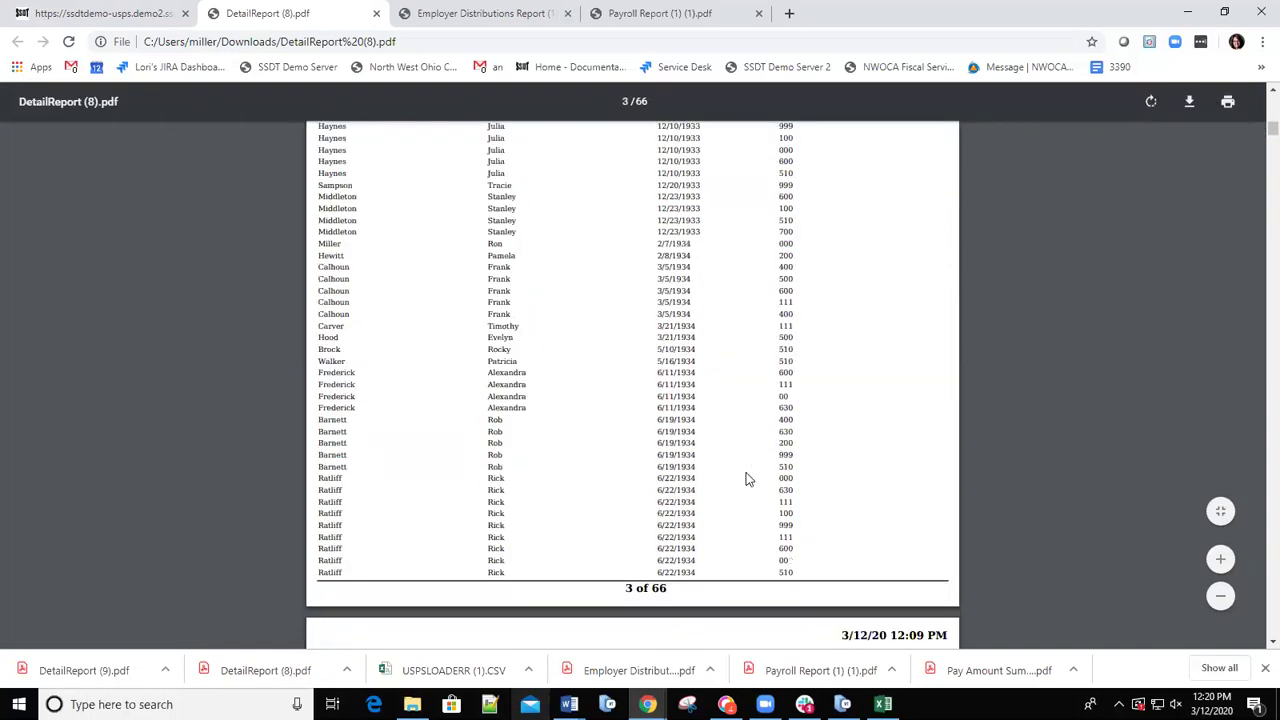
scroll(748, 477, "down", 12)
scroll(720, 466, "up", 8)
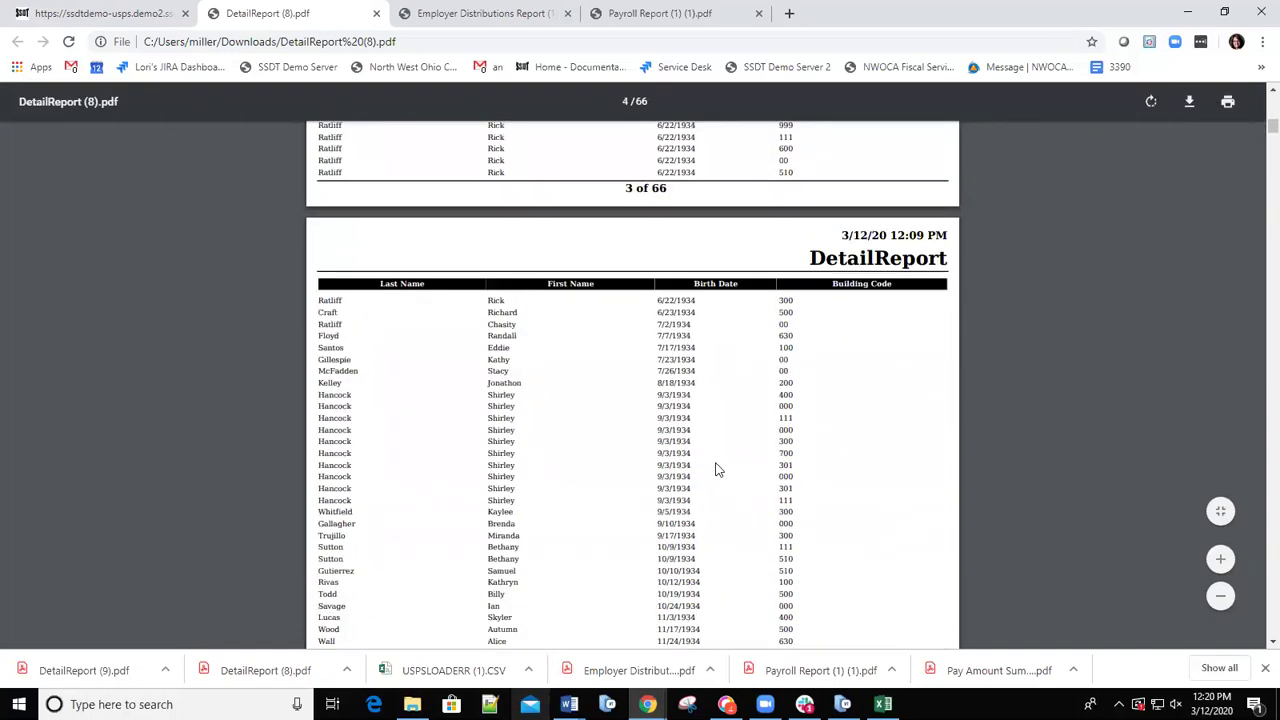
scroll(718, 466, "up", 20)
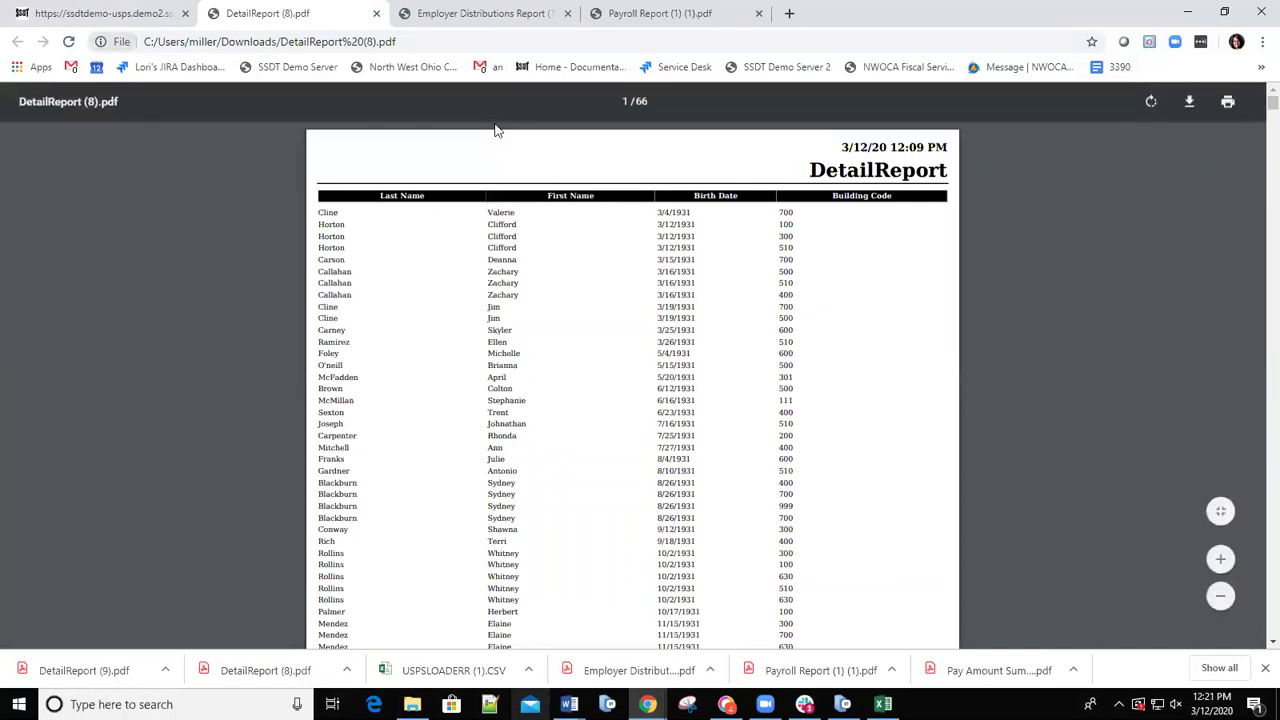
left_click(44, 668)
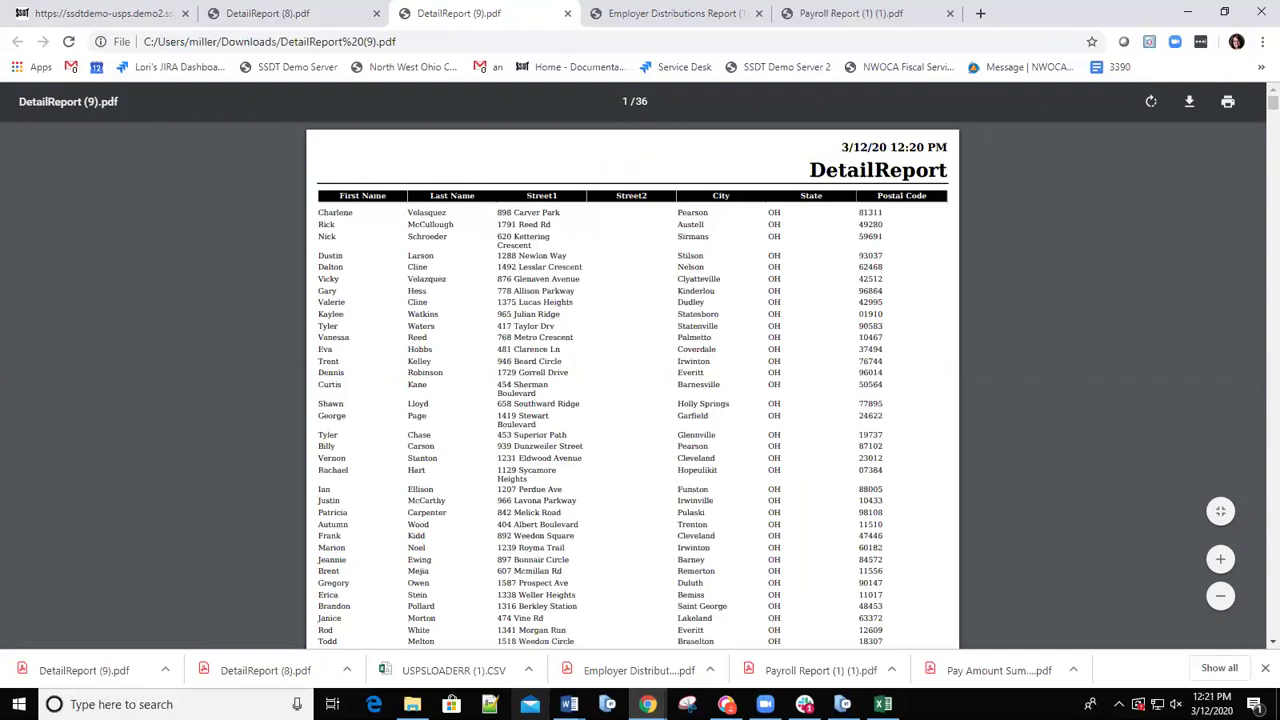
key("ctrl+1")
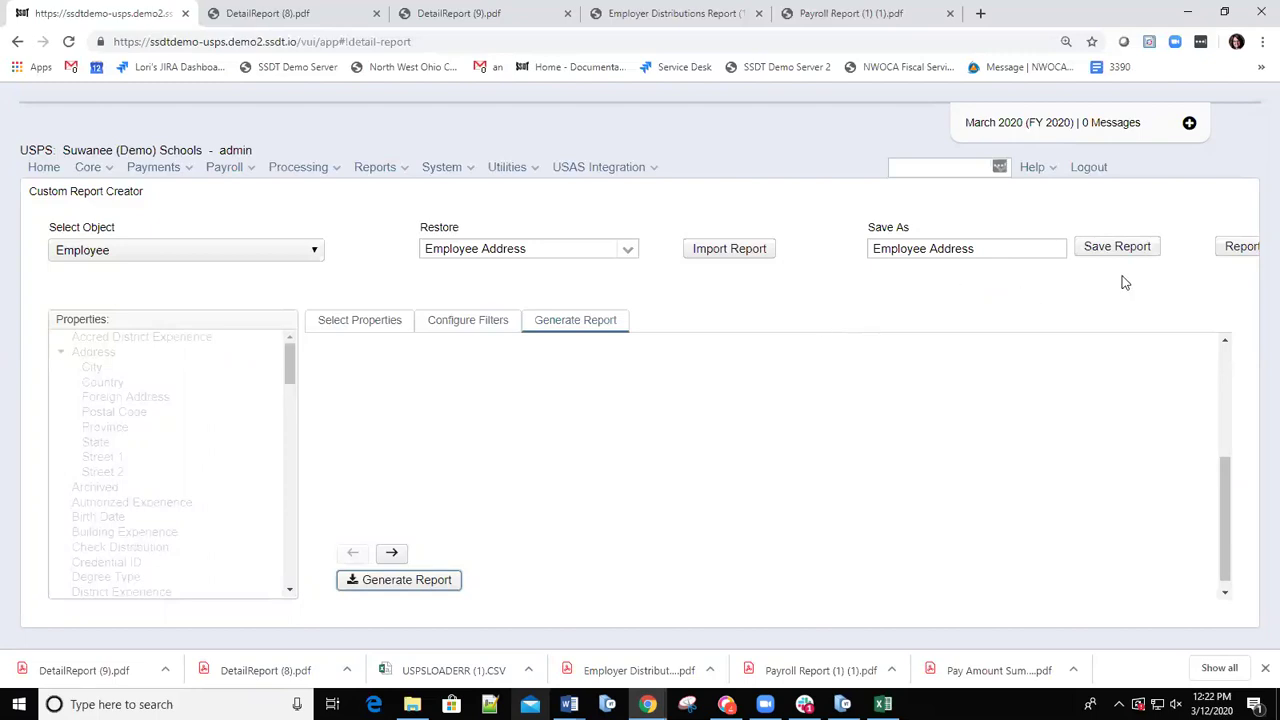
Go to the Public Shared Reports Library page from Help and follow its wiki library link.
left_click(1051, 174)
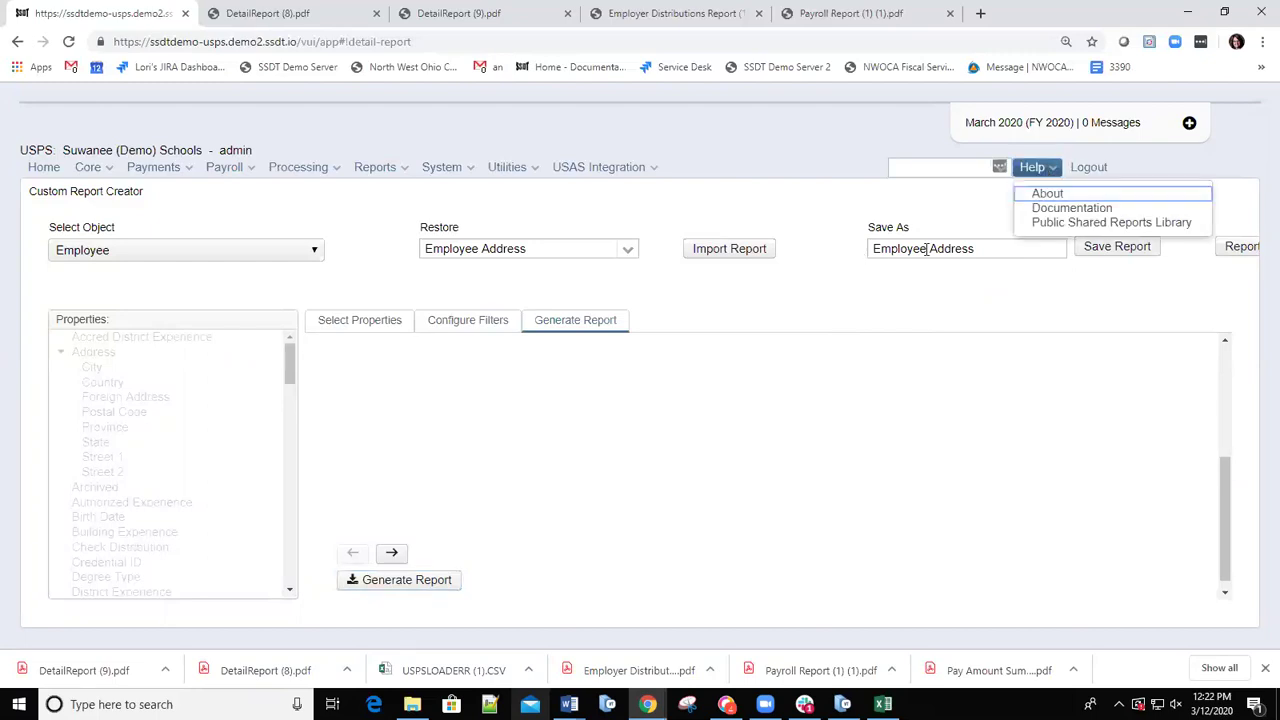
left_click(1046, 230)
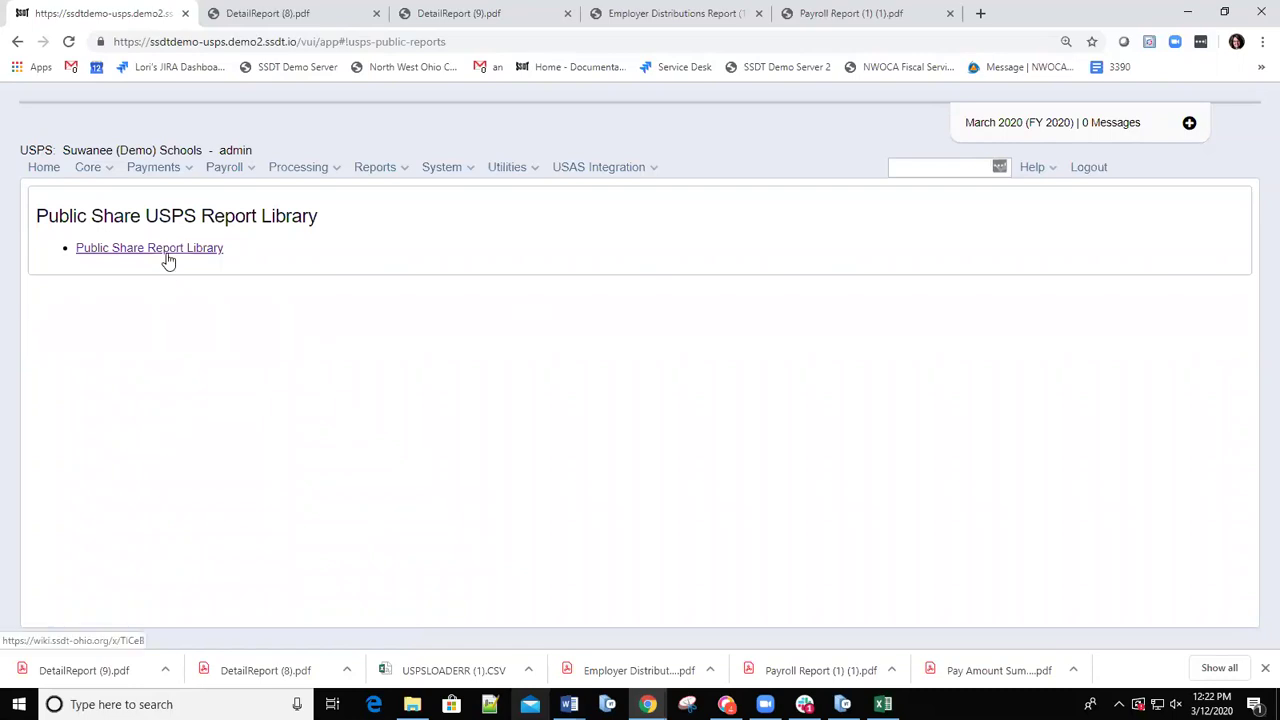
left_click(137, 255)
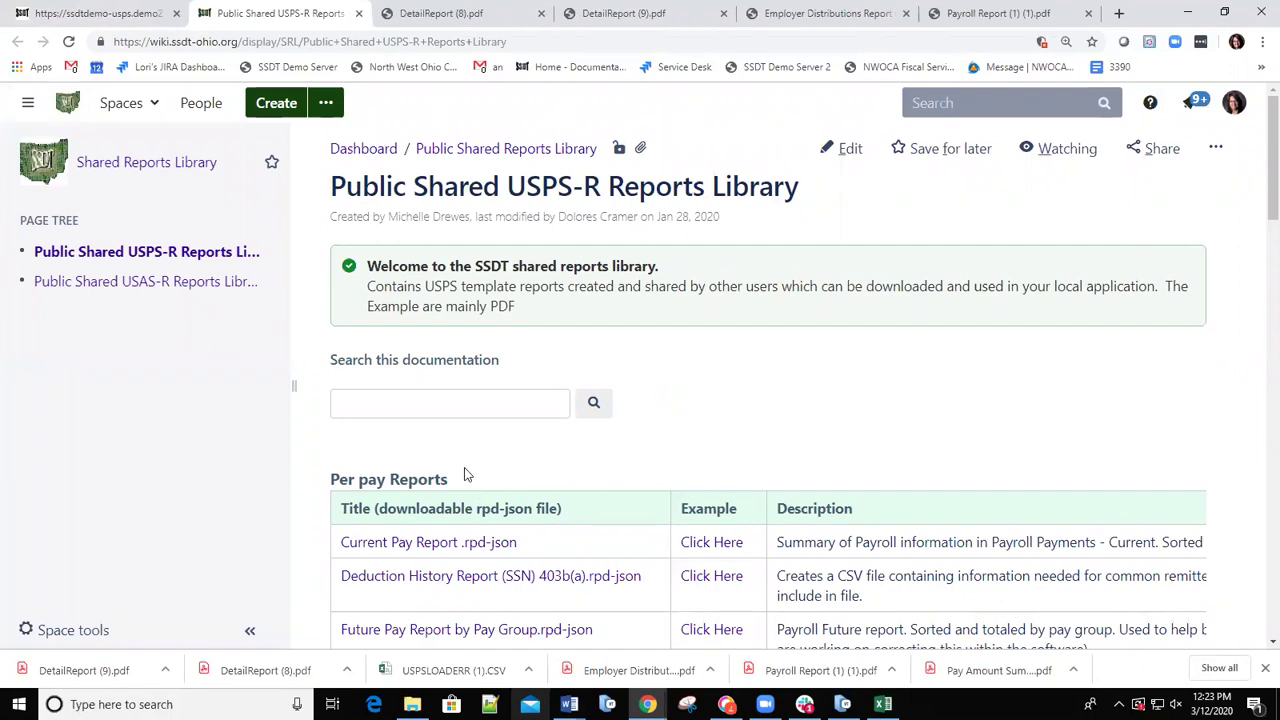
scroll(489, 540, "down", 10)
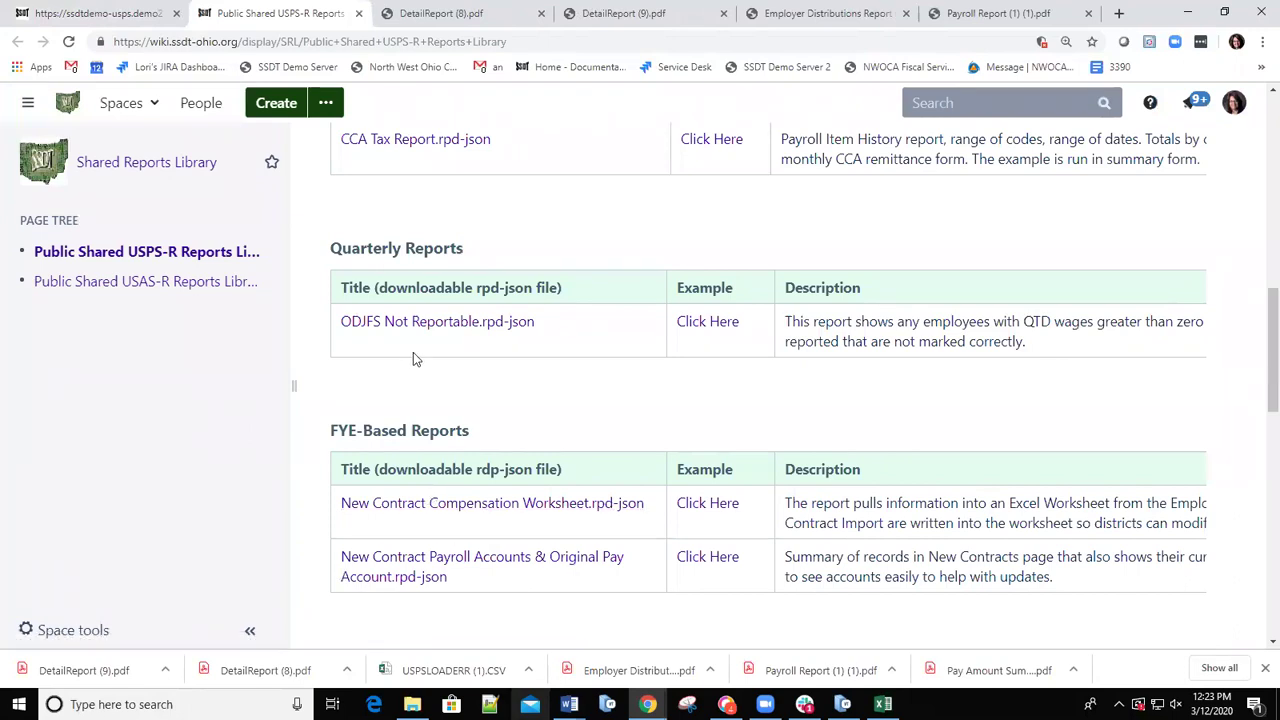
scroll(375, 337, "up", 3)
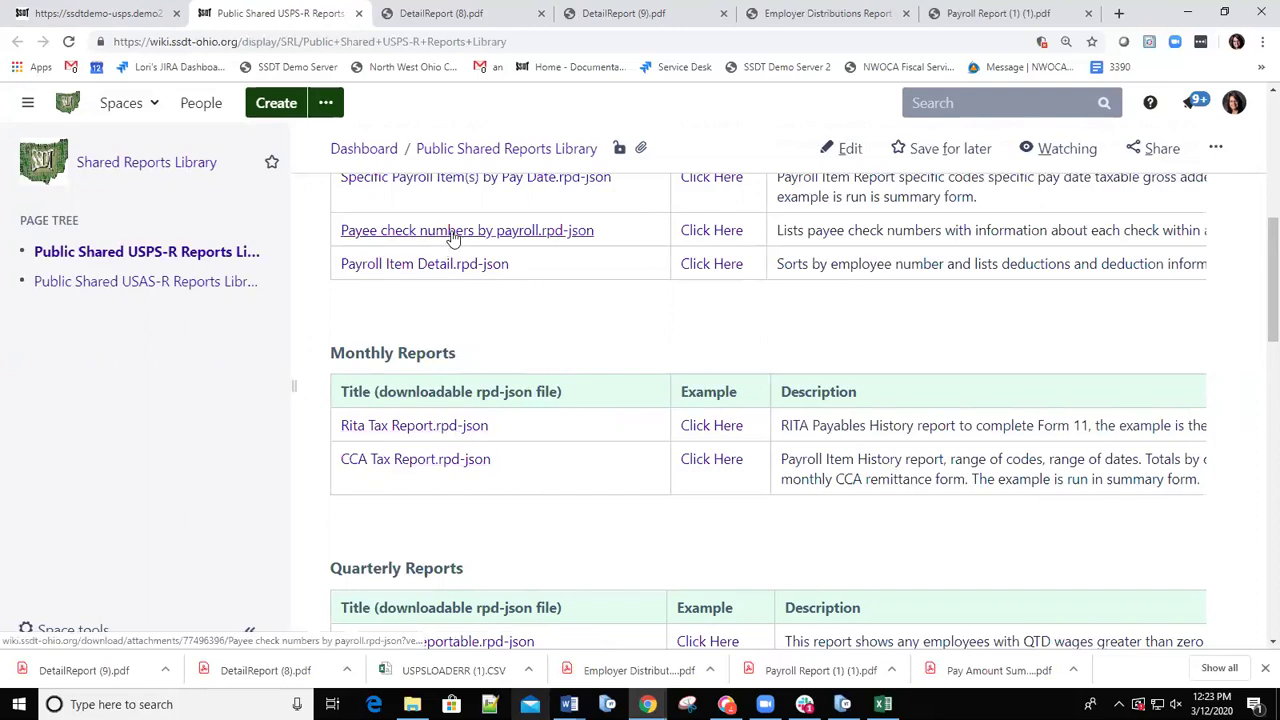
left_click(450, 232)
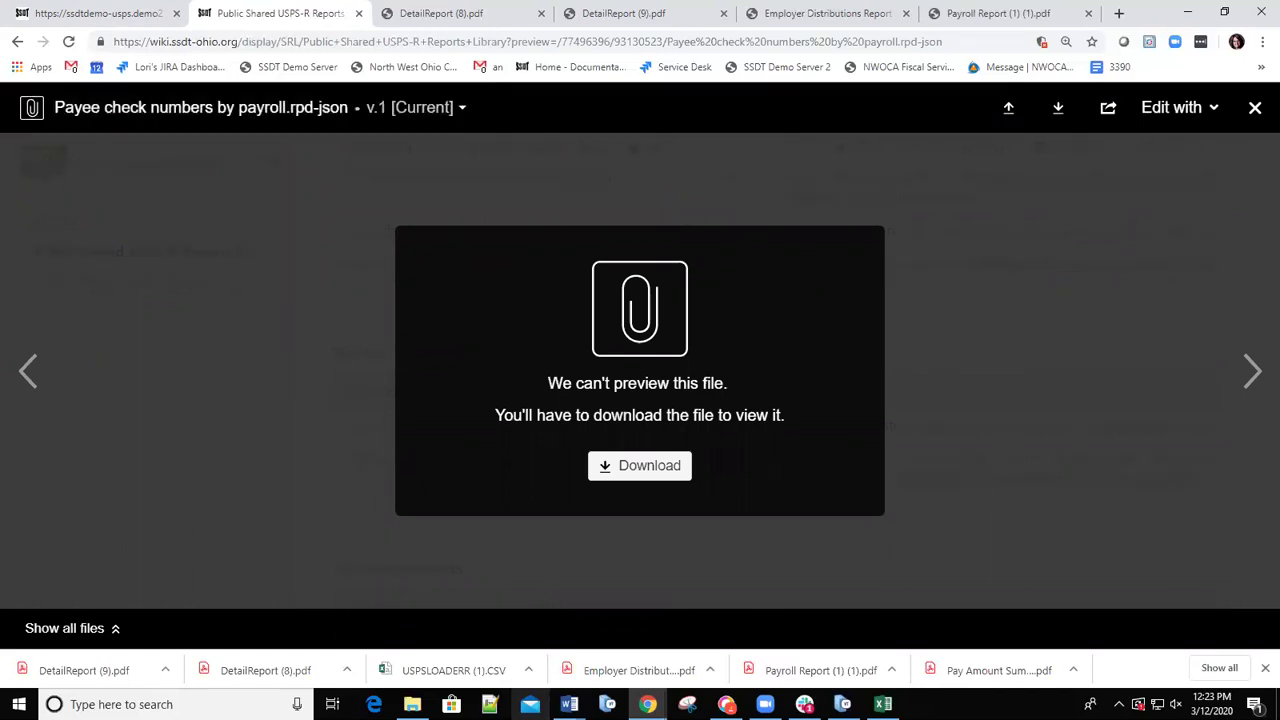
key("Escape")
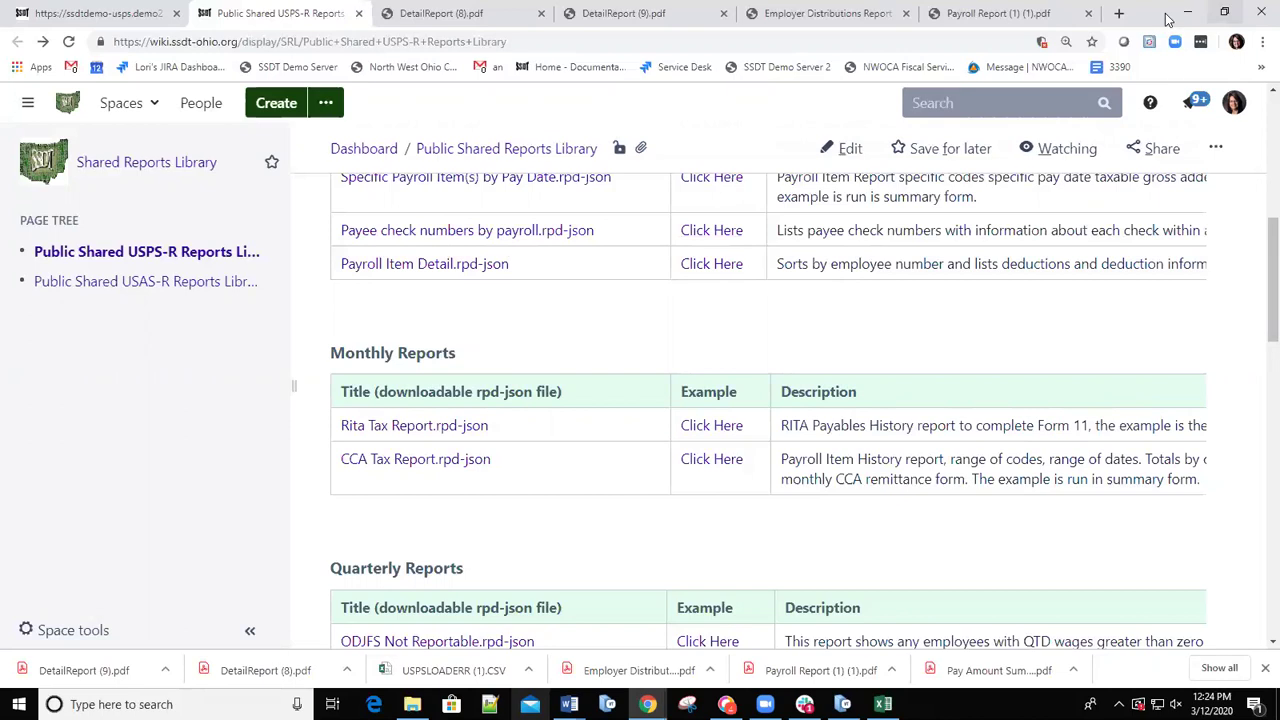
left_click(1121, 15)
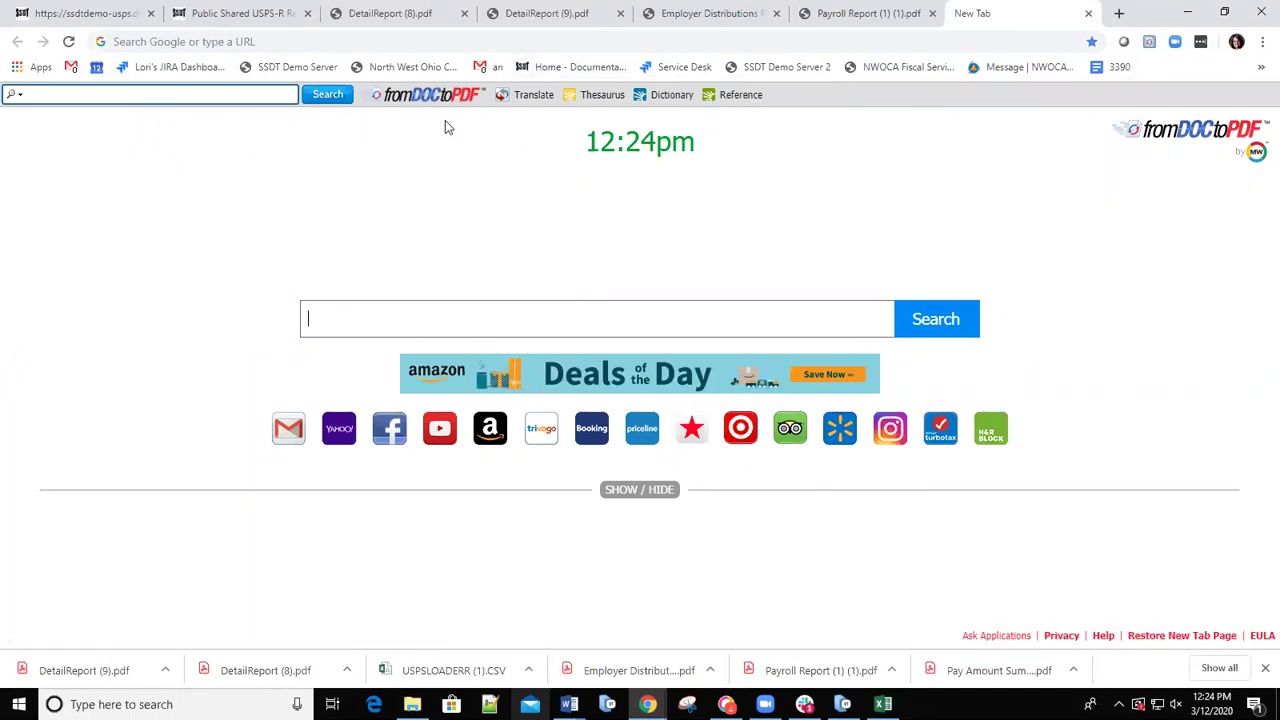
Visit the NWOCA website and follow the NBEC menu's SSDT link to the wiki.
left_click(398, 76)
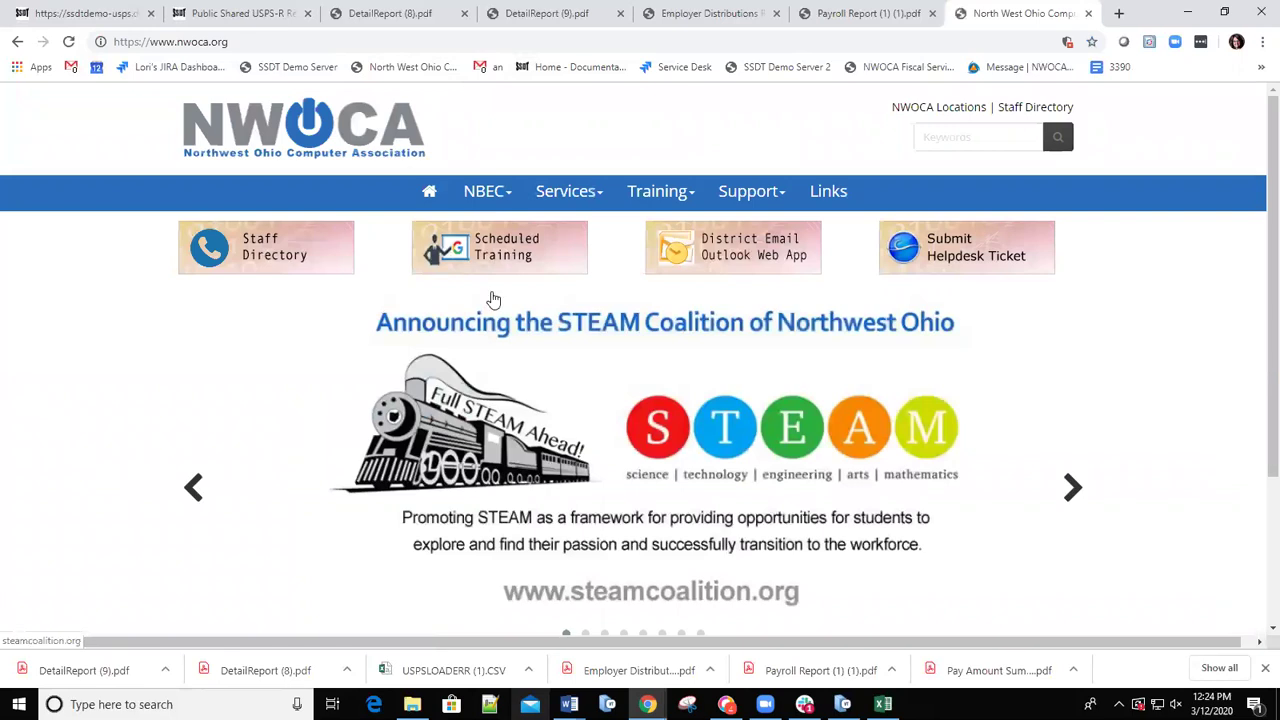
left_click(505, 195)
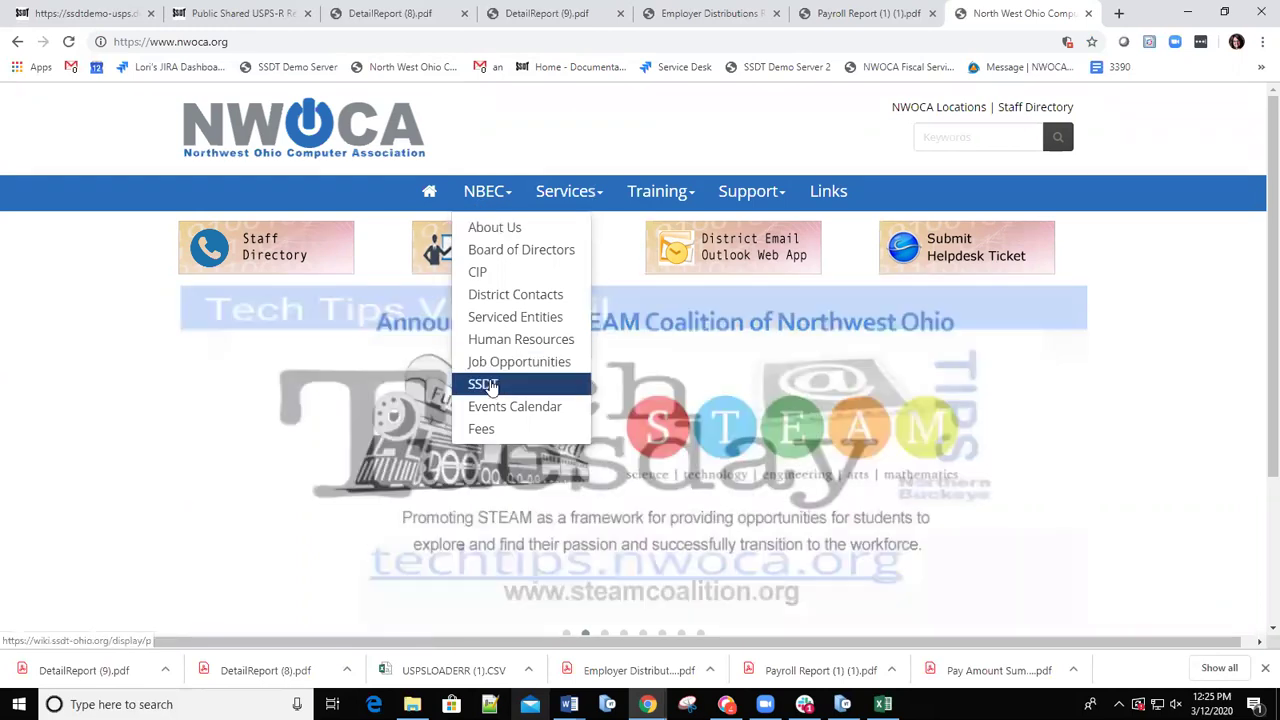
left_click(487, 387)
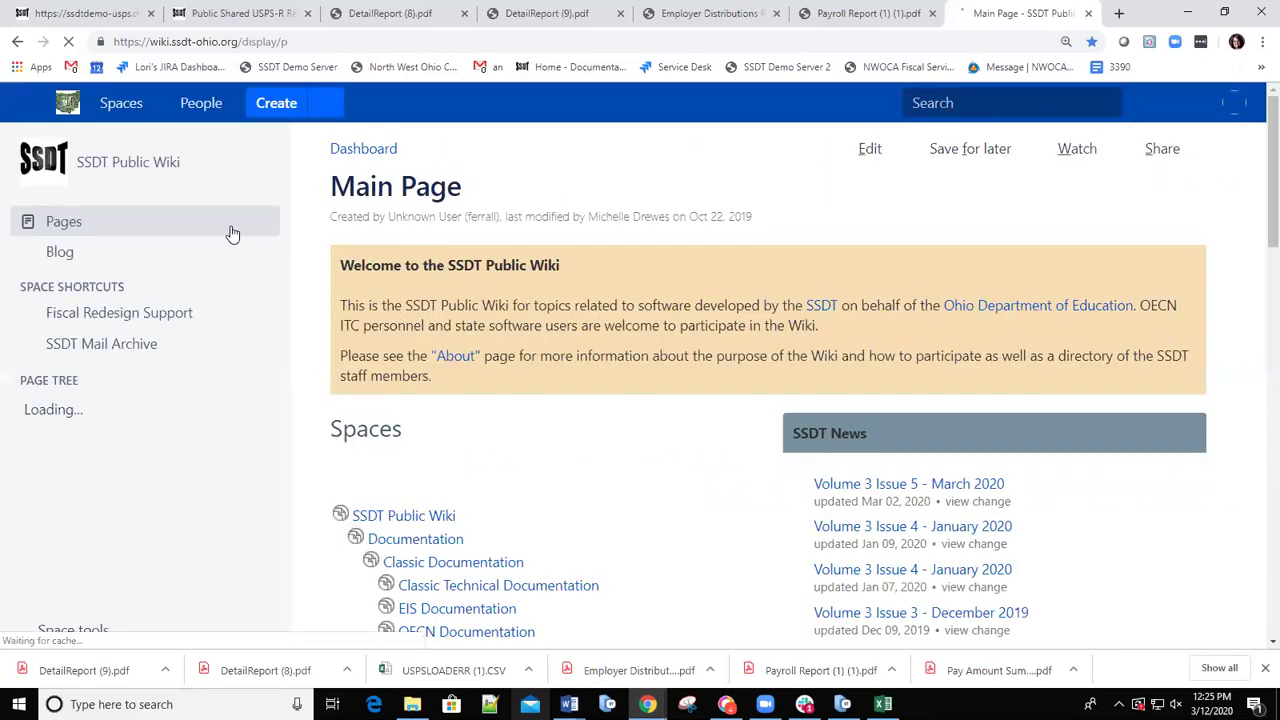
Scroll the wiki main page's Spaces list and enter the USPS-R Documentation space.
scroll(517, 449, "down", 3)
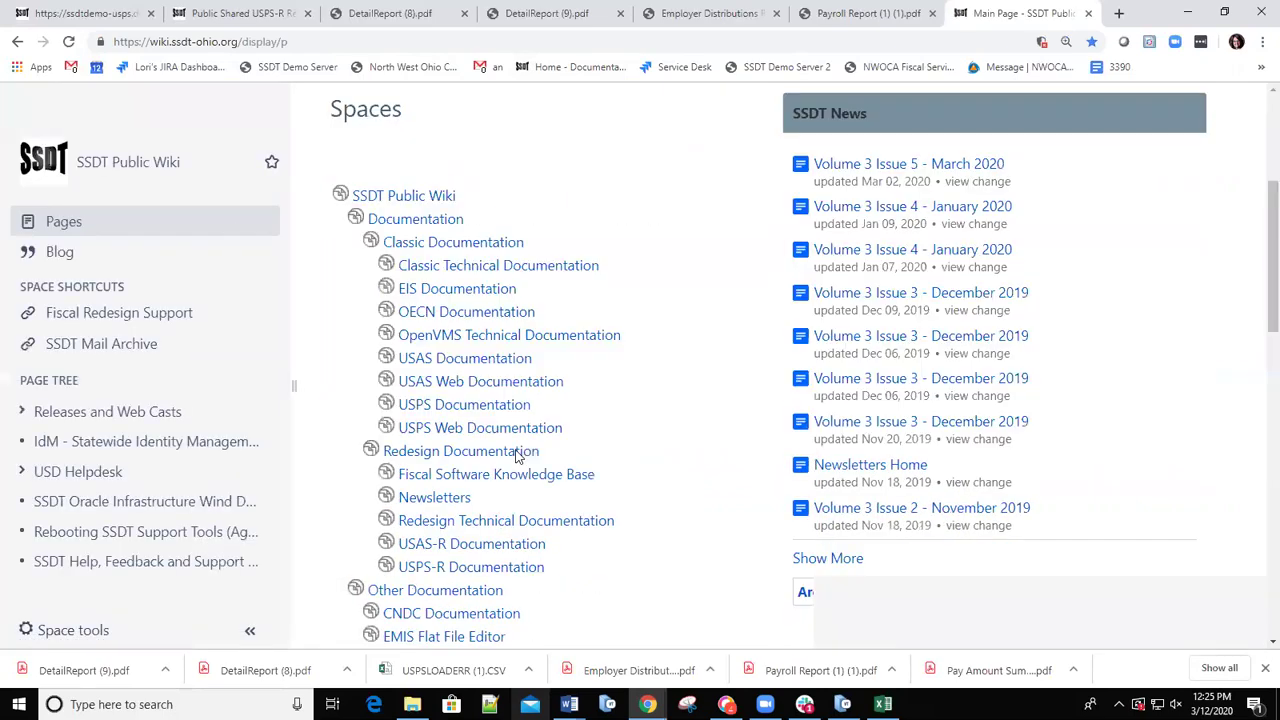
scroll(517, 456, "down", 2)
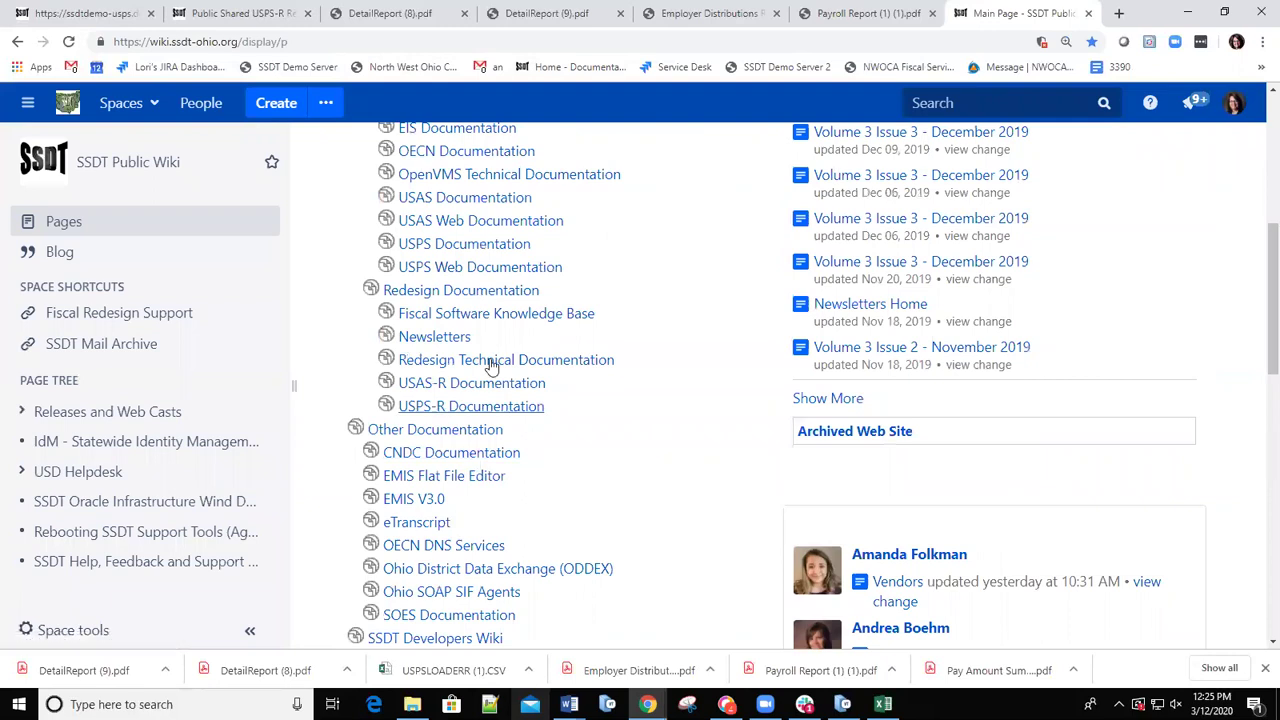
scroll(500, 290, "up", 3)
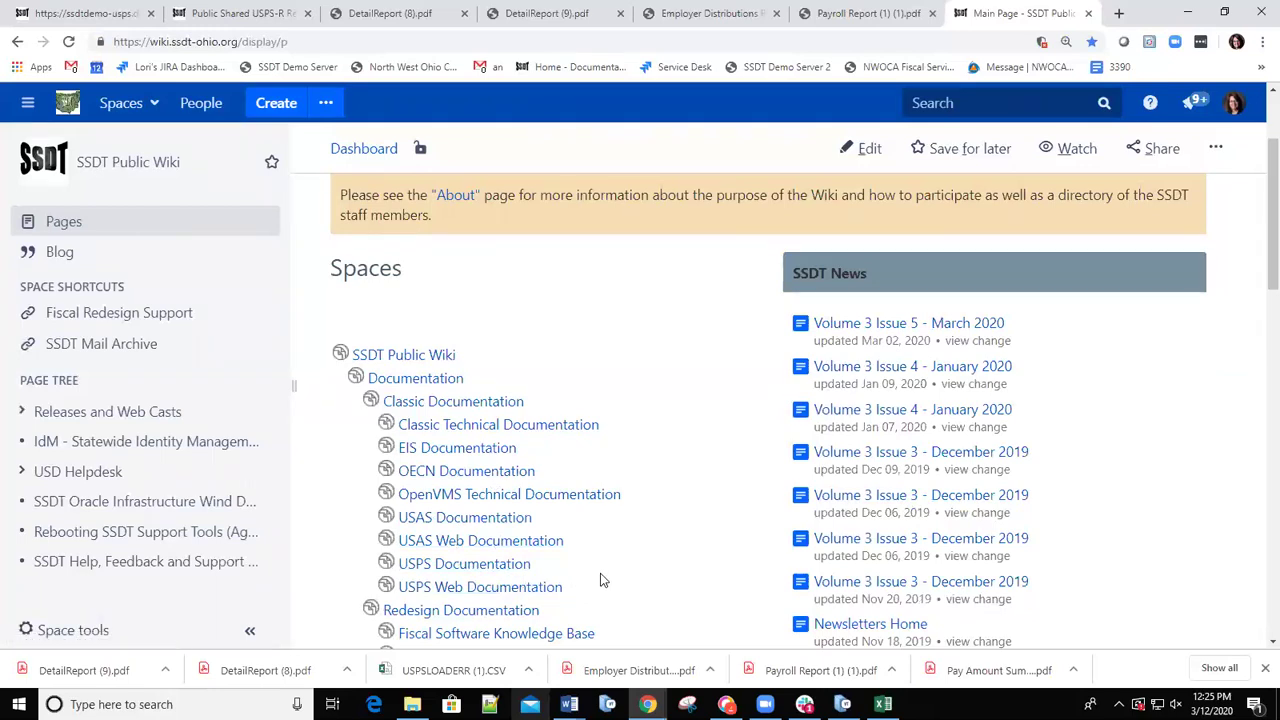
scroll(602, 585, "down", 1)
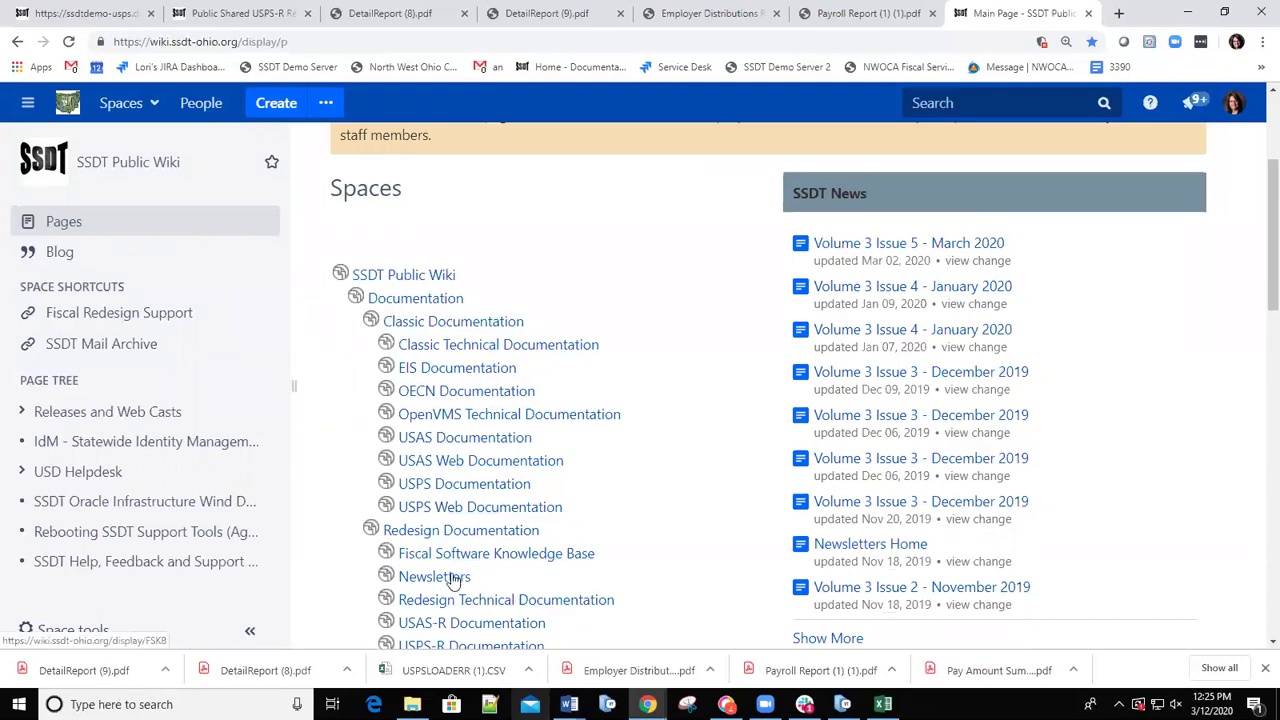
scroll(500, 570, "down", 1)
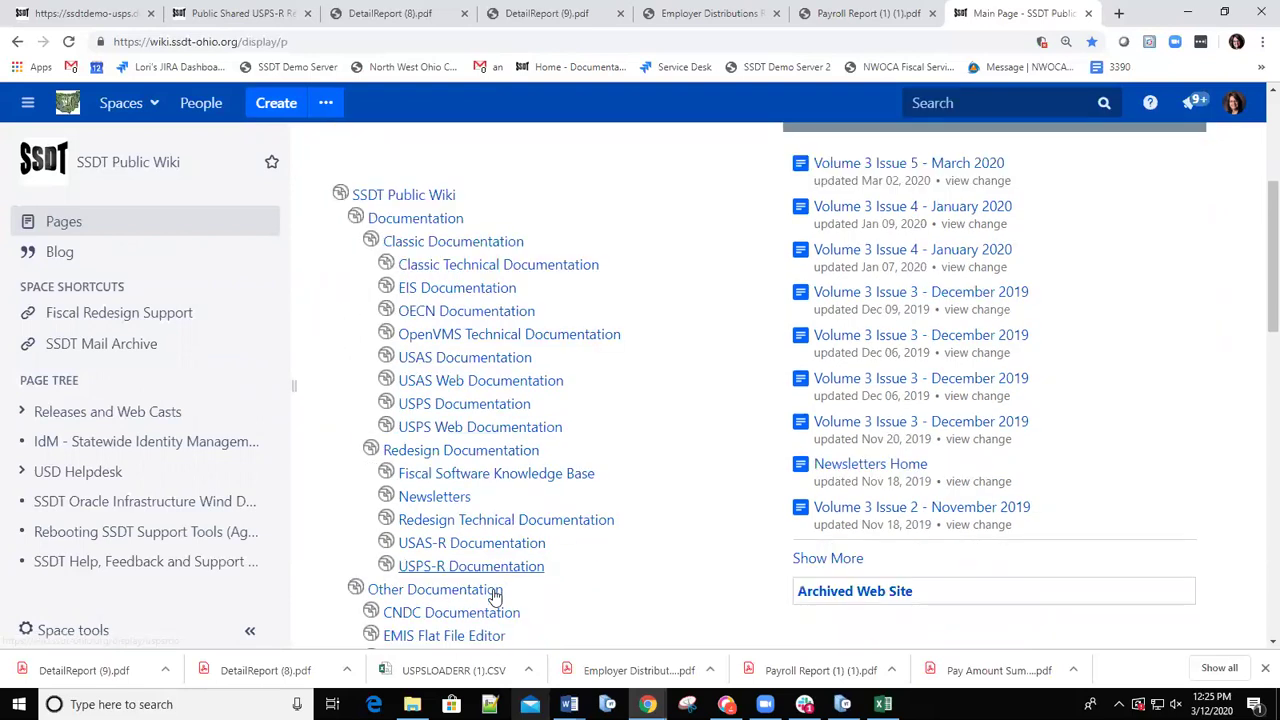
left_click(428, 572)
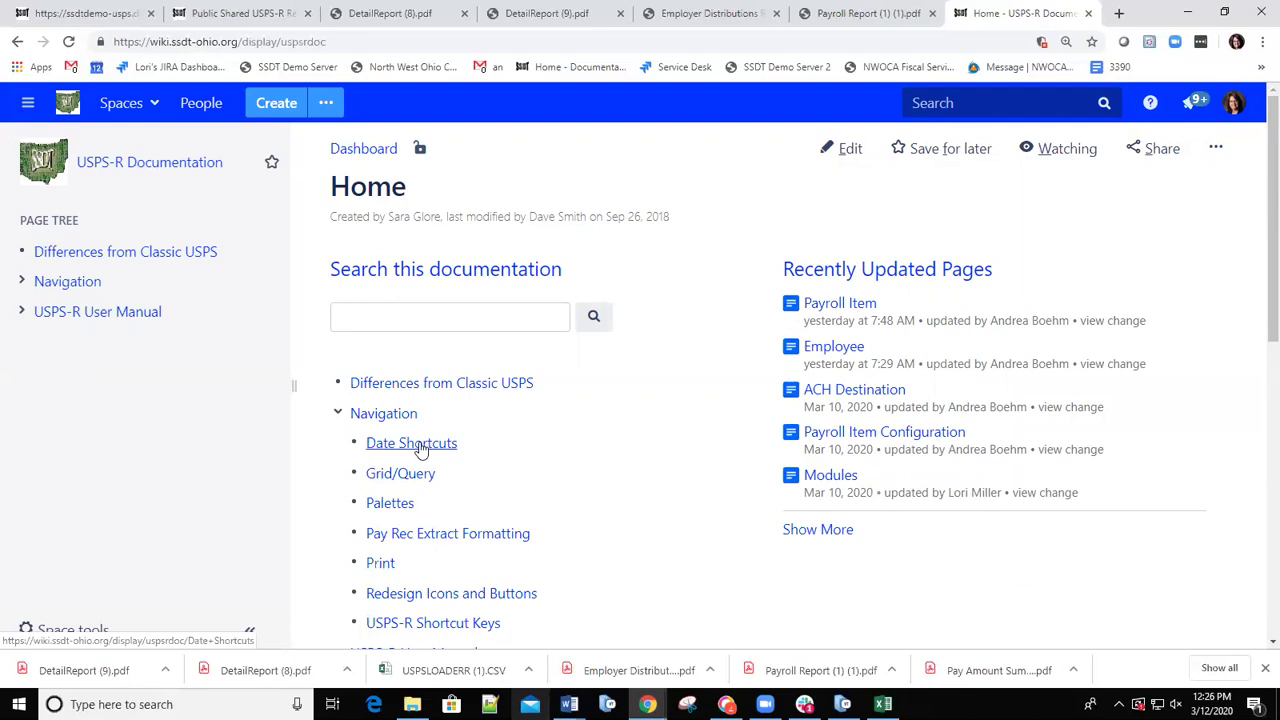
left_click(408, 446)
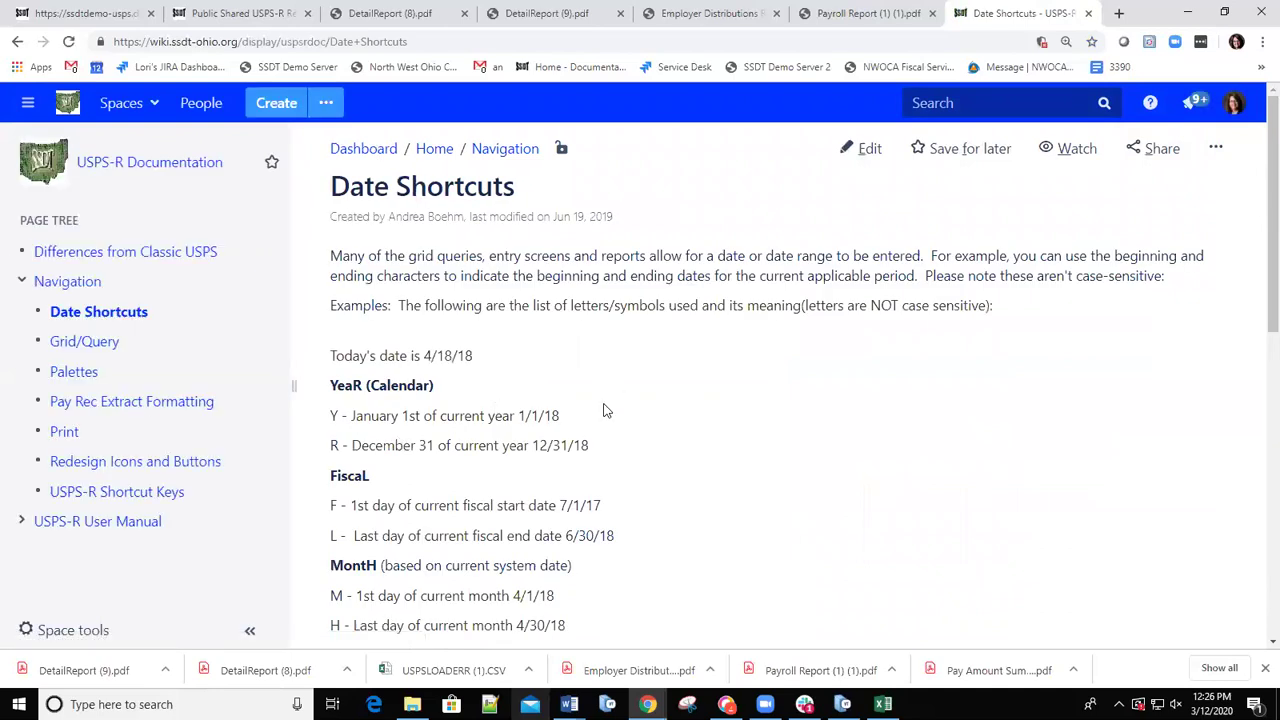
scroll(590, 430, "down", 9)
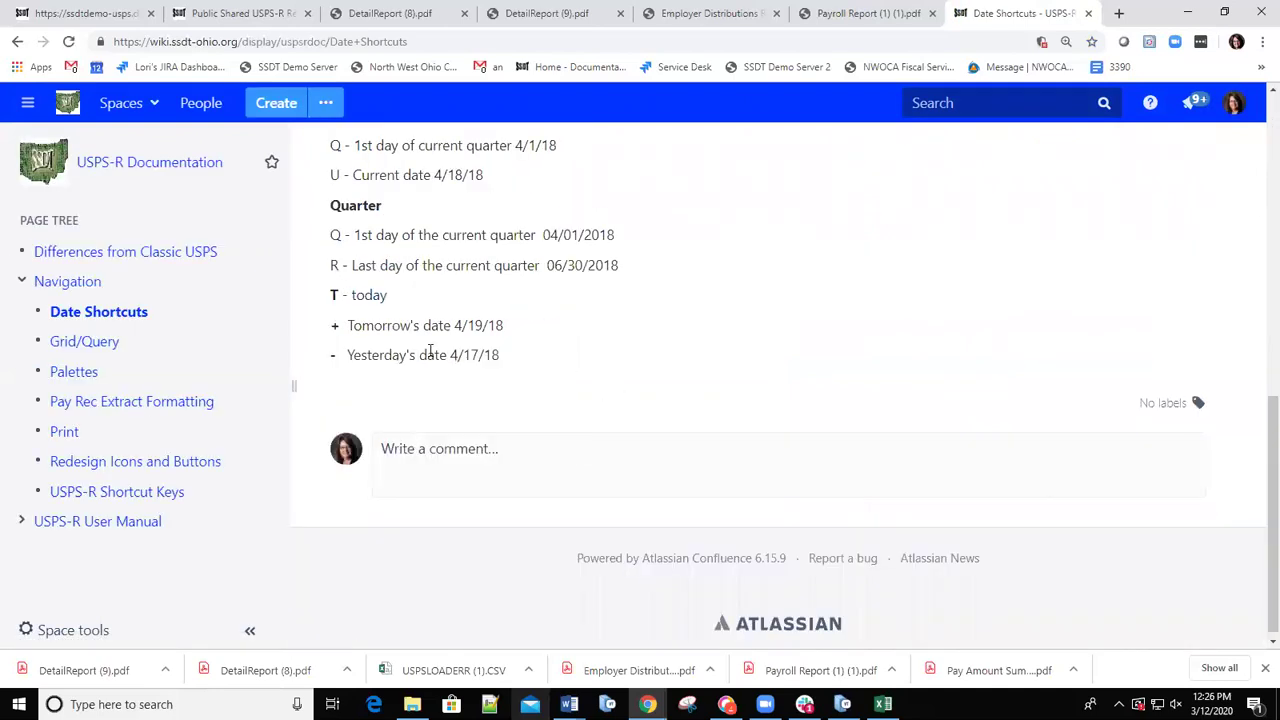
scroll(452, 345, "up", 8)
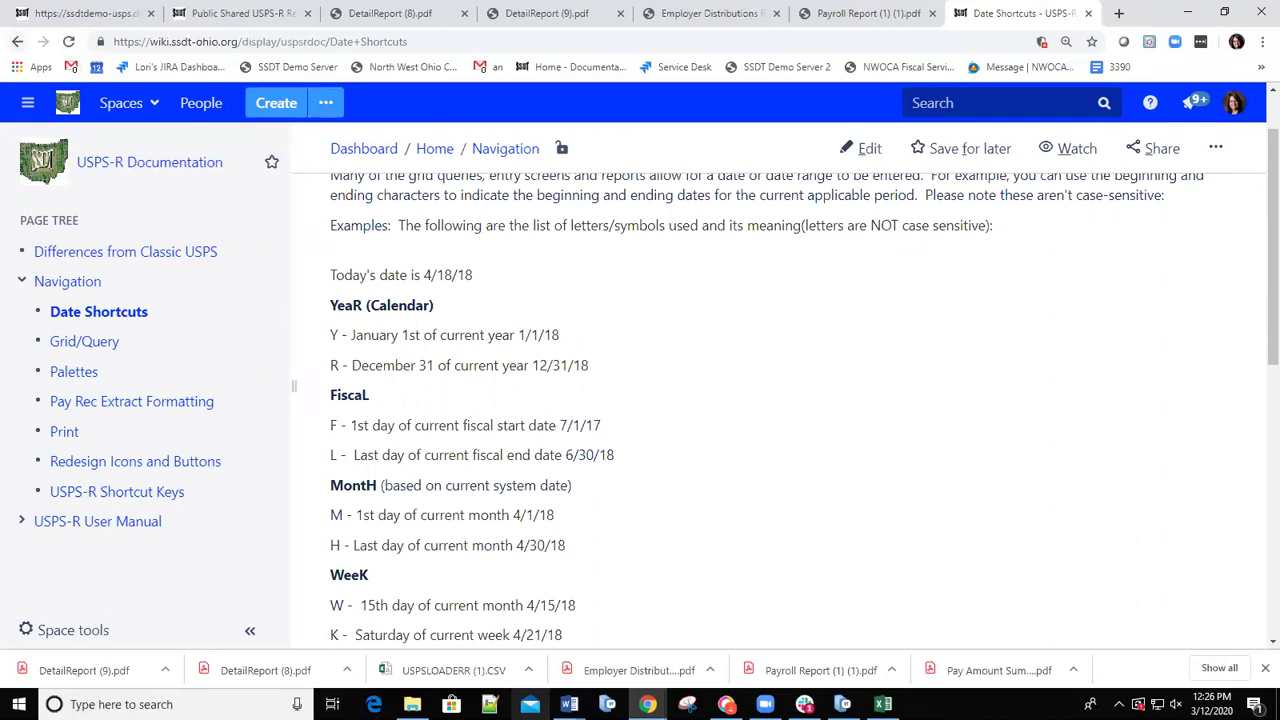
left_click(17, 41)
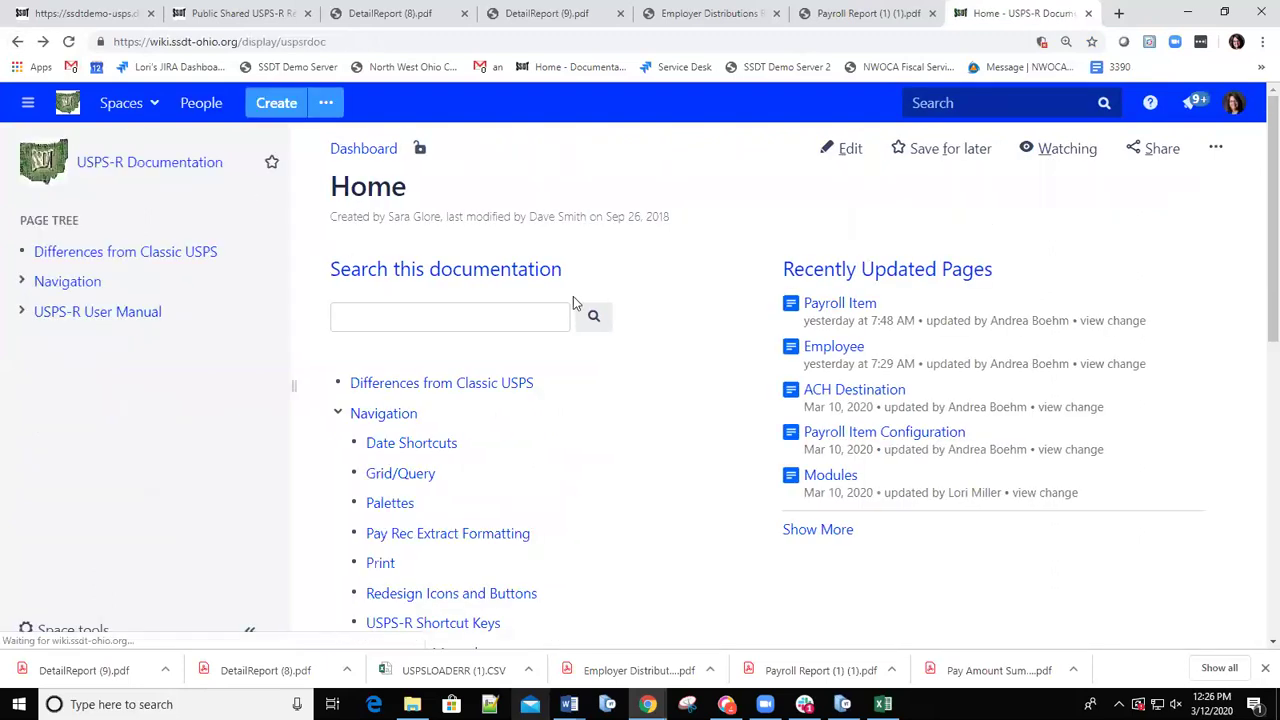
In the Appendix, browse Checklists and General Procedures, then open Migration Procedures.
scroll(495, 416, "down", 6)
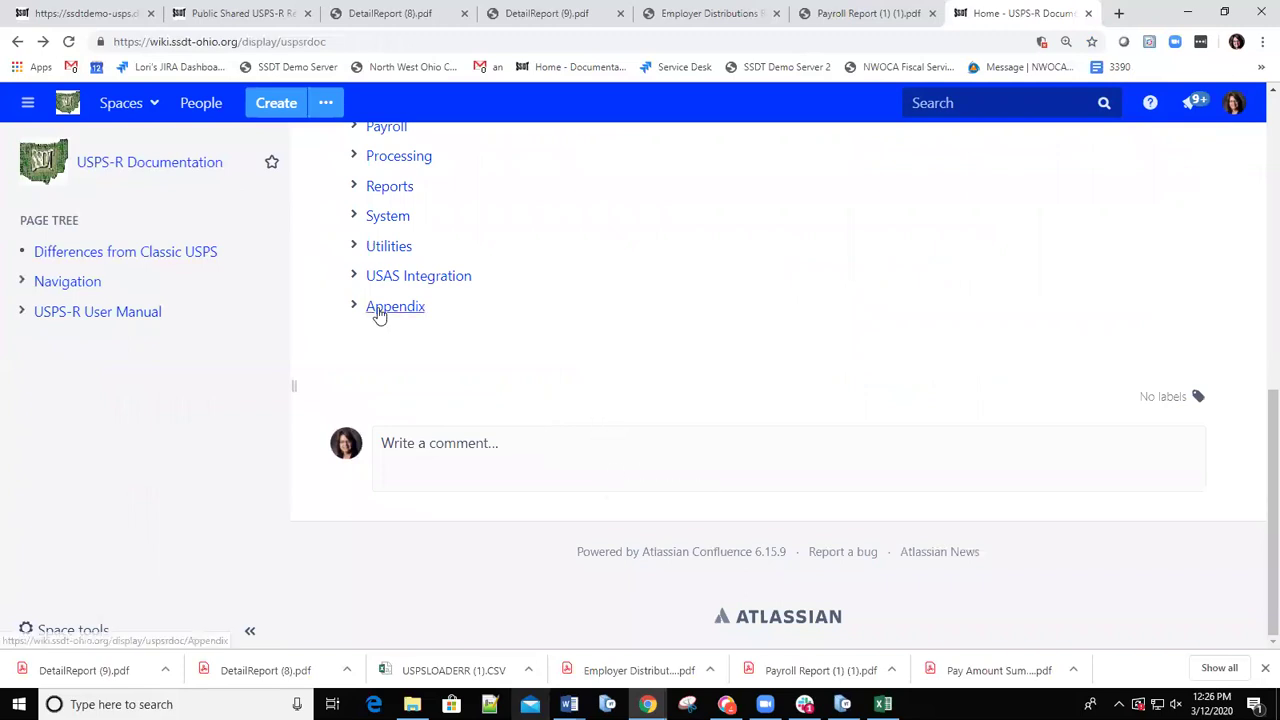
left_click(379, 313)
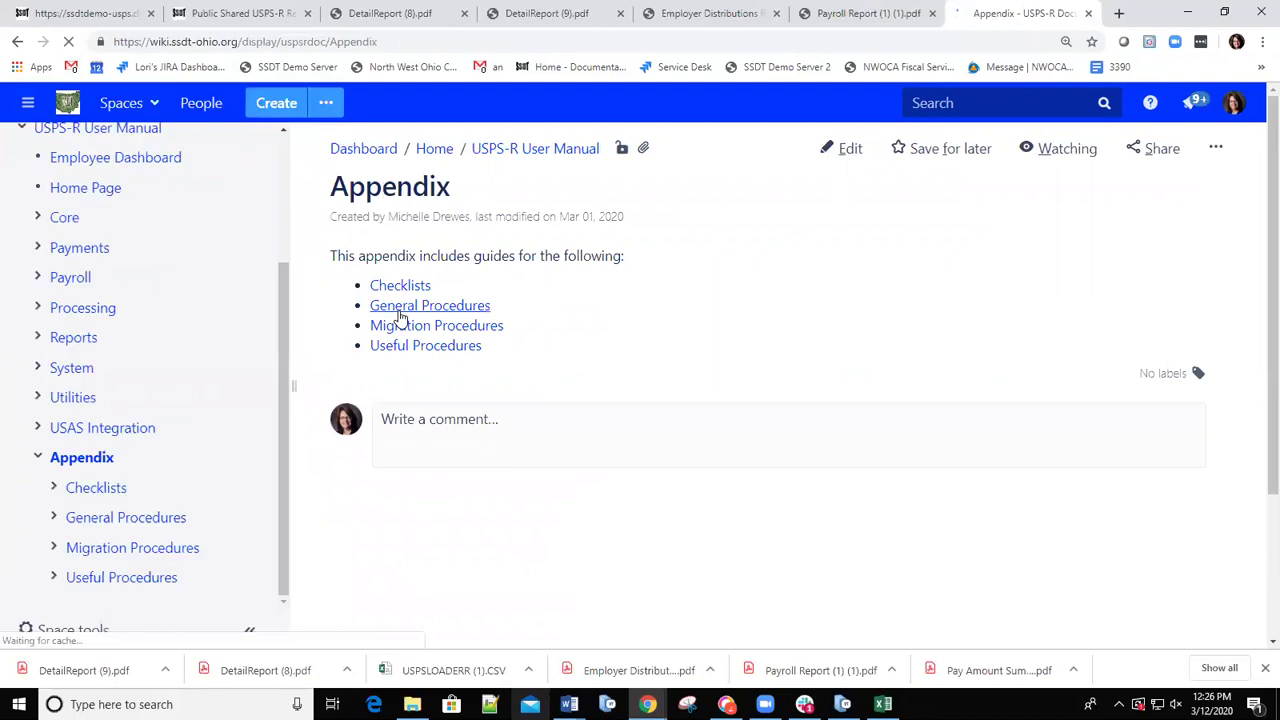
left_click(392, 288)
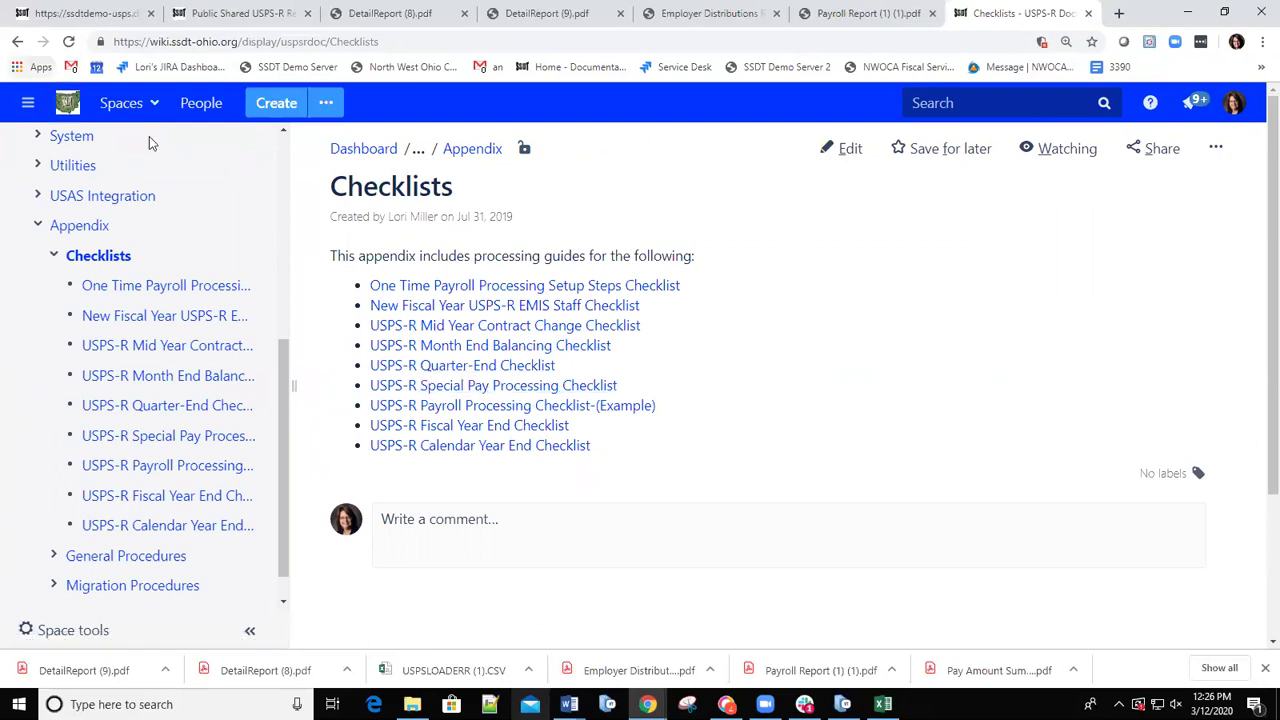
left_click(520, 404)
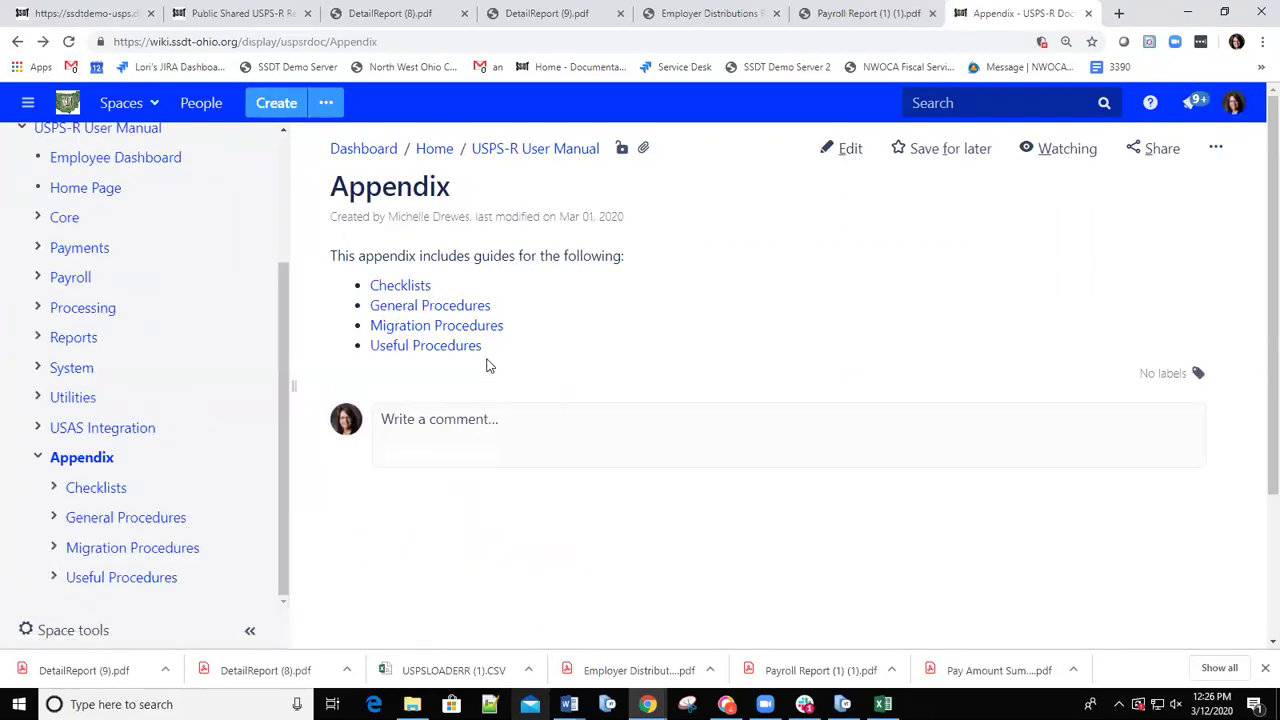
left_click(443, 310)
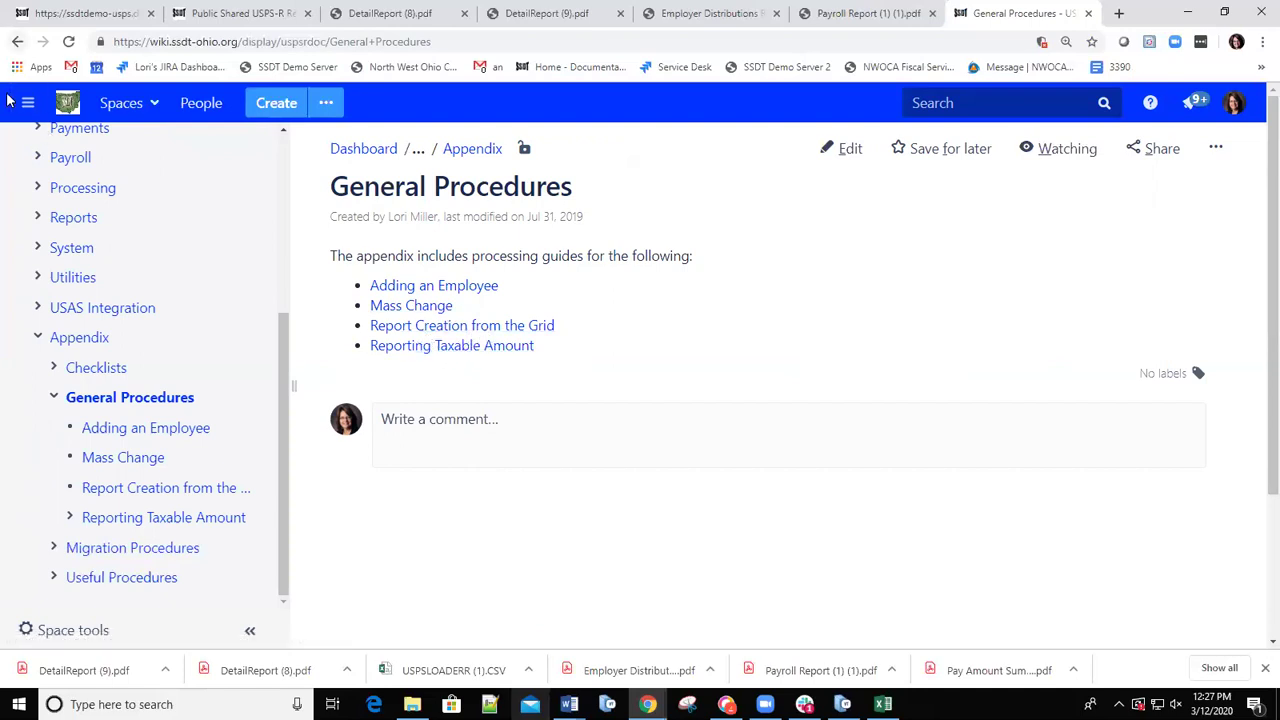
key("alt+Left")
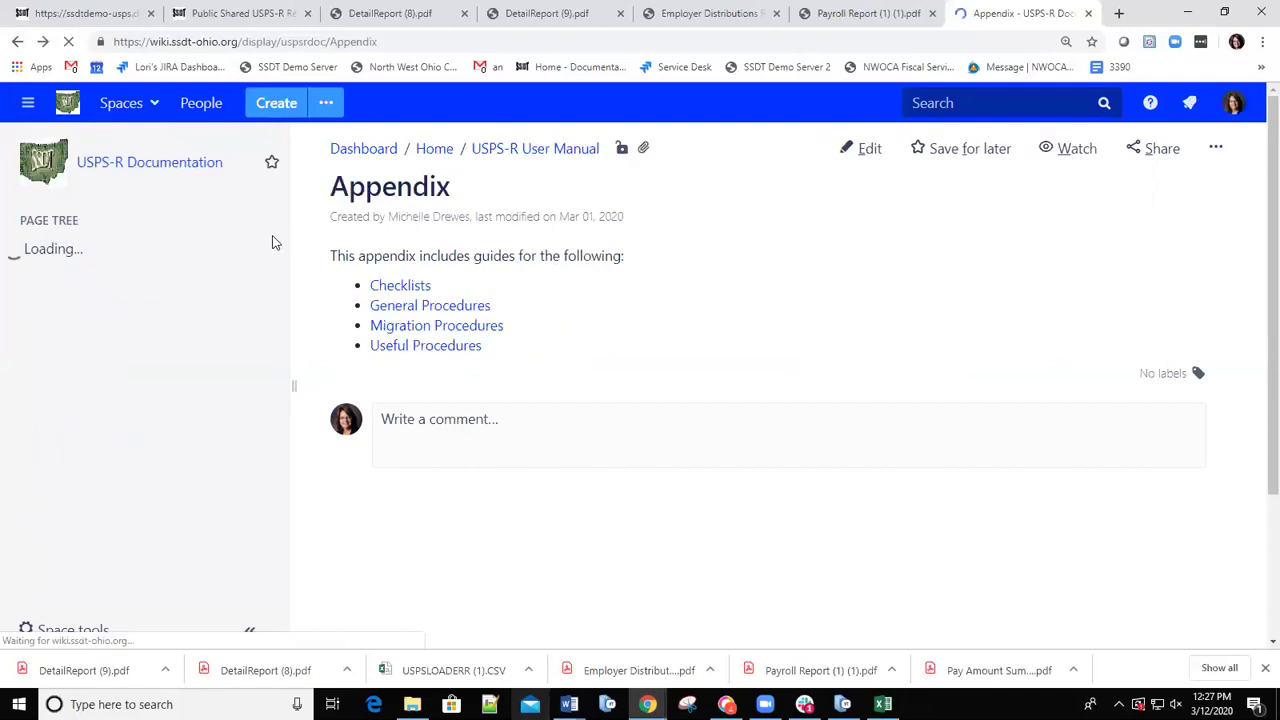
left_click(424, 333)
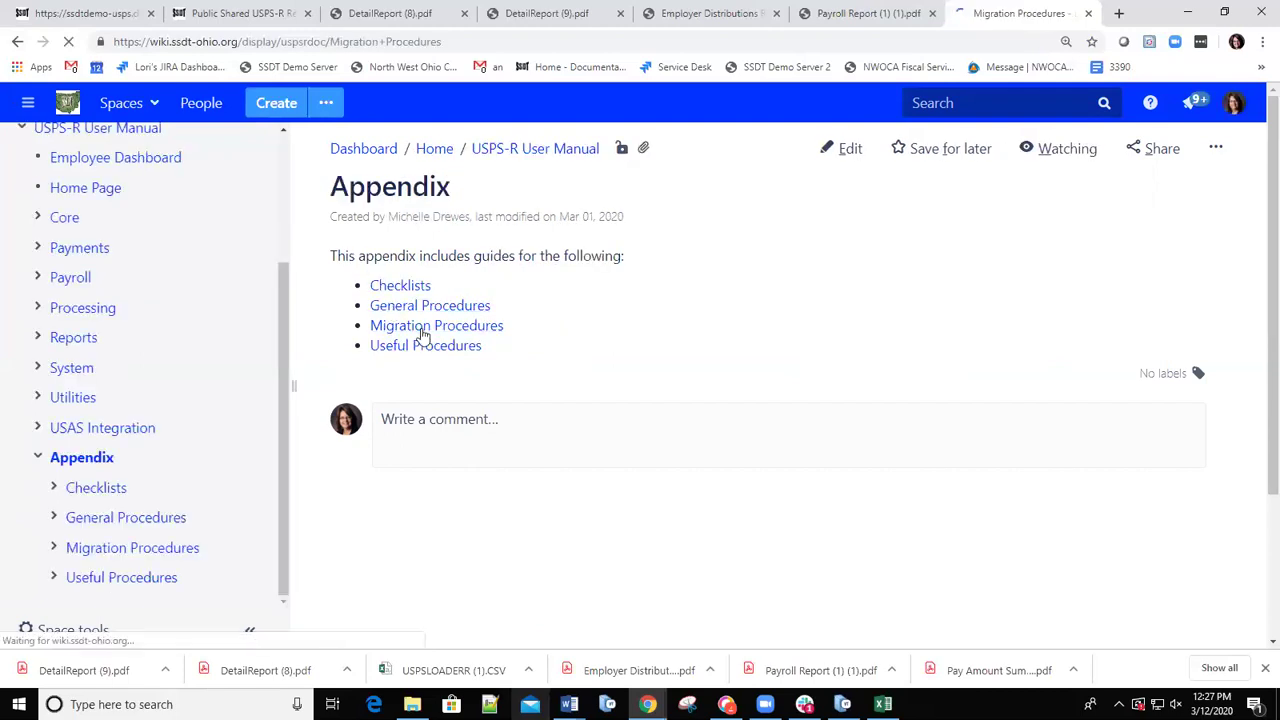